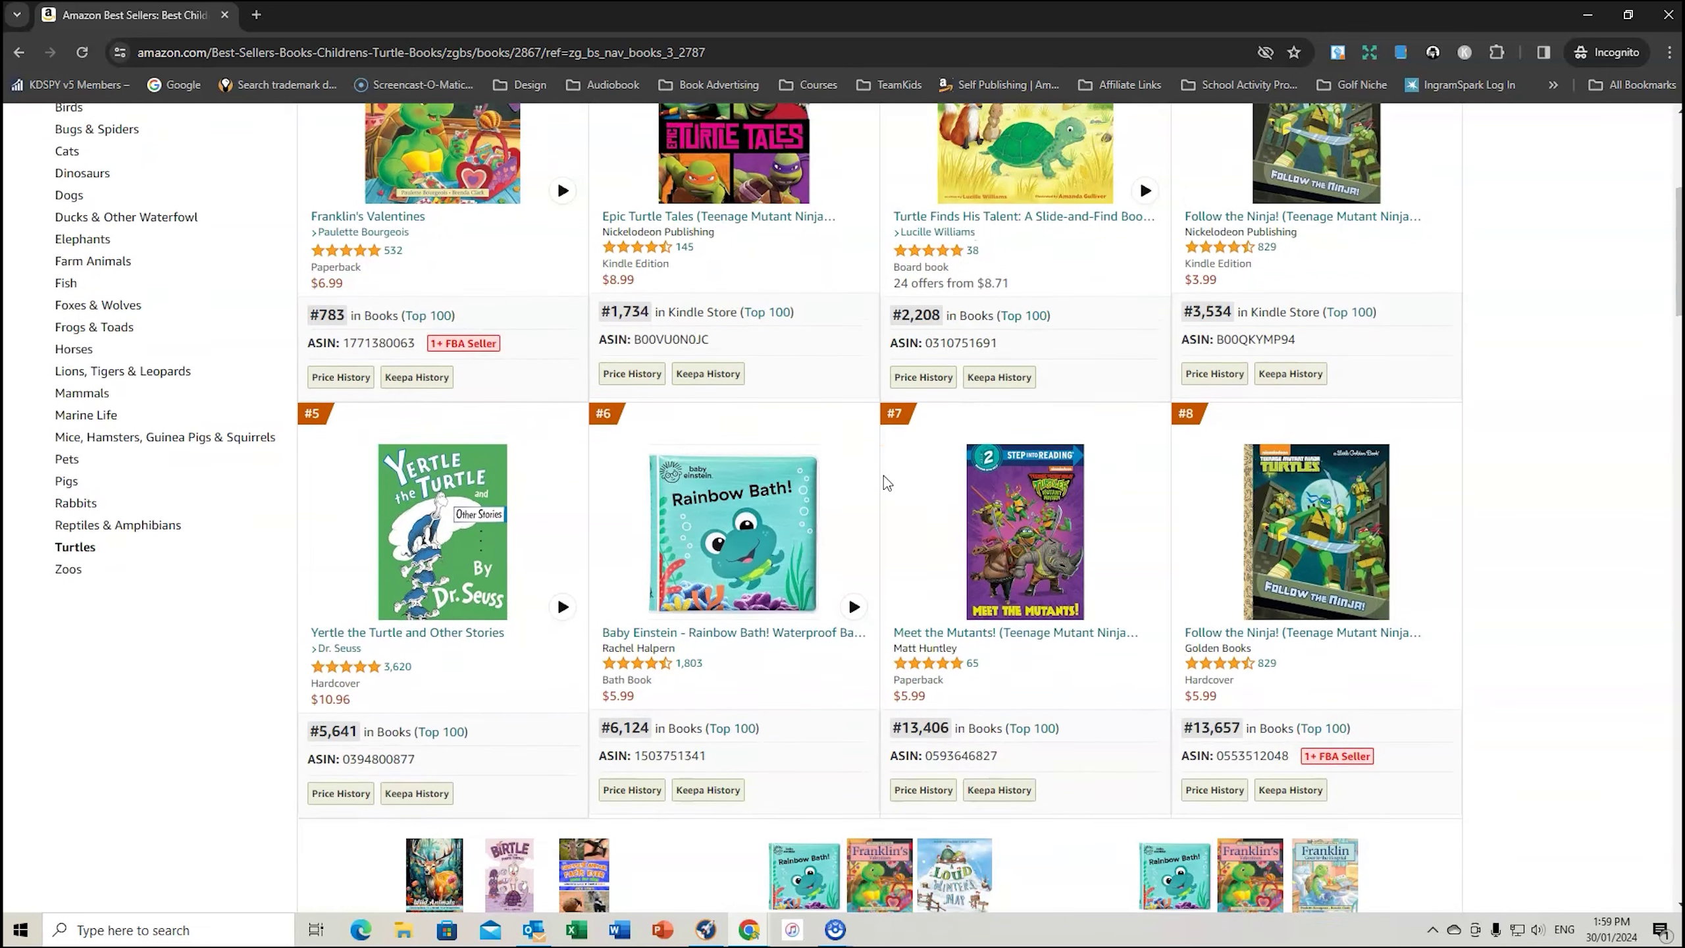
Examine the sales ranks and prices of the books on the first page of Best Sellers in Children's Turtle Books.
scroll(883, 476, up, 3)
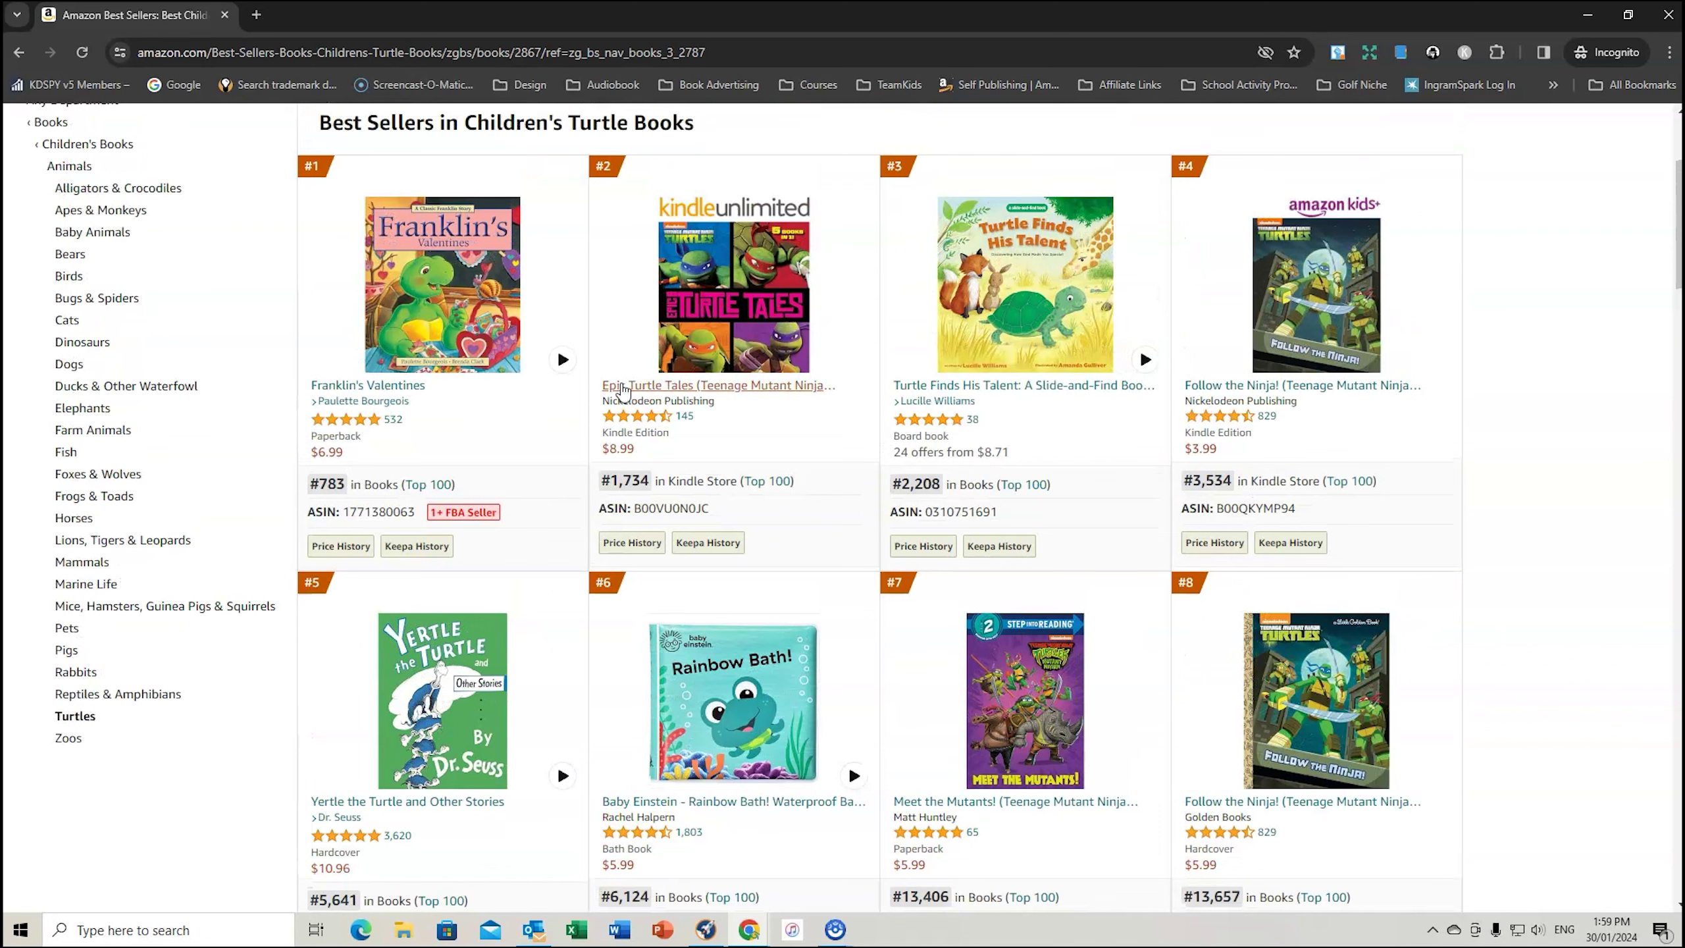
mouse_move(1040, 758)
scroll(1427, 465, down, 1)
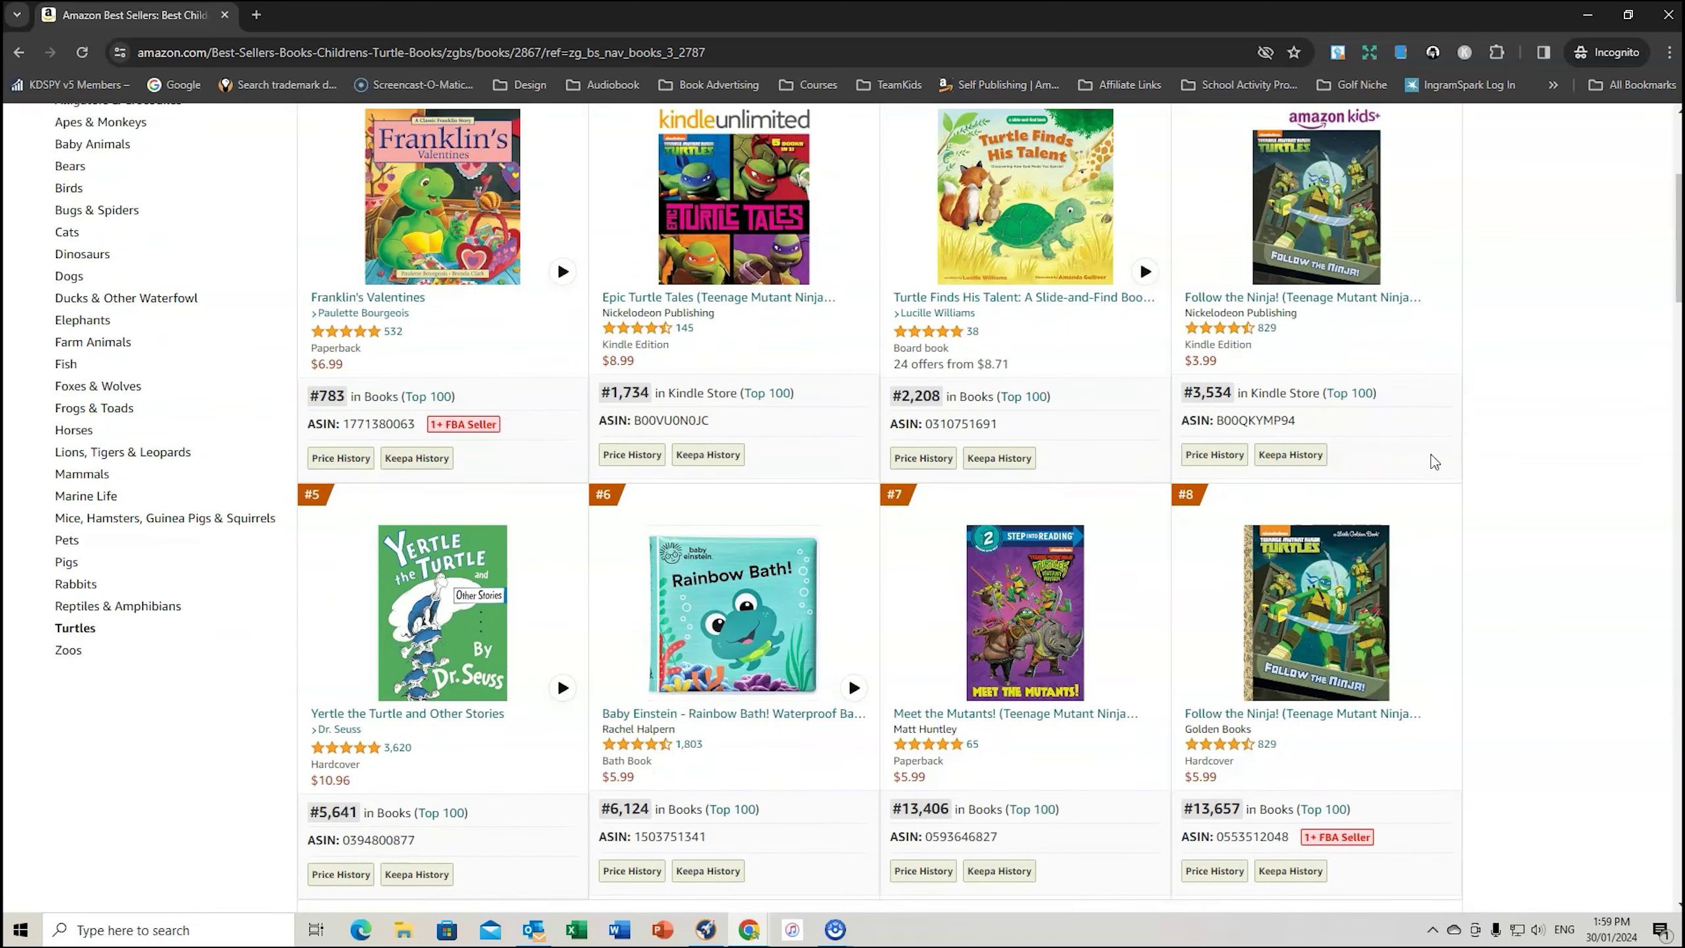
scroll(1434, 463, down, 8)
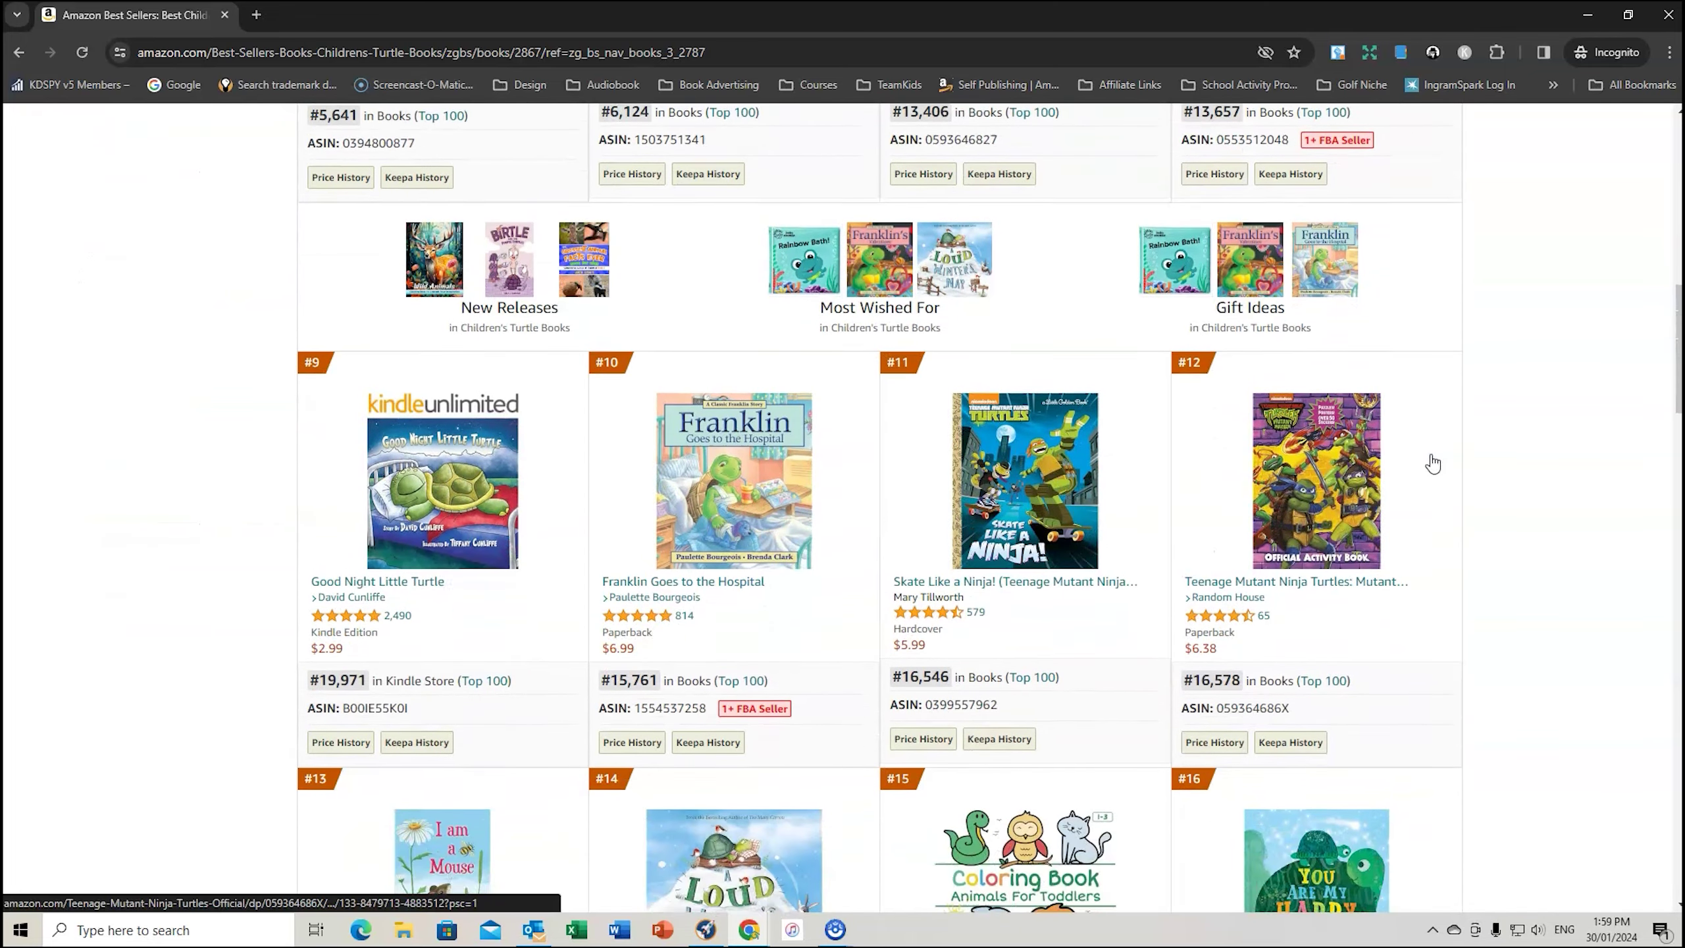
scroll(1433, 462, down, 2)
scroll(1455, 388, down, 3)
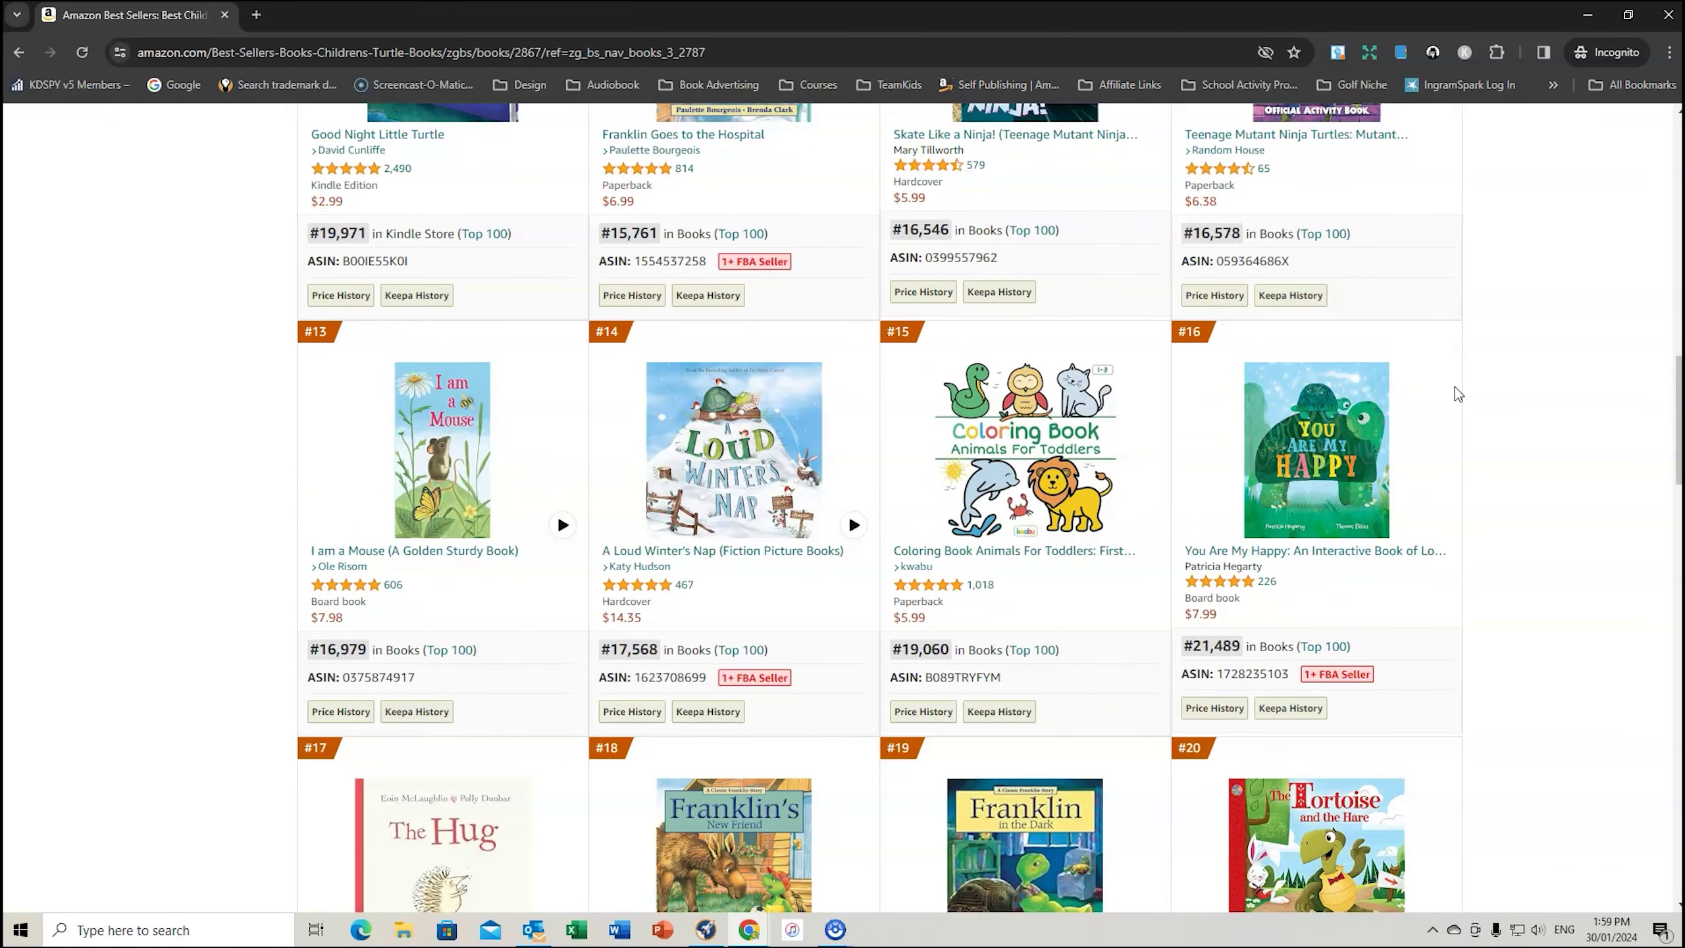
scroll(1459, 389, down, 3)
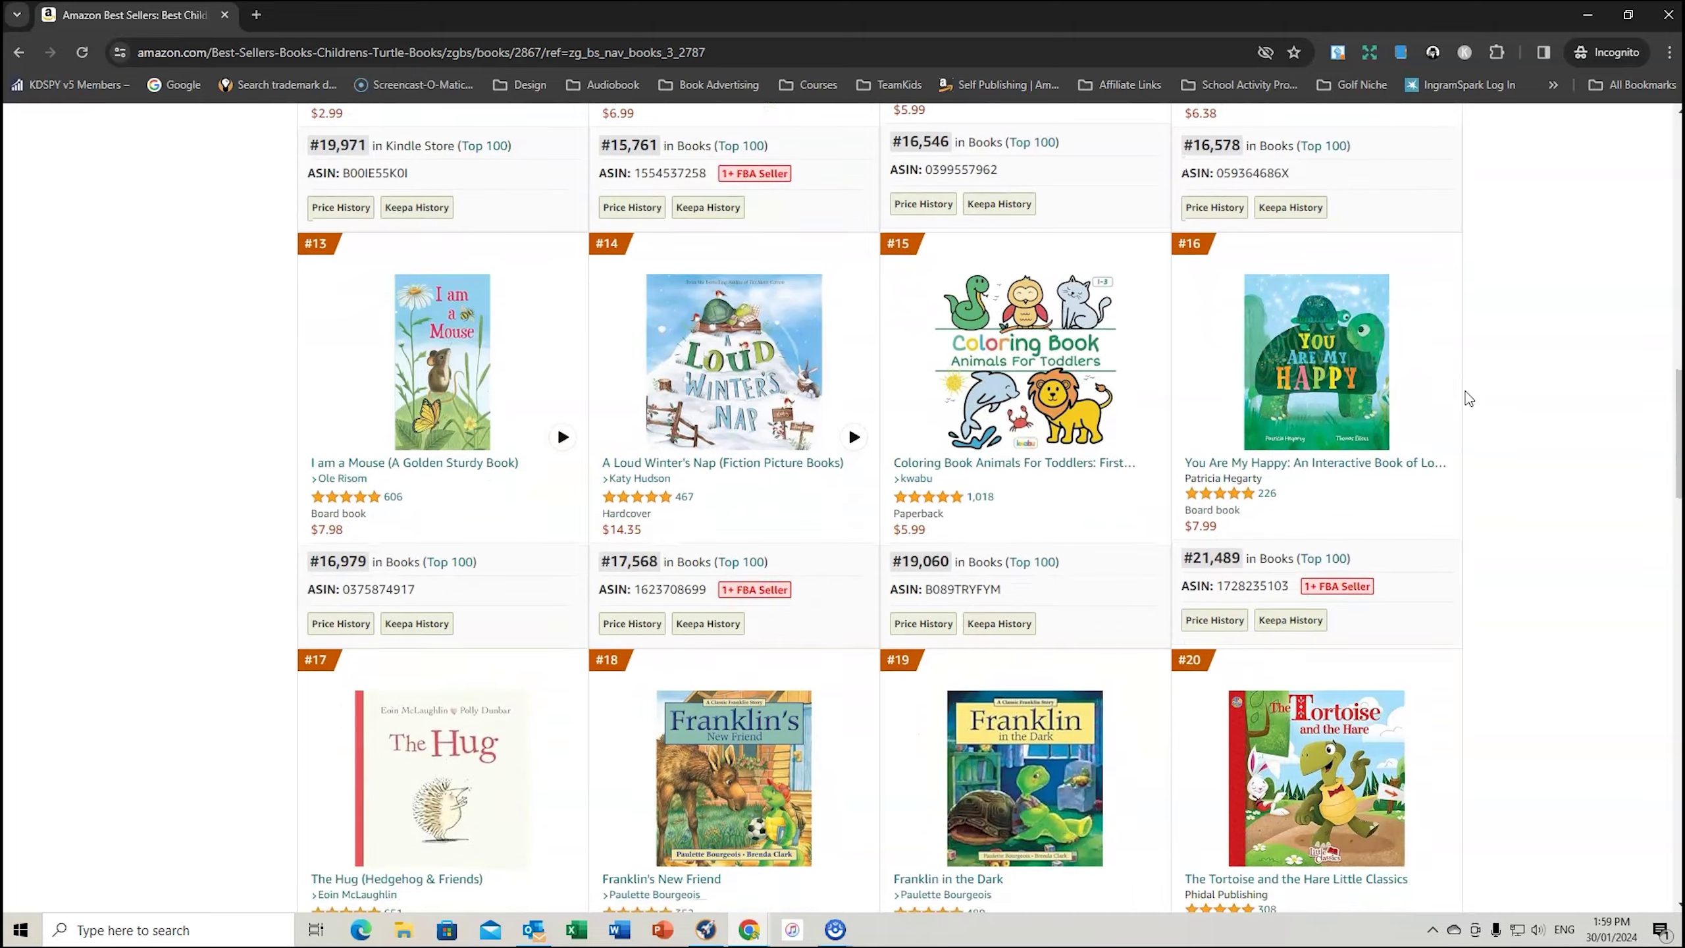
scroll(1468, 398, down, 4)
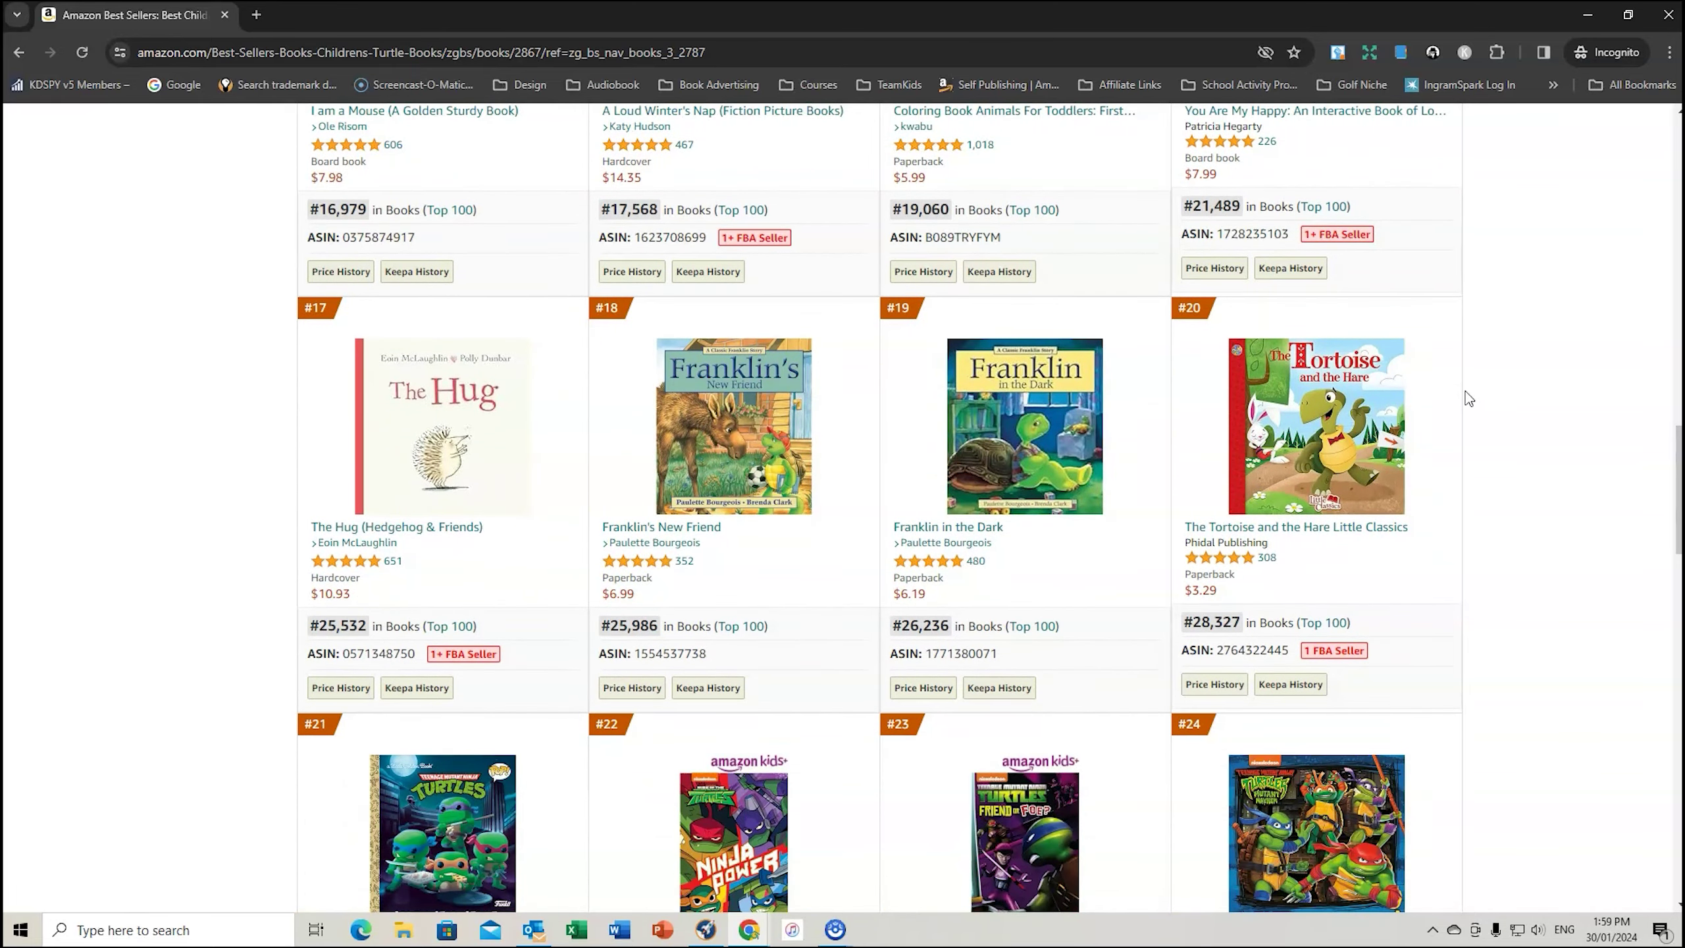
scroll(1468, 398, down, 7)
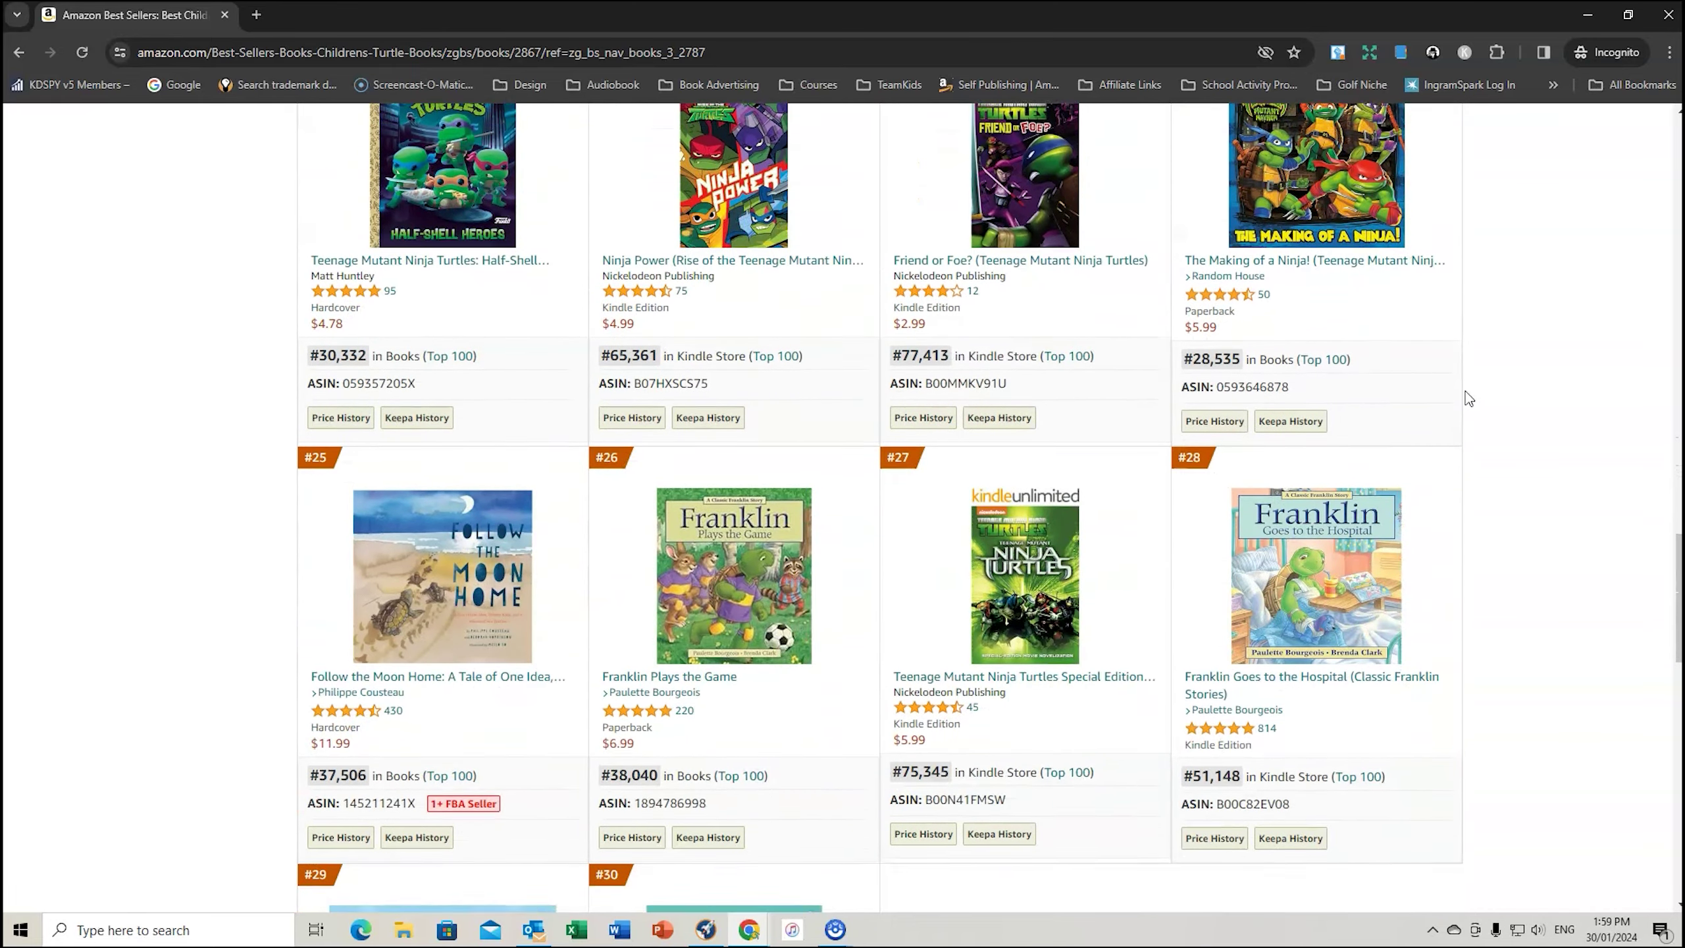
scroll(1468, 398, down, 1)
scroll(1468, 399, down, 5)
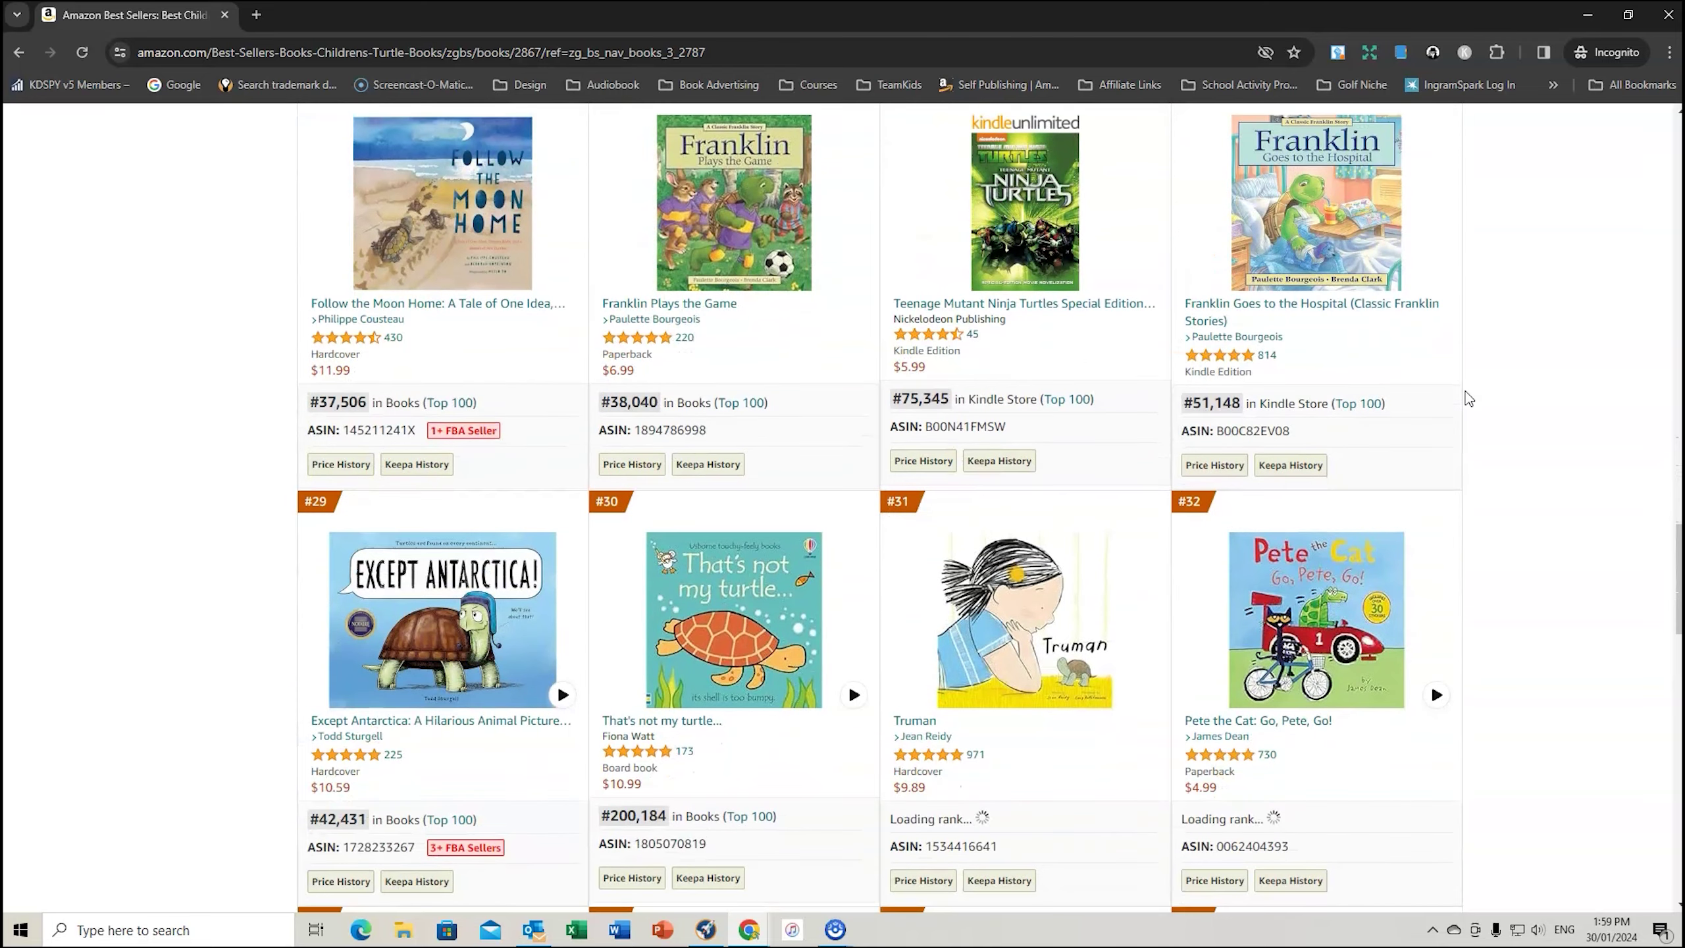
scroll(1468, 398, down, 6)
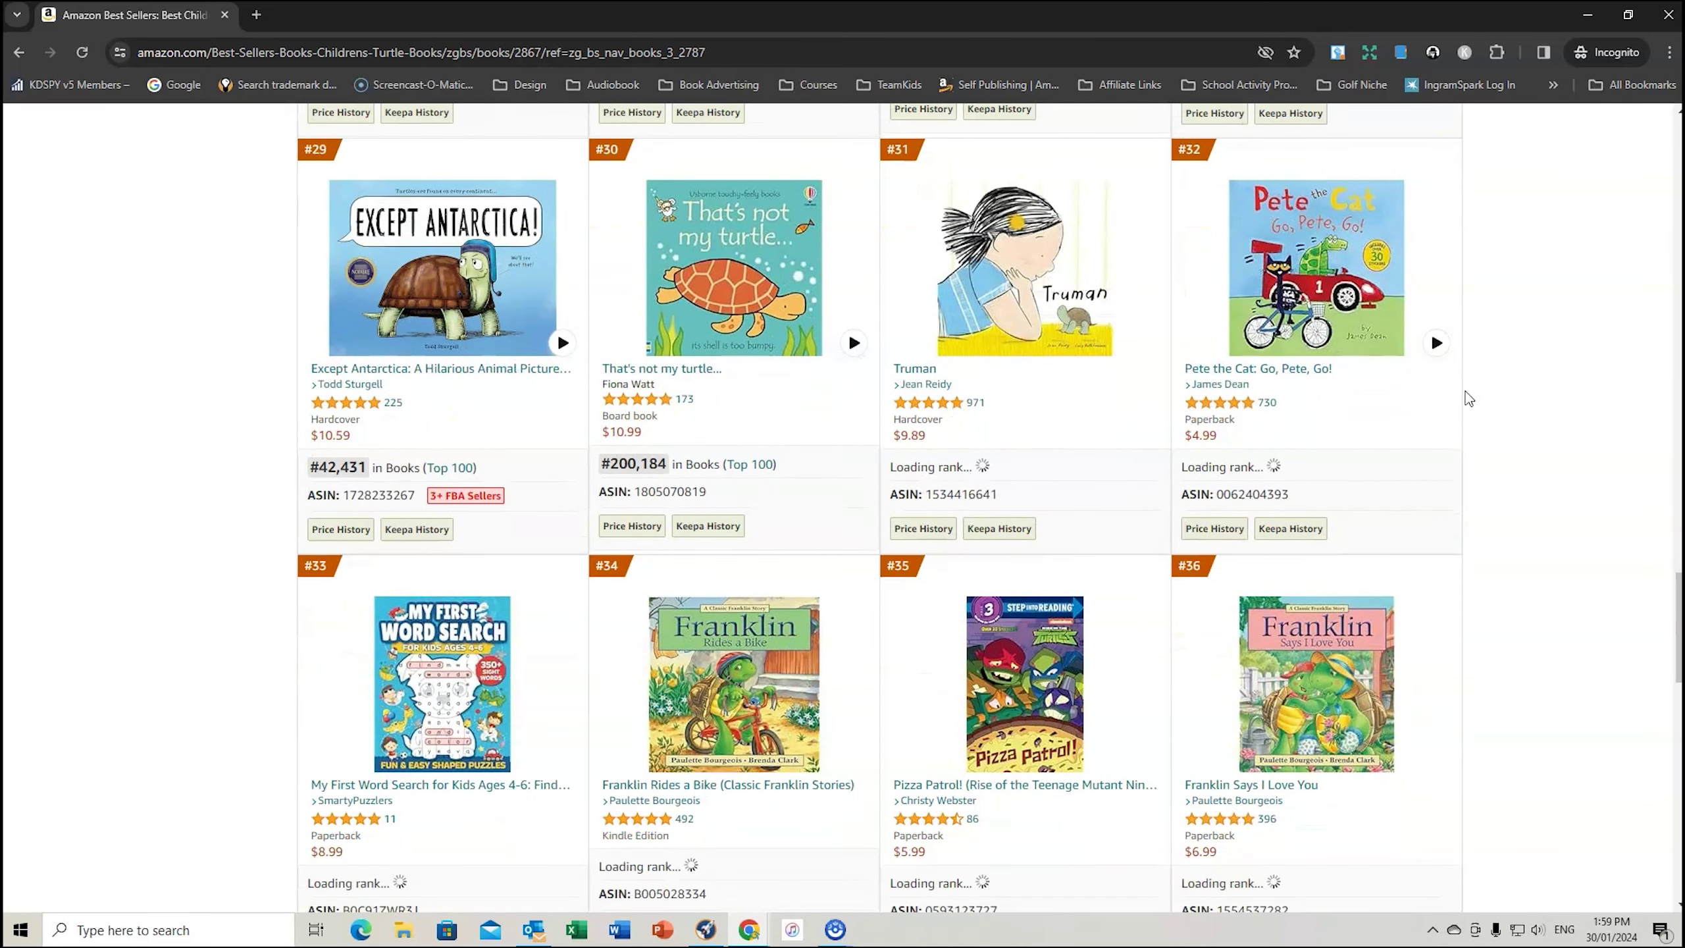
scroll(1467, 398, down, 3)
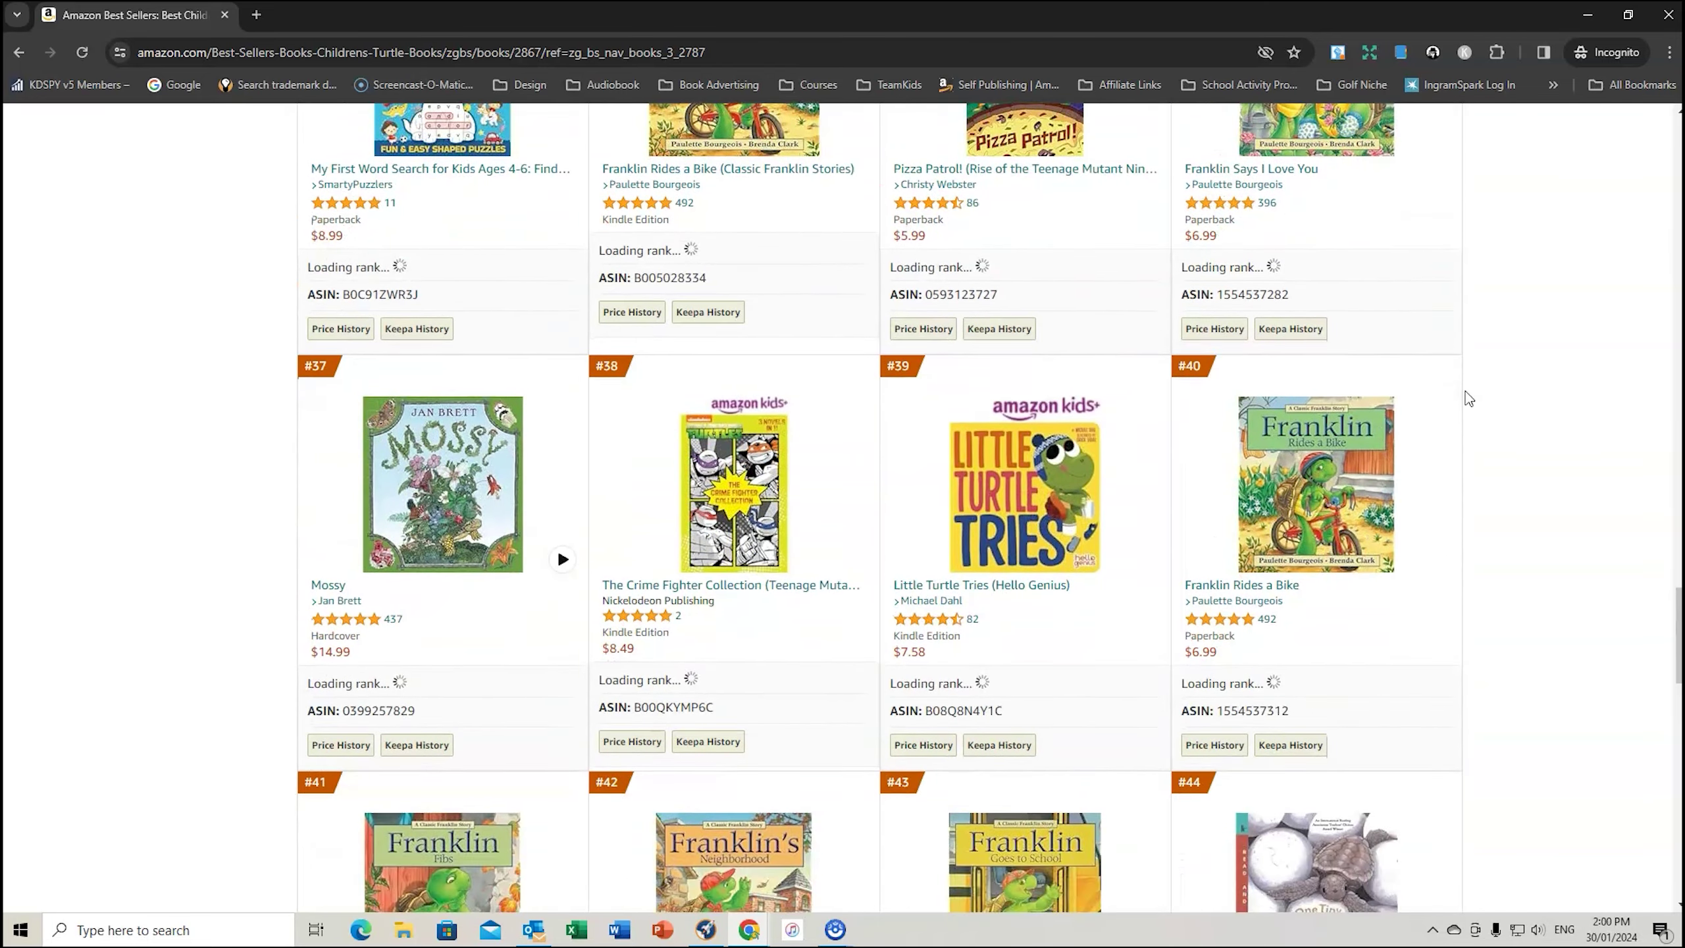
scroll(1467, 398, down, 4)
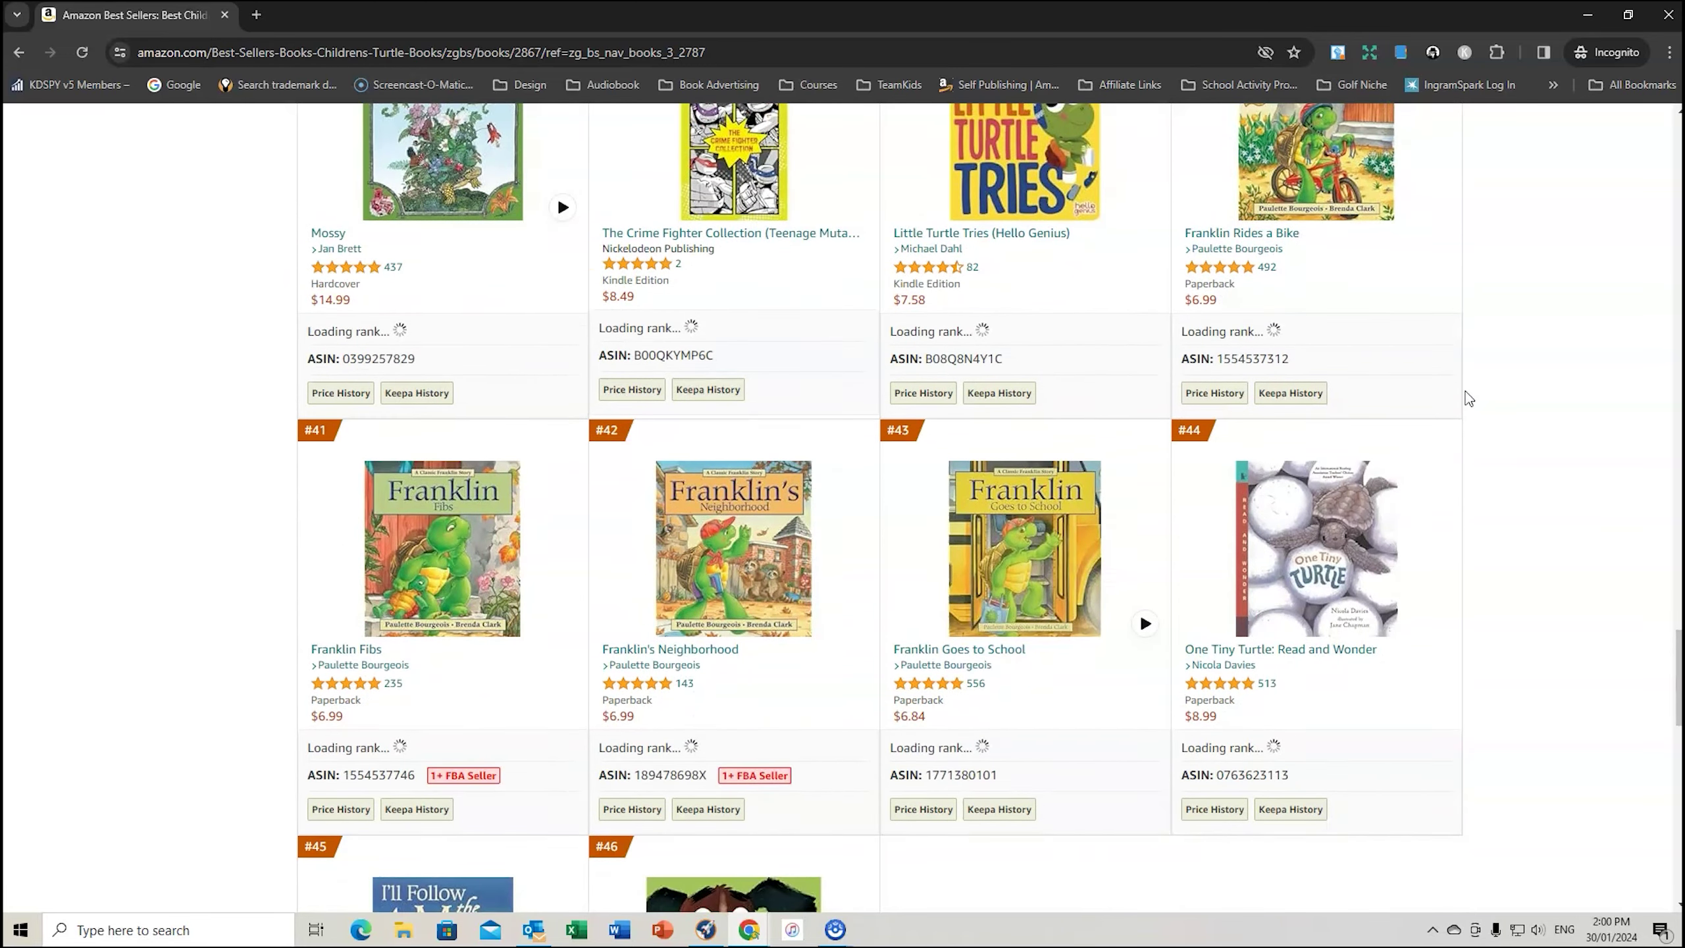
Check the product details of Franklin's Neighborhood and Franklin Goes to School, and review the ranks of the remaining first-page books.
mouse_move(427, 483)
mouse_move(741, 475)
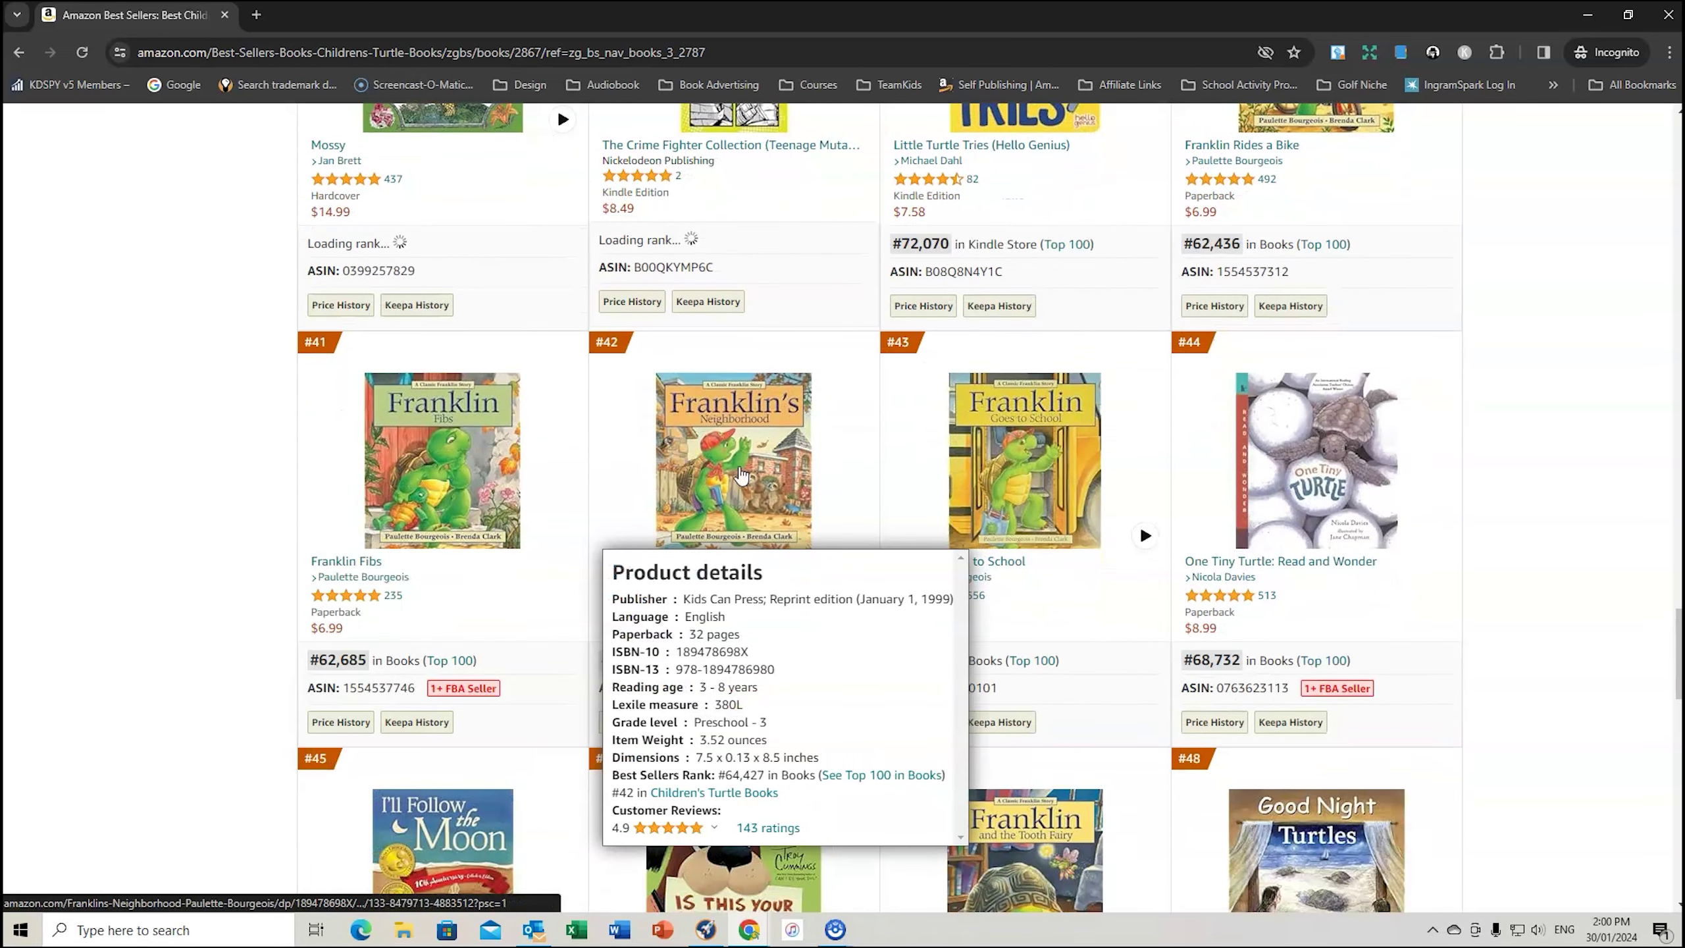
mouse_move(1024, 484)
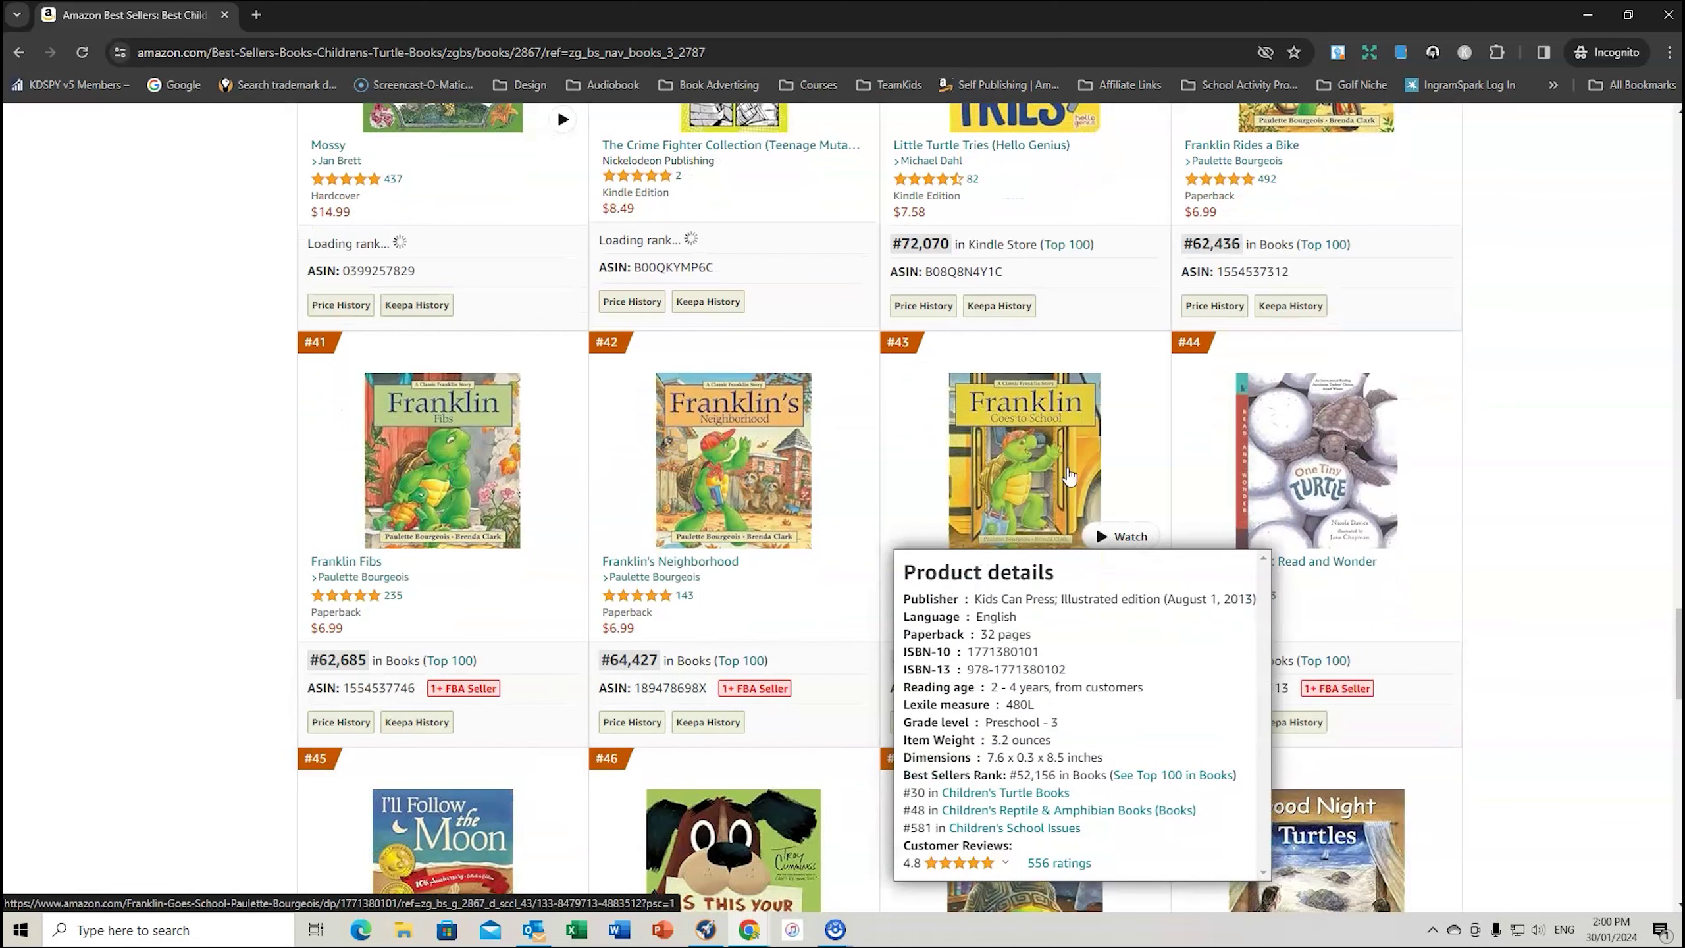
scroll(1466, 443, down, 3)
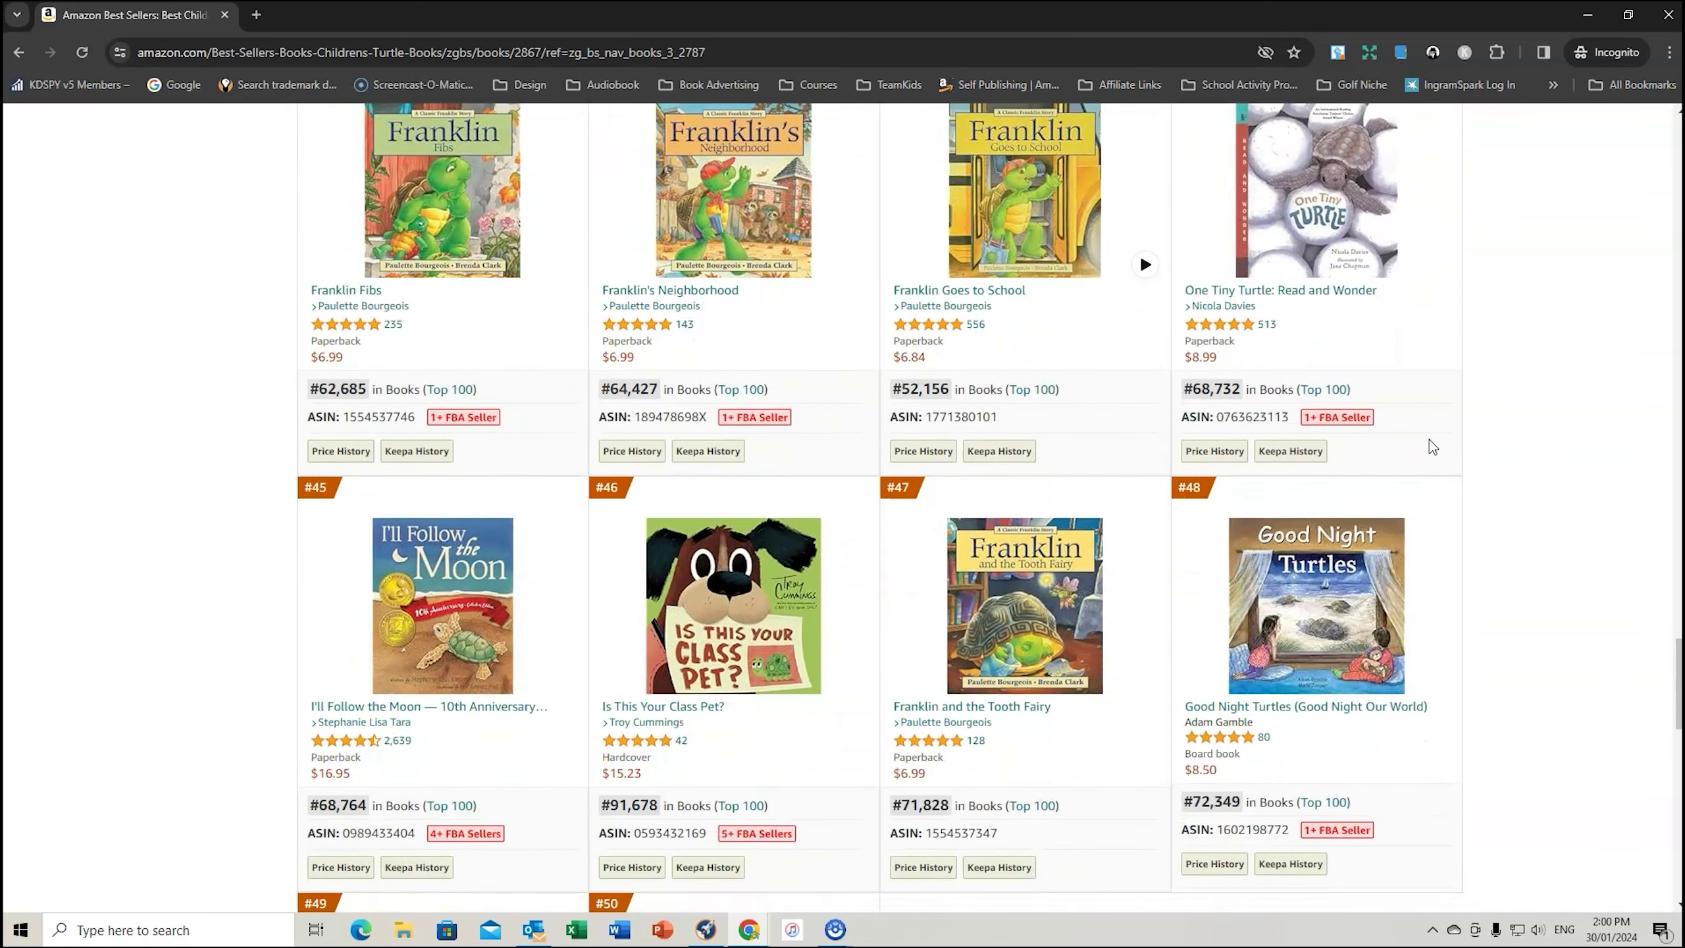
scroll(1430, 441, down, 5)
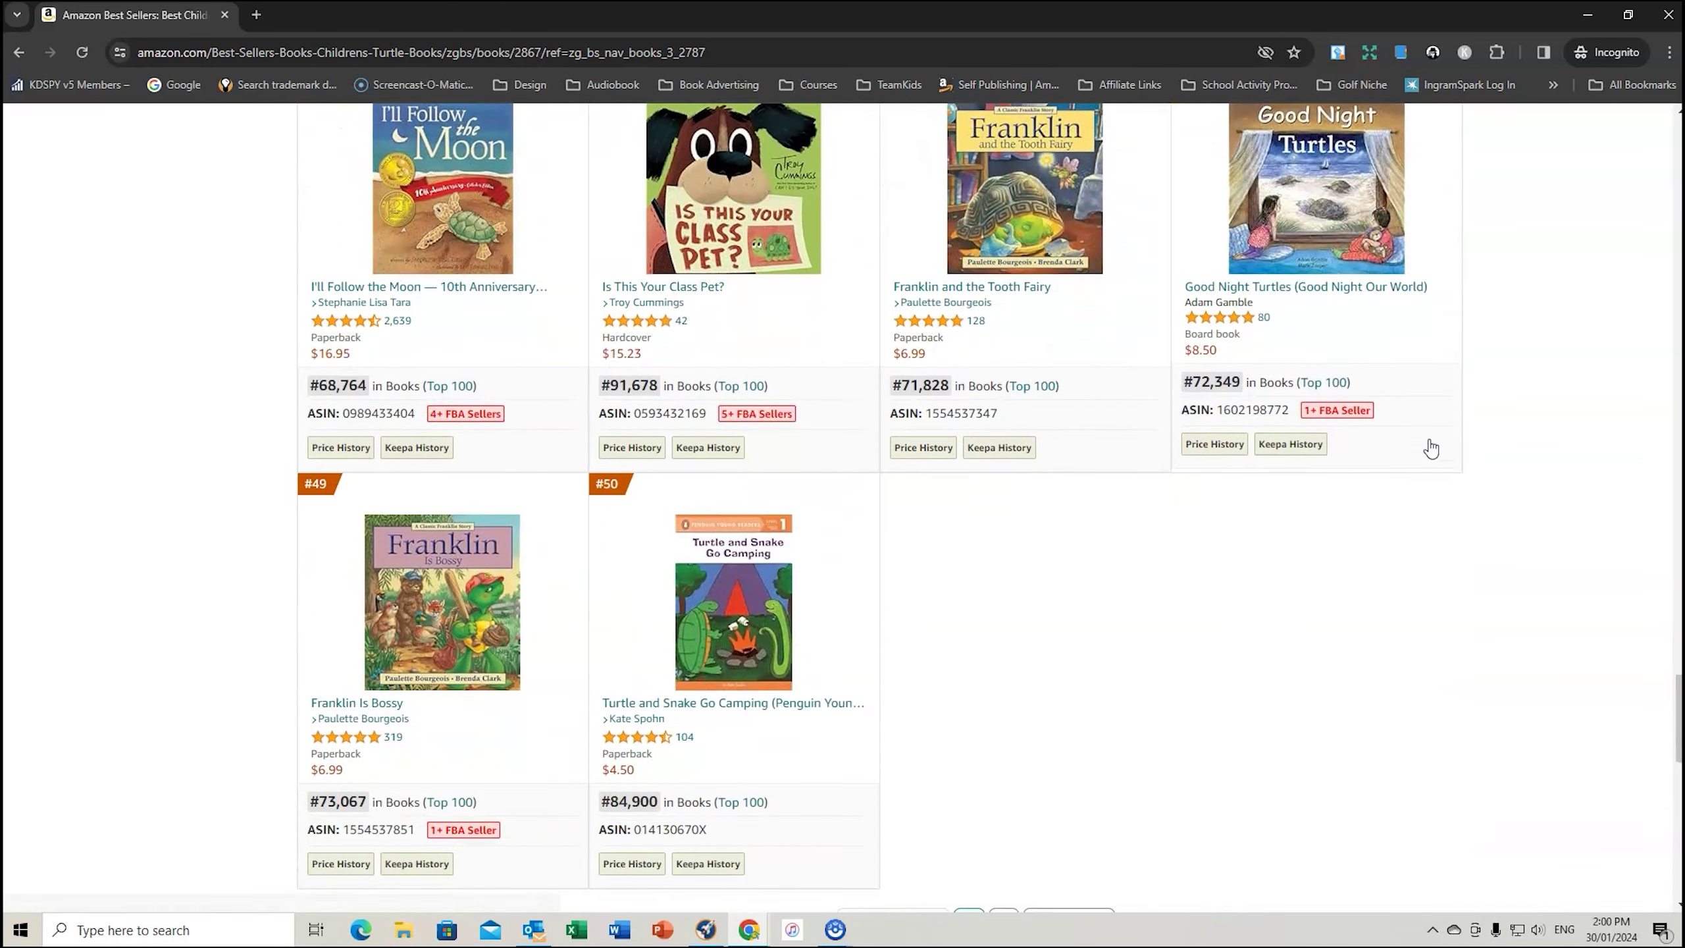
scroll(1431, 448, up, 13)
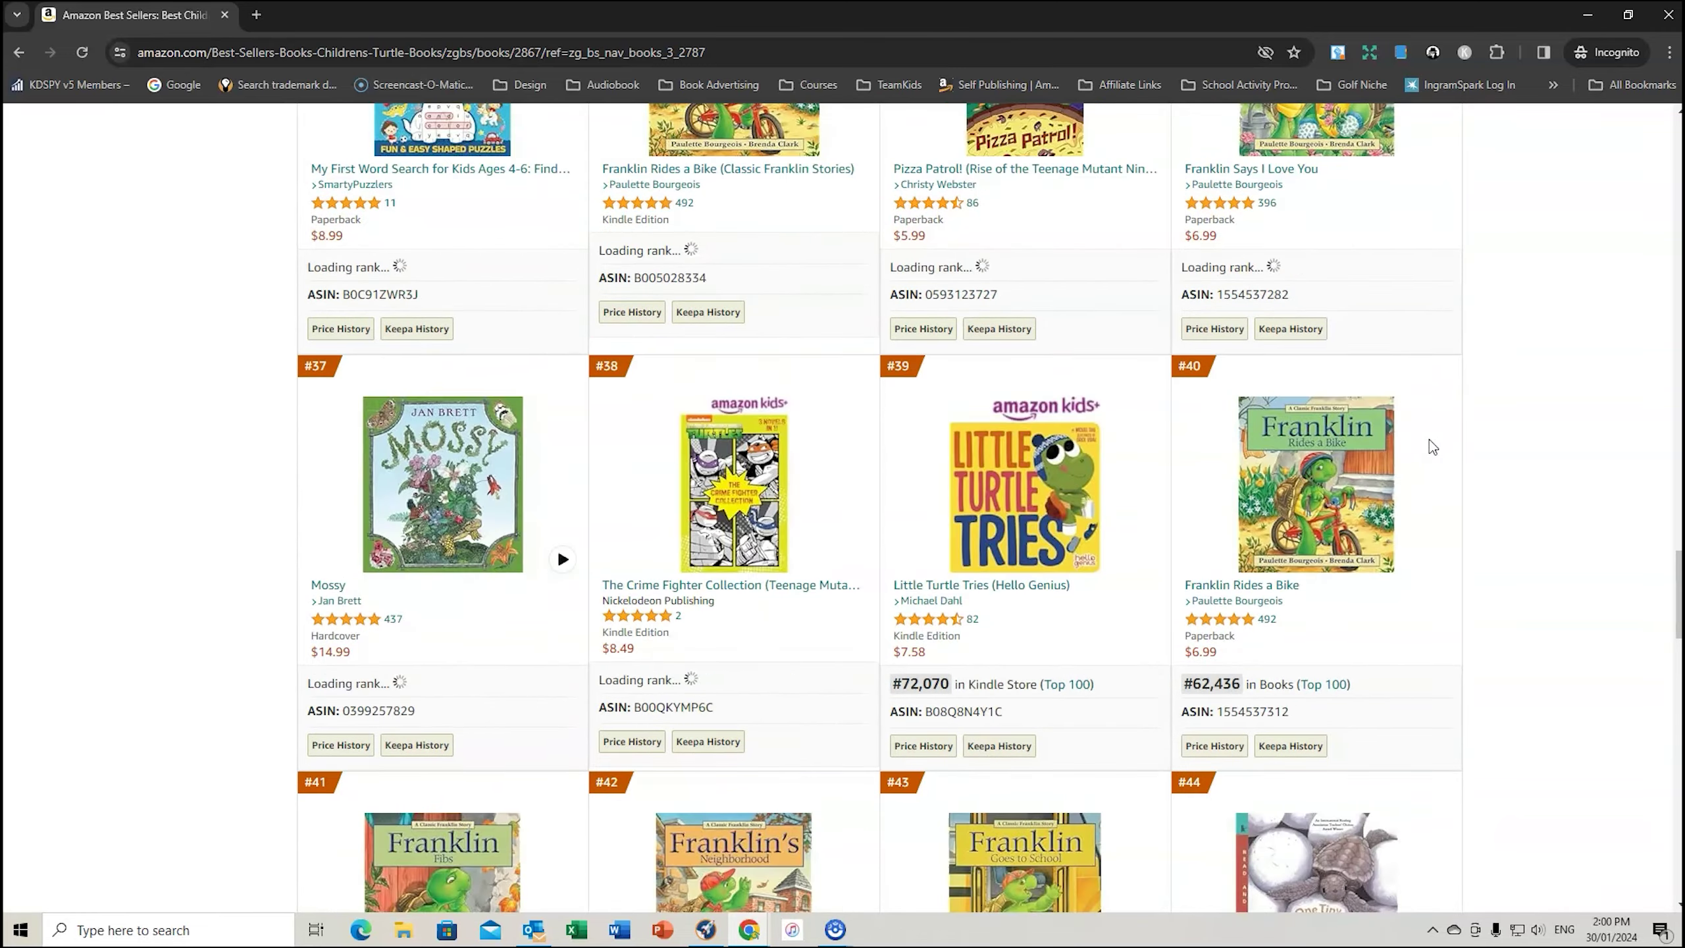
scroll(1430, 441, up, 15)
scroll(1430, 441, down, 11)
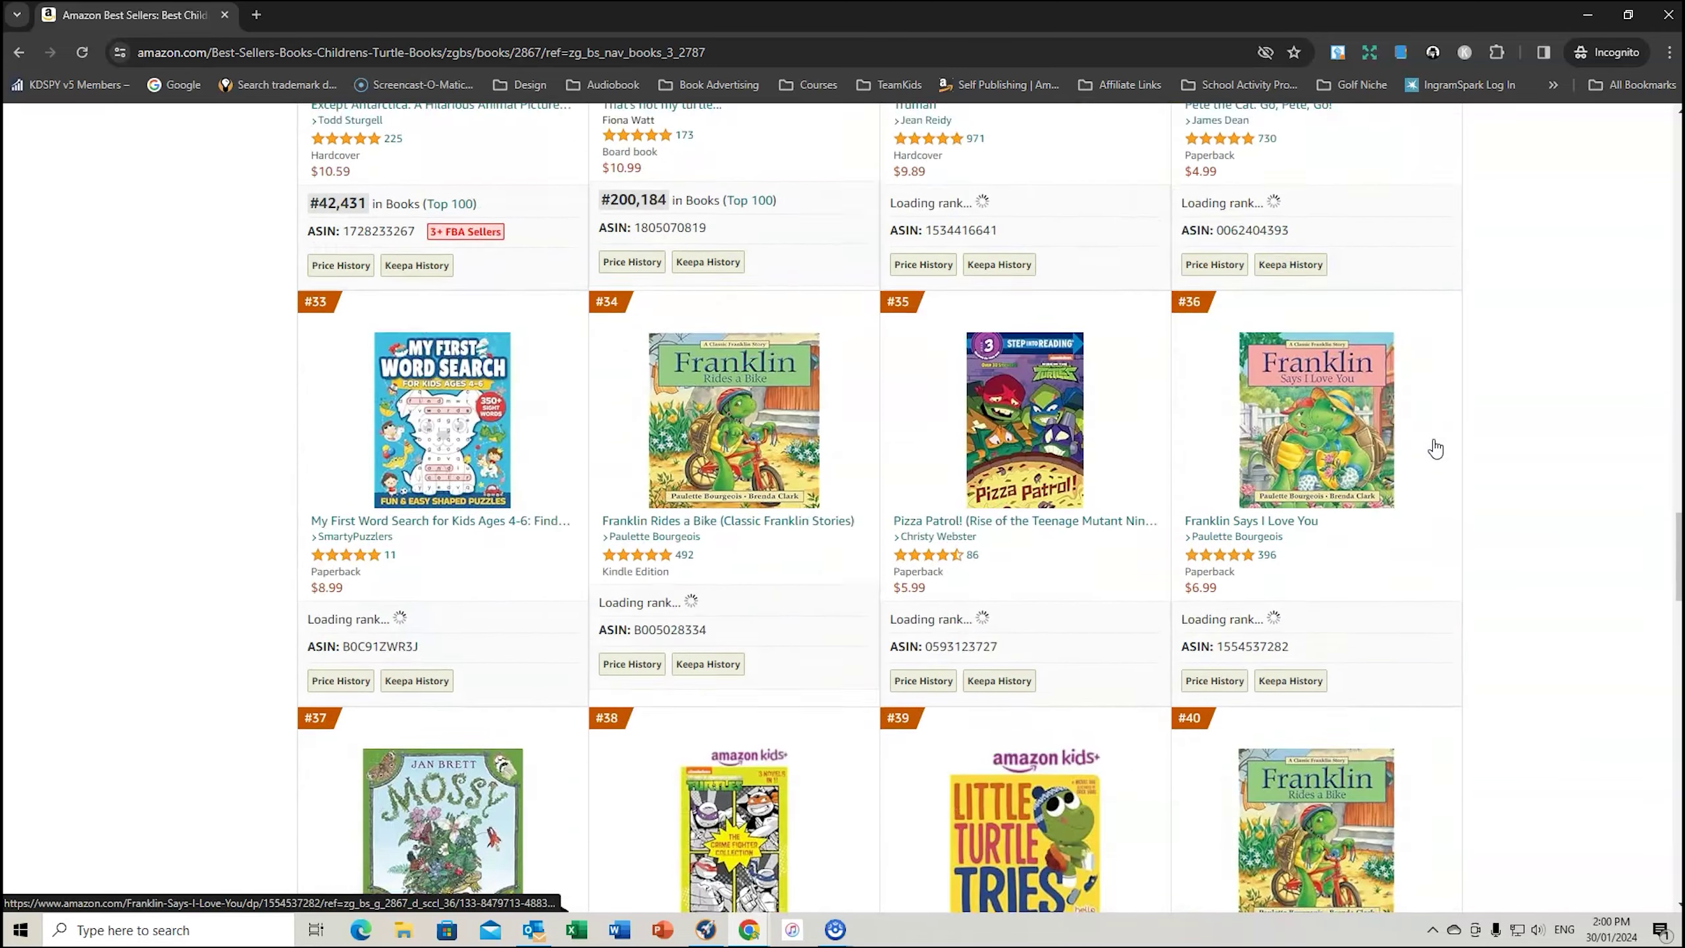
Open page 2 of the Children's Turtle Books best sellers and examine the sales ranks of the books from #51 onward.
scroll(1435, 448, down, 20)
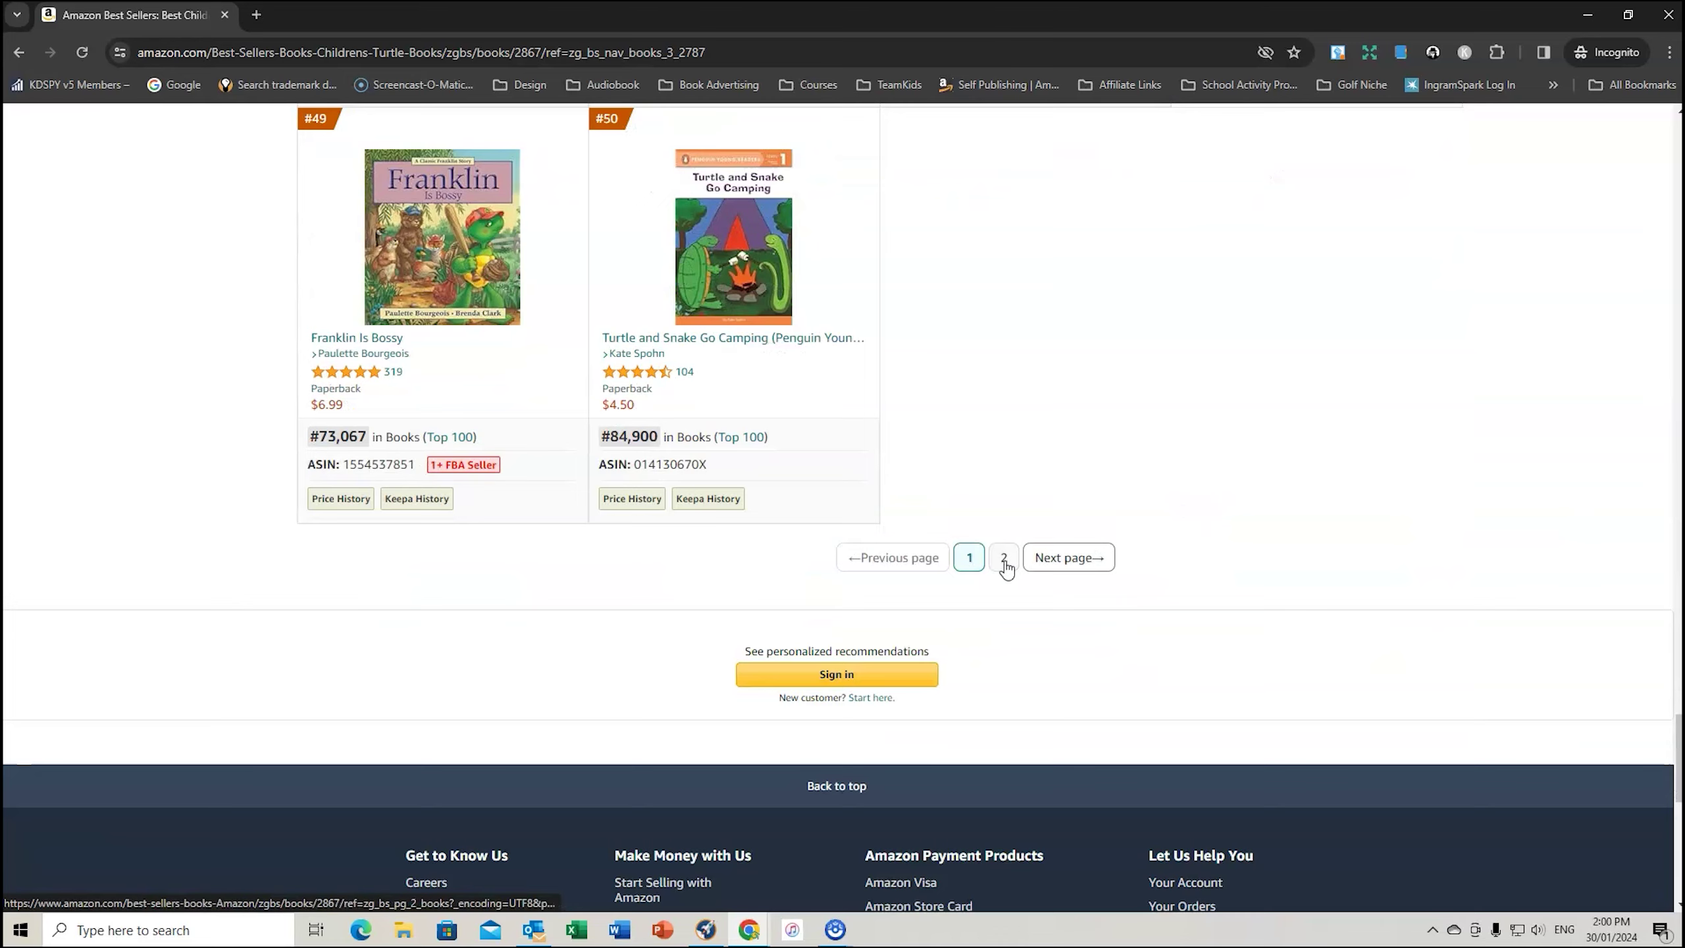
click(1005, 563)
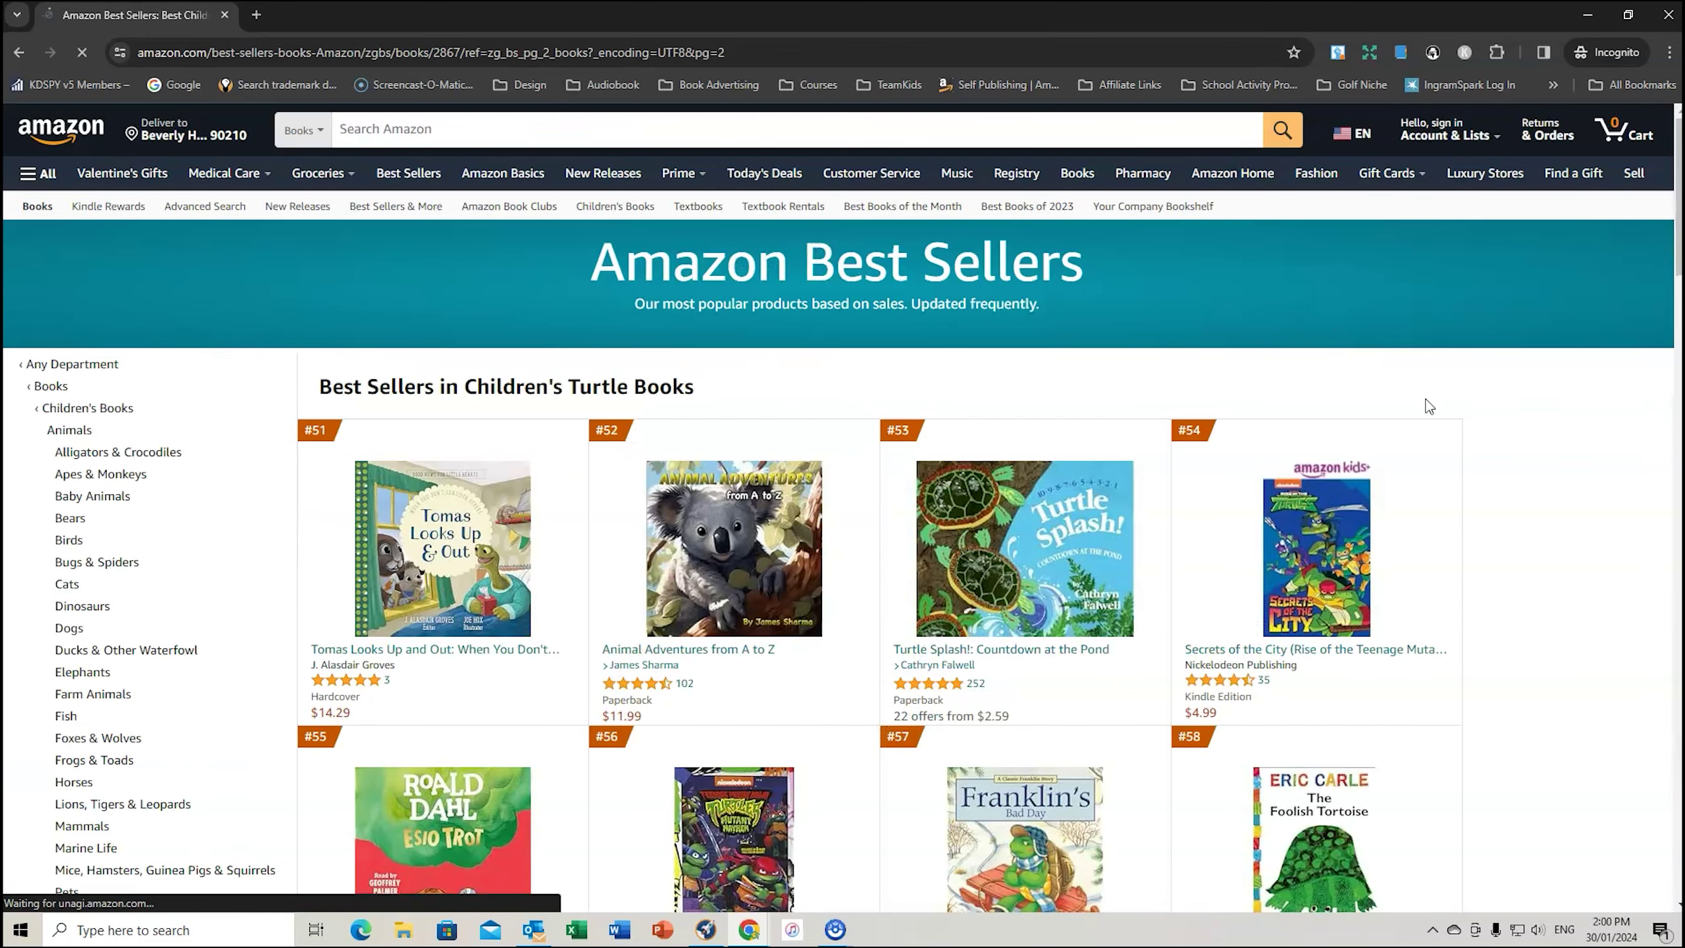
scroll(1486, 372, down, 7)
scroll(1464, 352, down, 10)
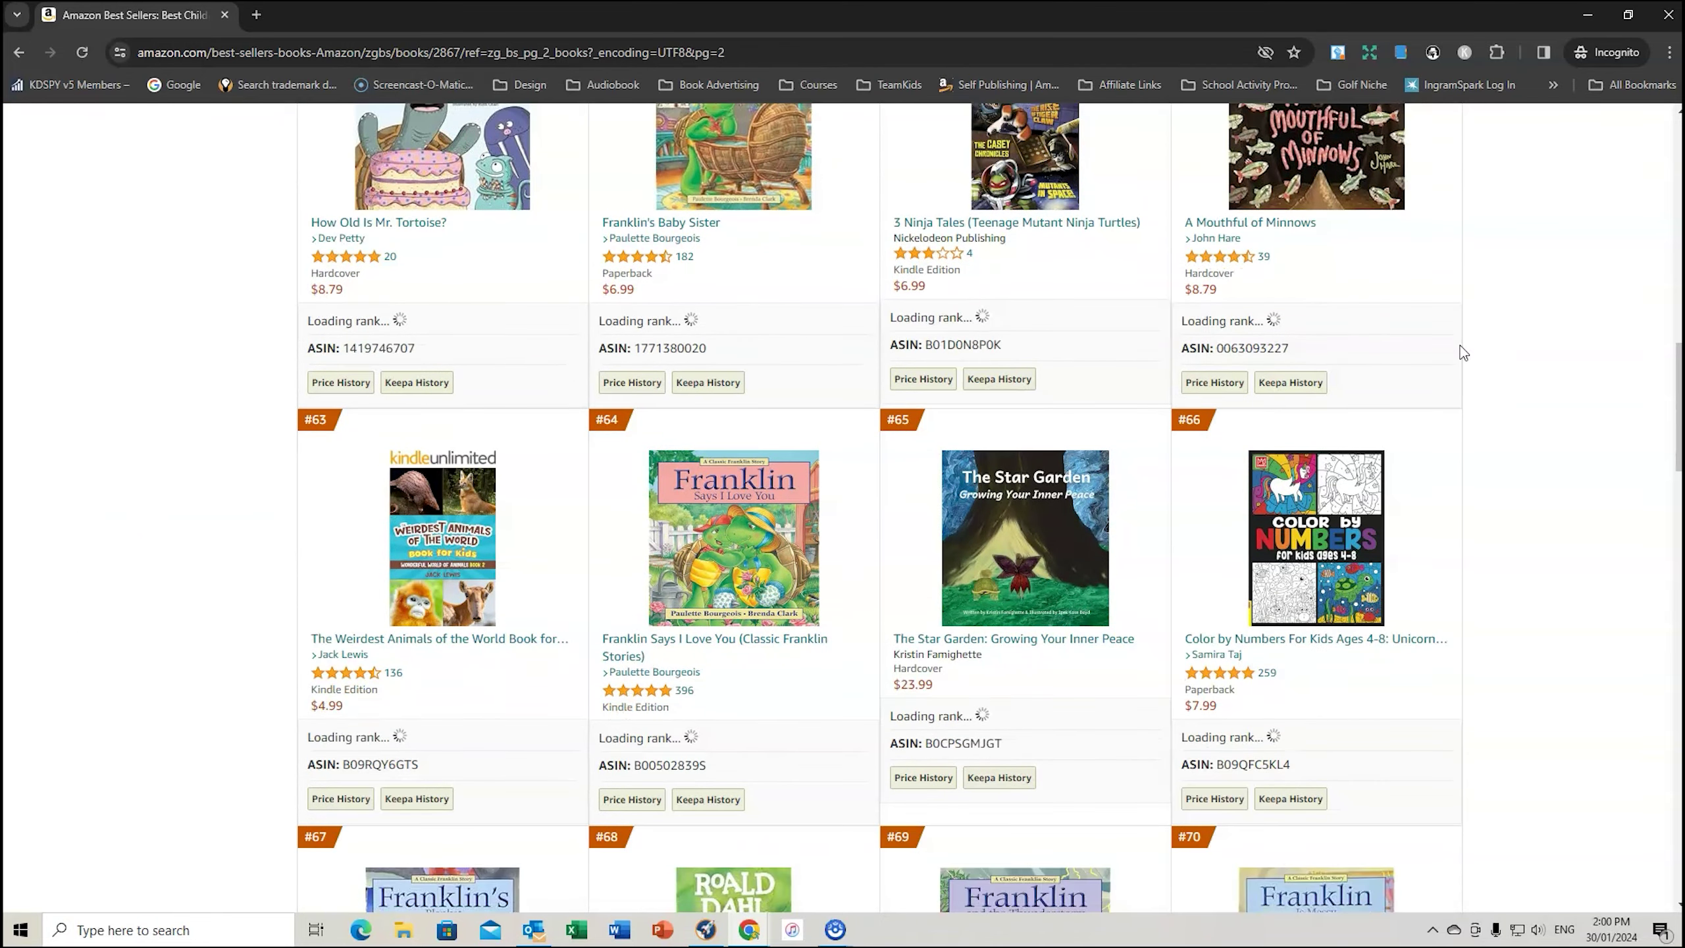
scroll(1464, 352, down, 6)
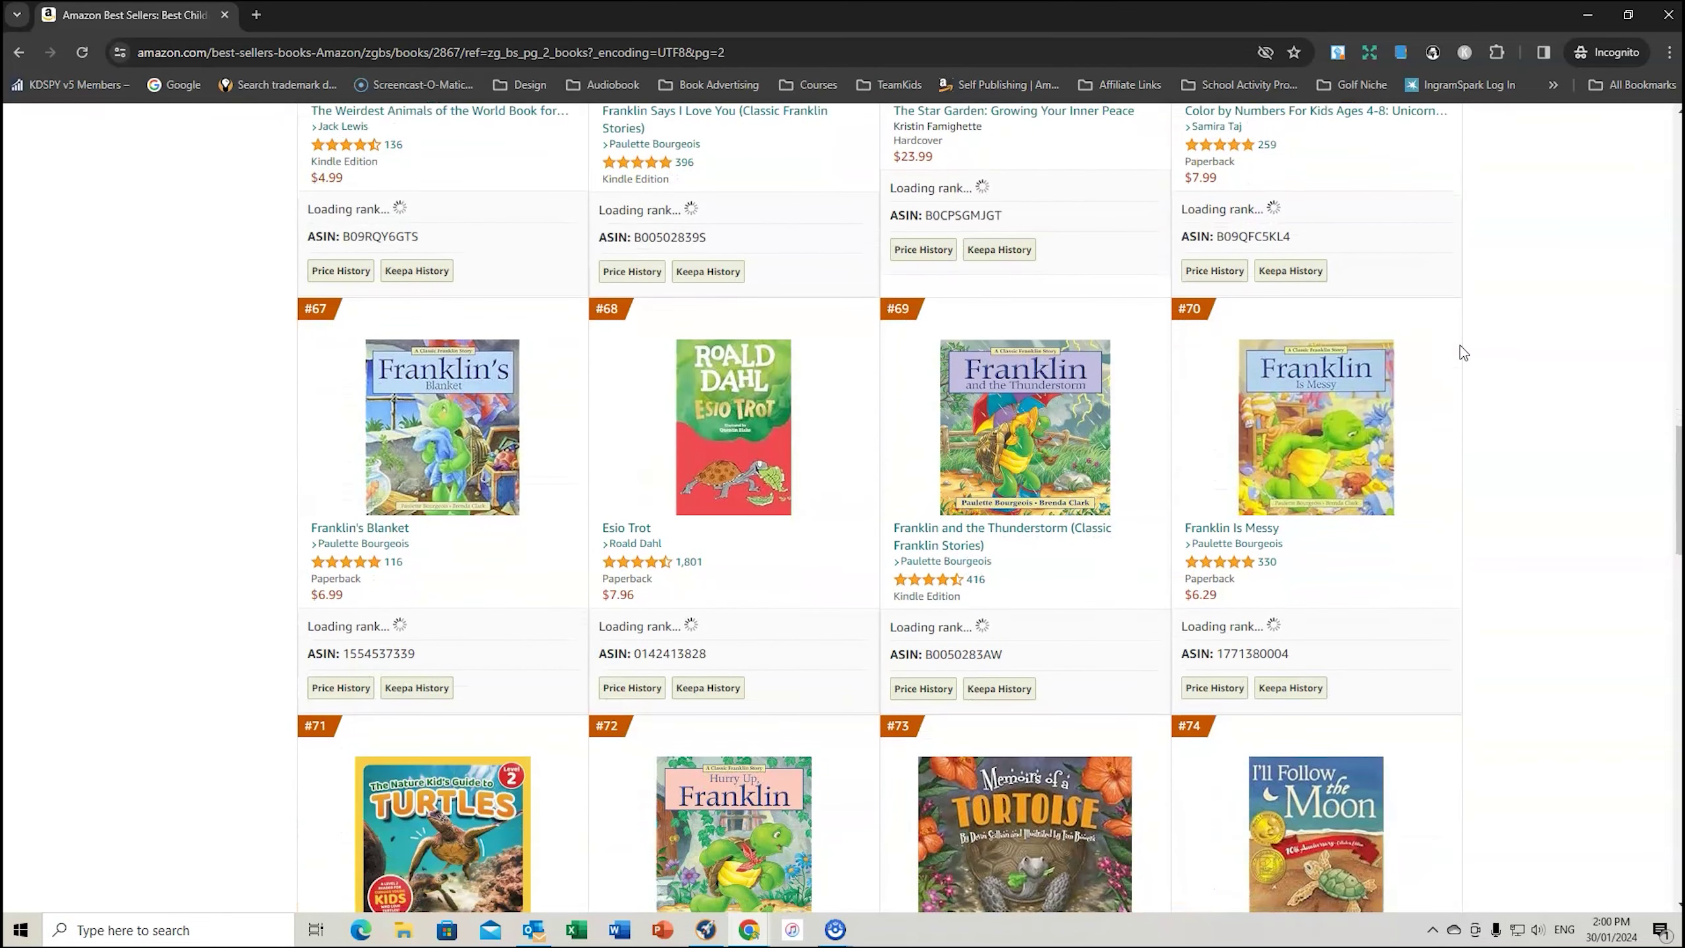
scroll(1464, 352, down, 2)
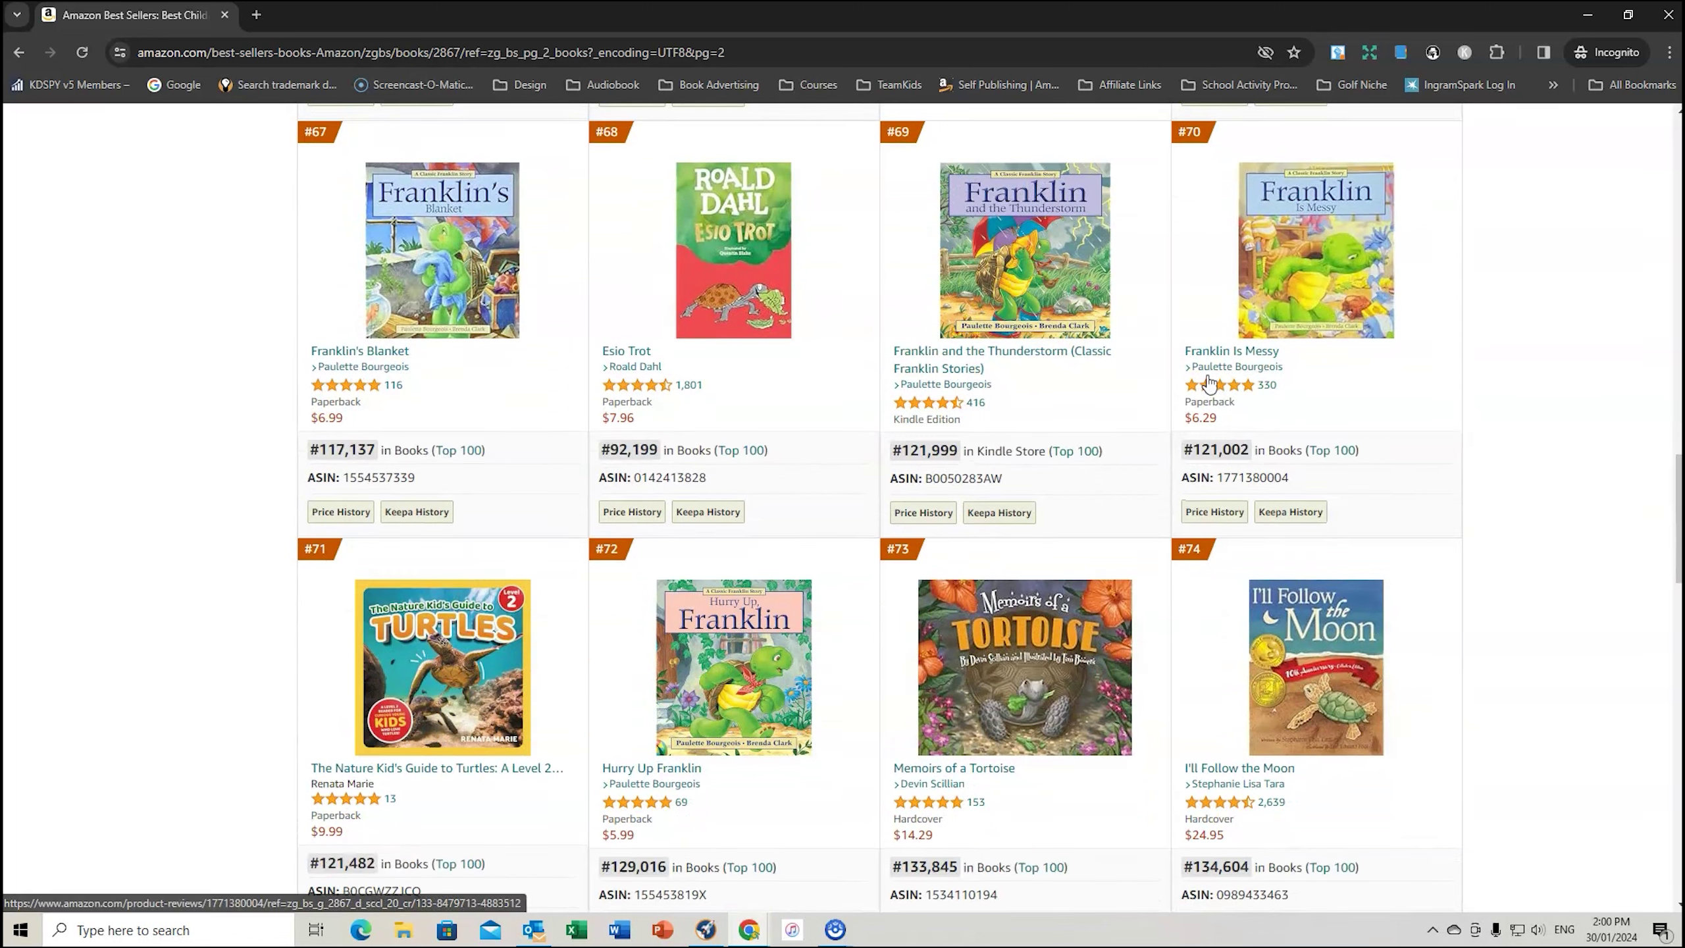
scroll(1370, 395, down, 6)
mouse_move(1369, 391)
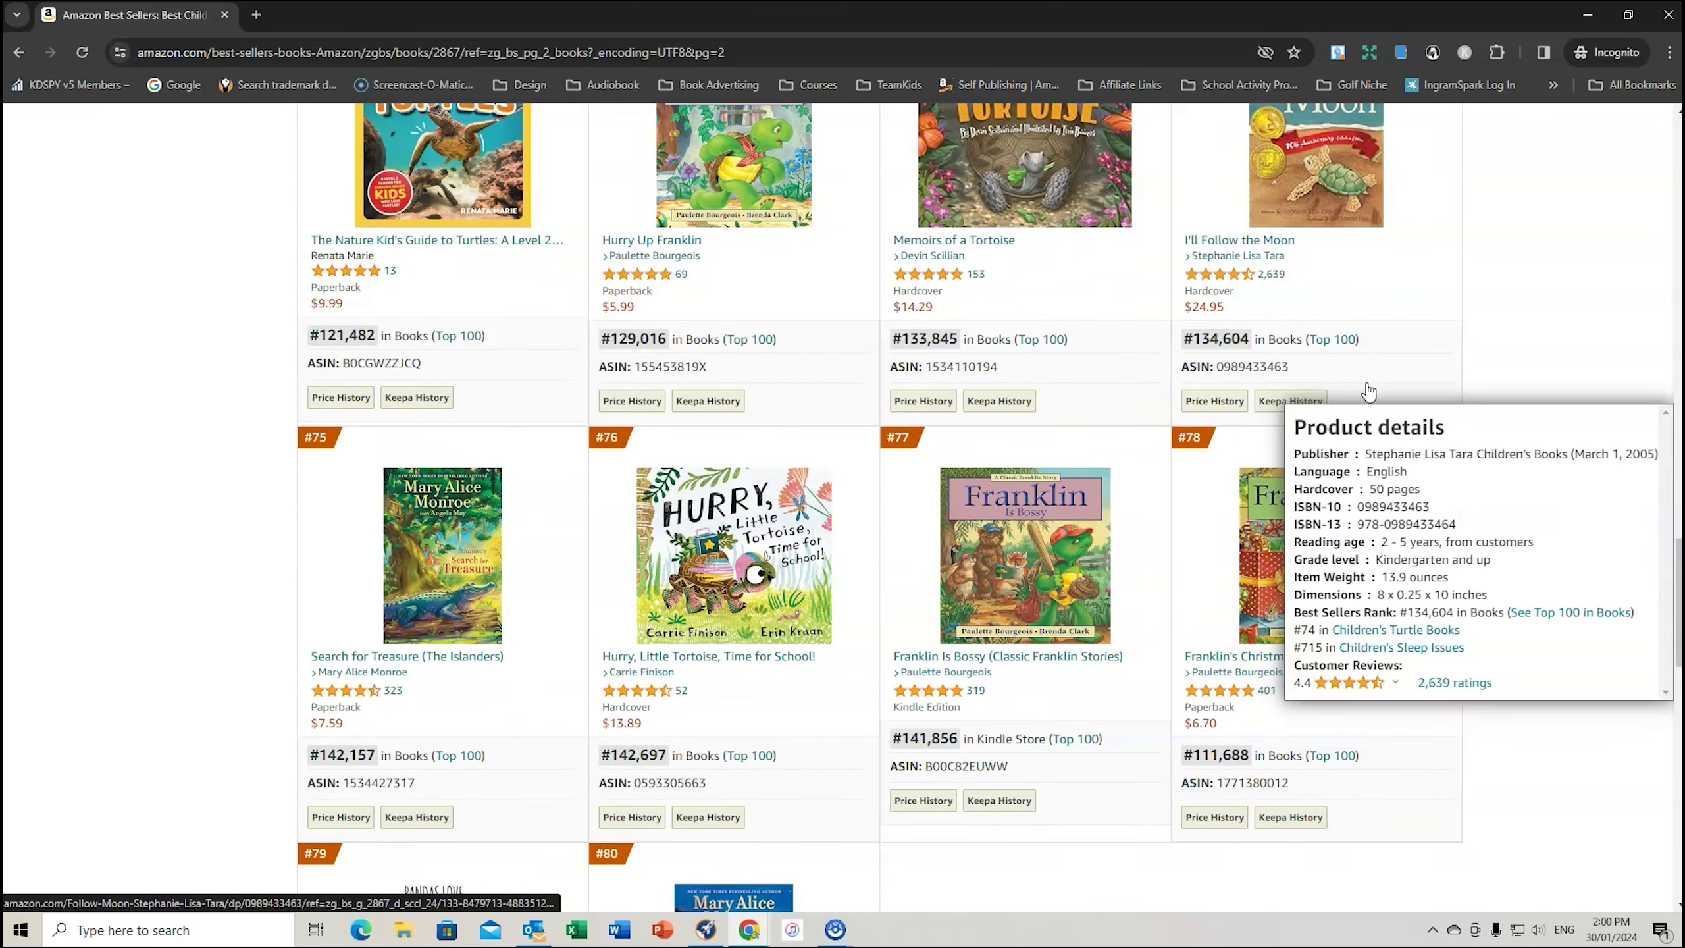
scroll(1393, 331, down, 2)
mouse_move(1426, 372)
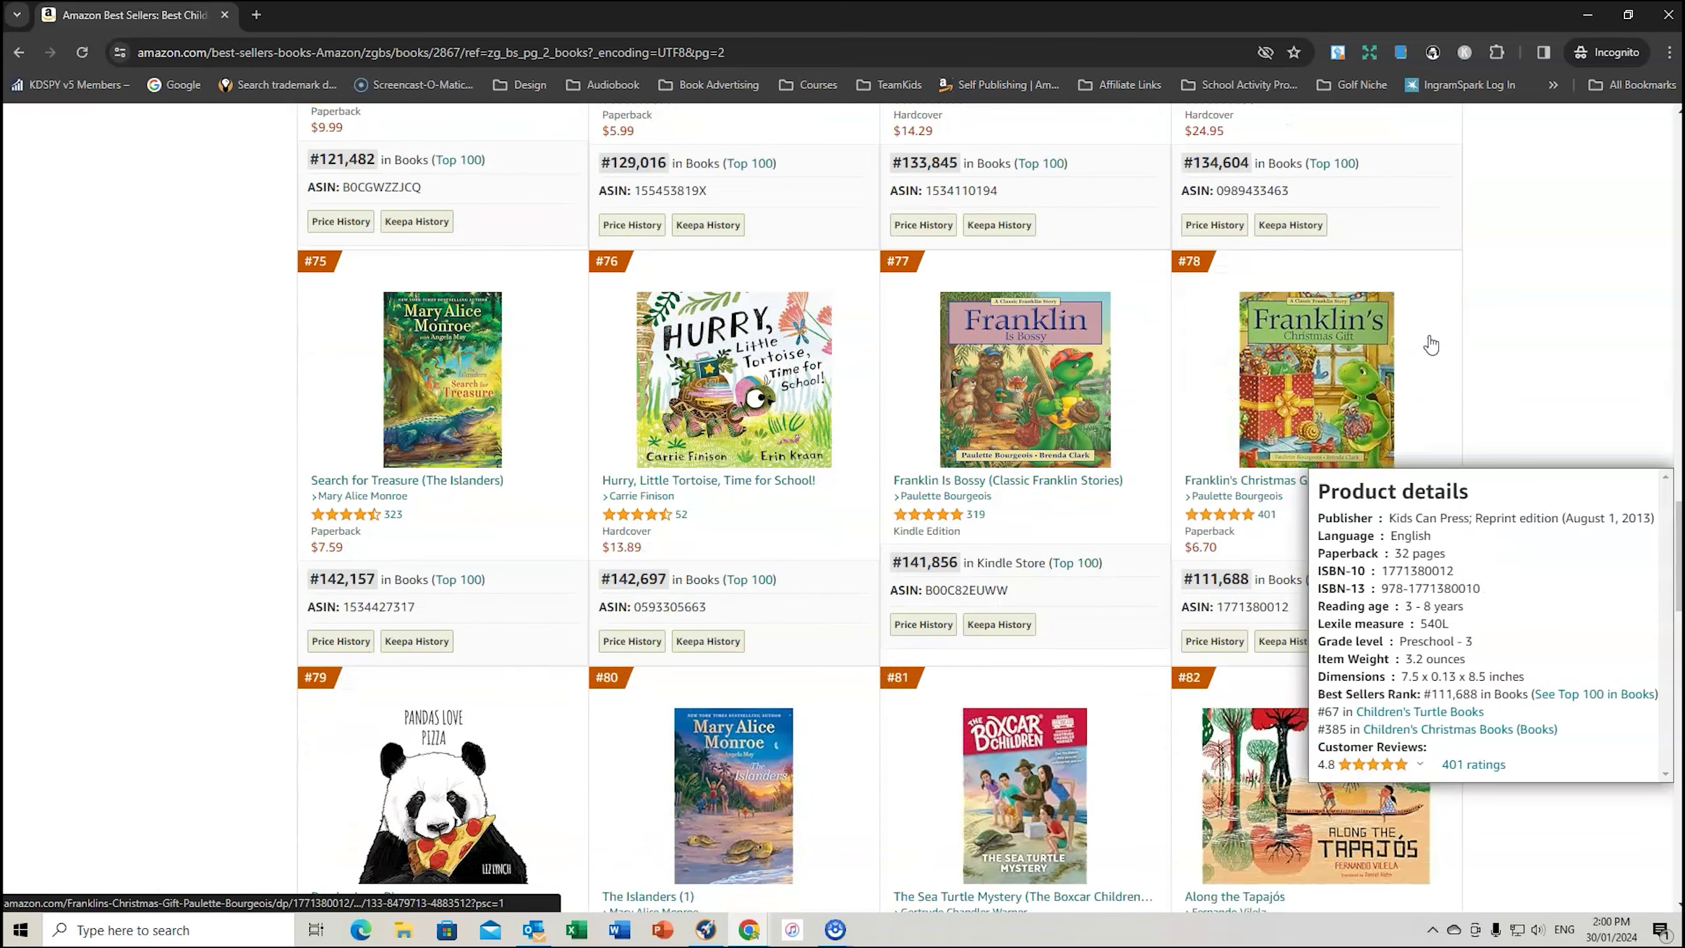
scroll(1440, 331, down, 3)
scroll(1440, 331, up, 2)
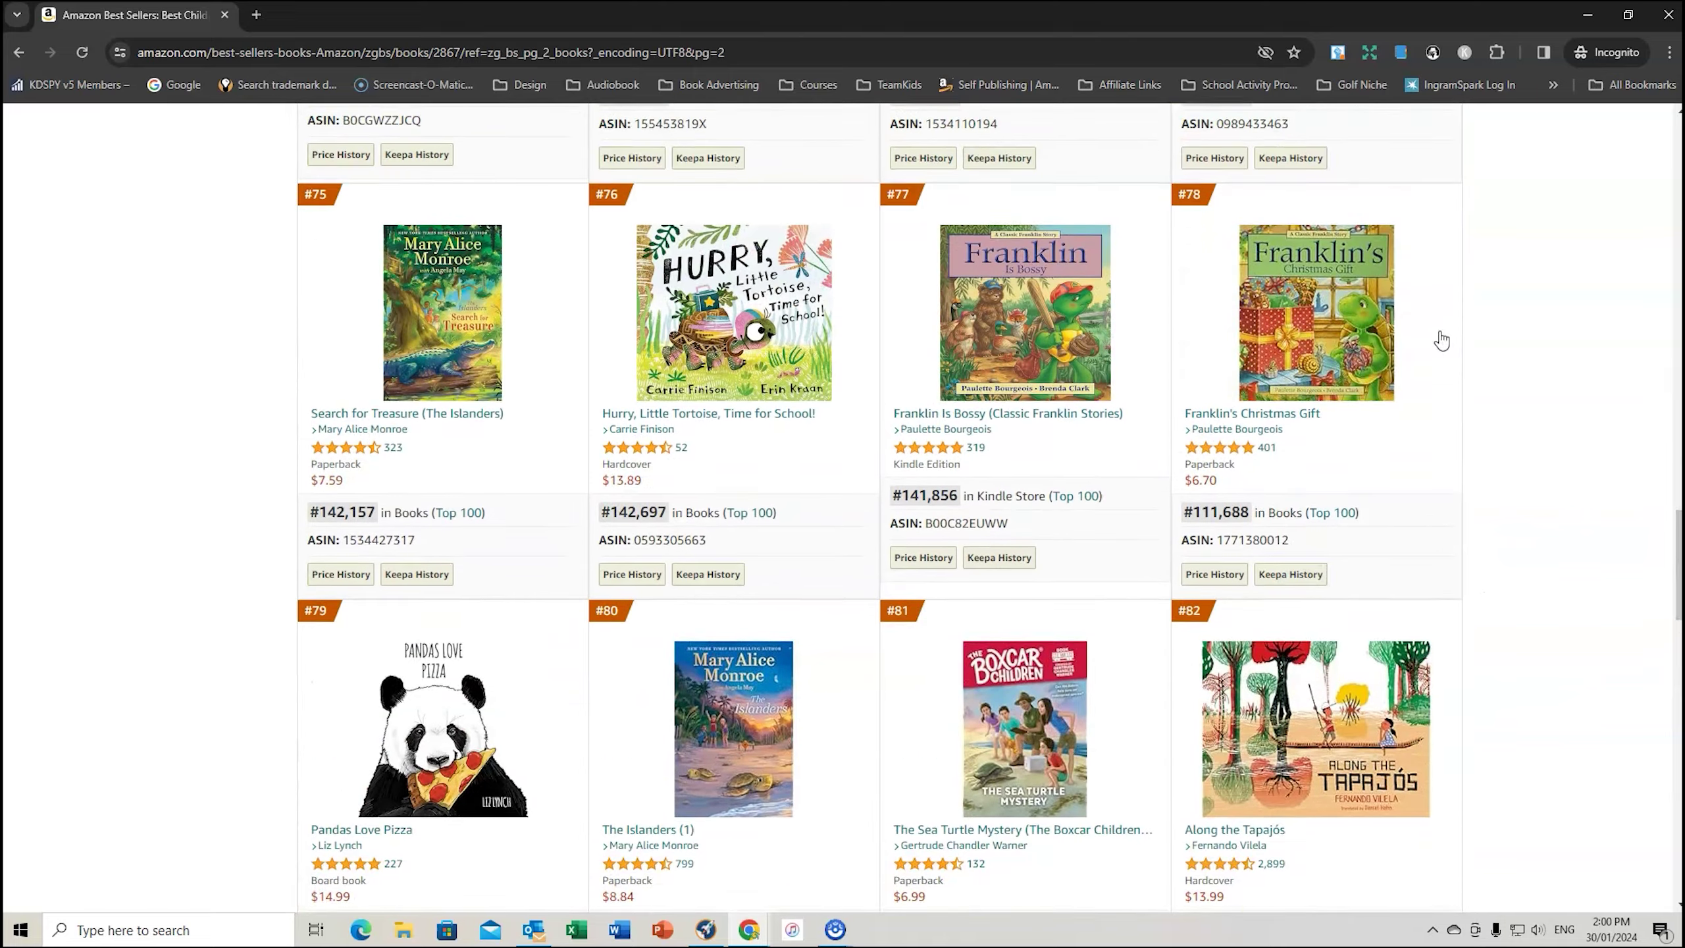
scroll(1441, 340, up, 6)
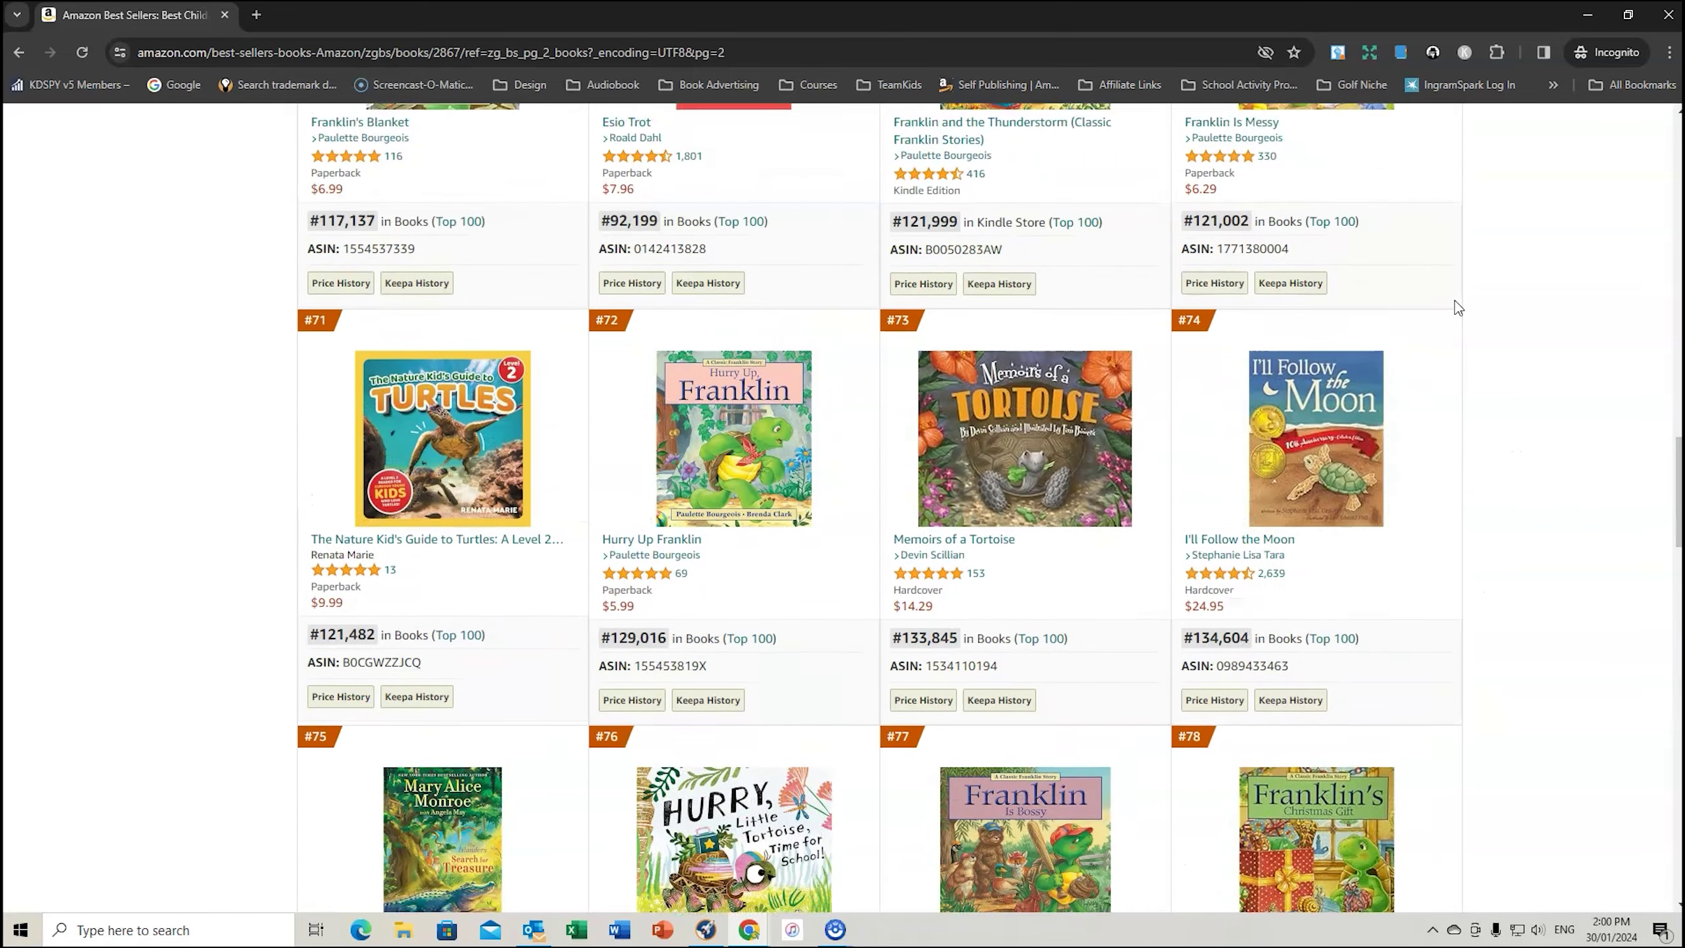
scroll(1455, 305, up, 2)
scroll(1456, 304, up, 20)
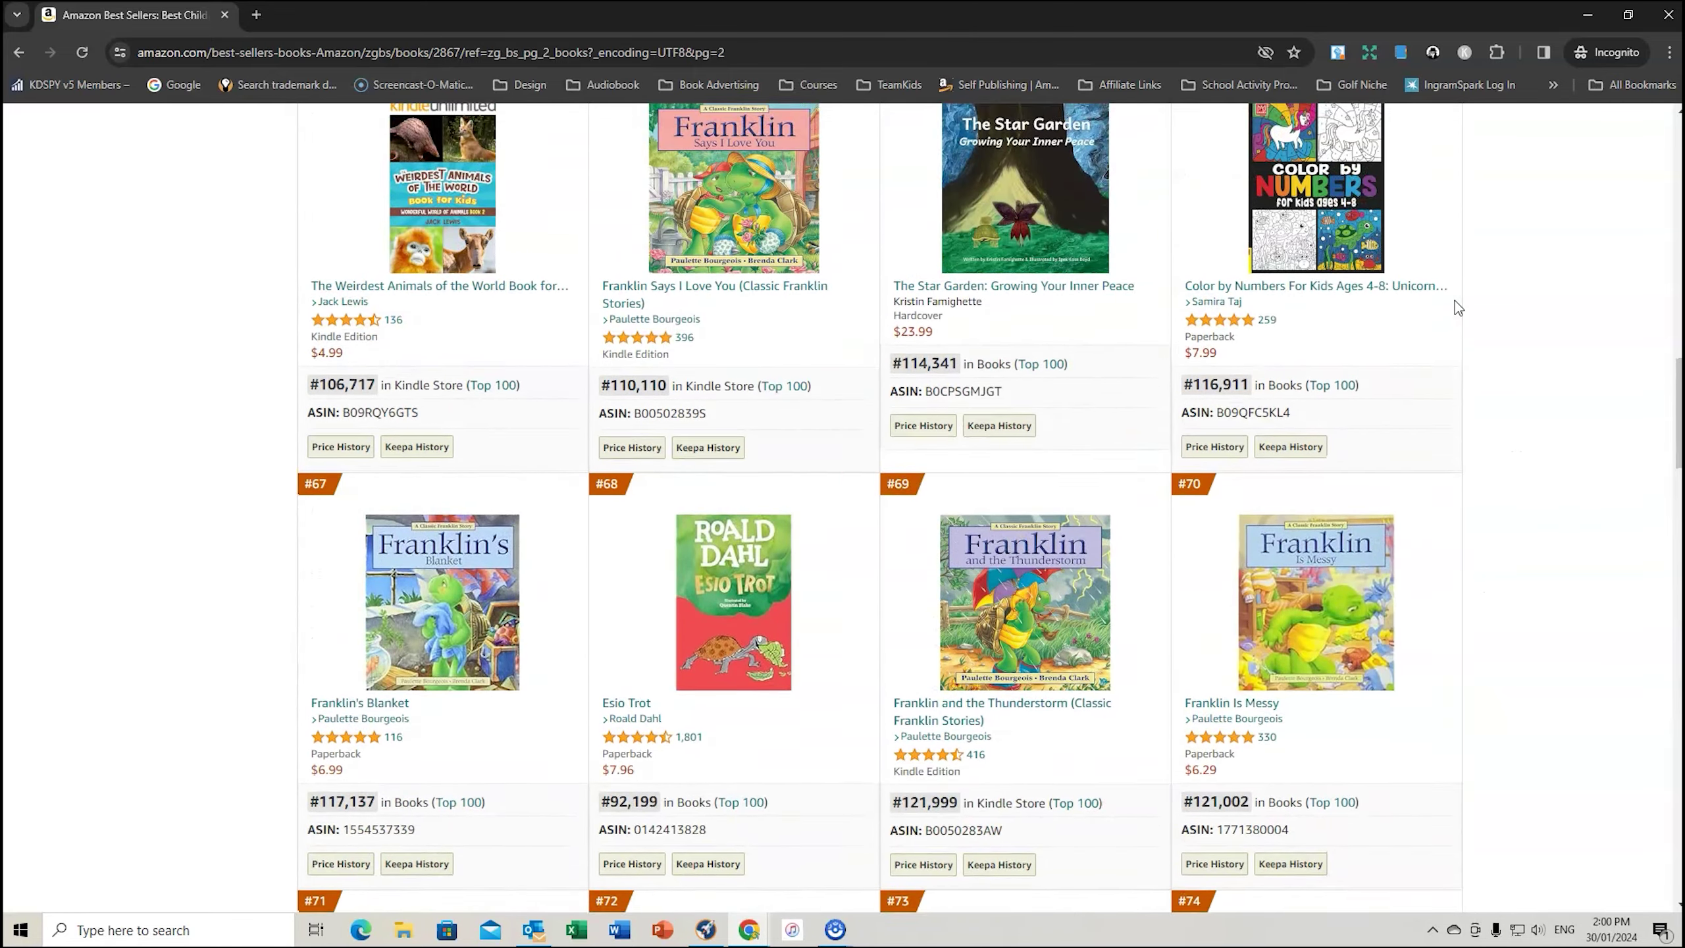
scroll(1454, 300, up, 3)
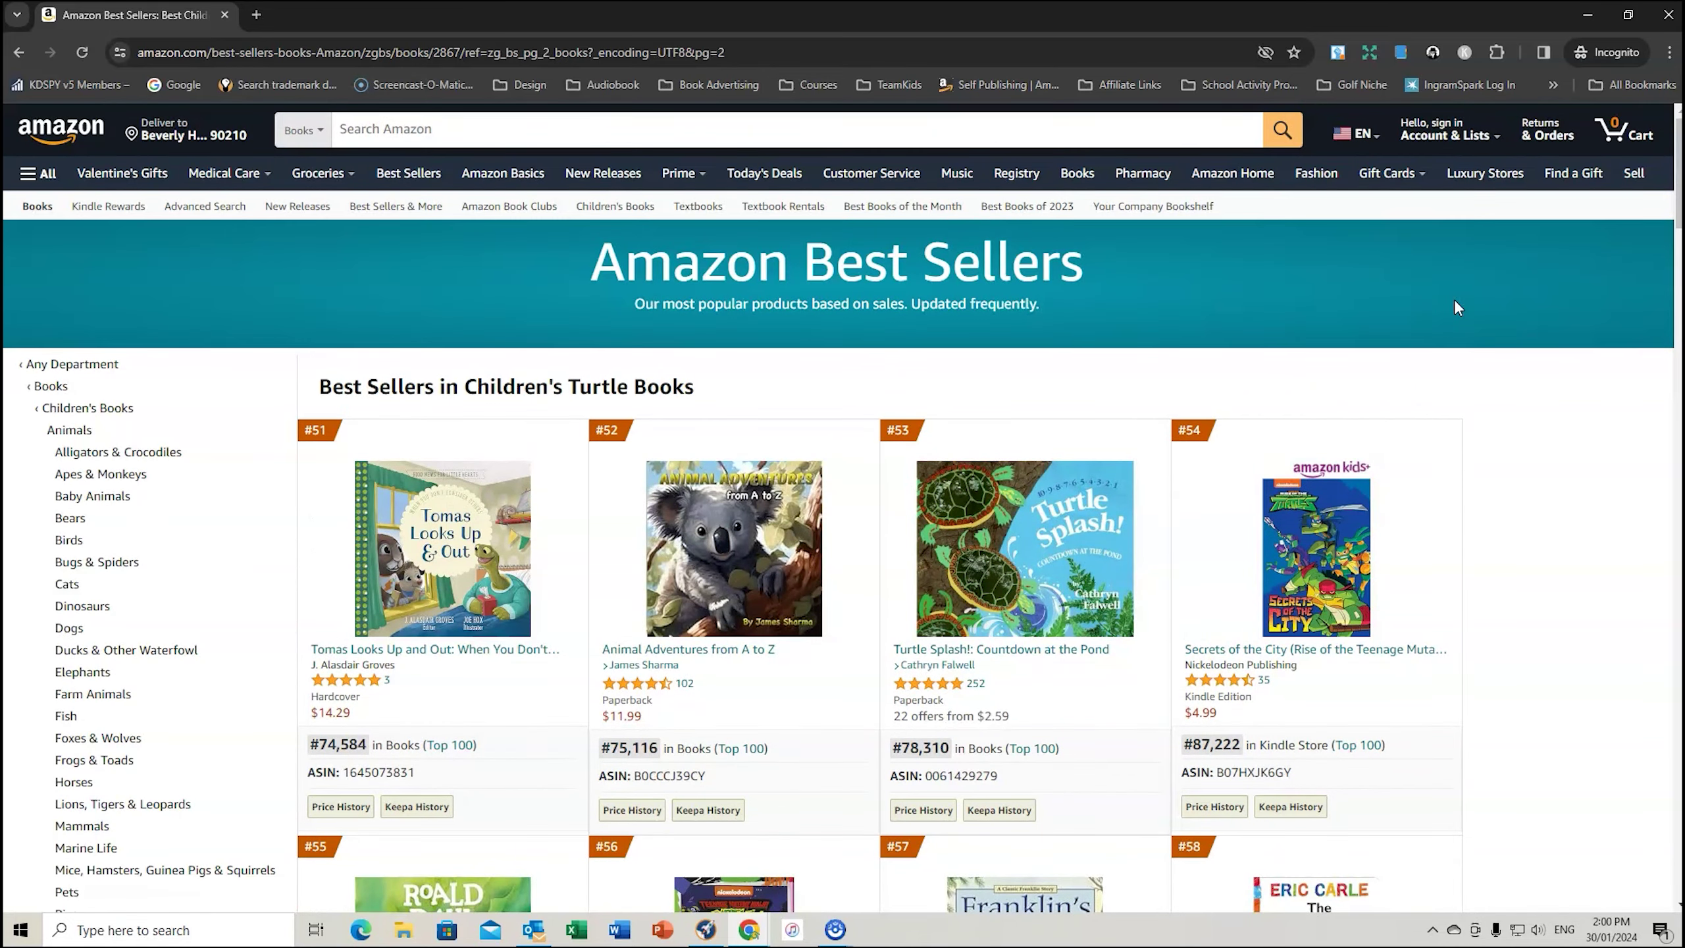
Analyze the Children's Turtle Books best sellers with the KDSPY extension and view the word cloud of their titles.
click(1432, 52)
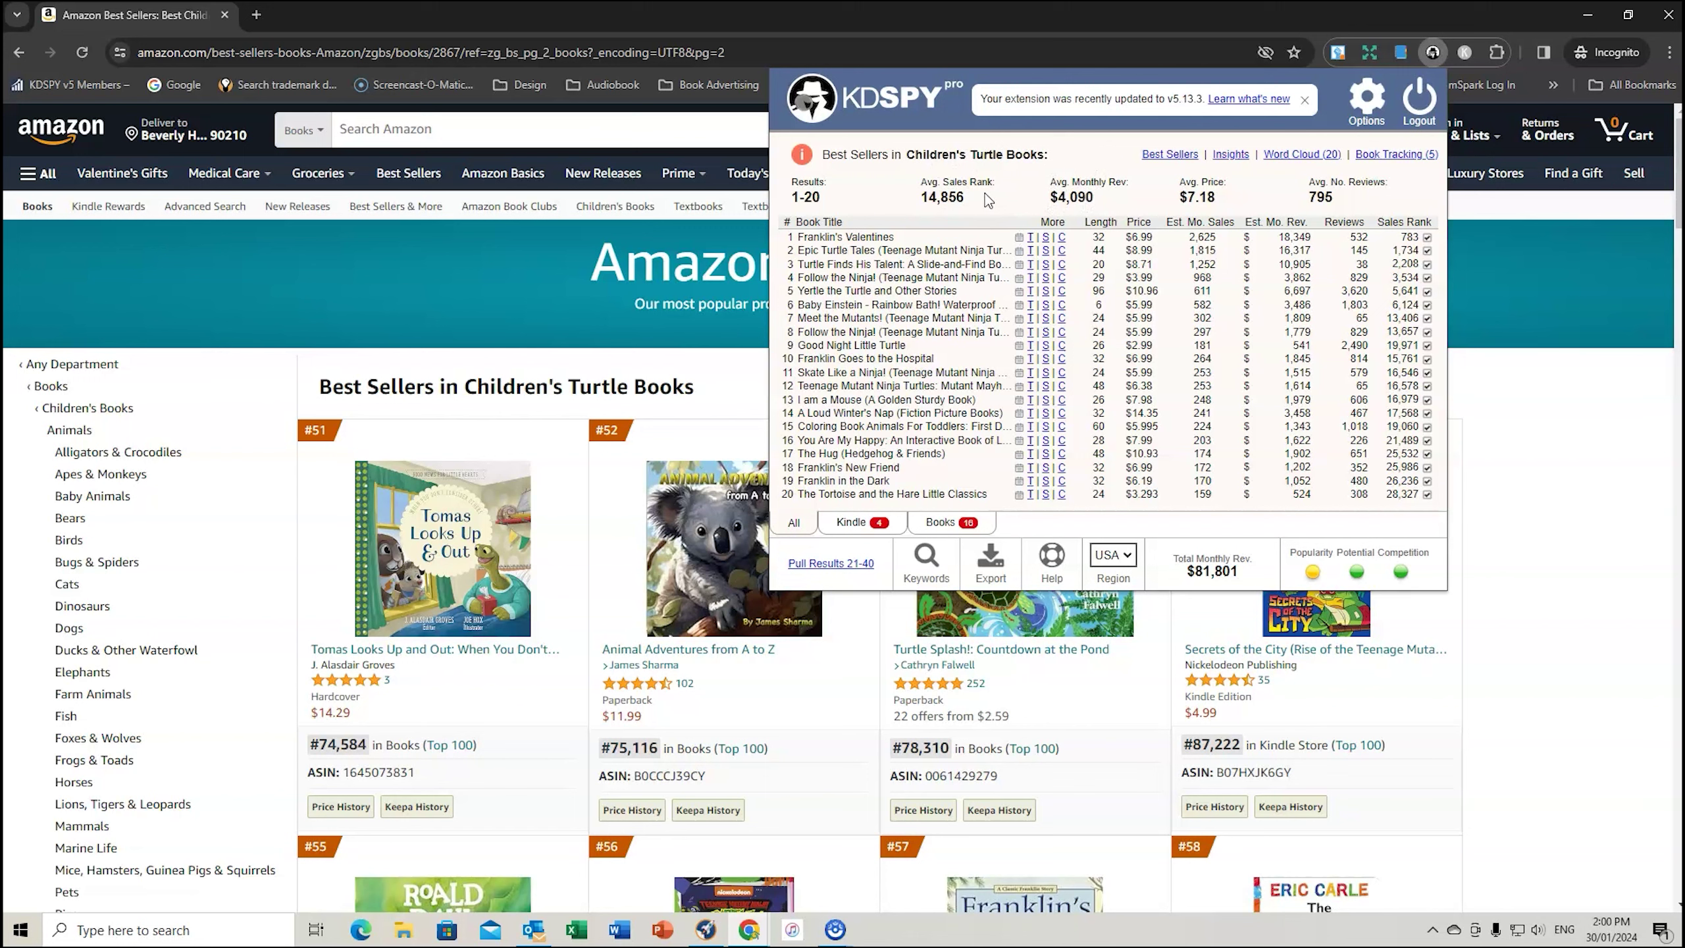
click(1280, 157)
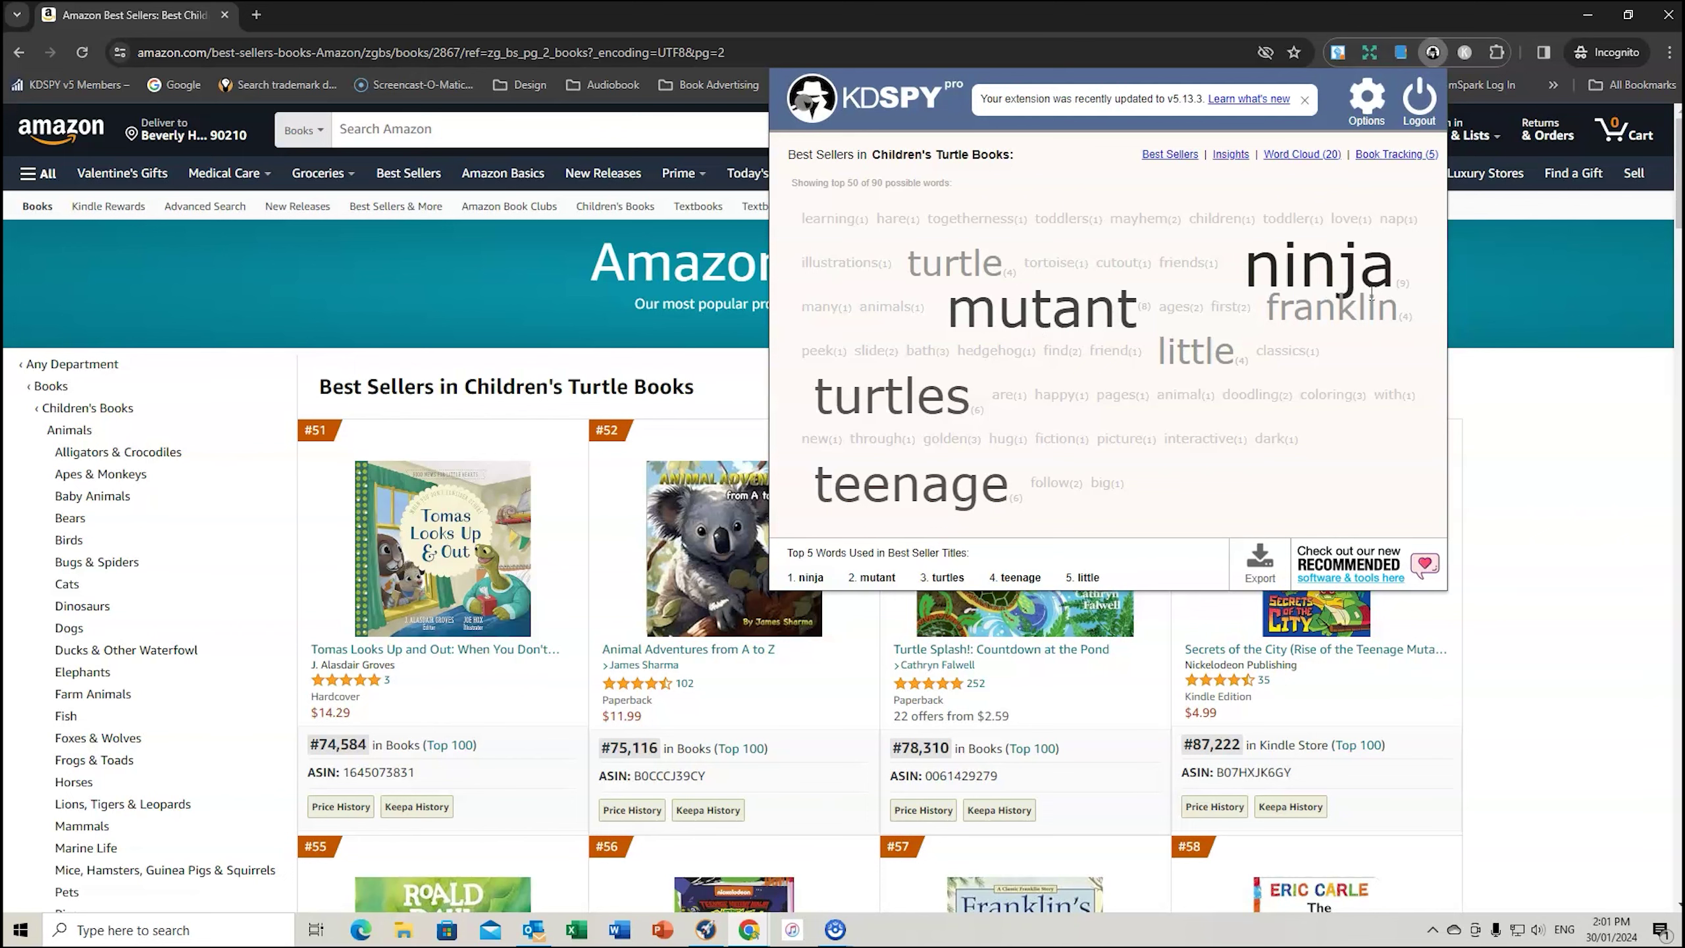
click(1525, 420)
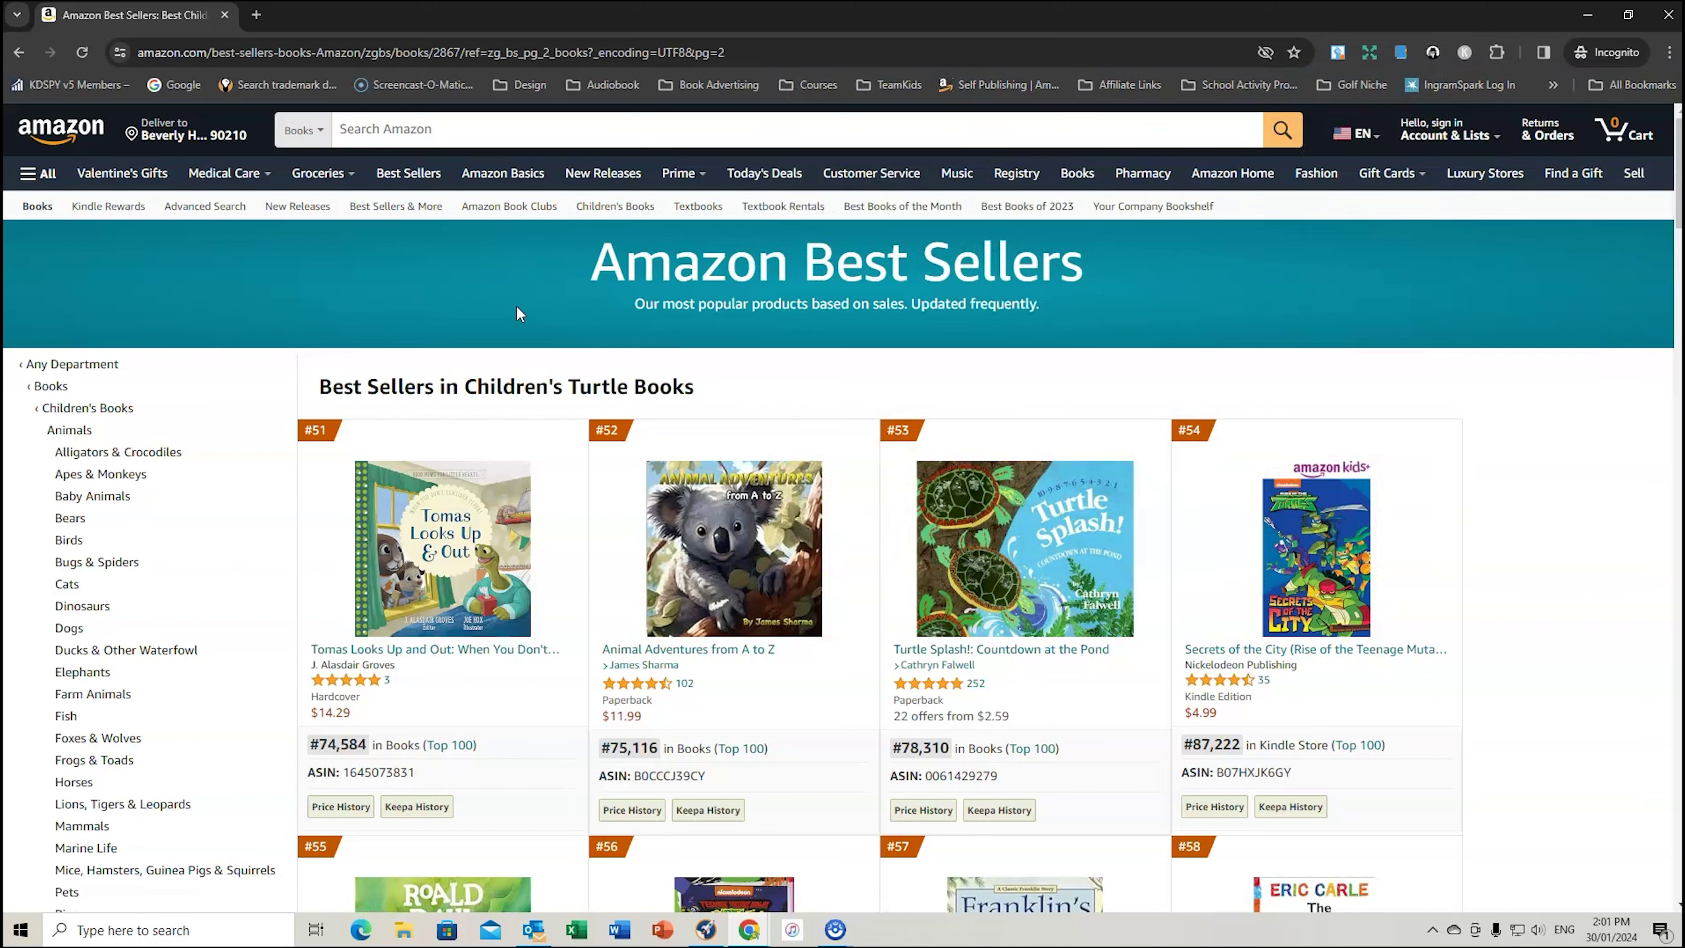
Switch to the Niche Keyword Tracker spreadsheet in Excel and select the first empty cells under Niche and Keyword.
key(alt+Tab)
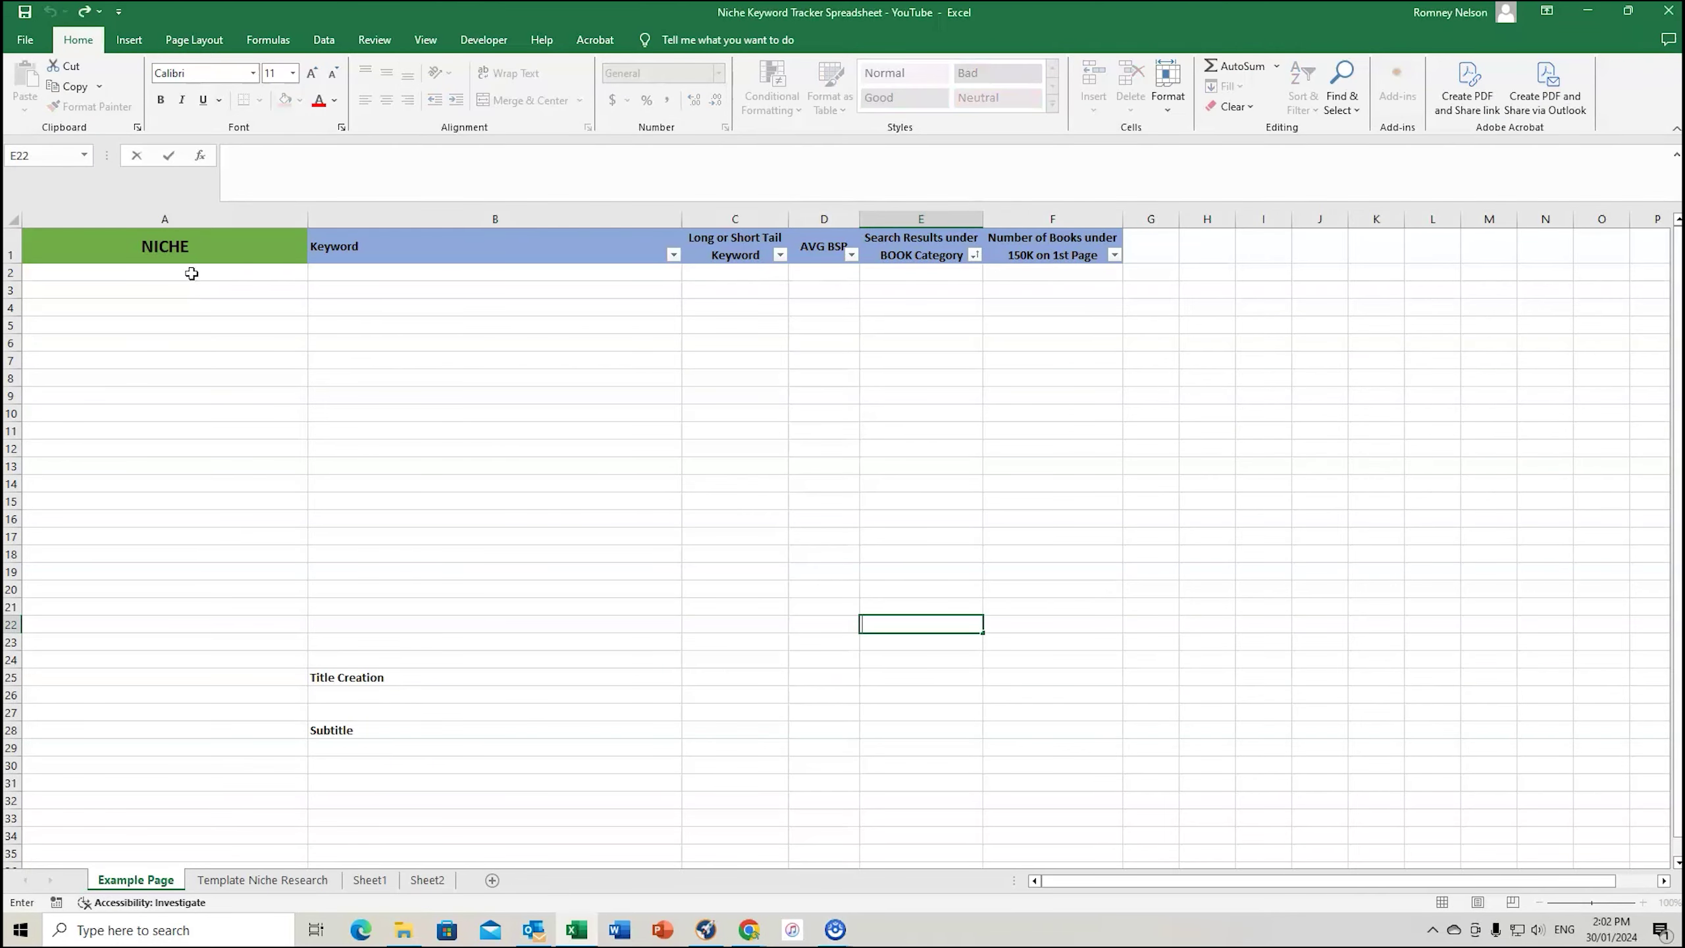
click(190, 272)
click(401, 278)
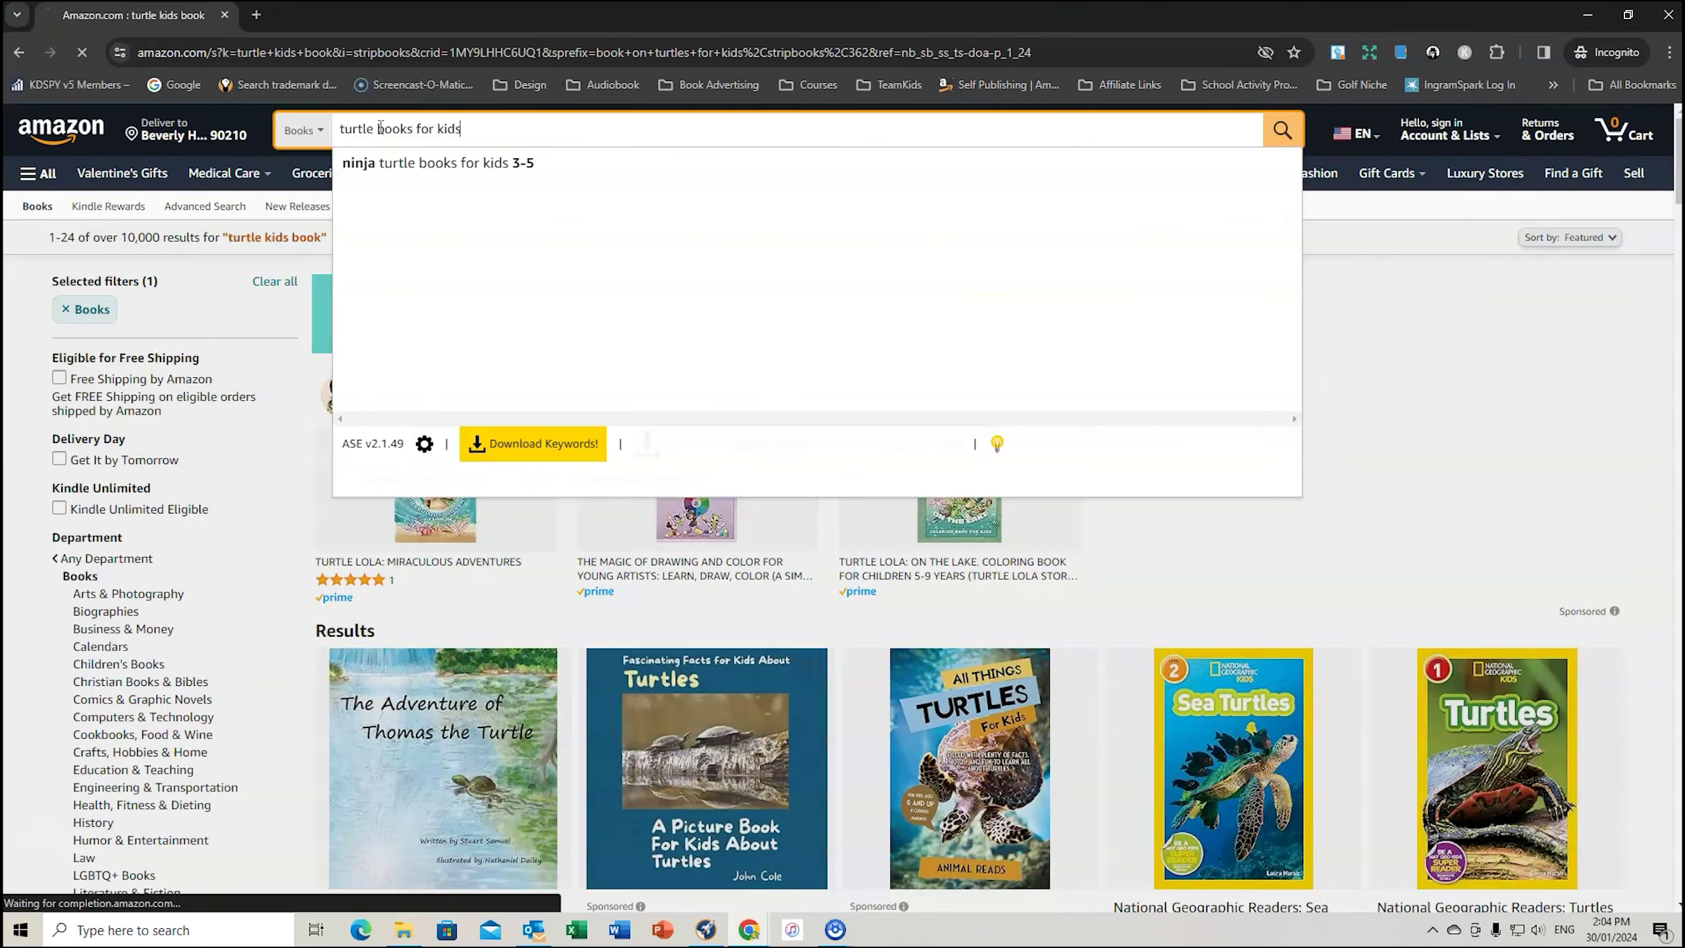
Search Amazon Books for "turtle books for kids" and analyze the results with the KDSPY extension.
key(Return)
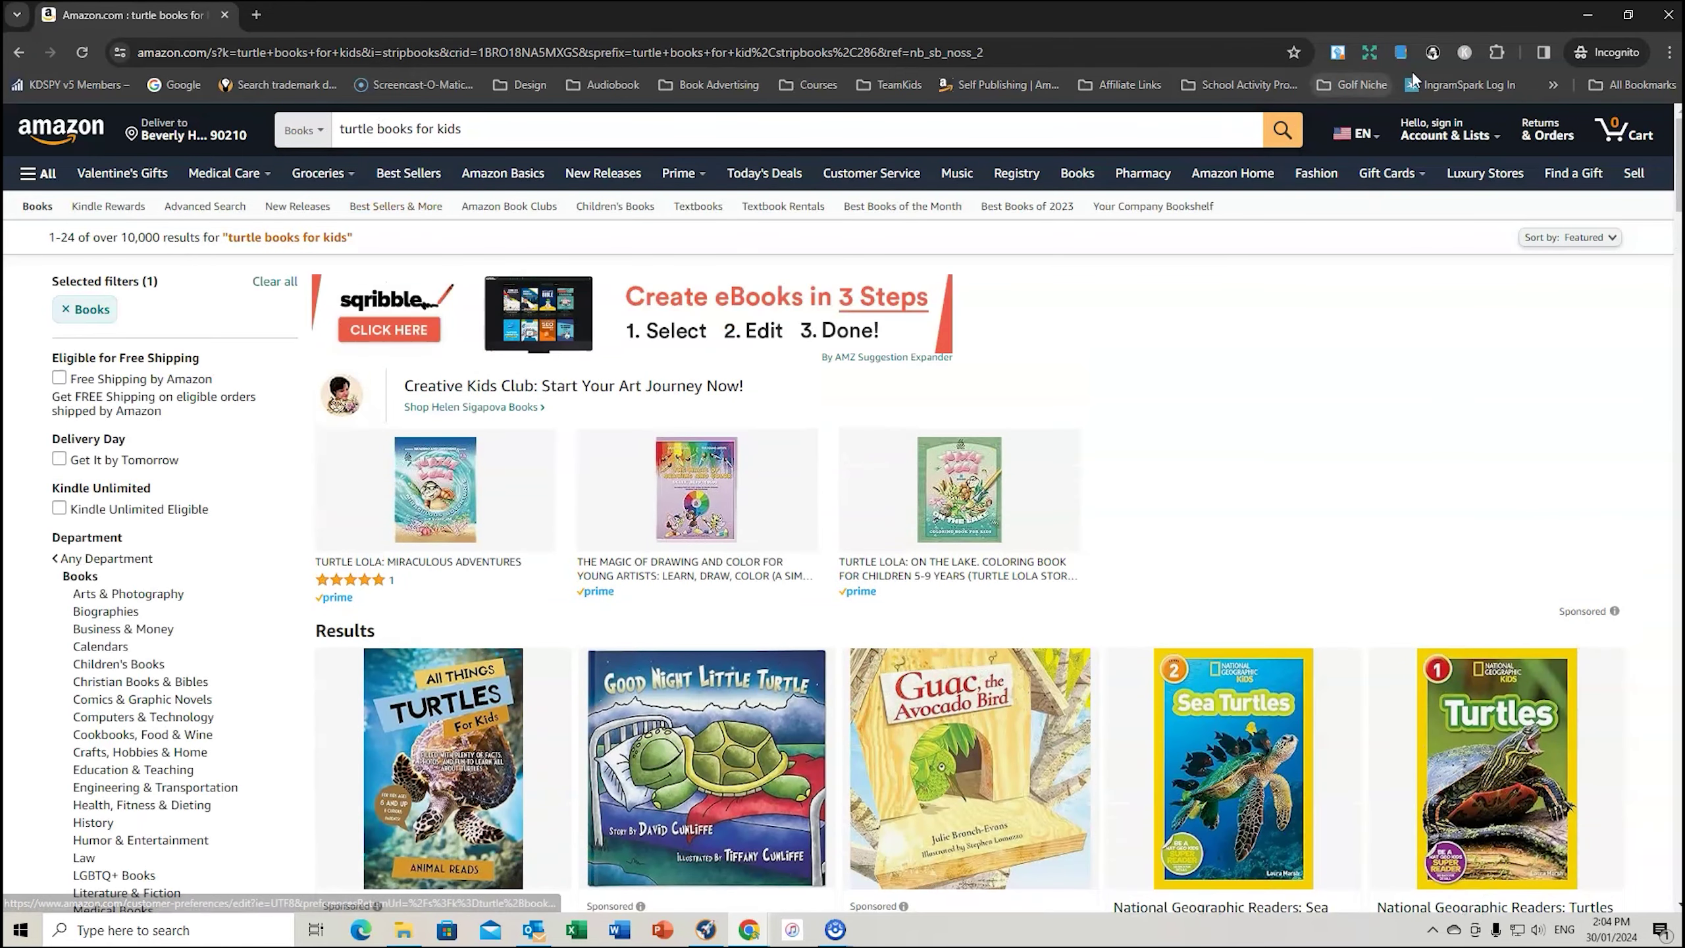
click(1433, 53)
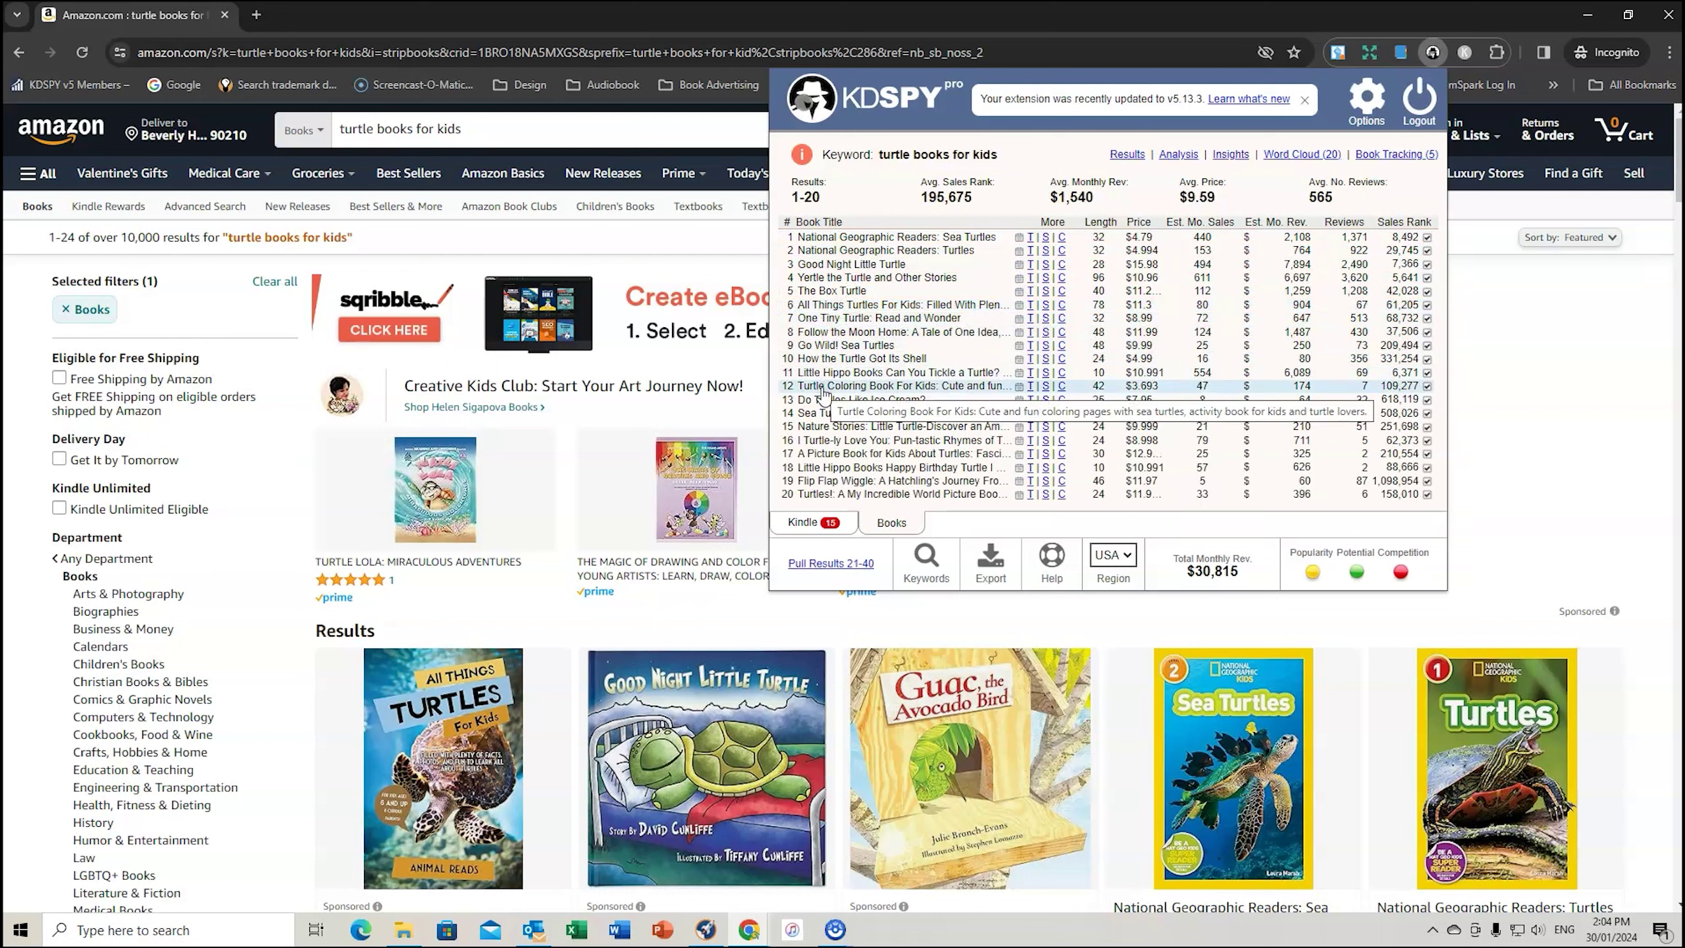
Sort the KDSPY results for "turtle books for kids" by number of reviews.
click(1344, 222)
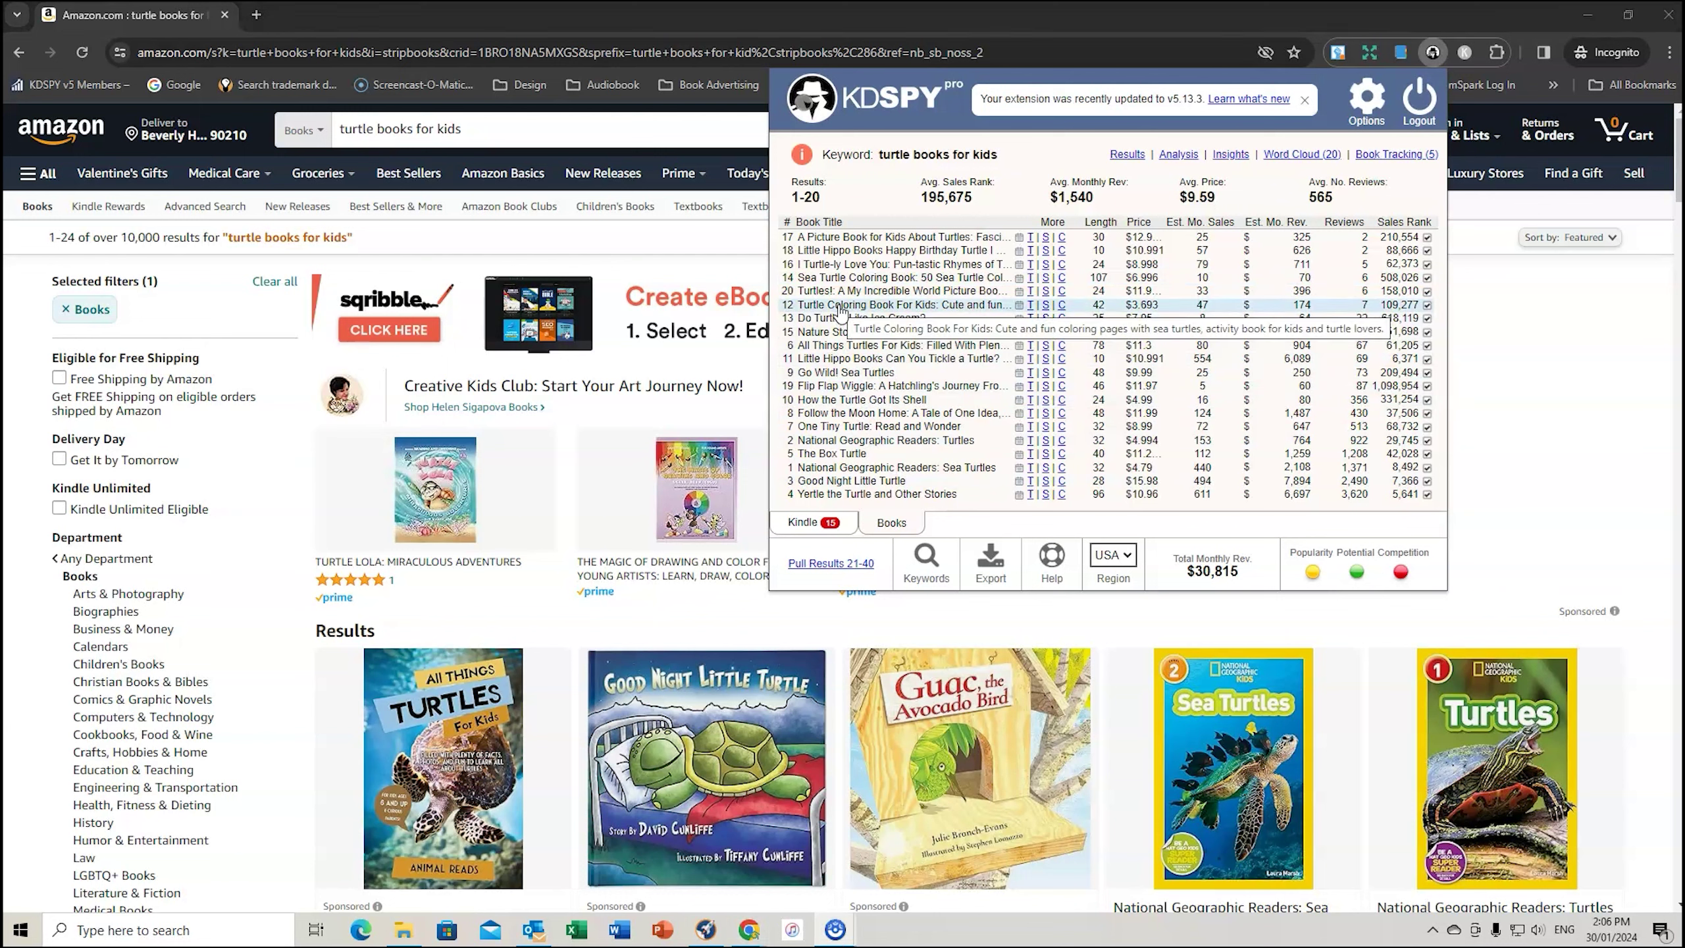
Search Amazon Books for "sea turtle coloring book for kids ages 4-8".
click(464, 129)
drag(464, 129, 378, 129)
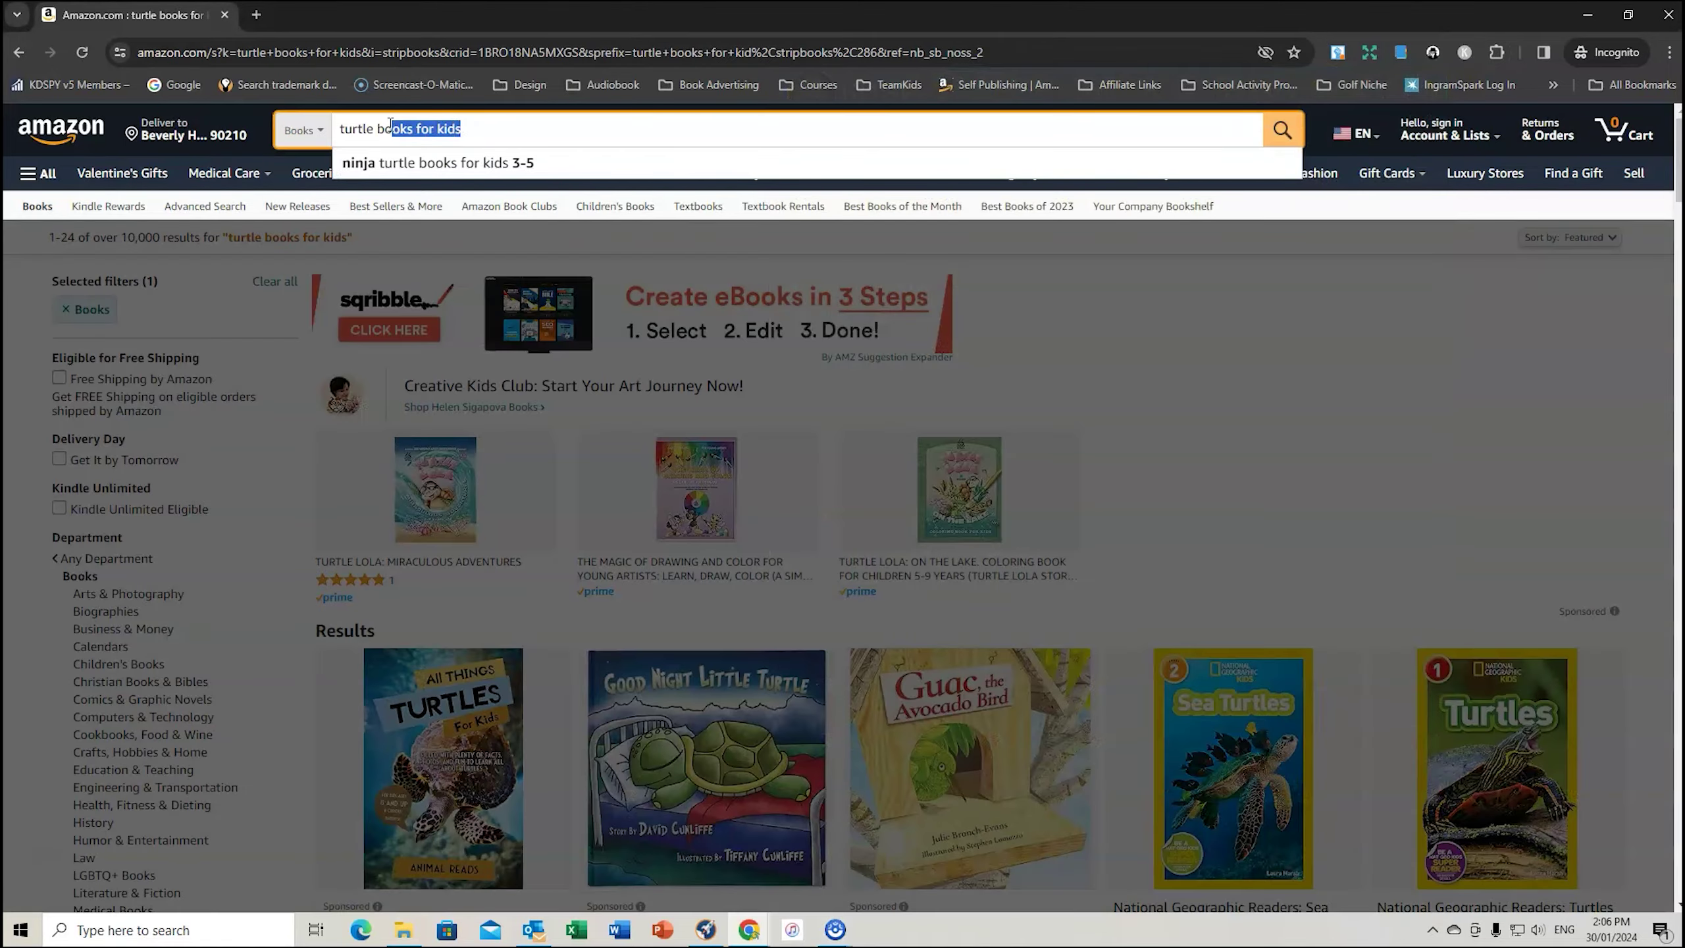
text(dol)
click(148, 194)
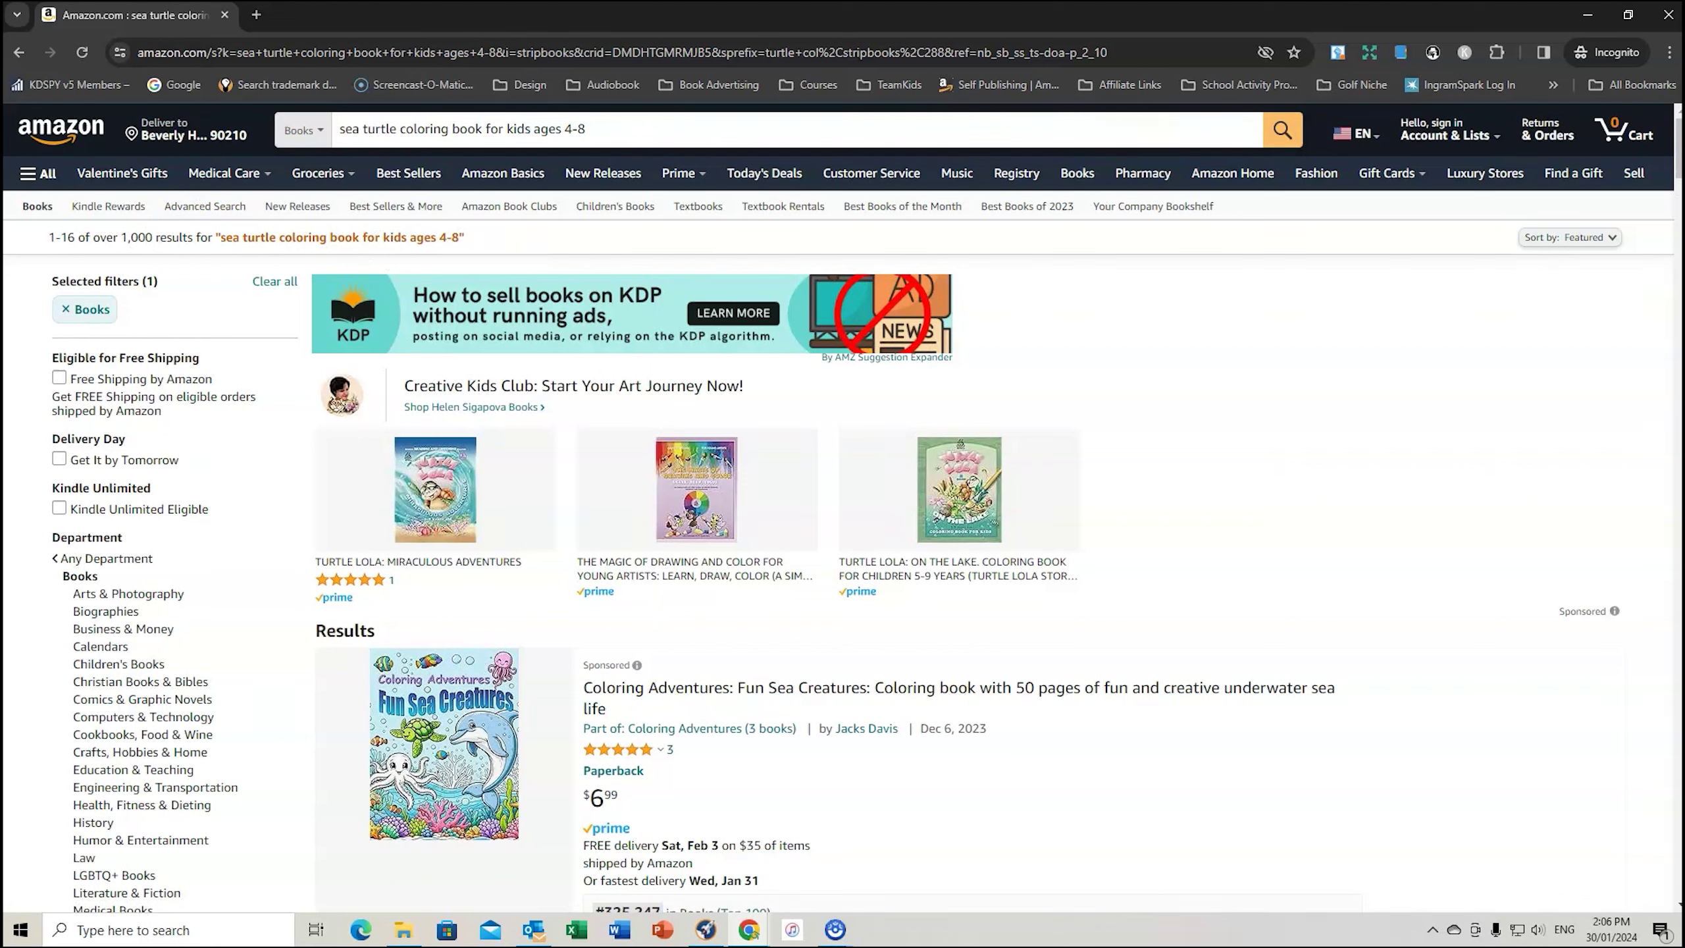
Analyze the sea turtle coloring book results with the KDSPY extension and sort them by sales rank.
click(1432, 52)
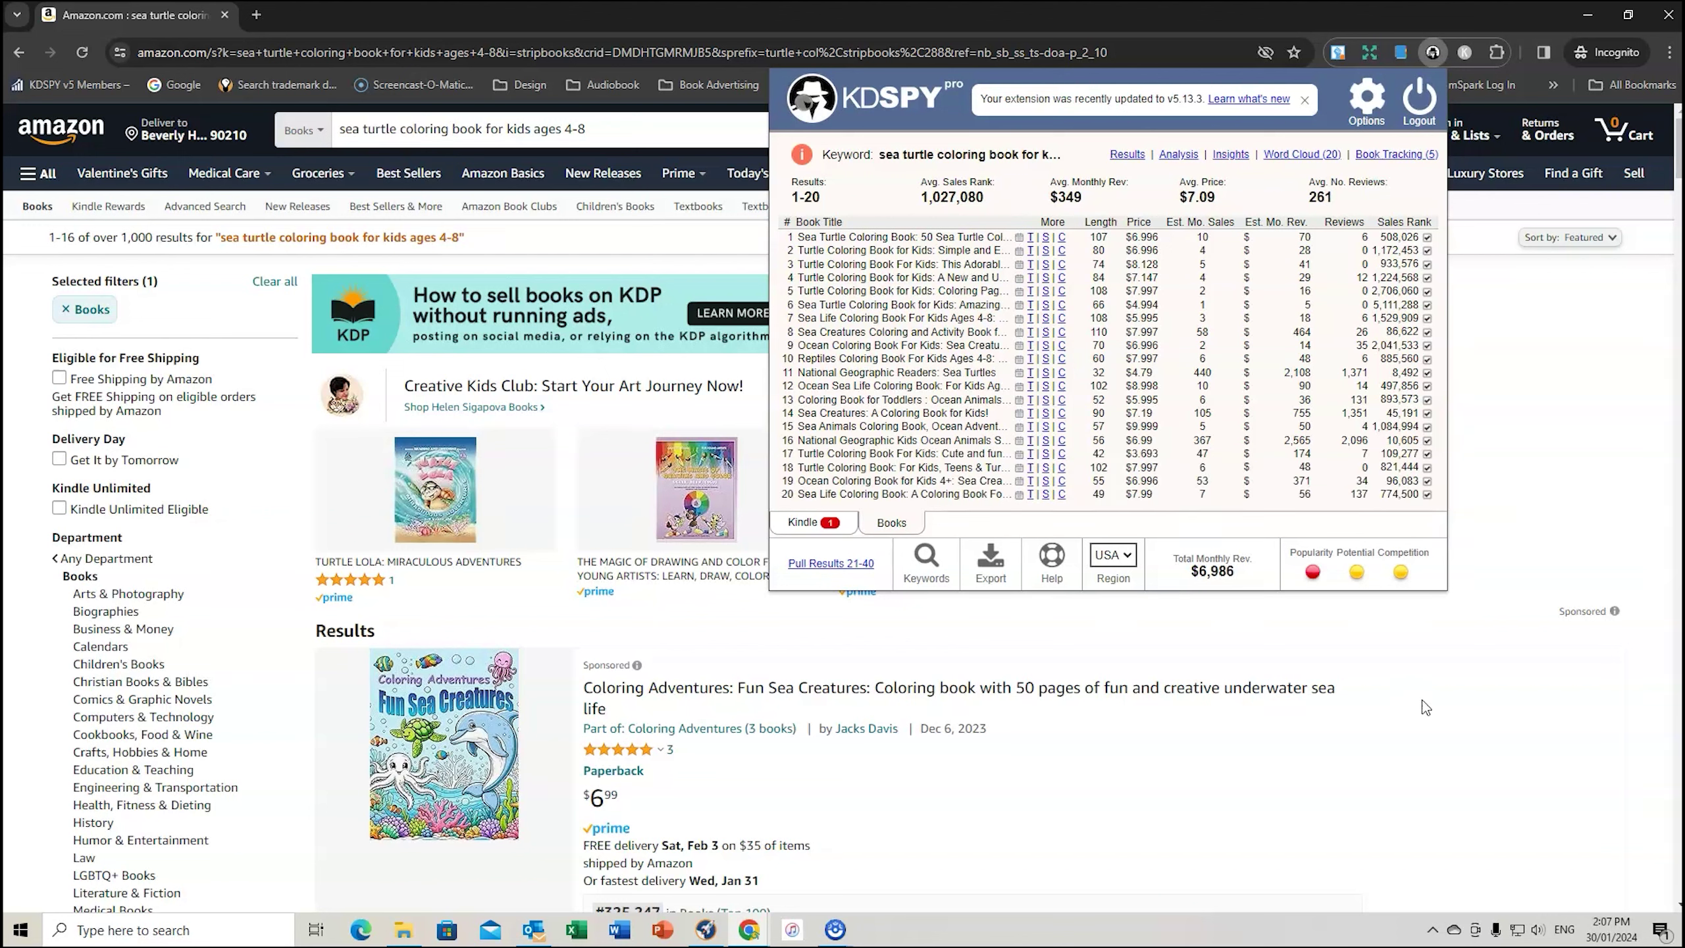
click(1389, 222)
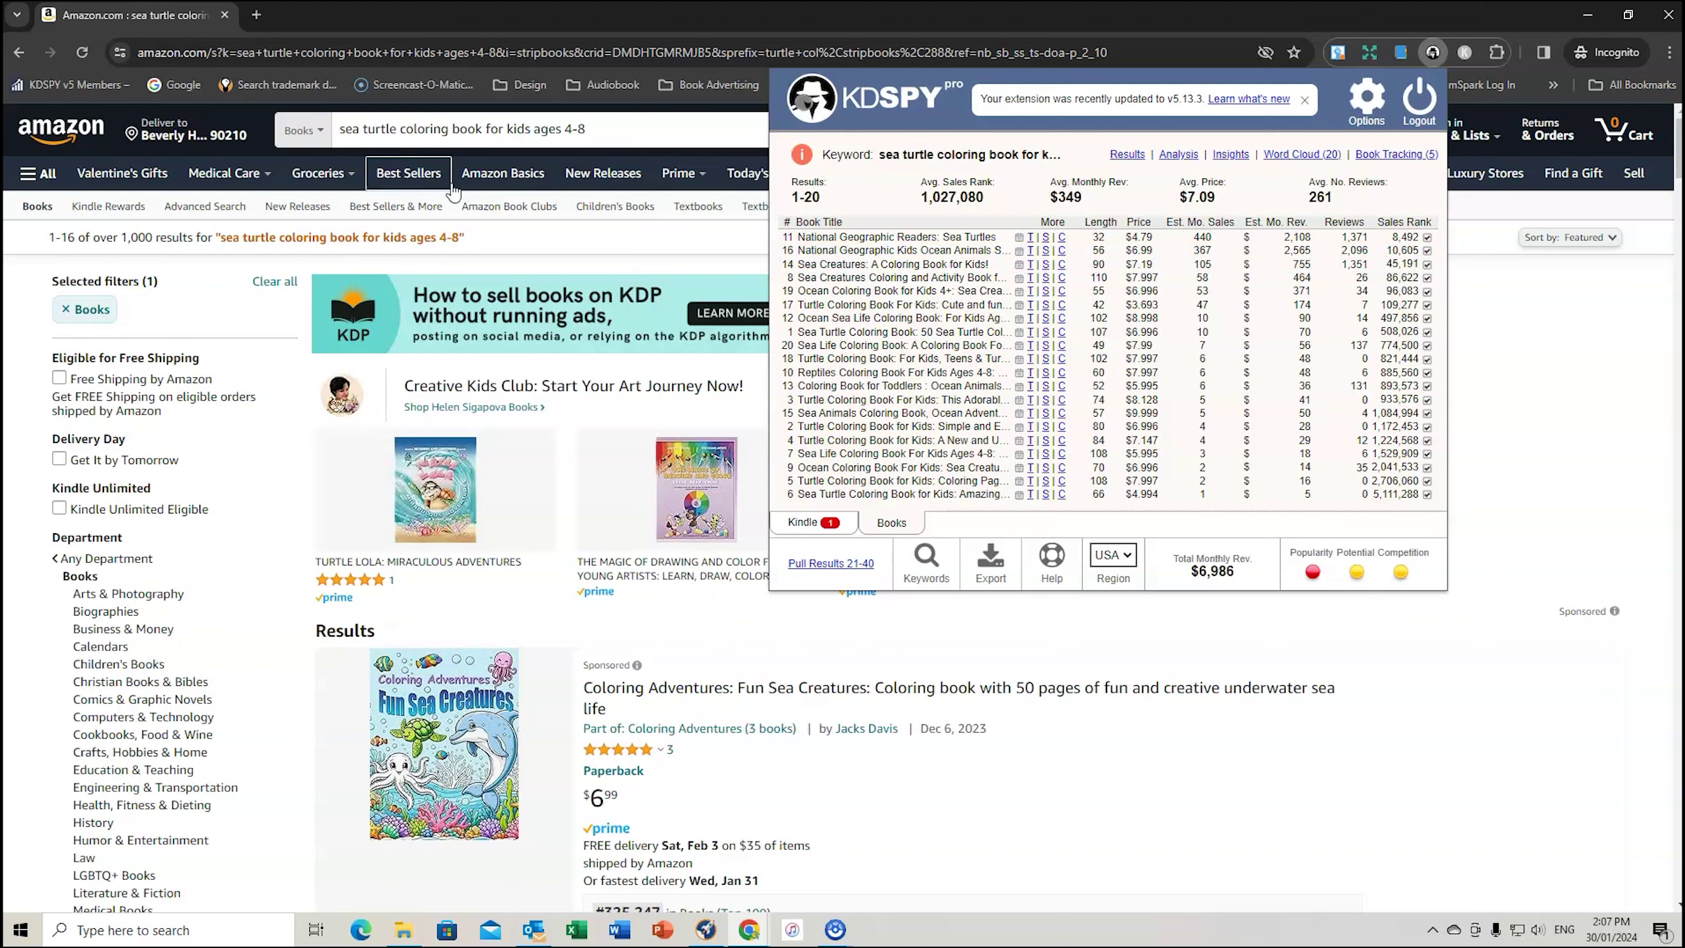
Search Amazon Books for the suggested keyword "ocean coloring book for kids".
click(300, 125)
text(O)
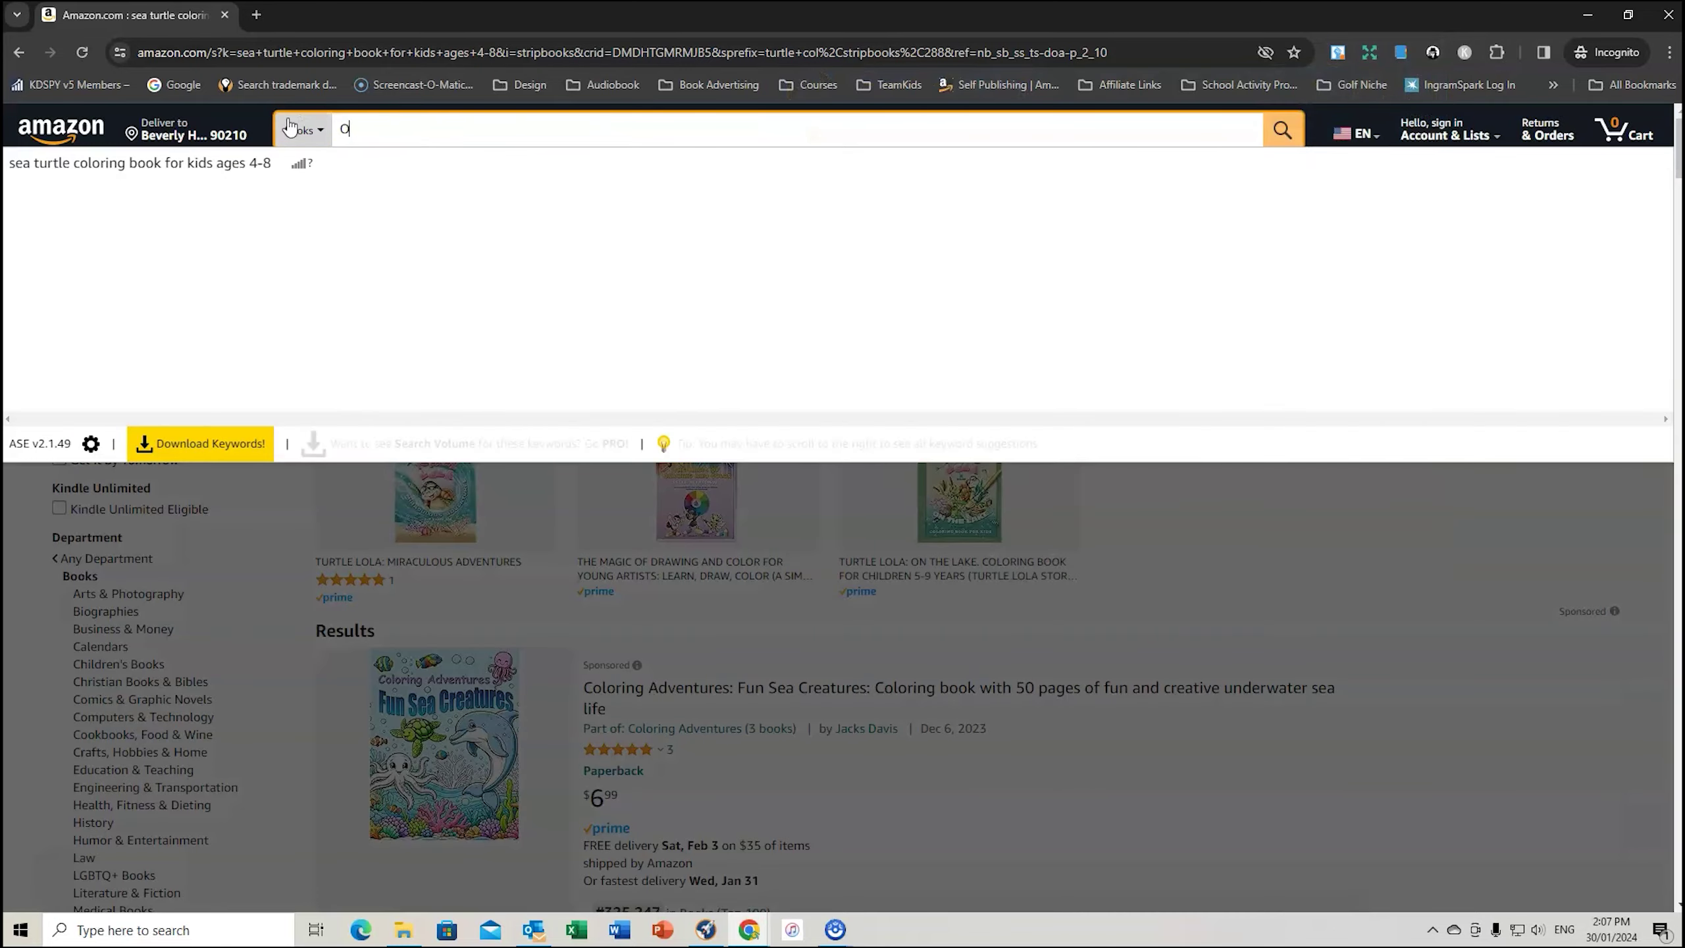
text(cean colo)
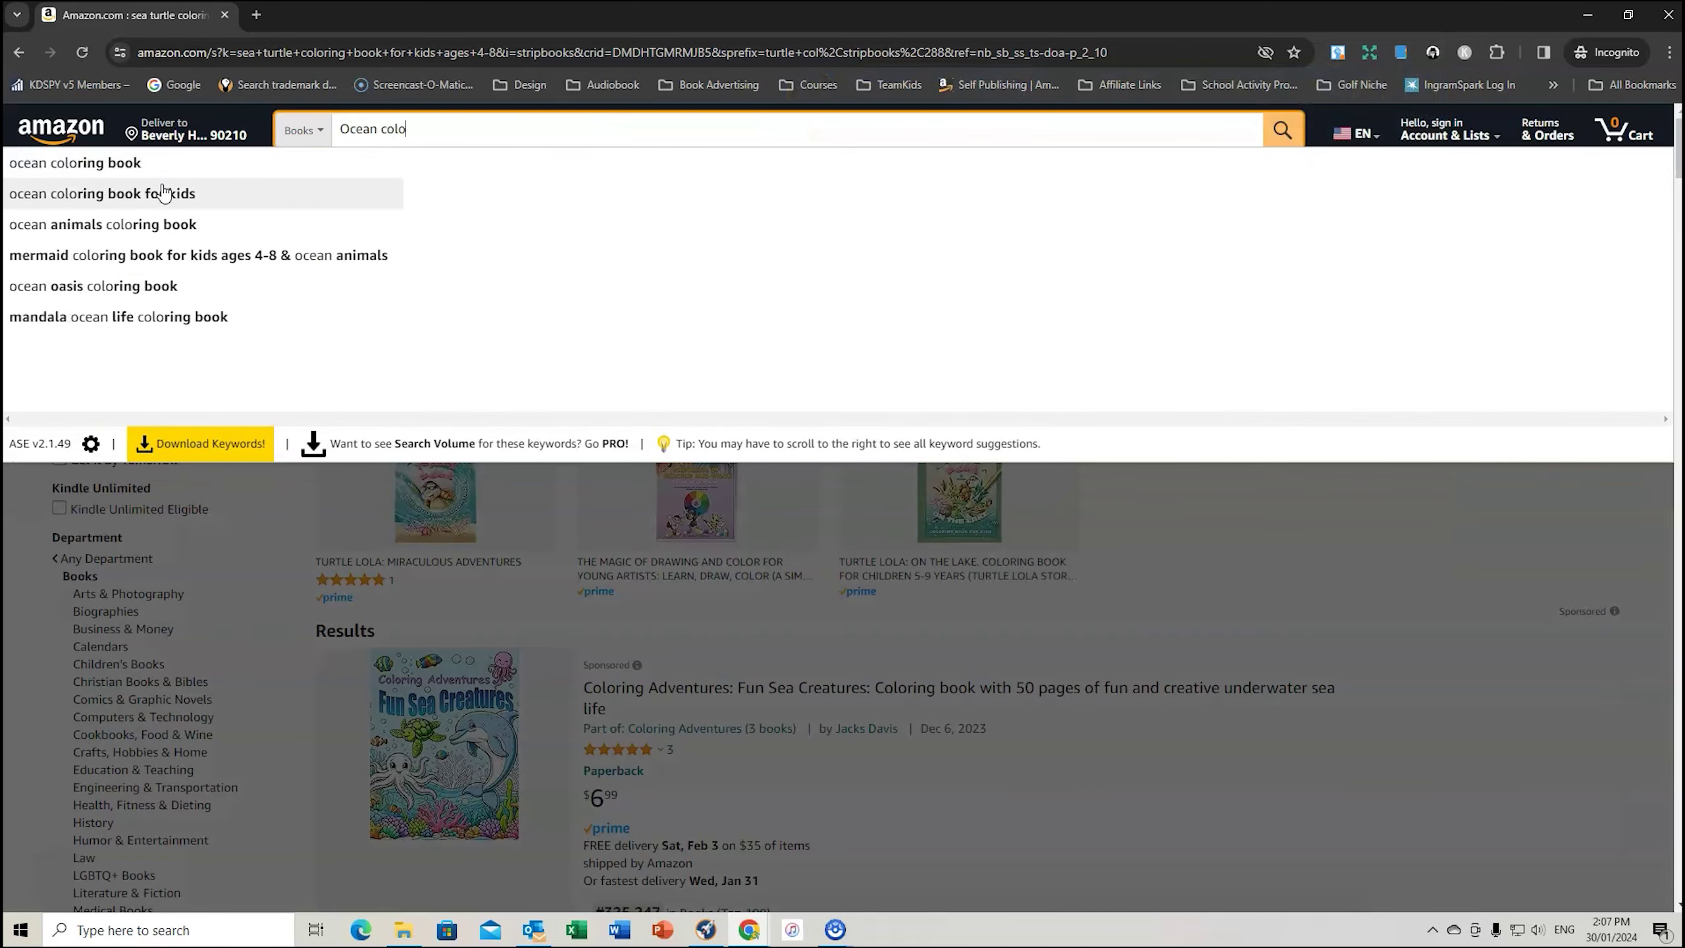
click(371, 194)
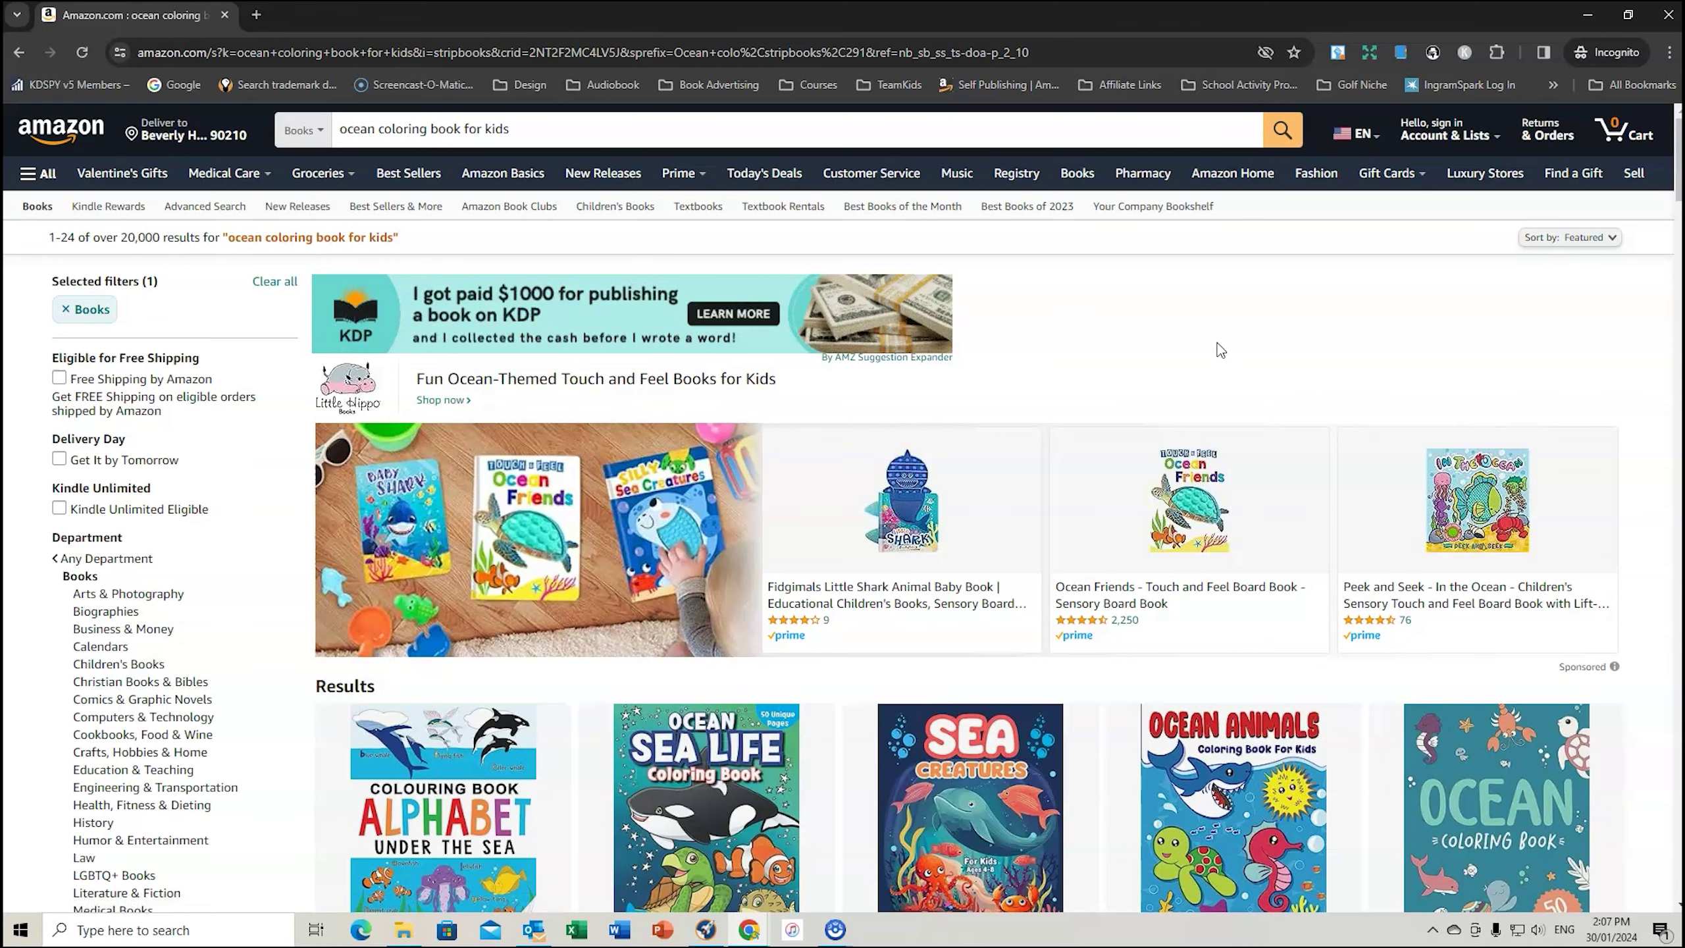
Refine the Amazon Books search to "ocean coloring book for kids for ages 5-7".
click(540, 131)
text(for)
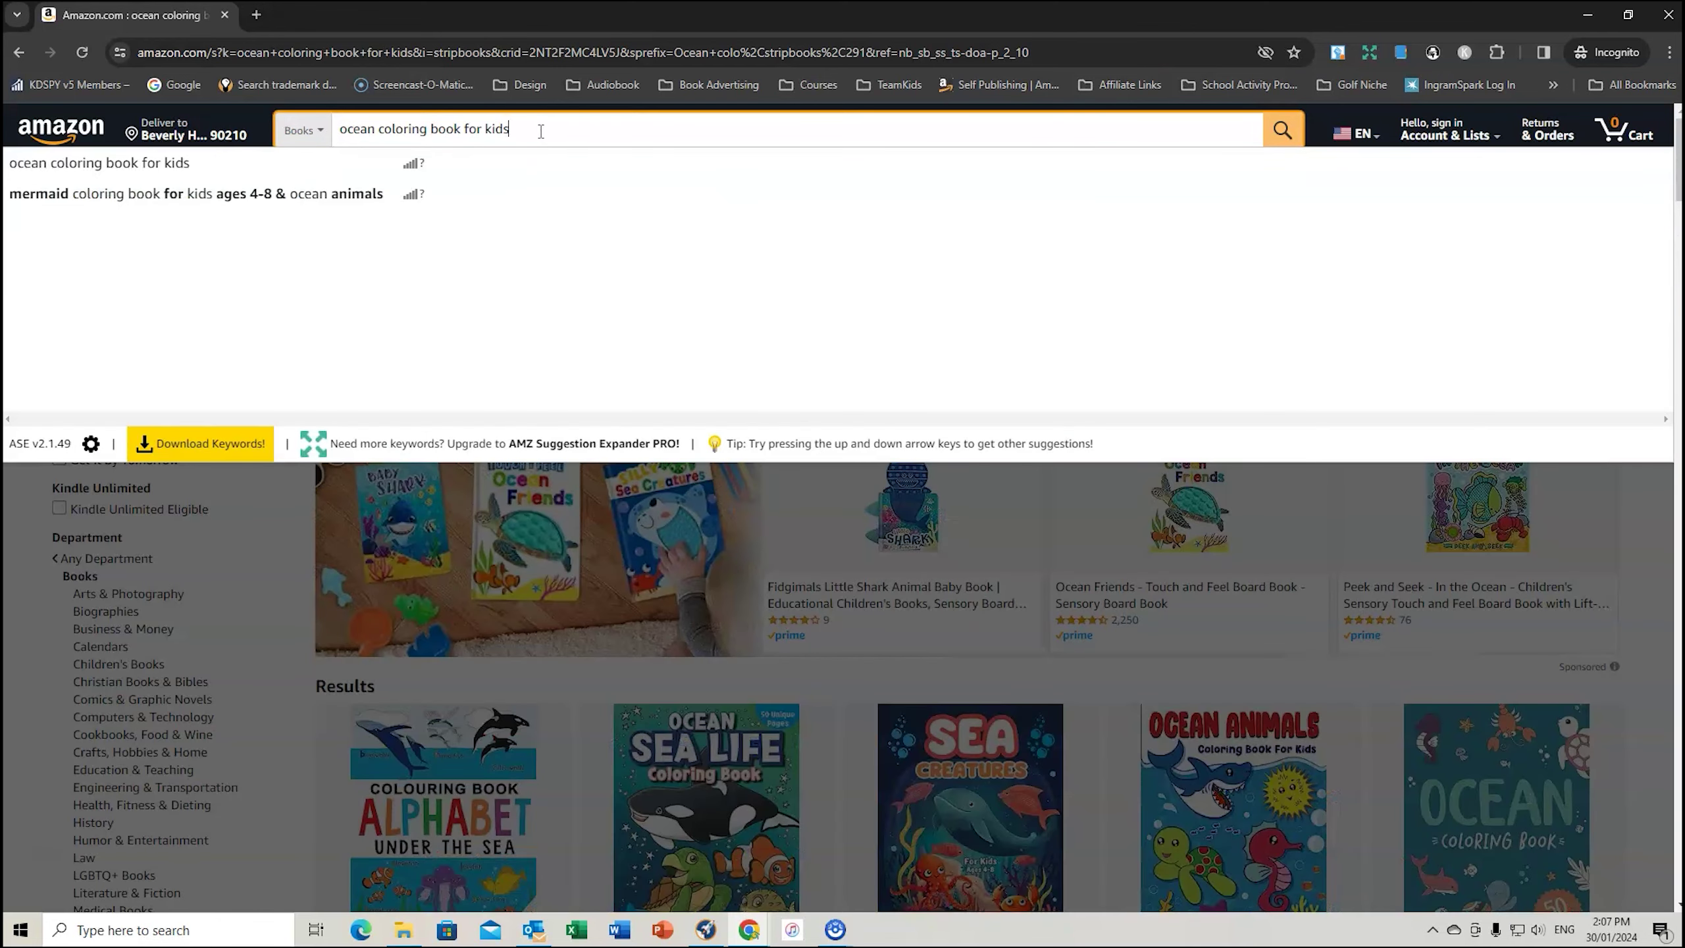
text( ages)
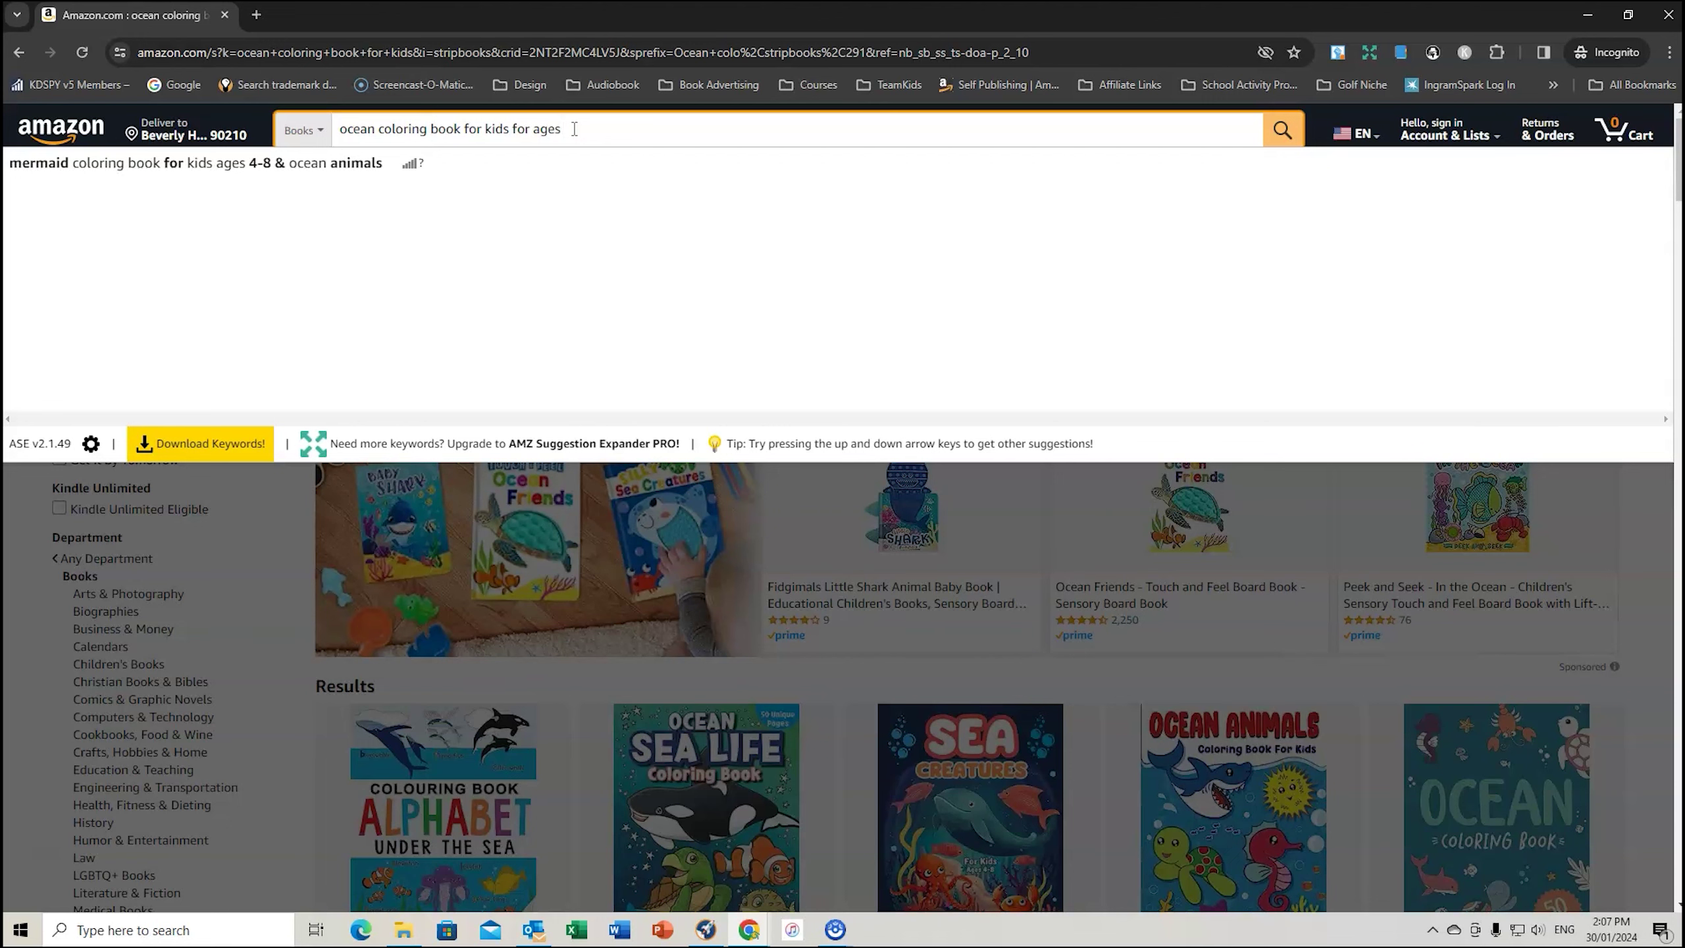
text(5-7)
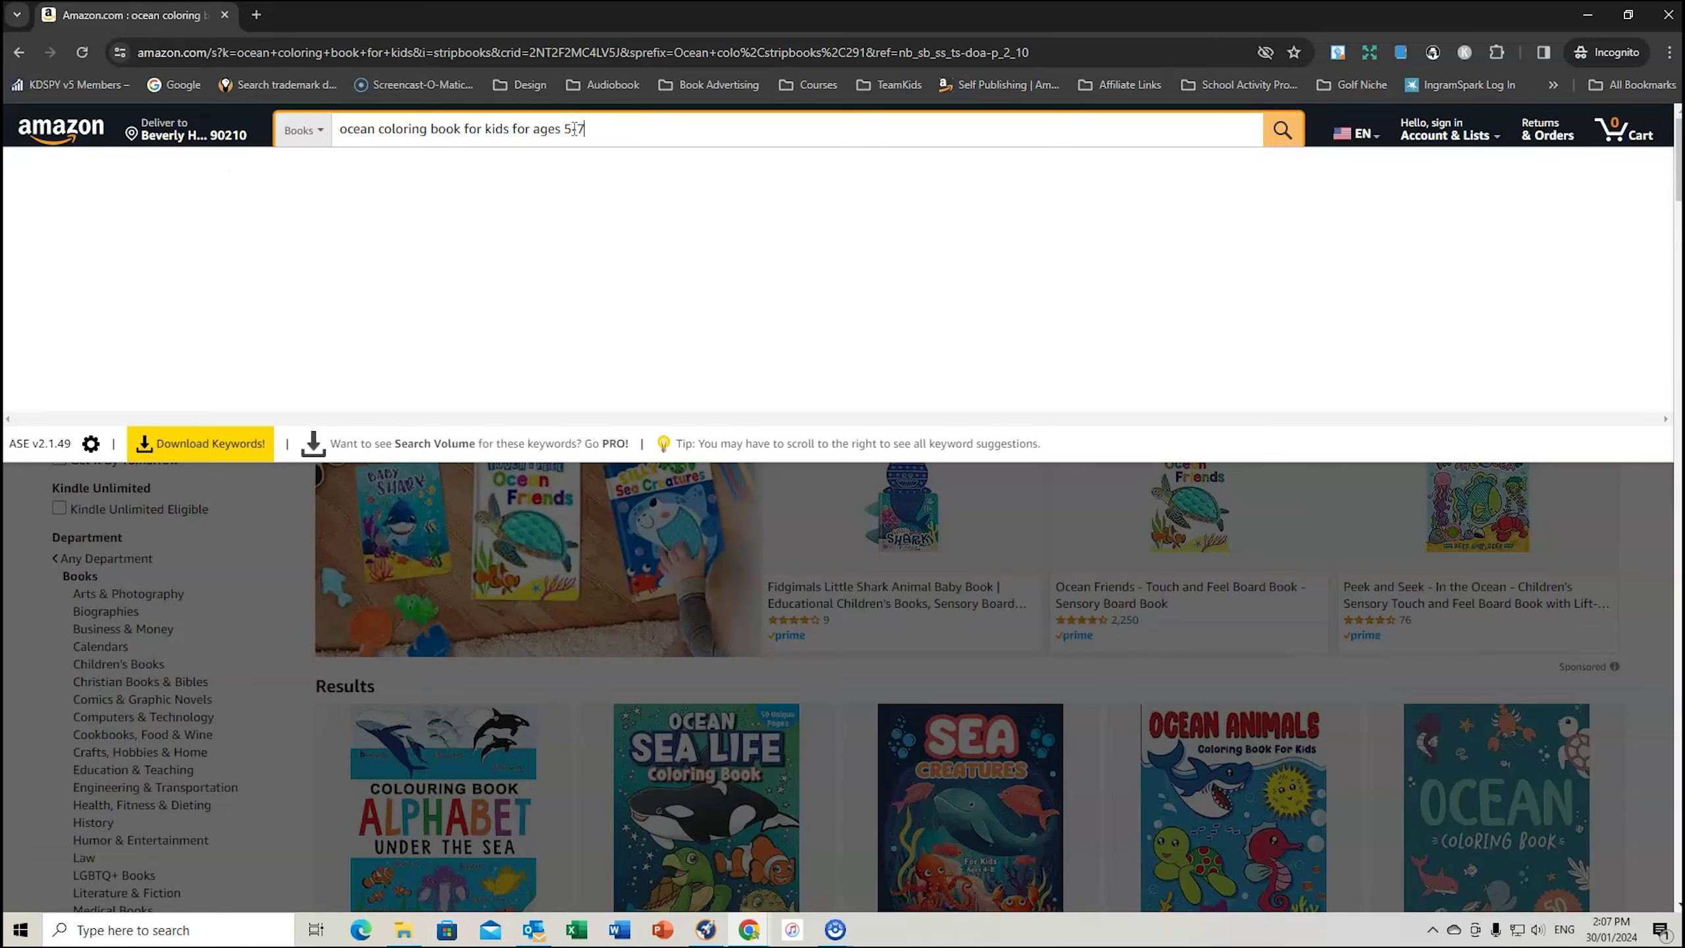
click(1282, 131)
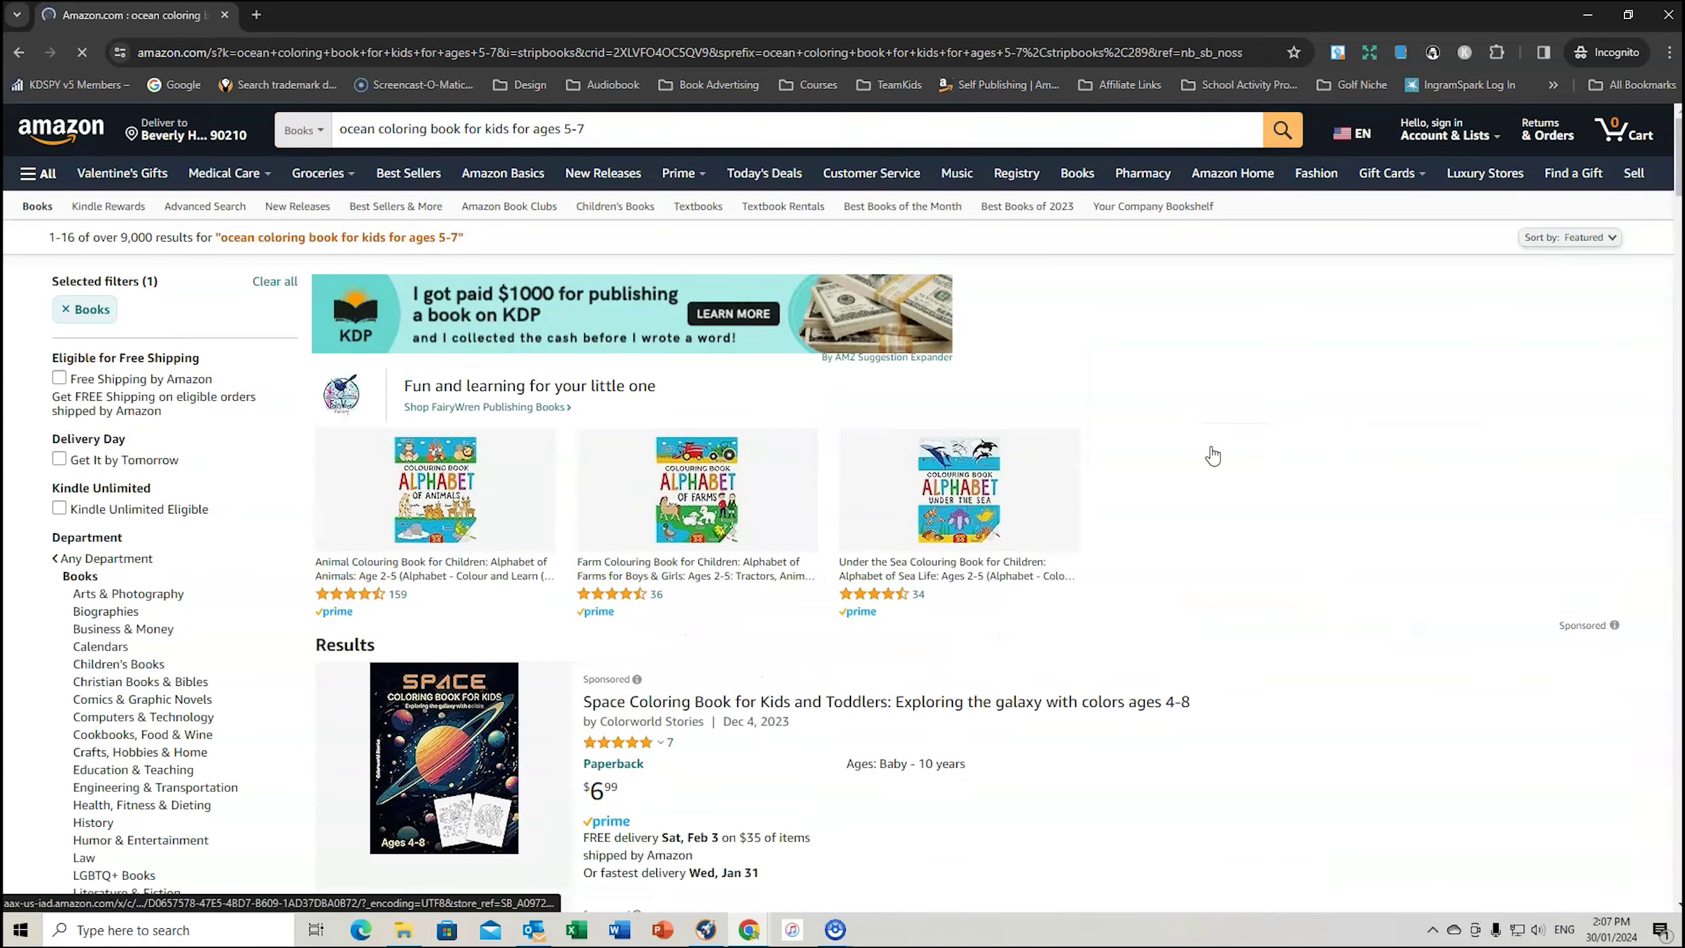
Examine the sales ranks of the ocean coloring books and open the Sea Creatures Coloring and Activity Book for Kids Ages 4-8.
scroll(1262, 435, down, 4)
scroll(1260, 431, down, 6)
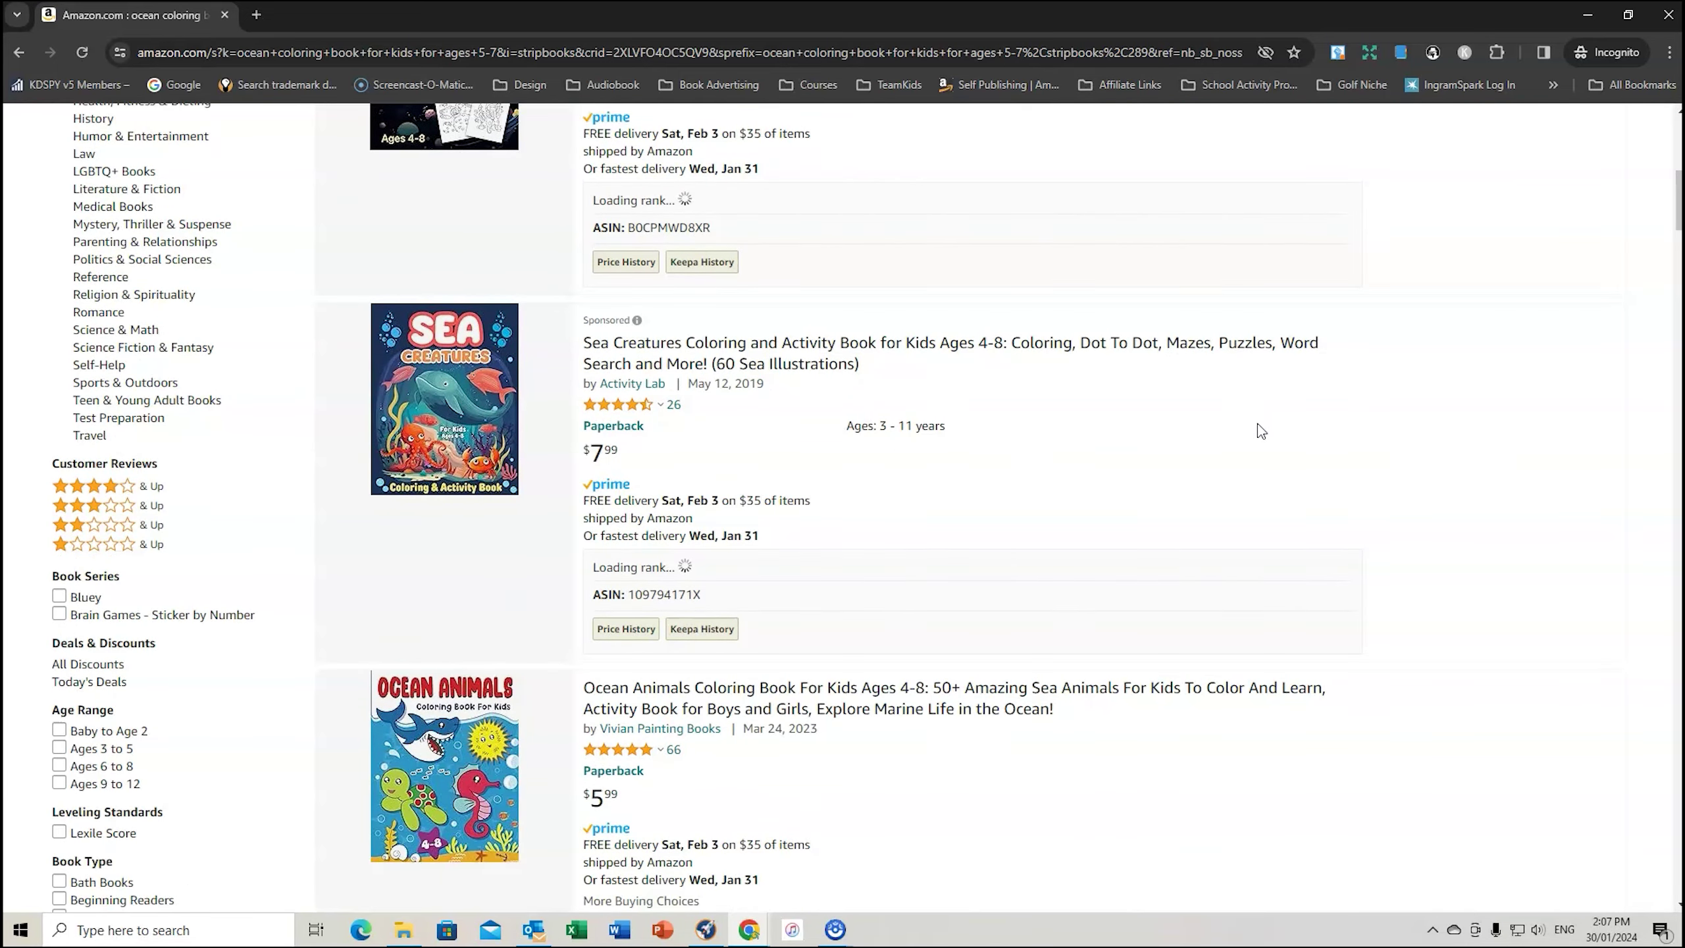
scroll(1257, 429, down, 7)
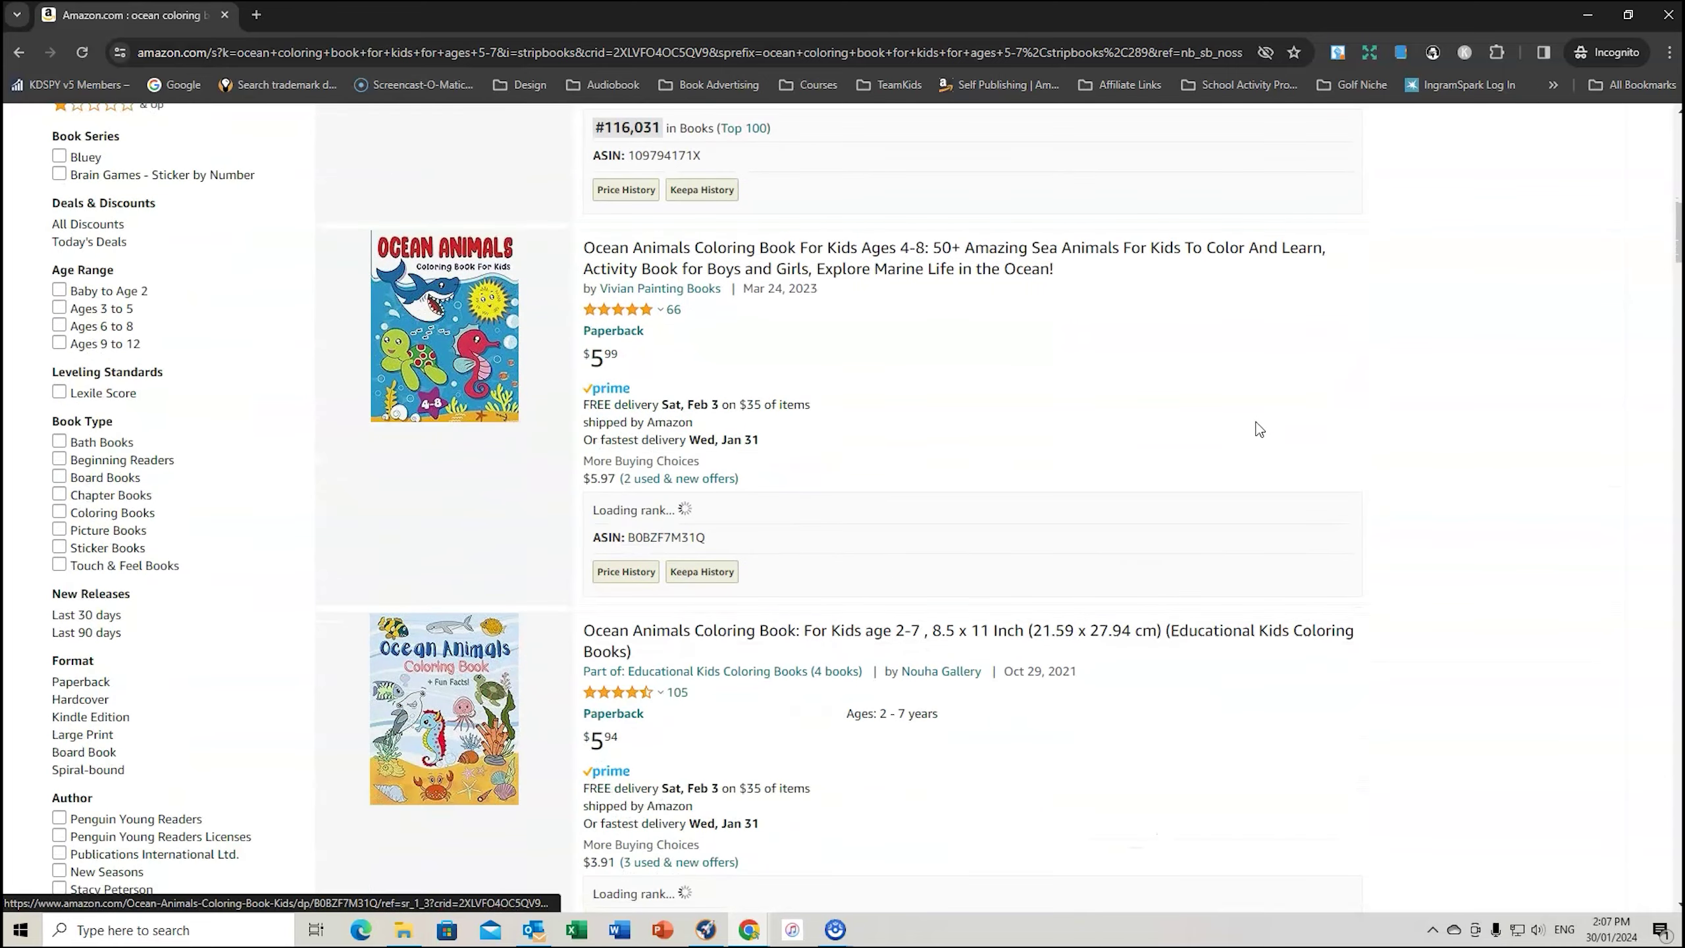
scroll(1256, 431, down, 18)
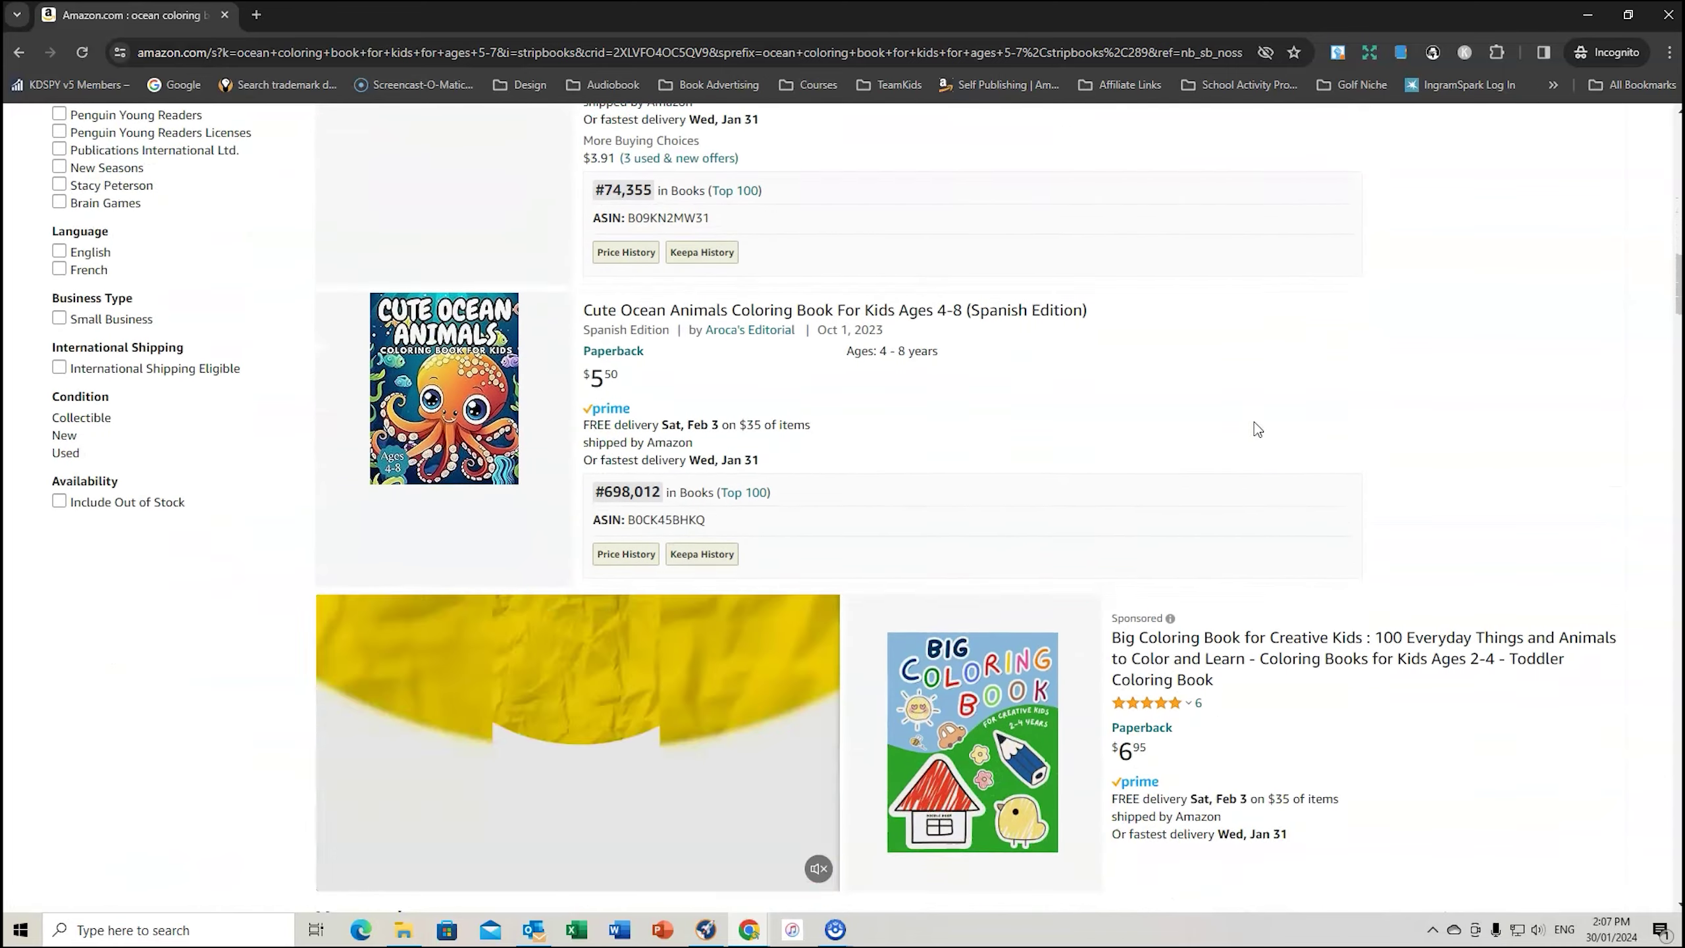
scroll(1254, 430, down, 3)
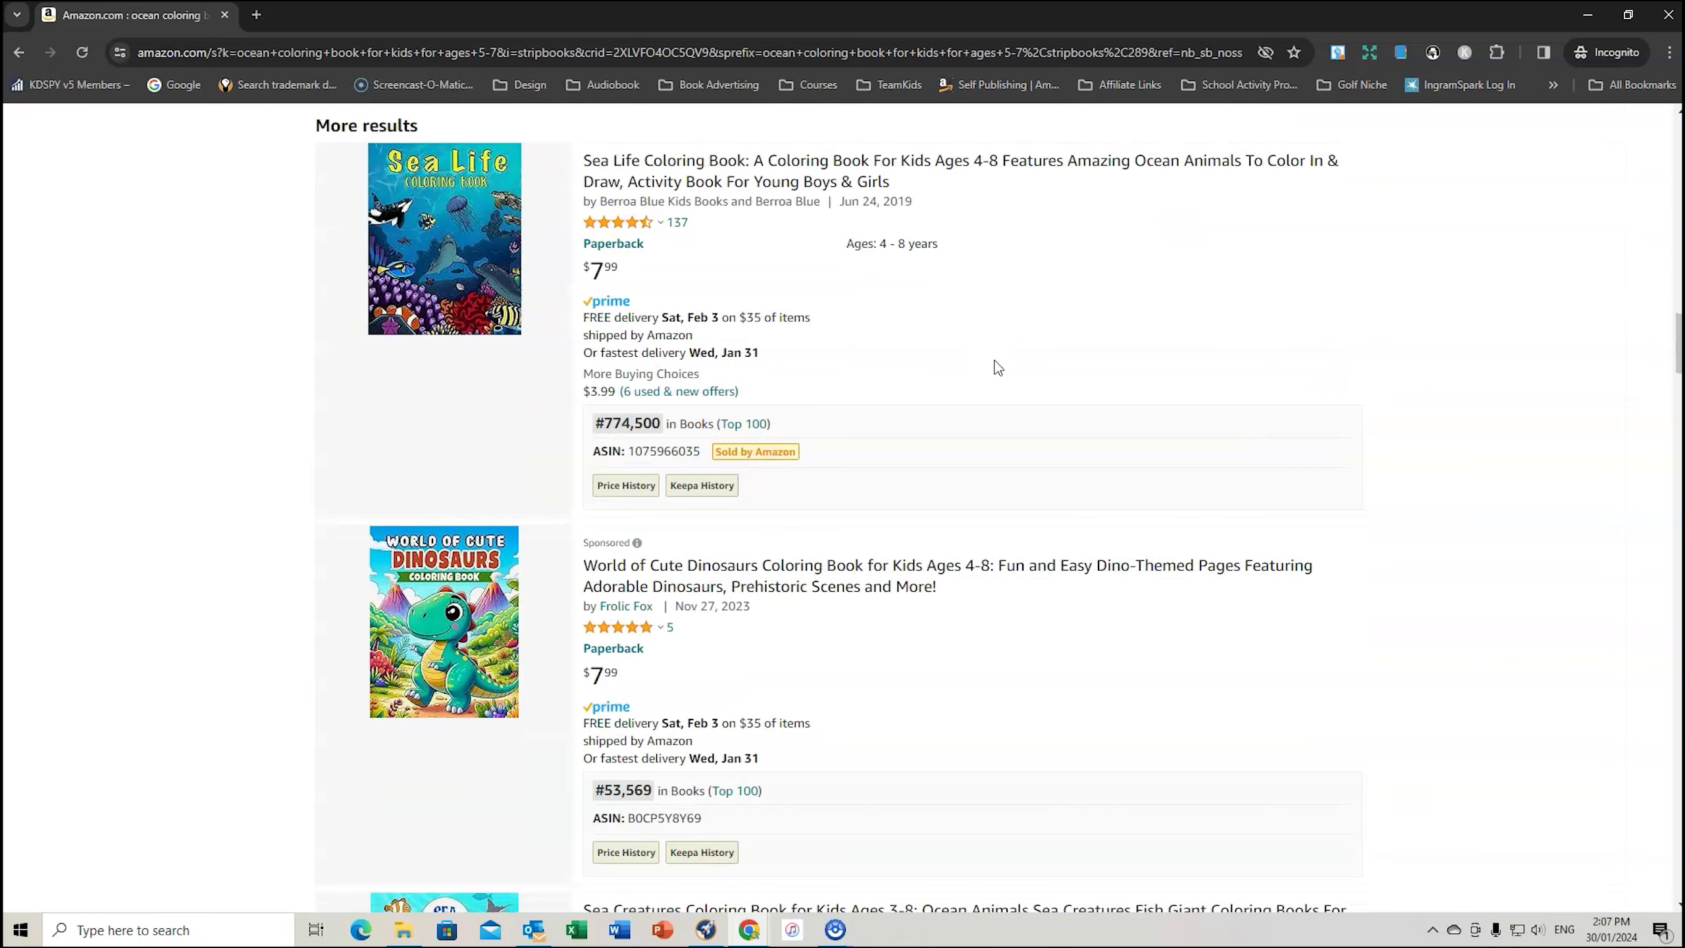
scroll(1030, 438, down, 16)
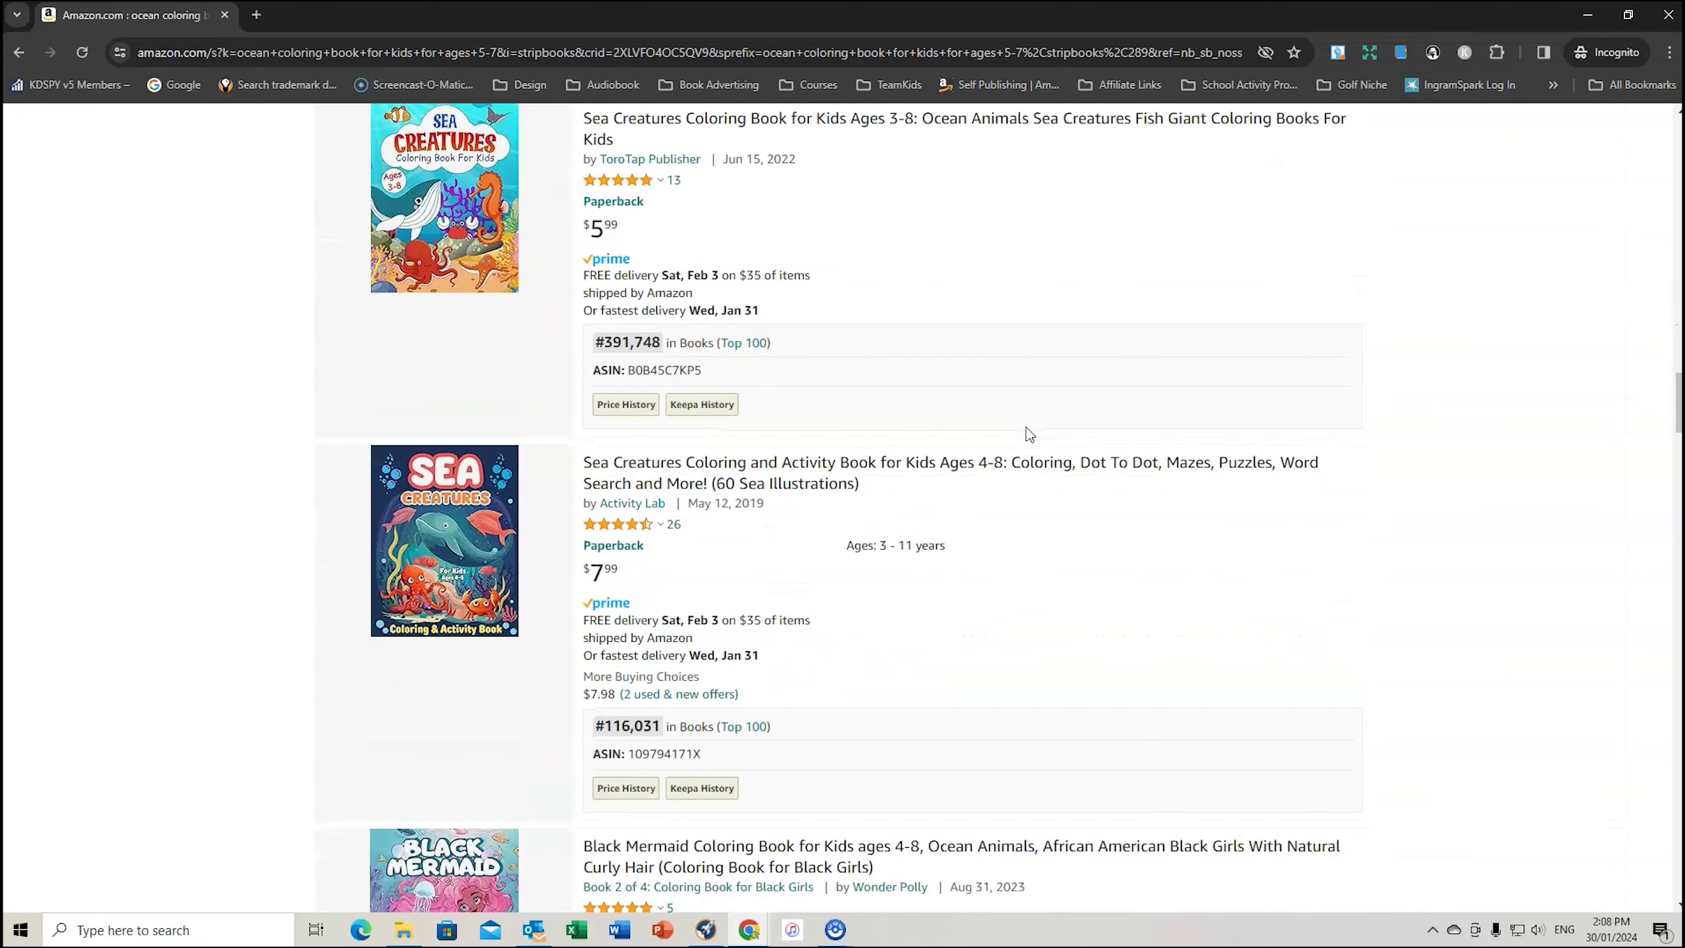
scroll(1028, 435, up, 3)
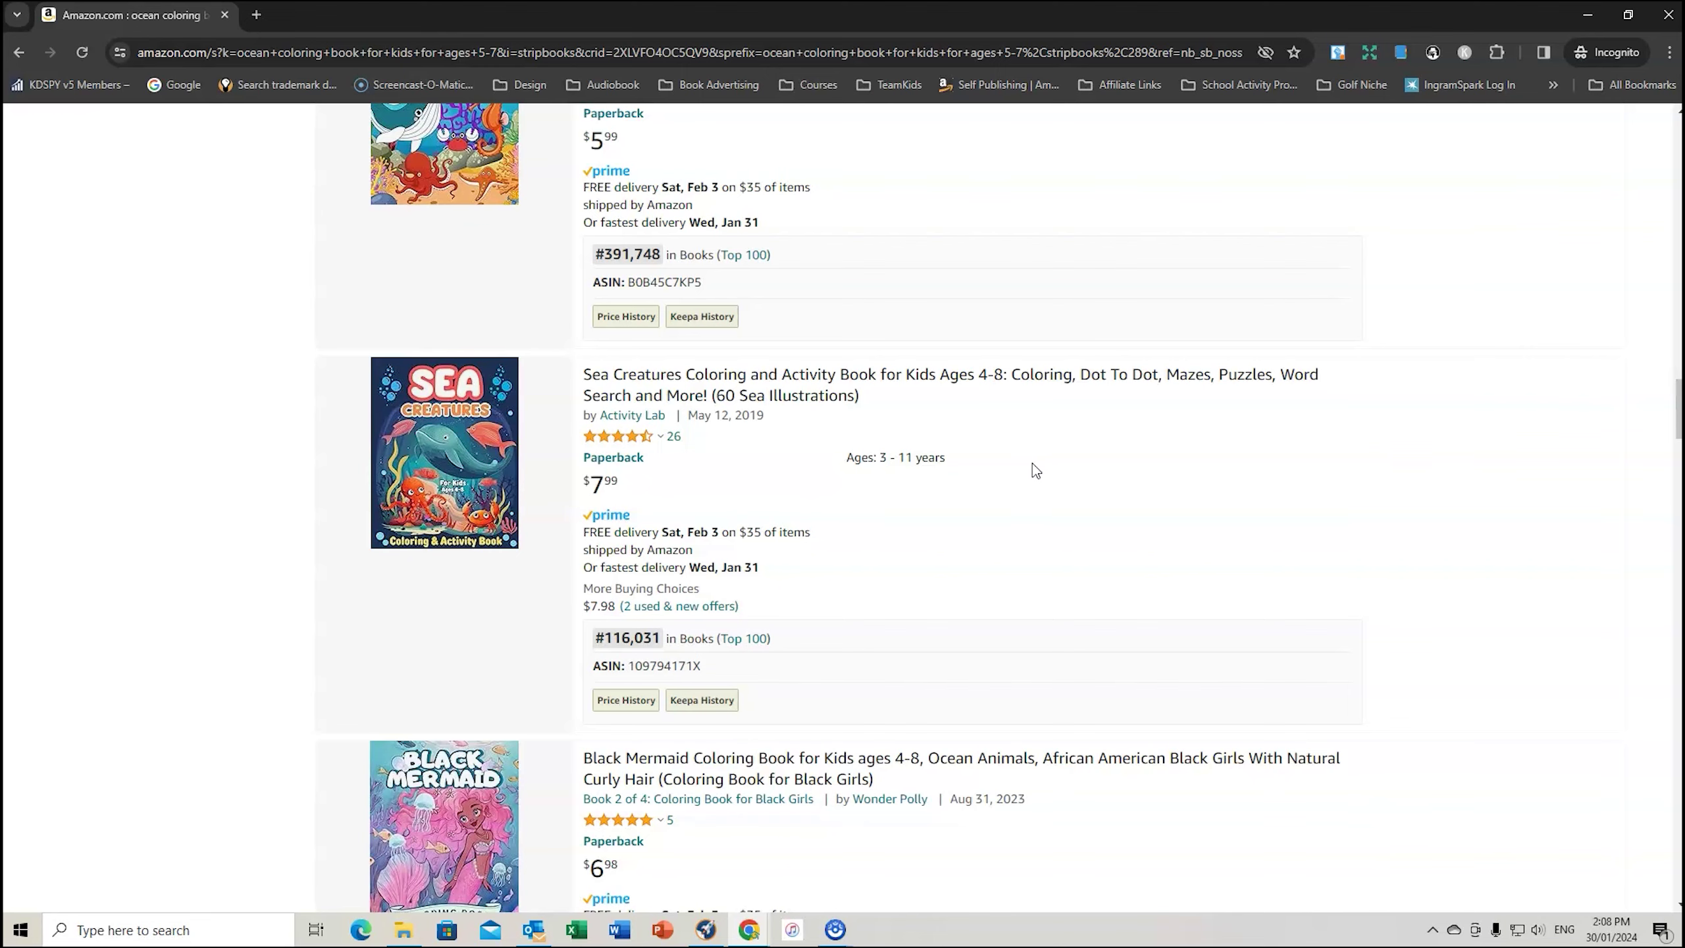
click(768, 384)
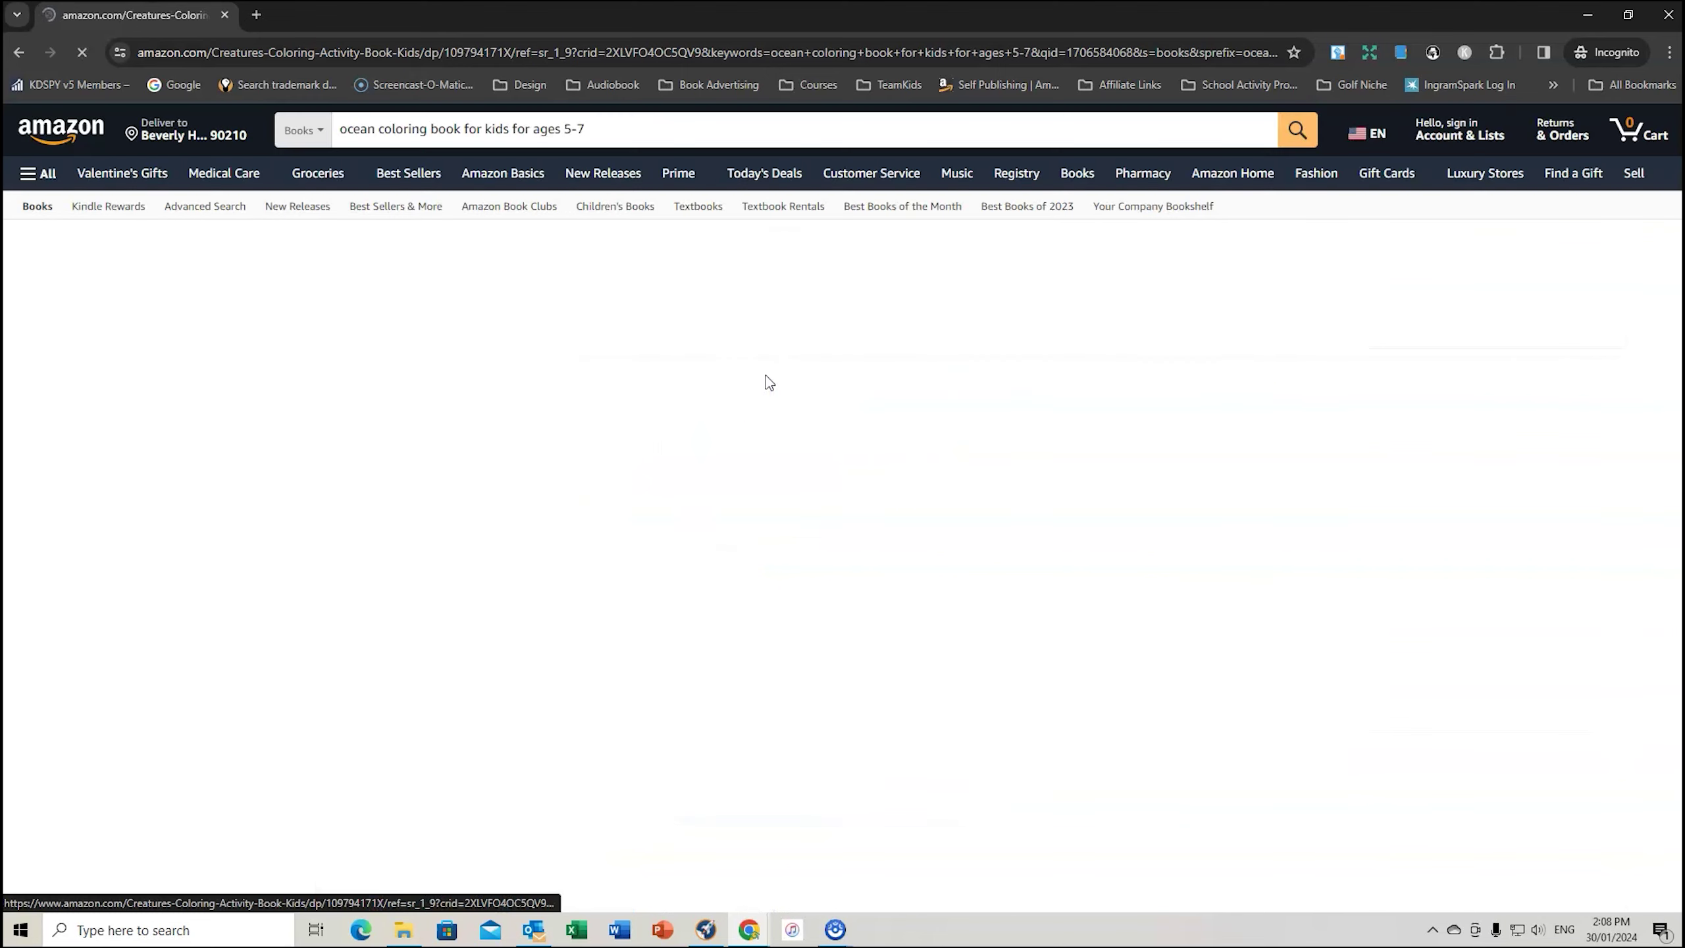
Examine the Sea Creatures book's category rankings, preview images and full description.
scroll(1018, 501, down, 5)
scroll(1018, 501, down, 15)
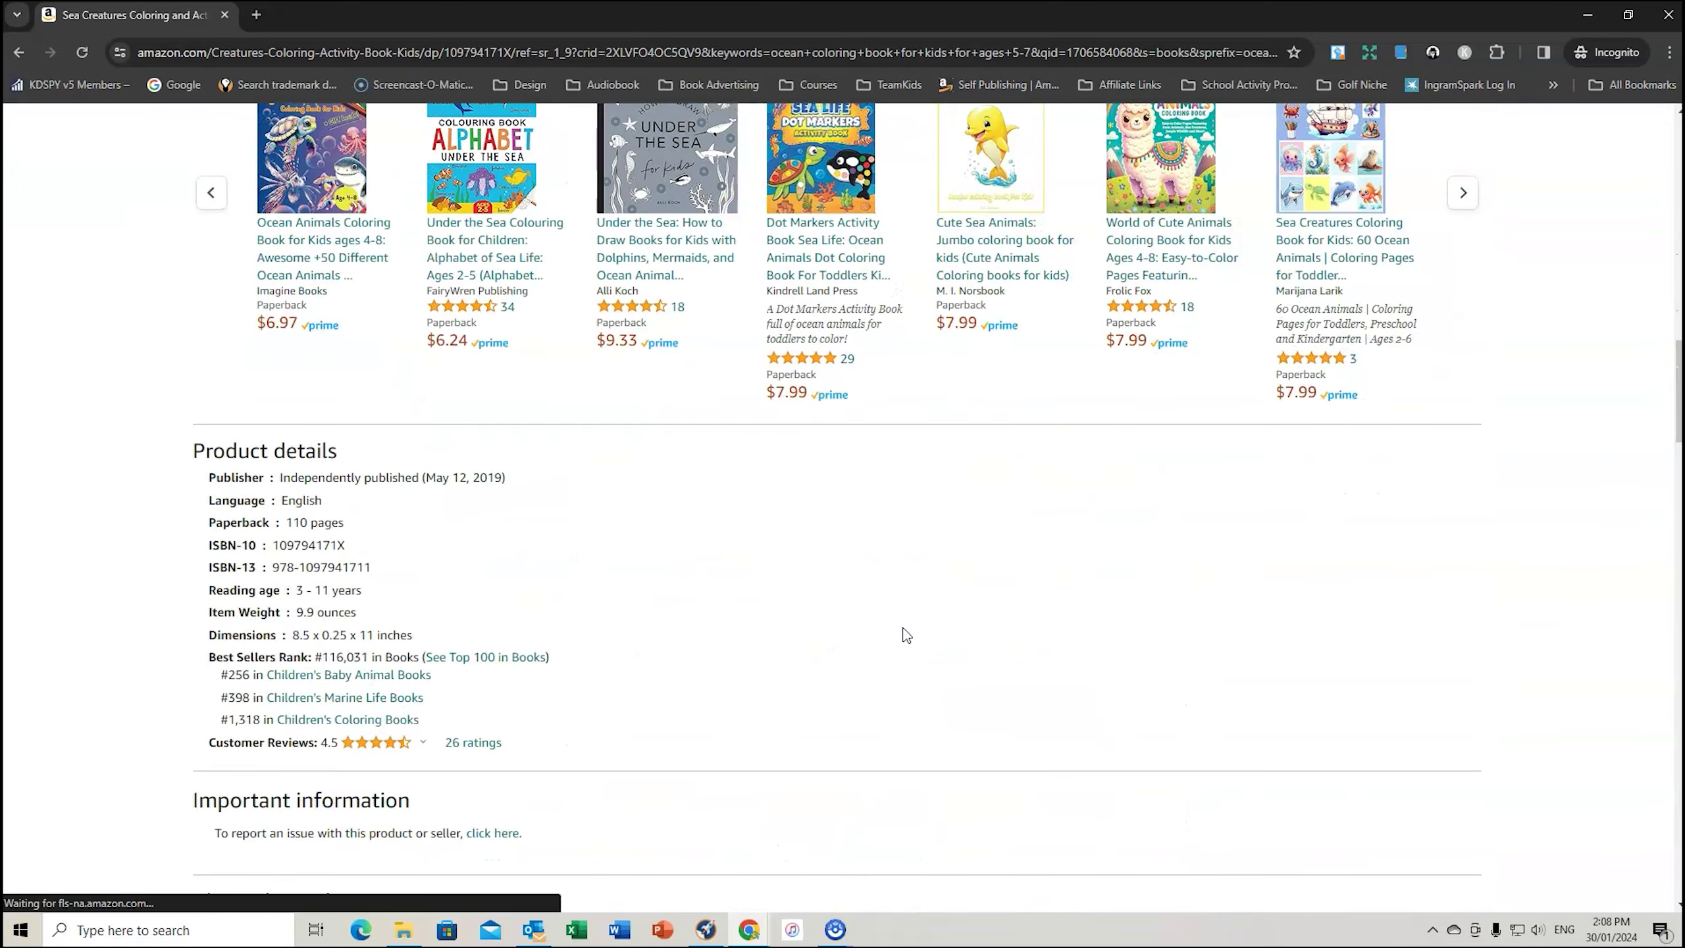
scroll(909, 610, up, 6)
scroll(910, 610, up, 15)
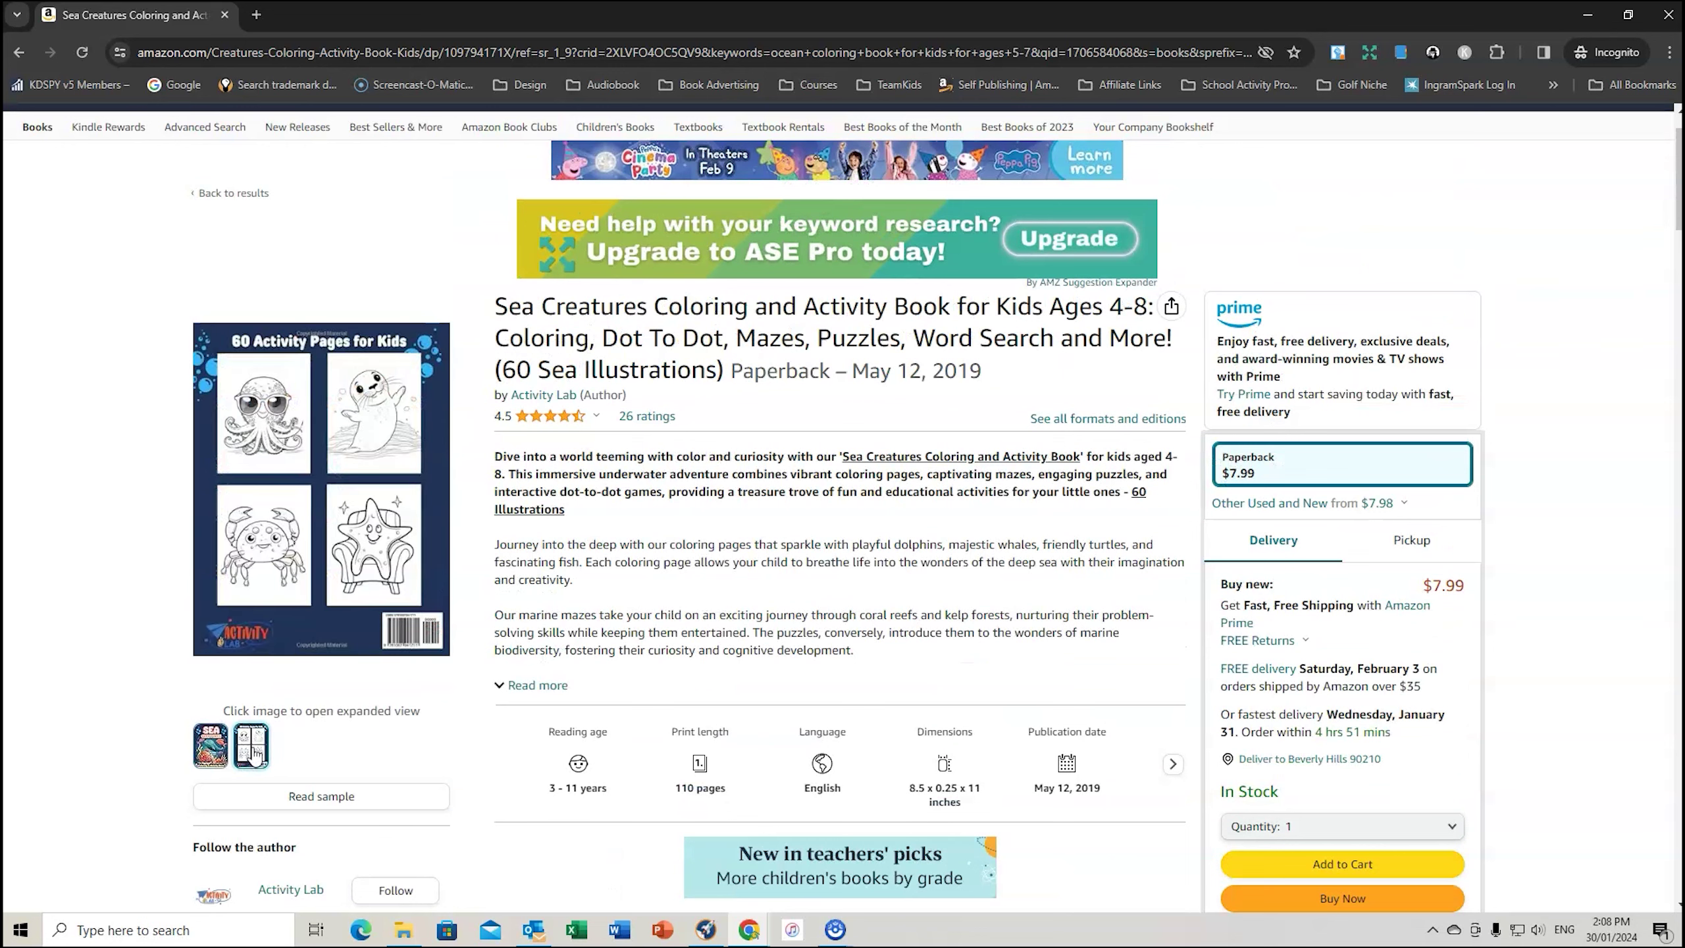
mouse_move(226, 762)
scroll(718, 518, down, 3)
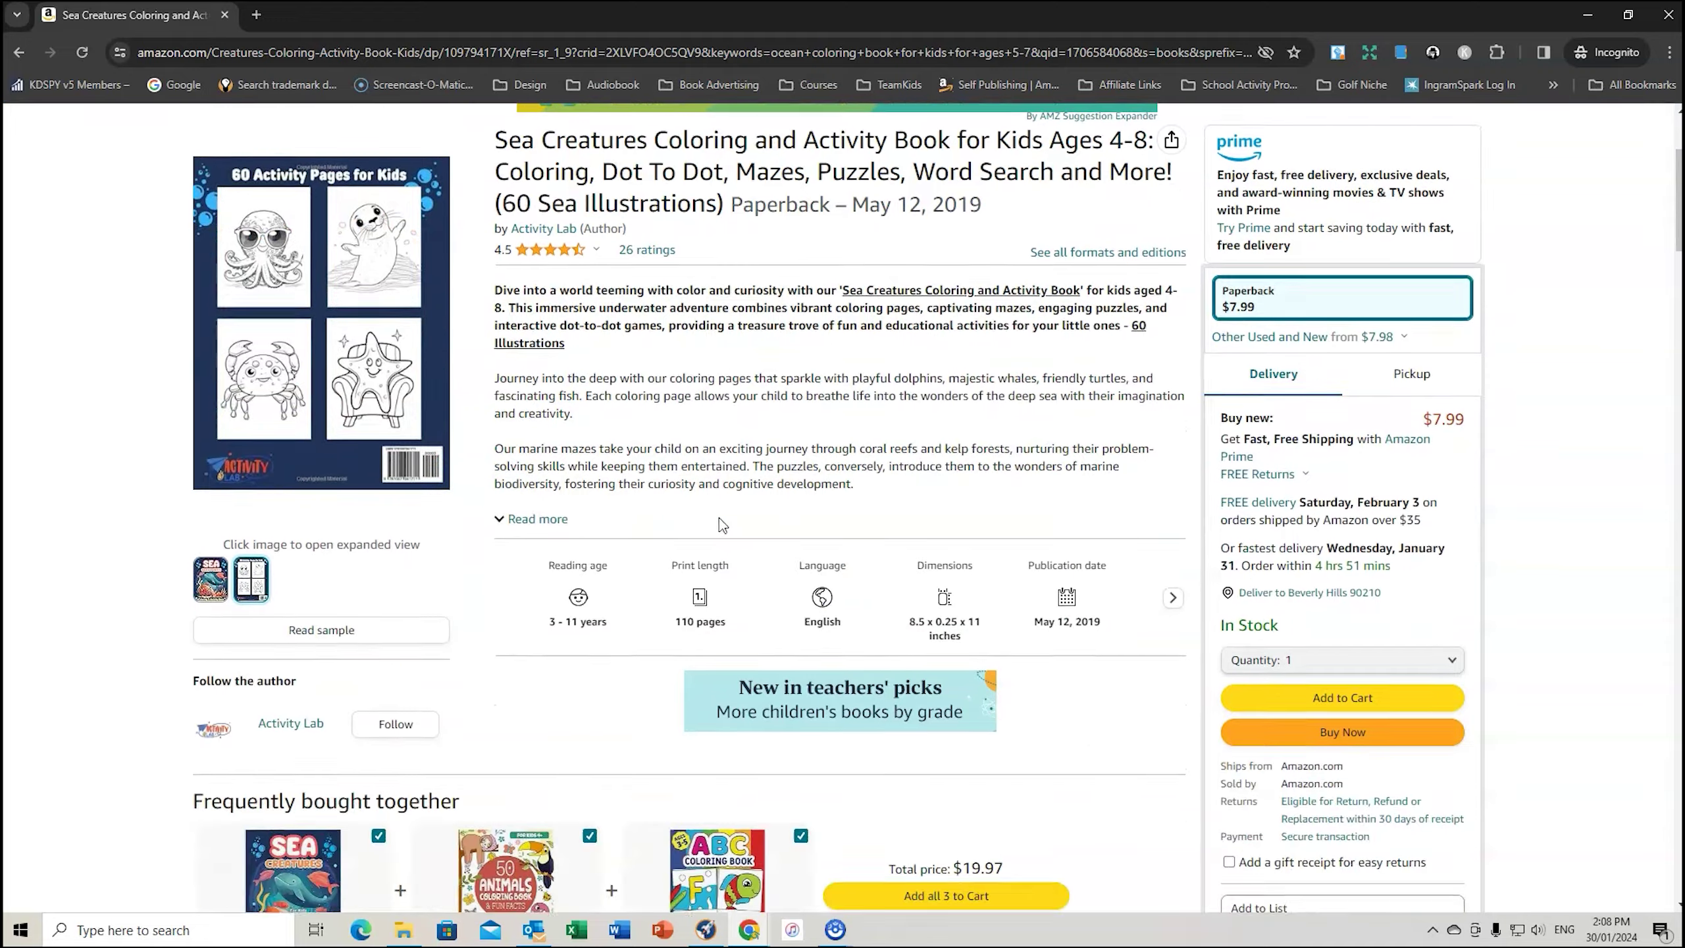
click(534, 517)
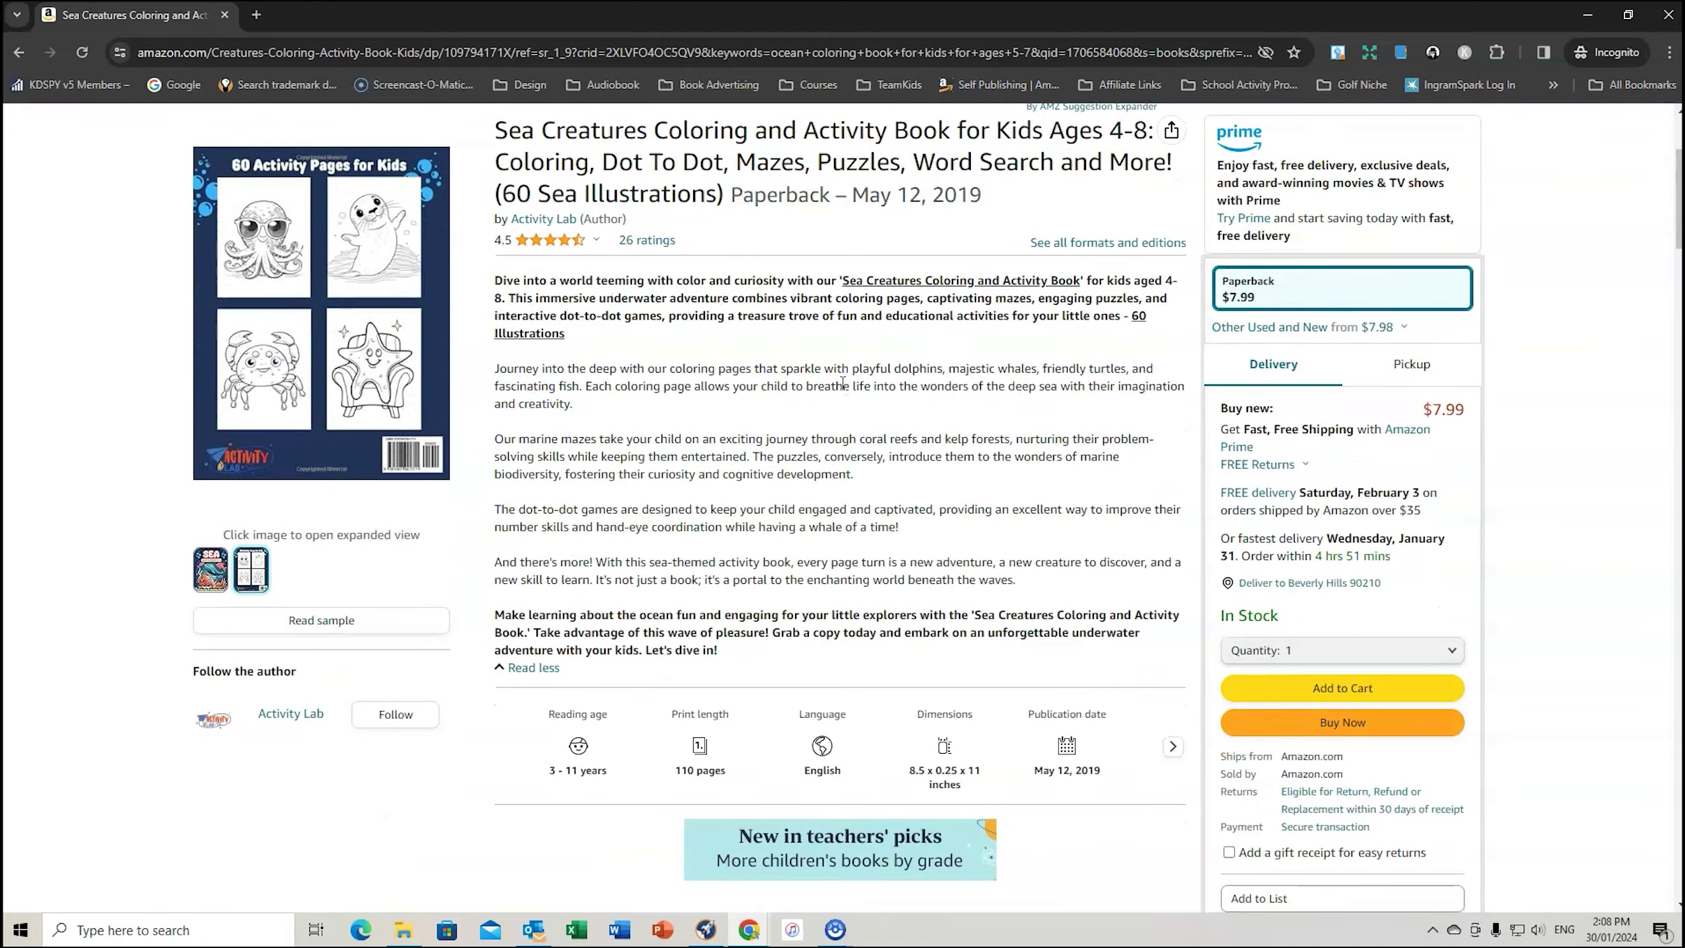
scroll(843, 384, down, 8)
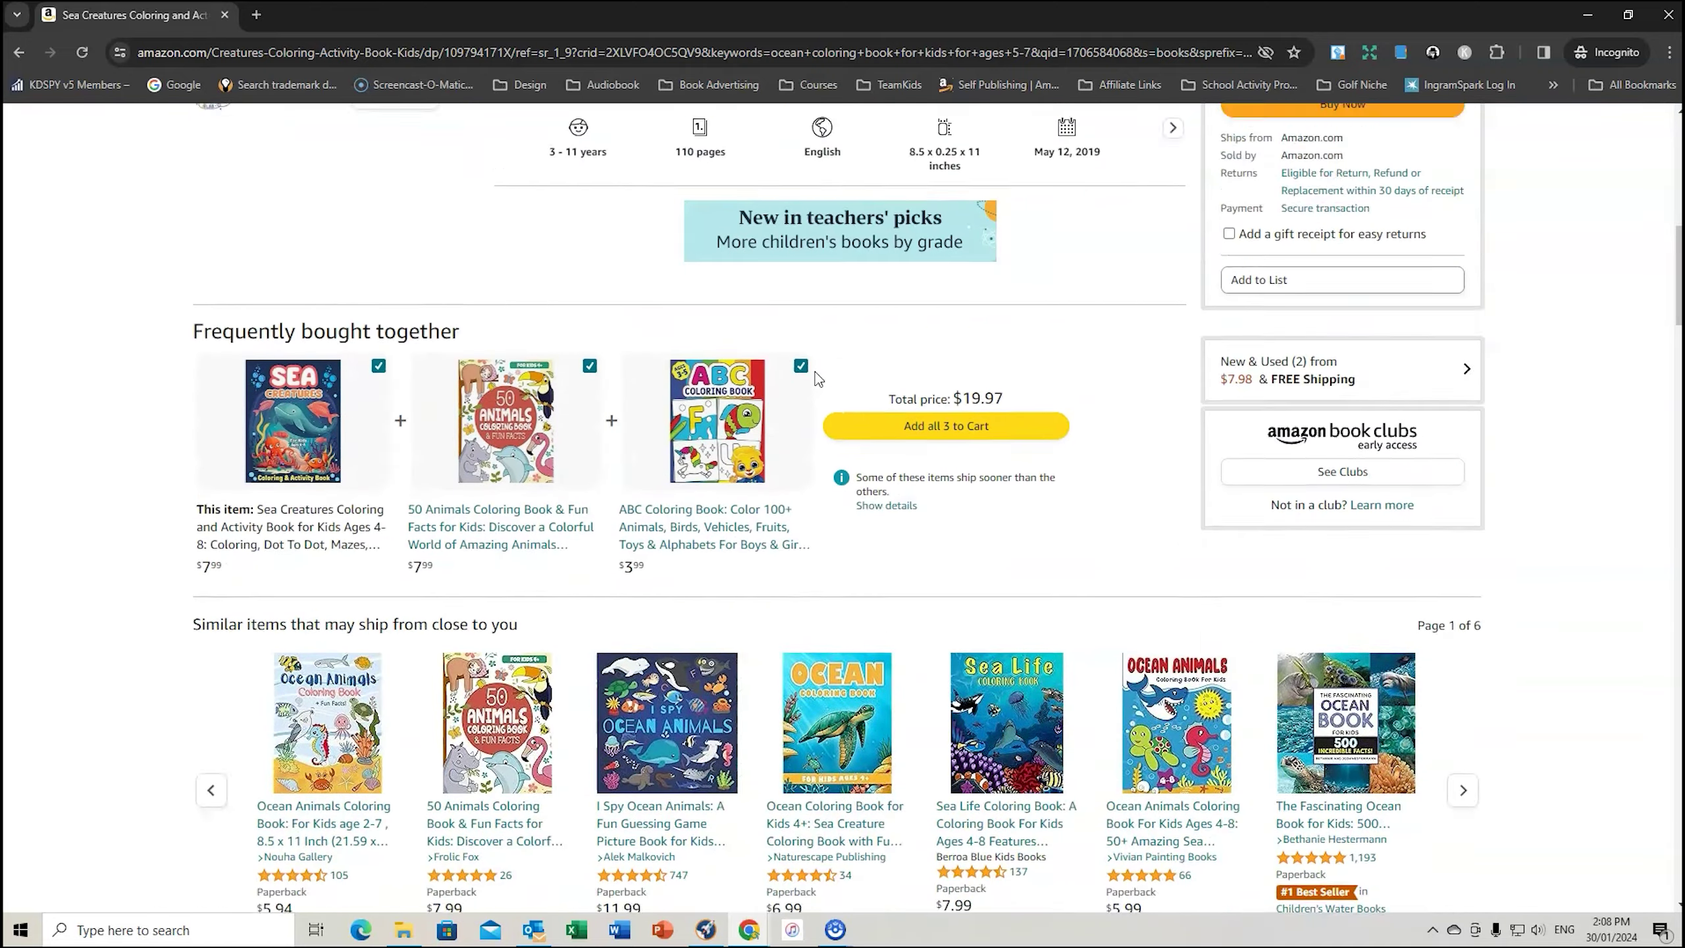
scroll(817, 378, down, 15)
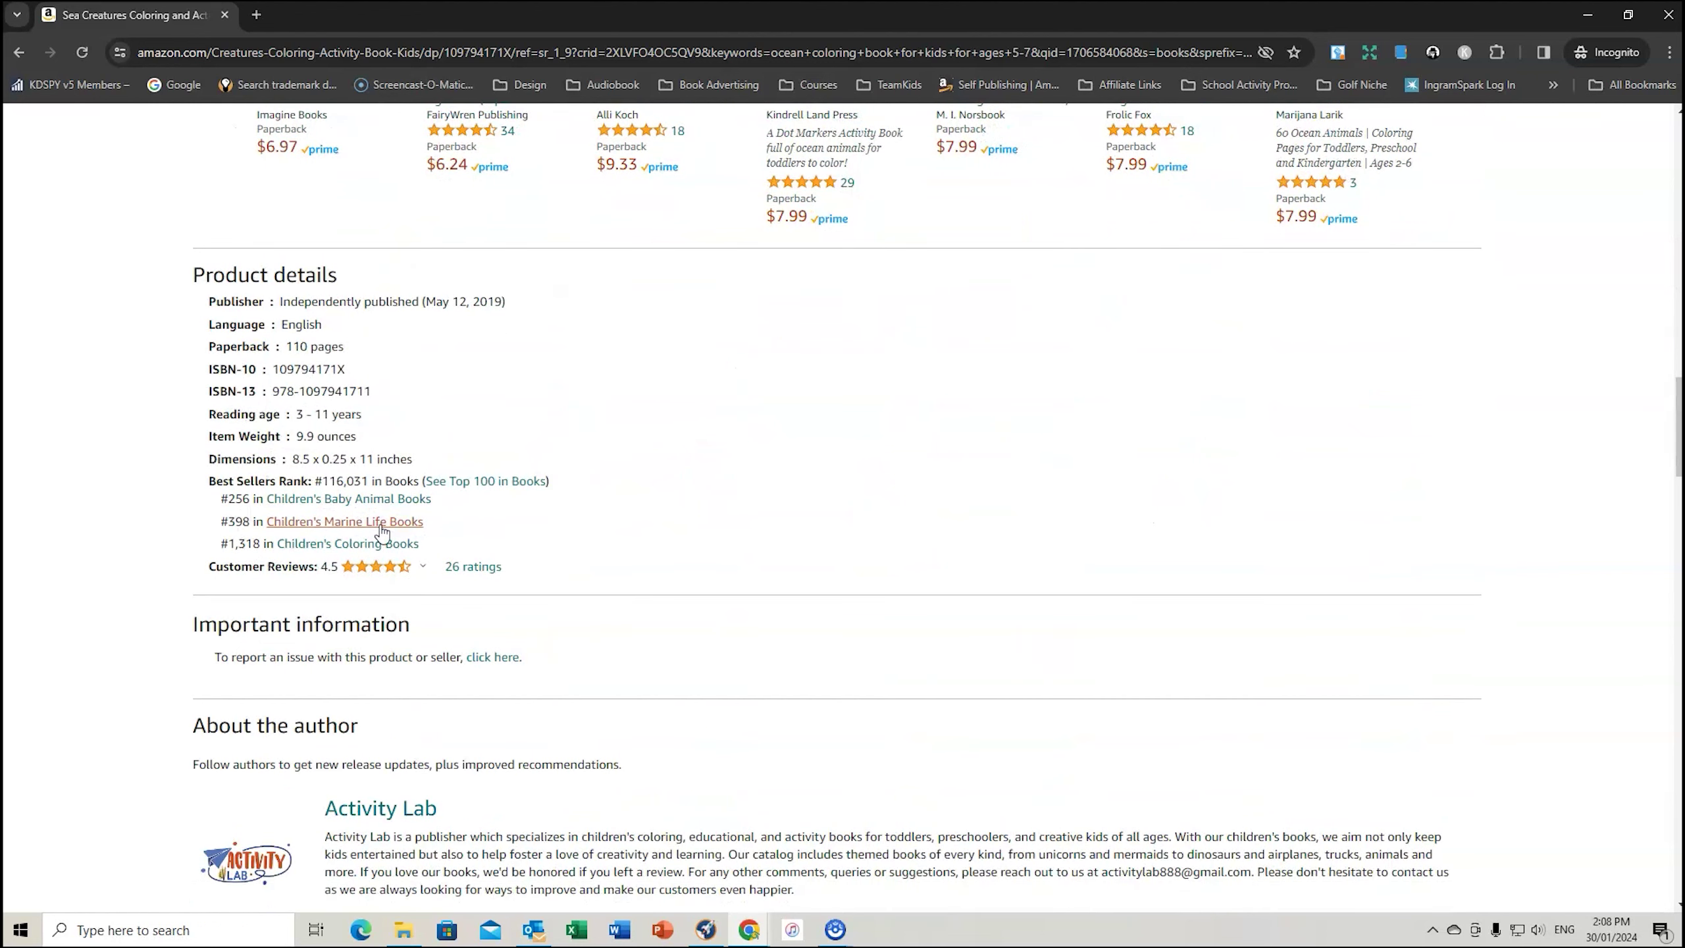
Open the Children's Marine Life Books best sellers list and check the sales ranks of its top titles.
click(312, 524)
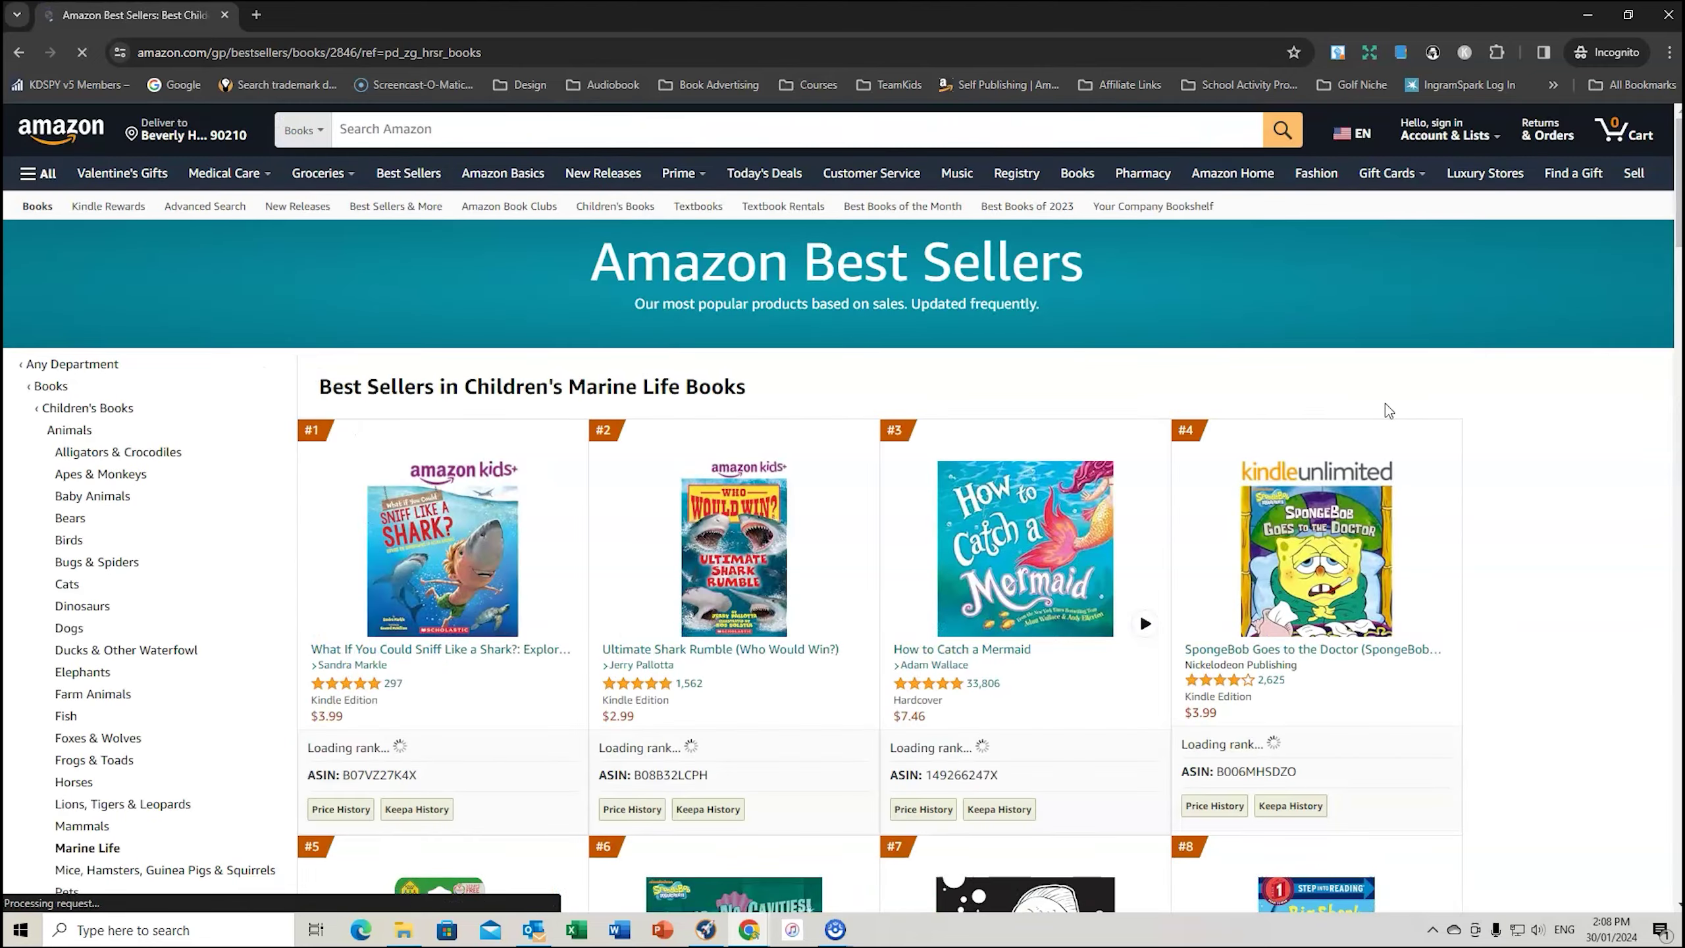
scroll(1505, 508, down, 4)
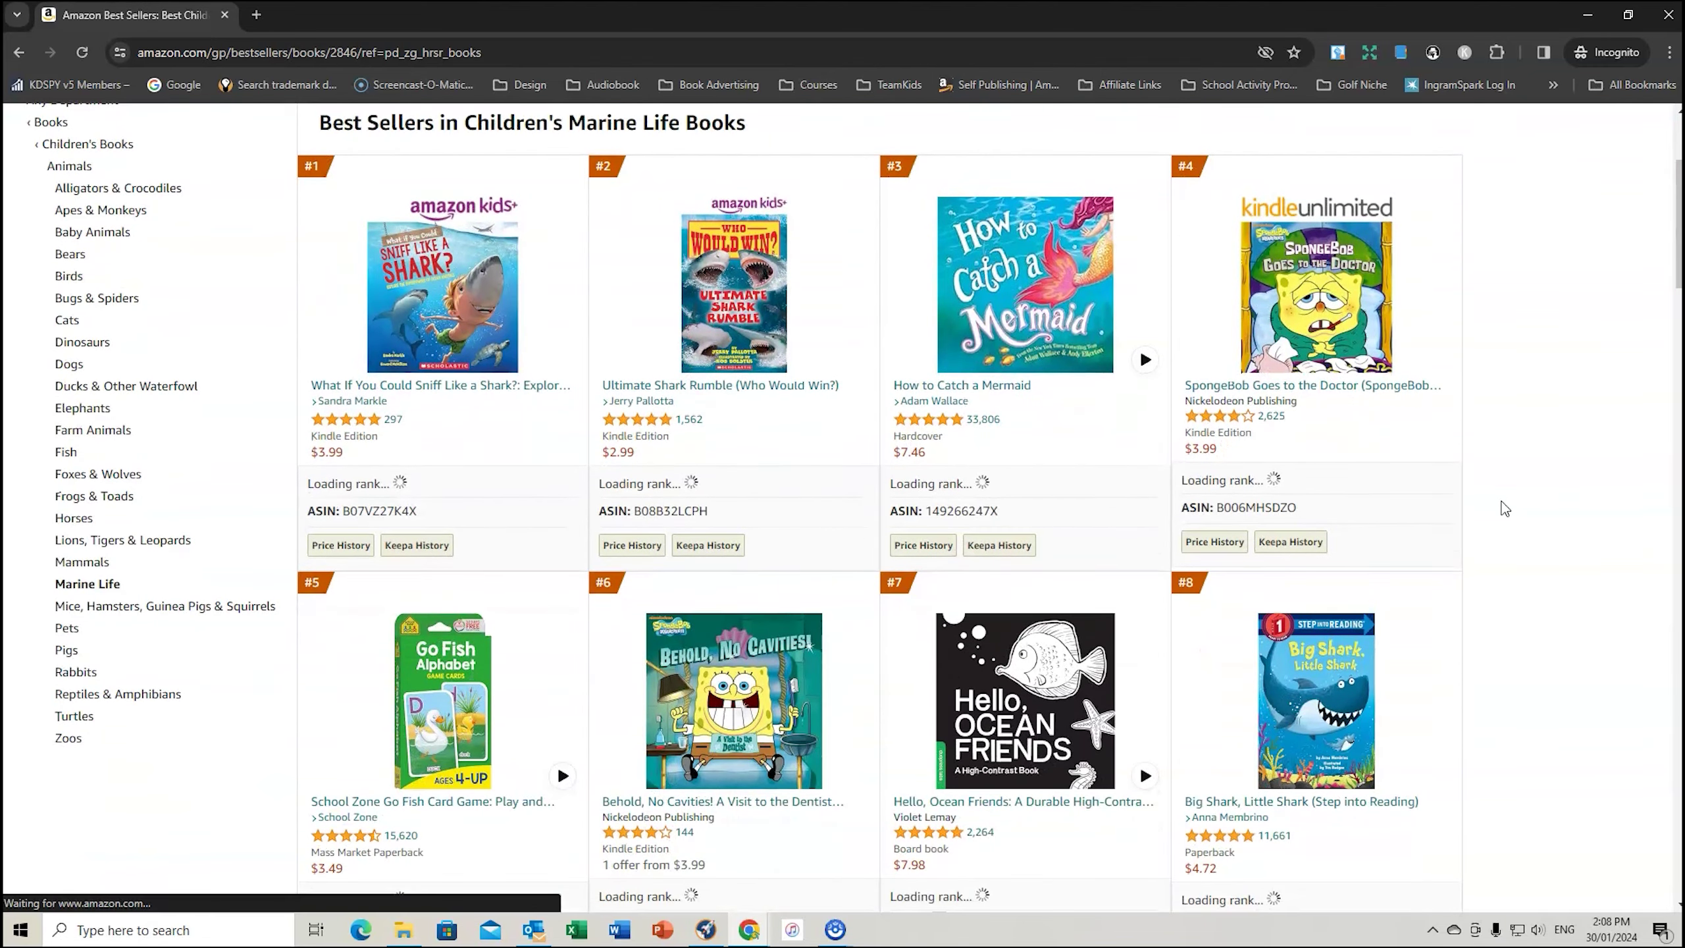
mouse_move(484, 557)
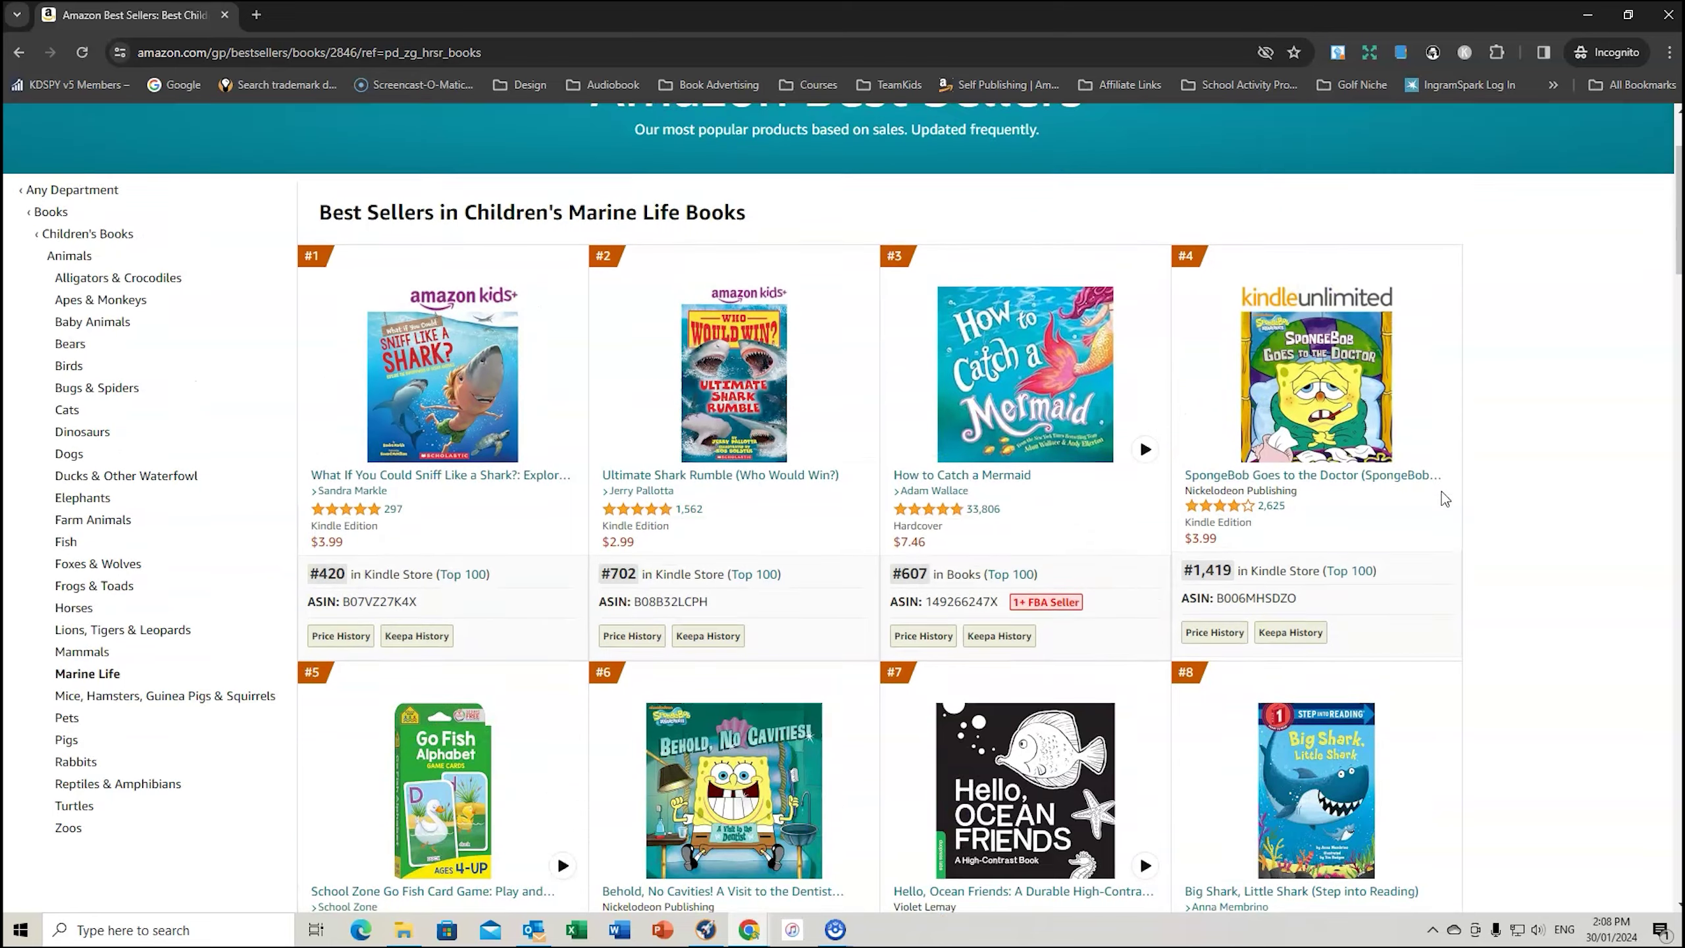
mouse_move(1440, 492)
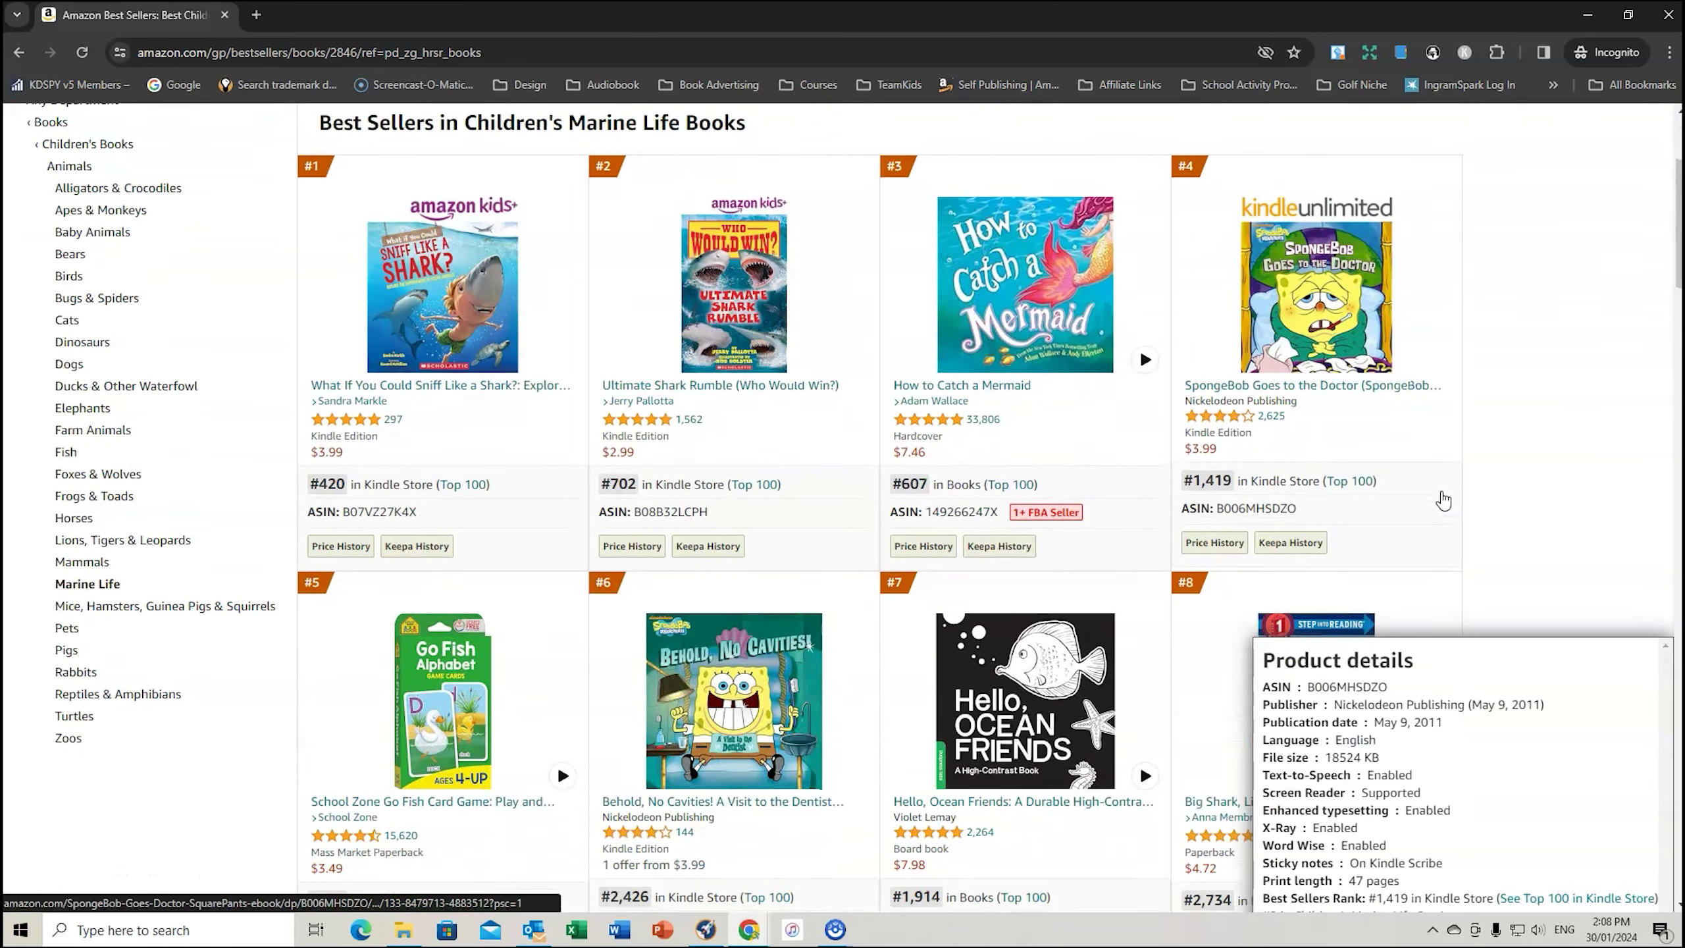
Examine the themes, formats and sales ranks of the marine life best sellers from #5 down to #28.
scroll(1562, 495, down, 7)
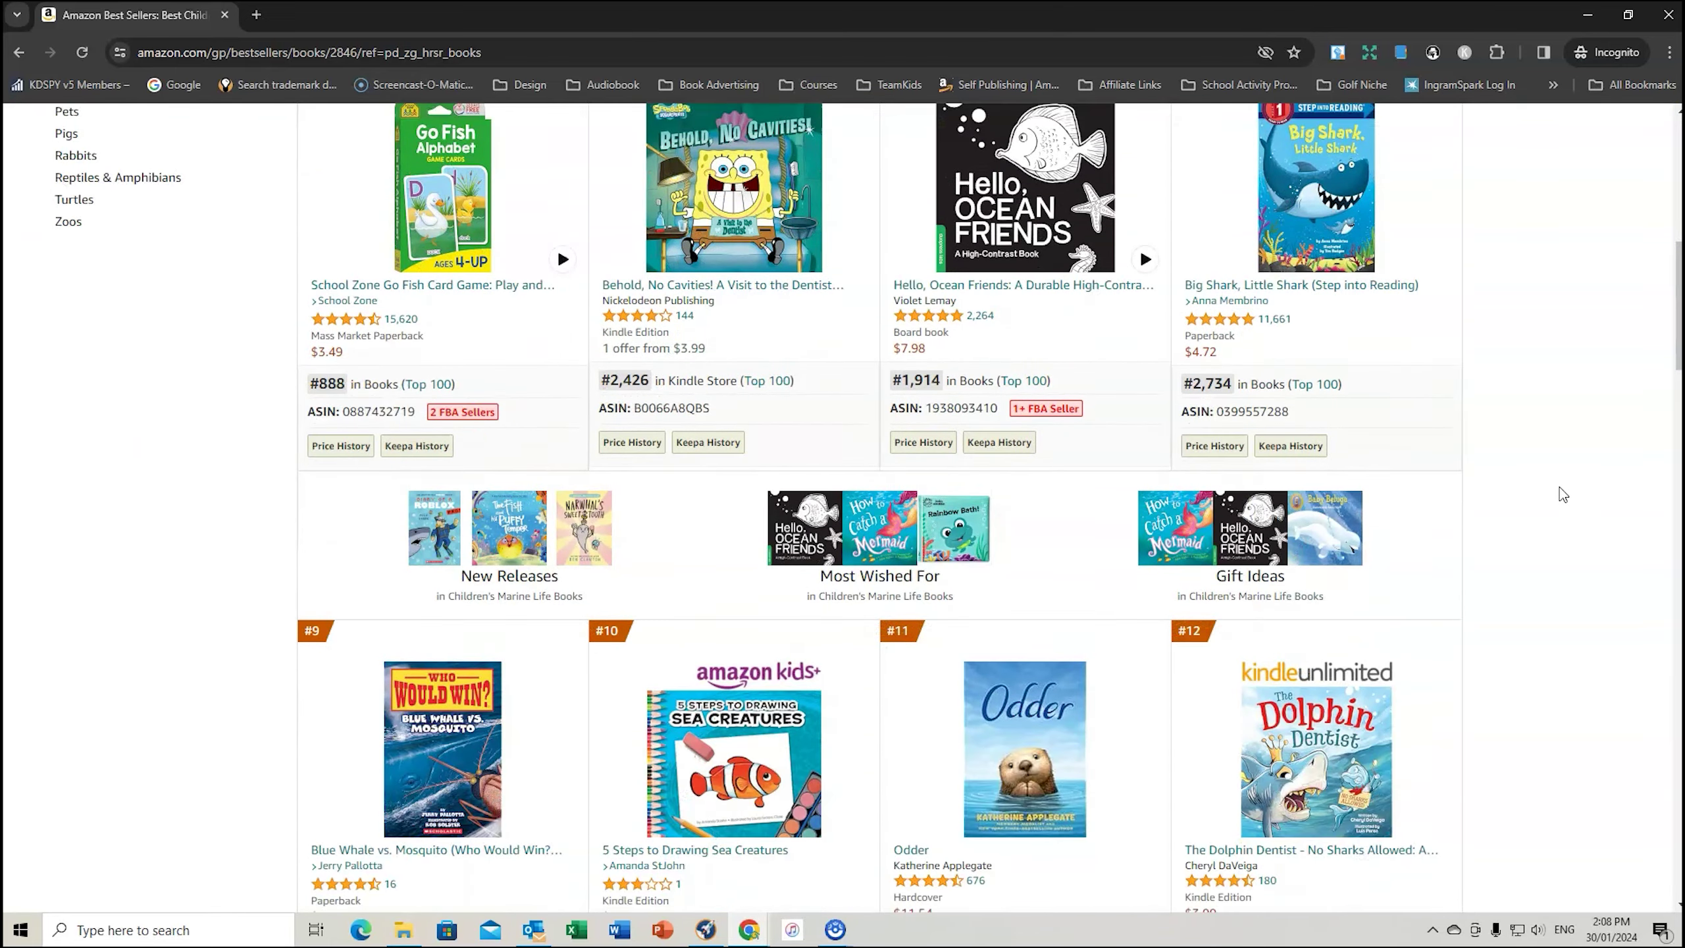
scroll(1562, 494, down, 3)
scroll(1562, 495, down, 2)
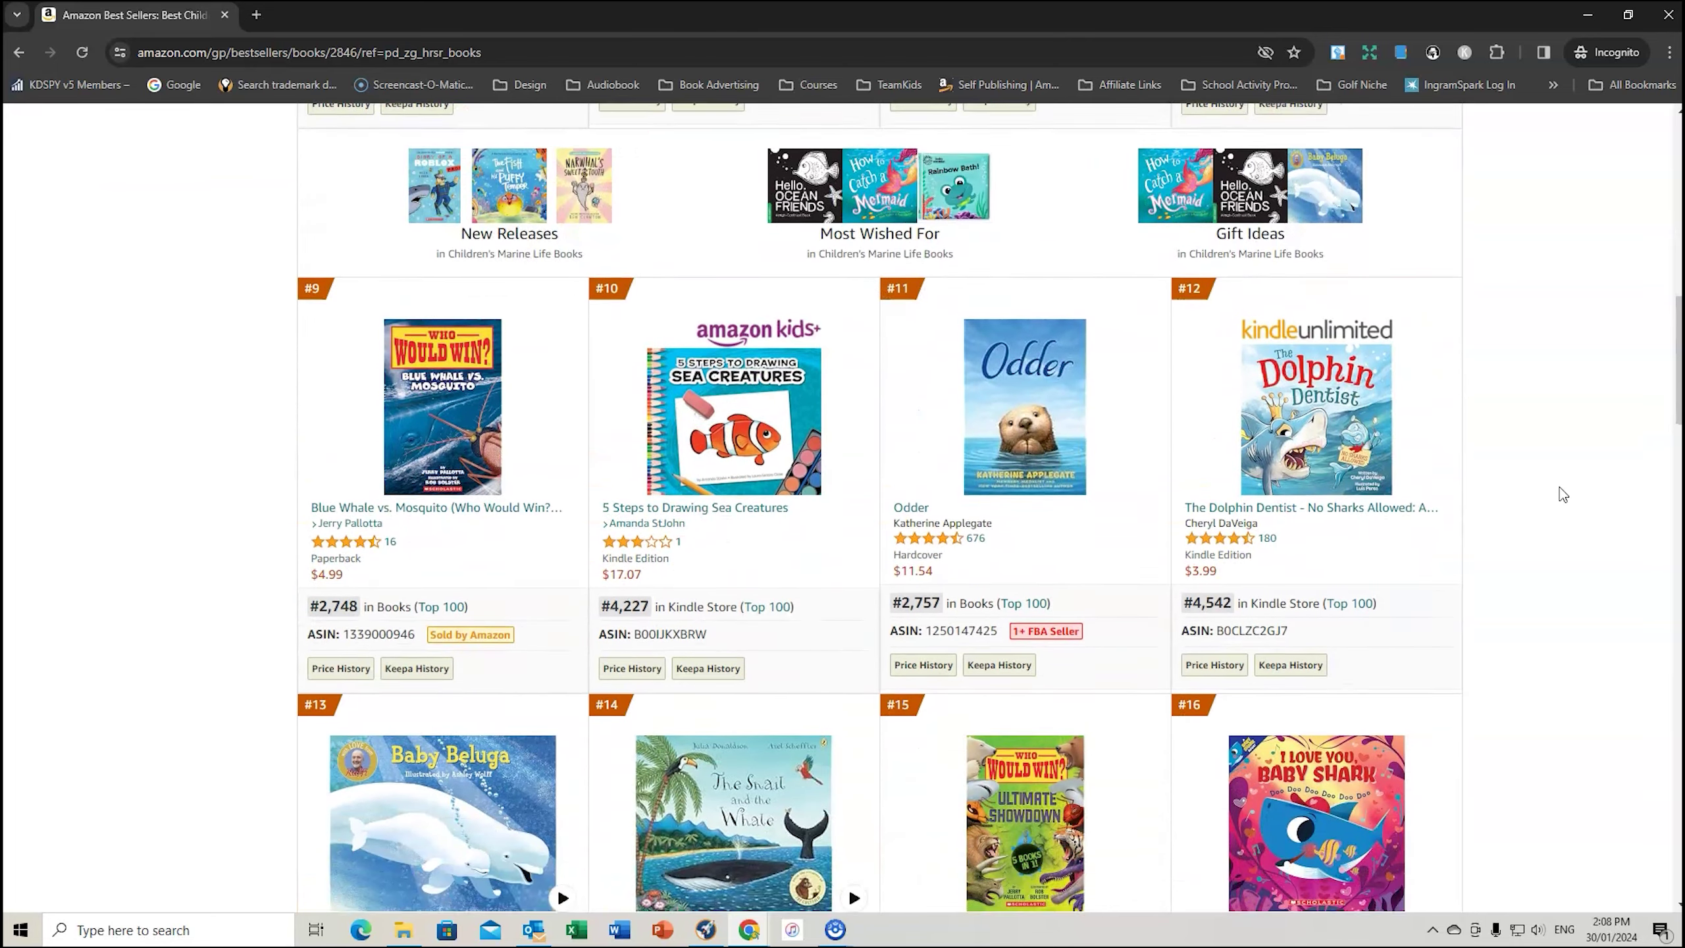
scroll(1562, 494, down, 1)
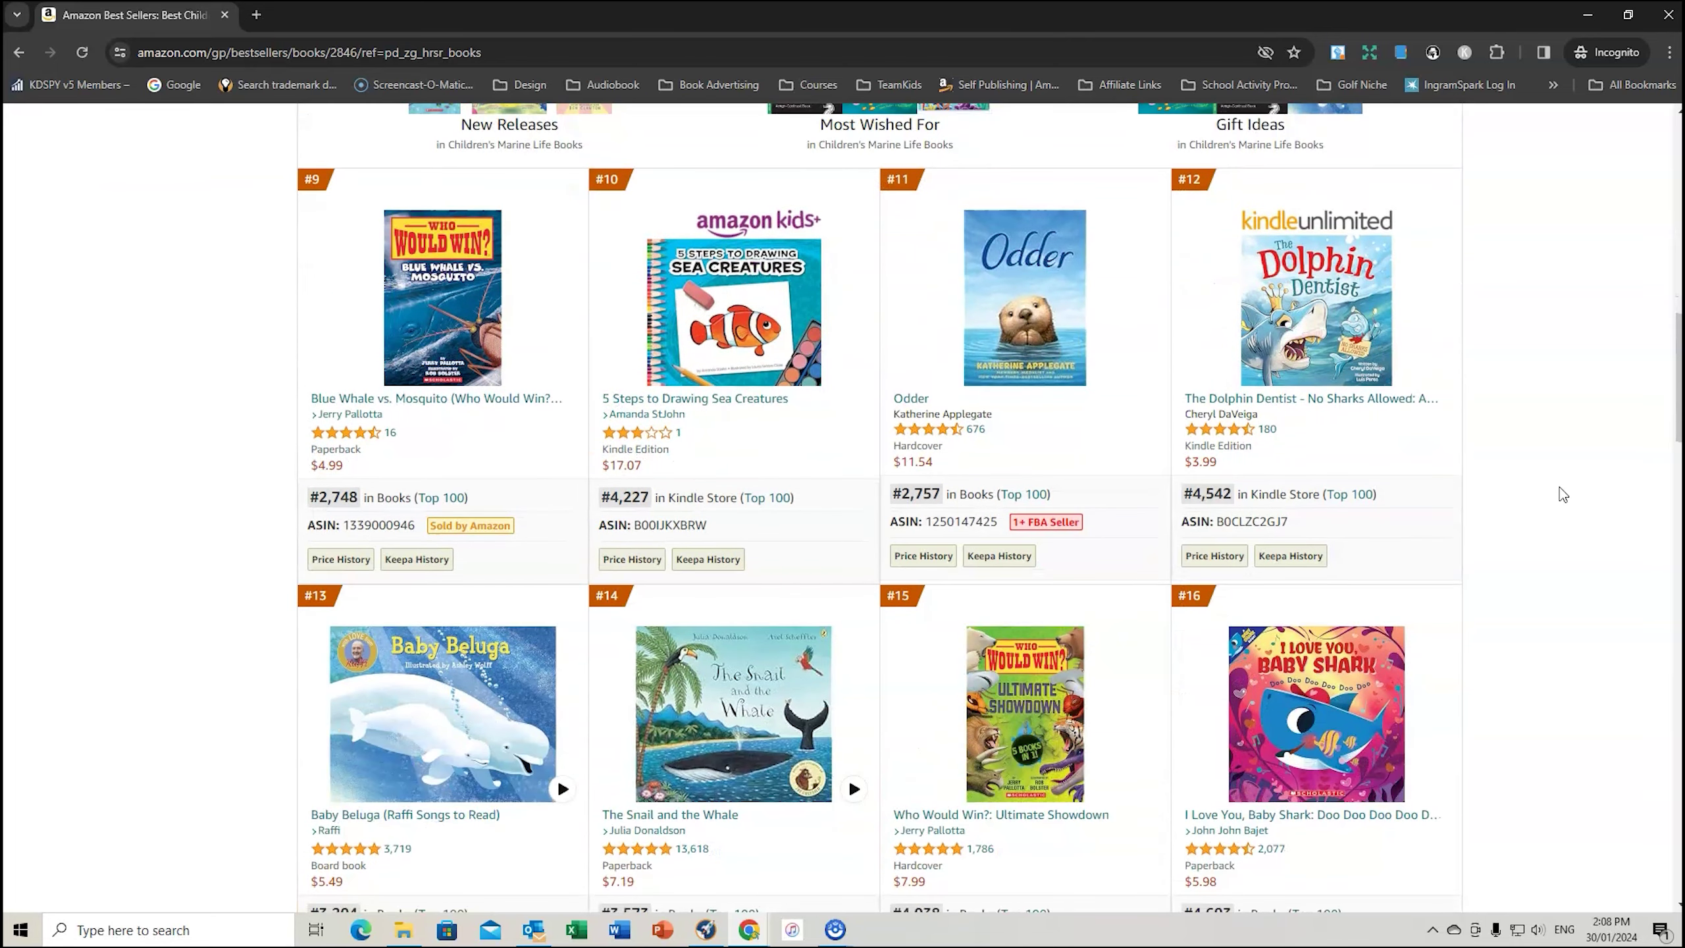
scroll(1563, 494, down, 2)
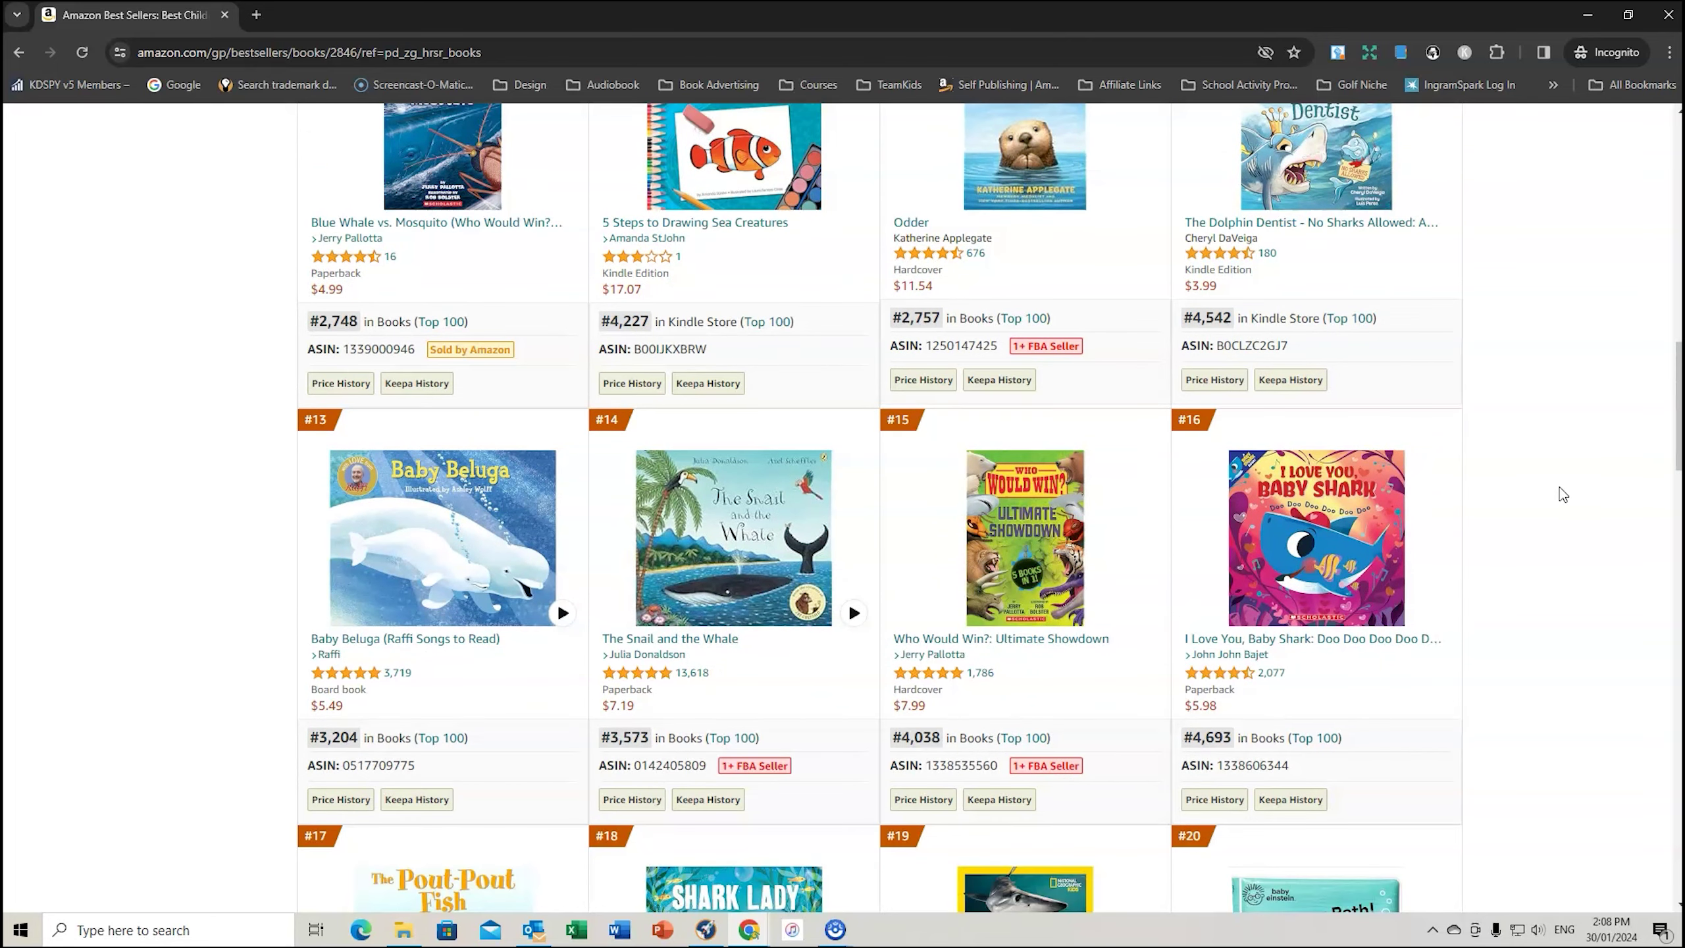
scroll(1563, 495, up, 2)
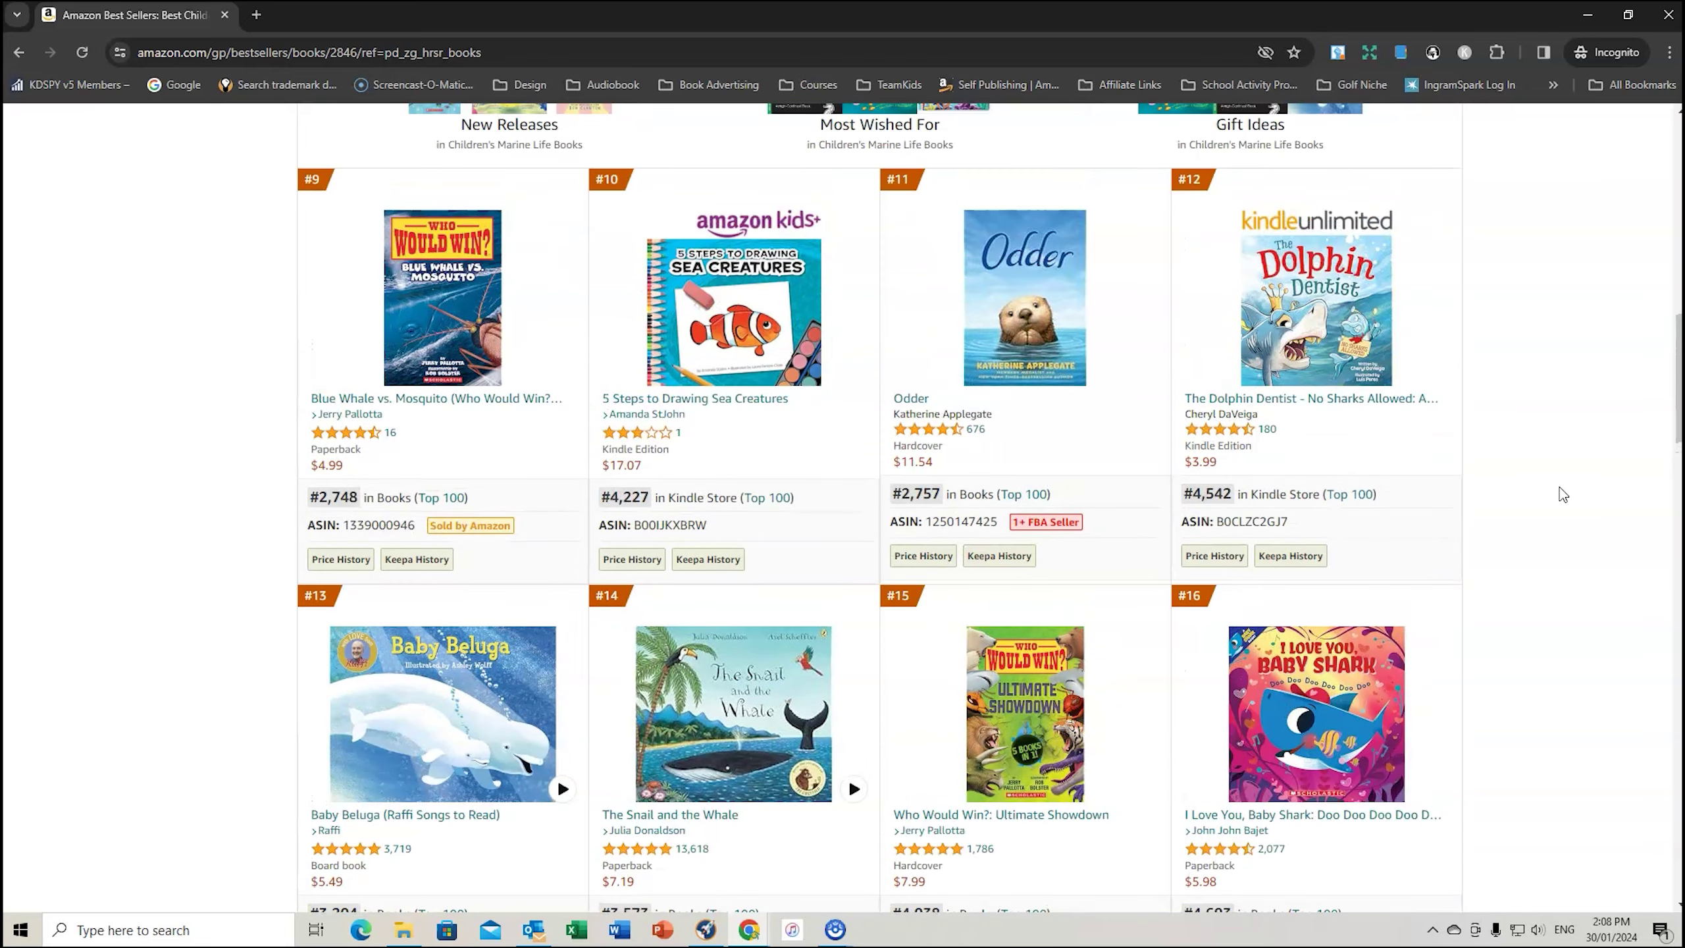
scroll(1563, 495, down, 8)
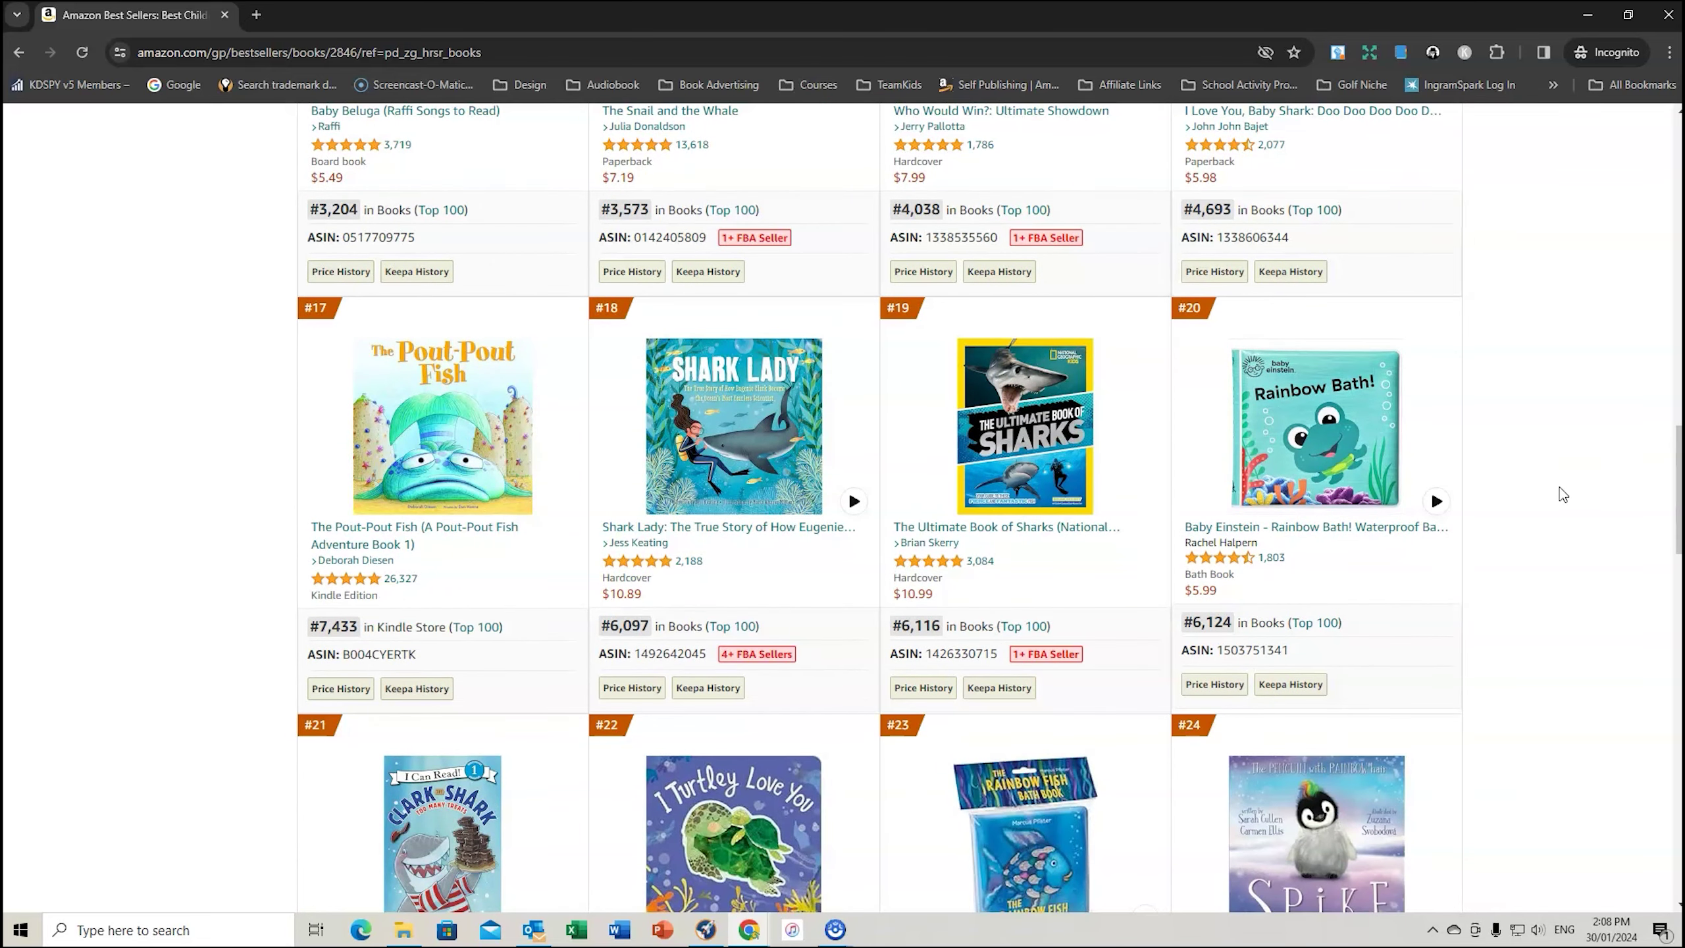
scroll(1563, 494, down, 1)
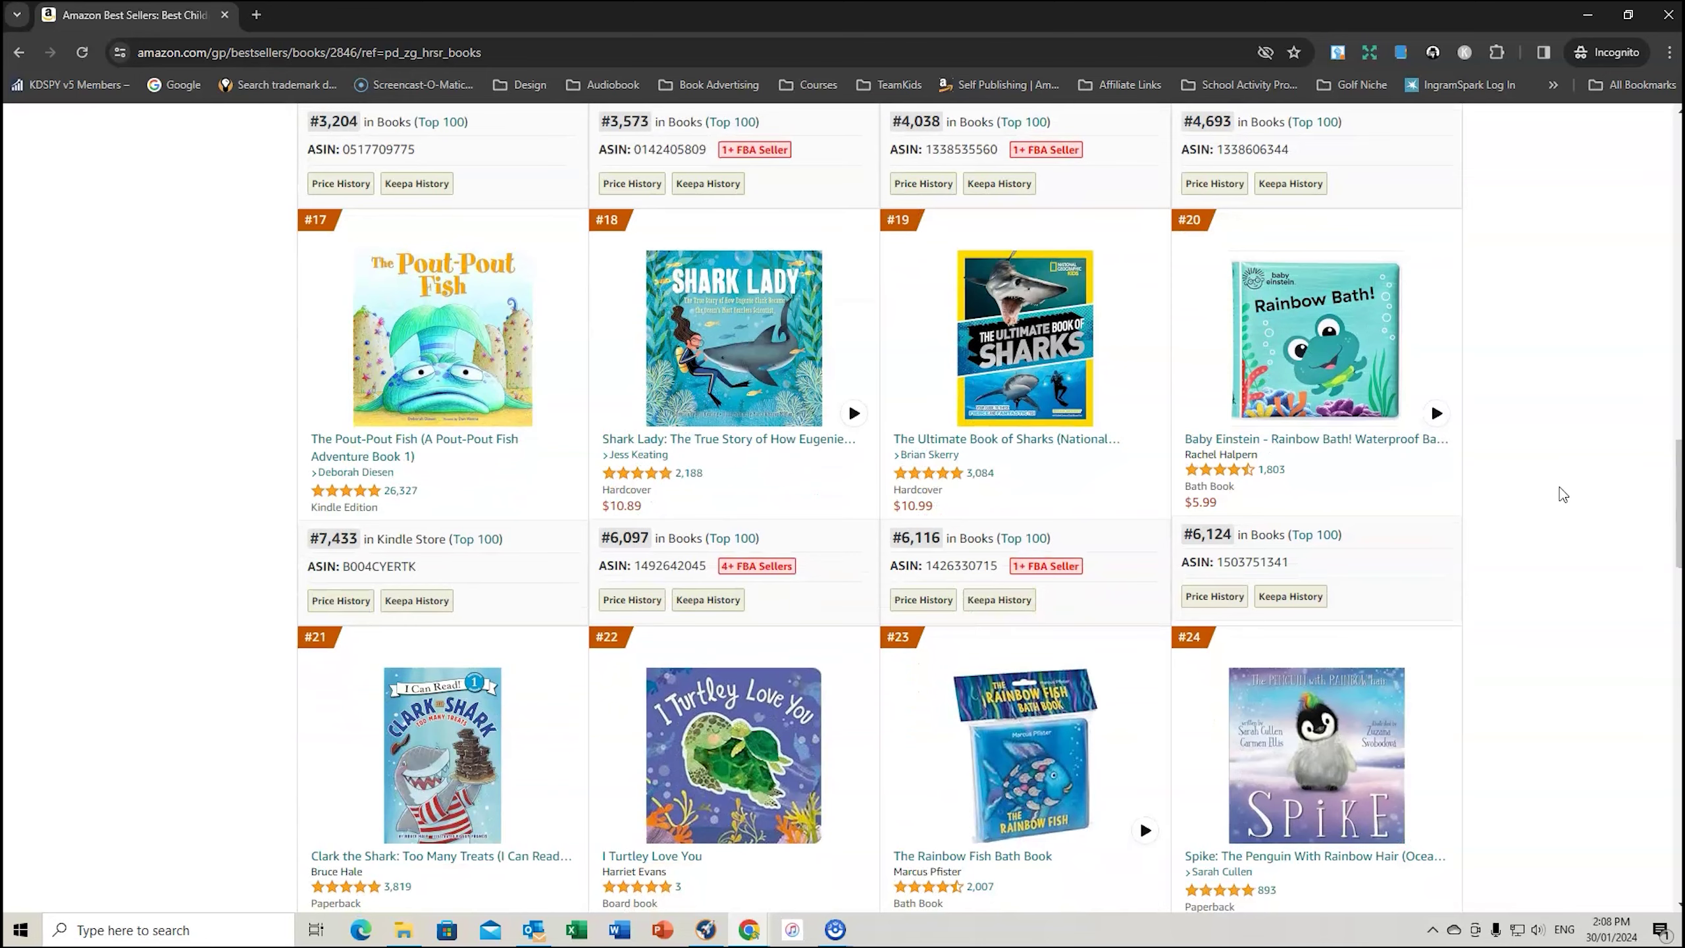
scroll(1563, 494, down, 4)
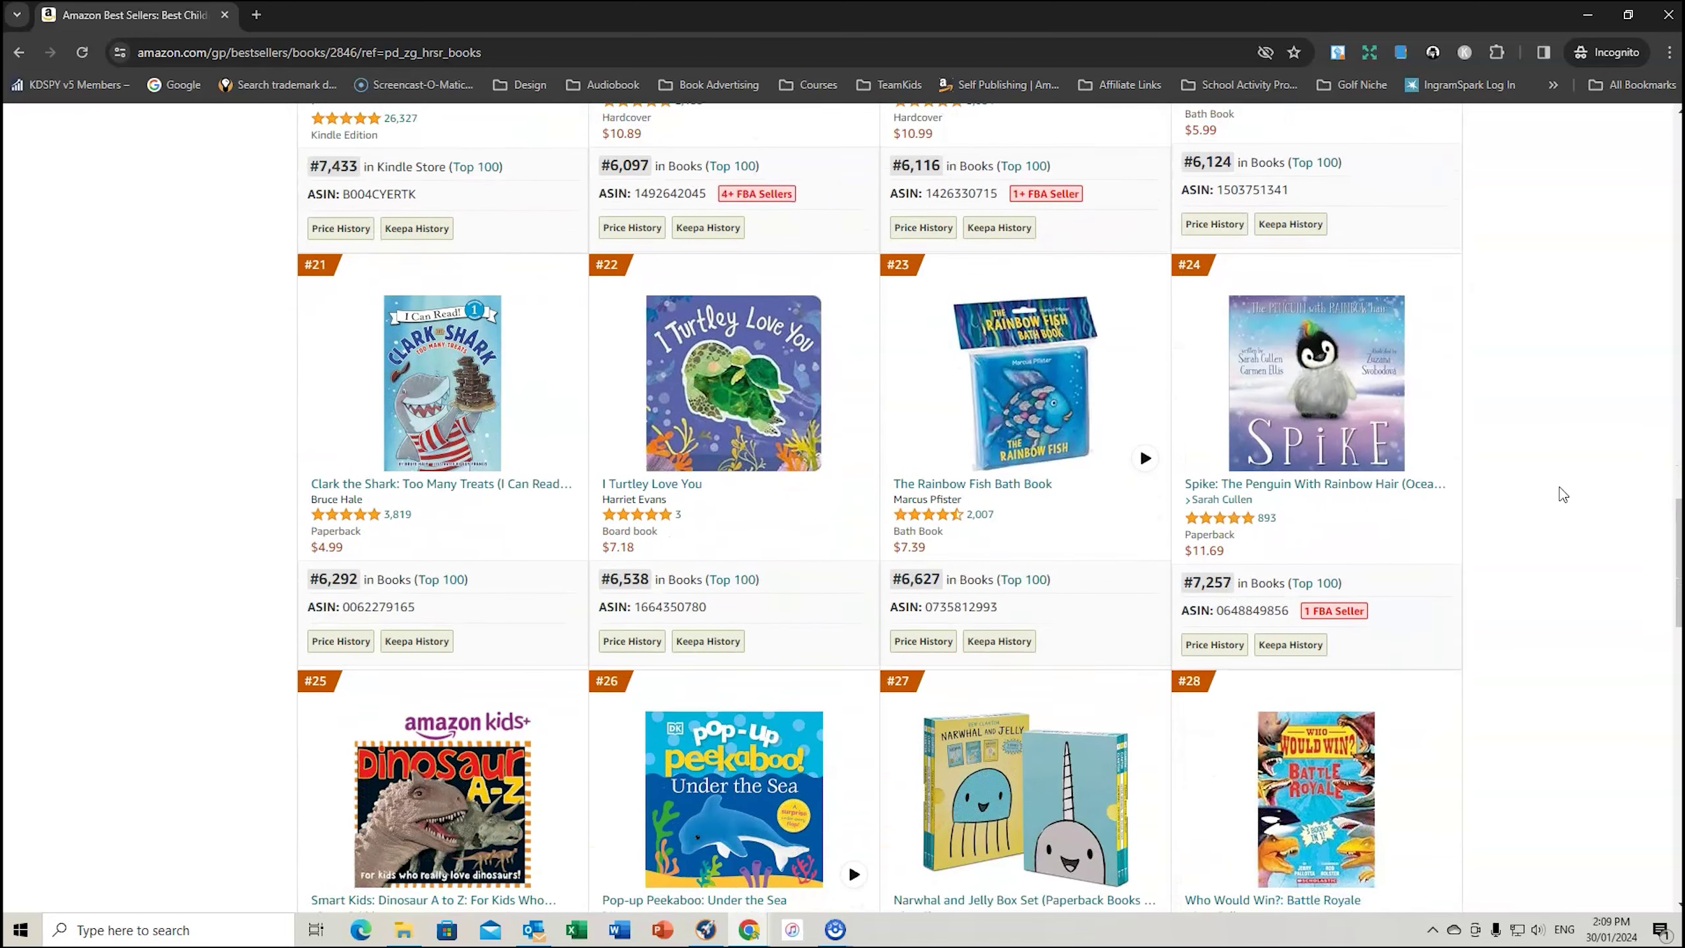
scroll(1562, 494, down, 1)
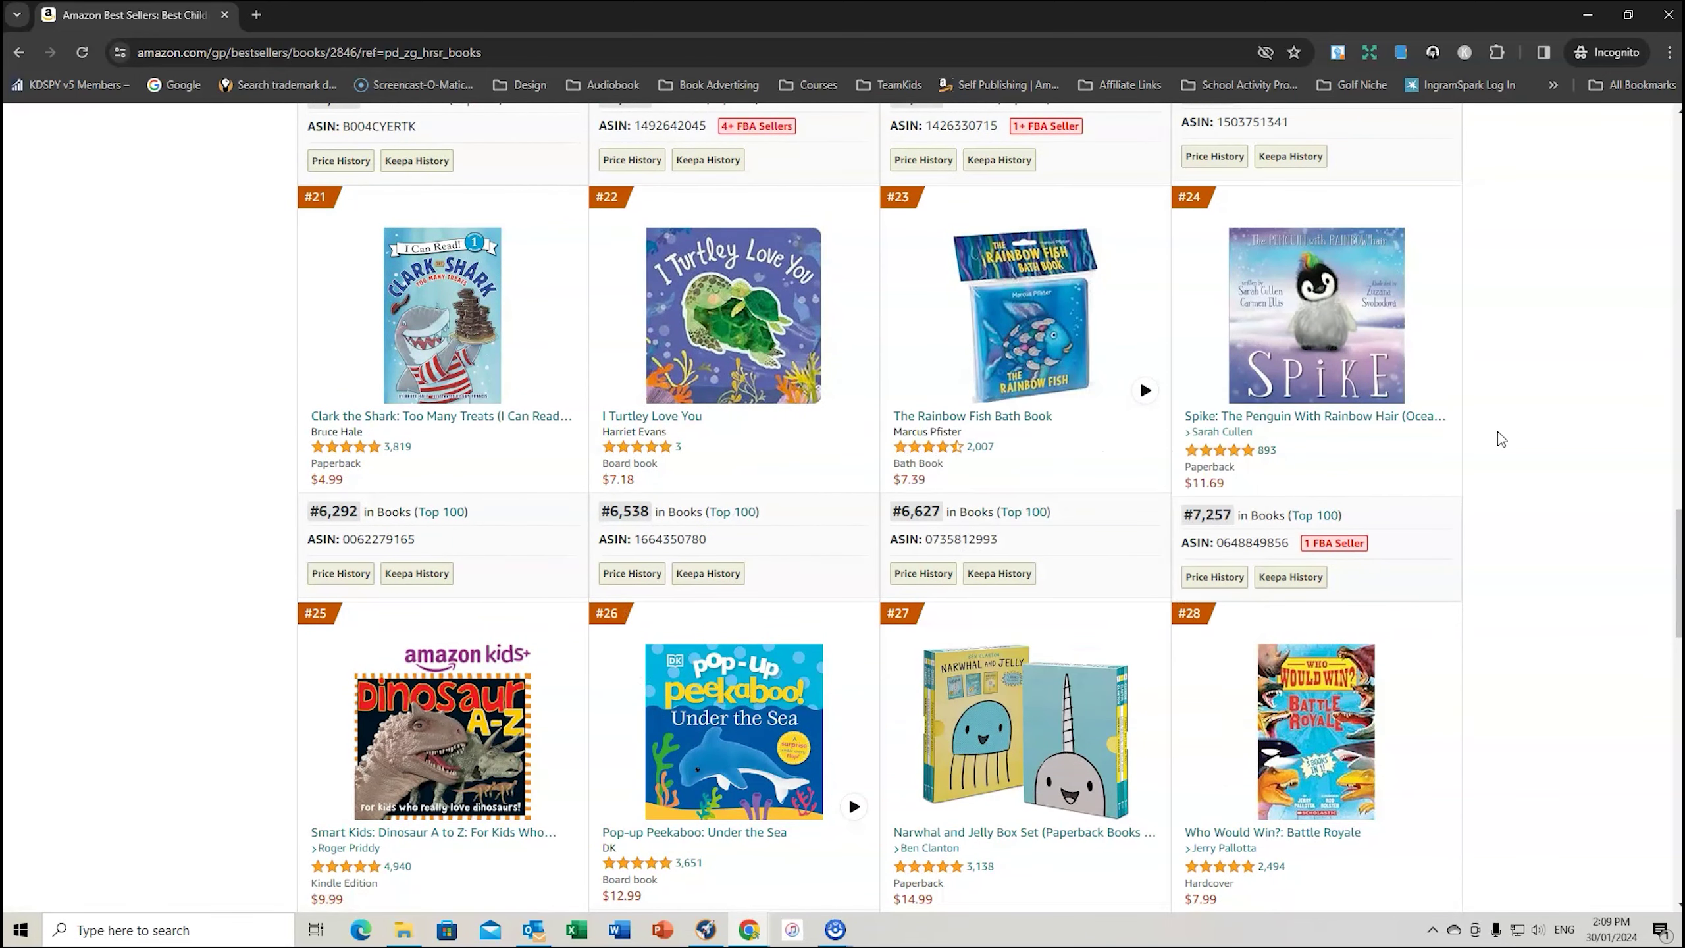
Preview the product details of the turtle board book "I Turtley Love You" and open its product page.
scroll(1559, 443, down, 1)
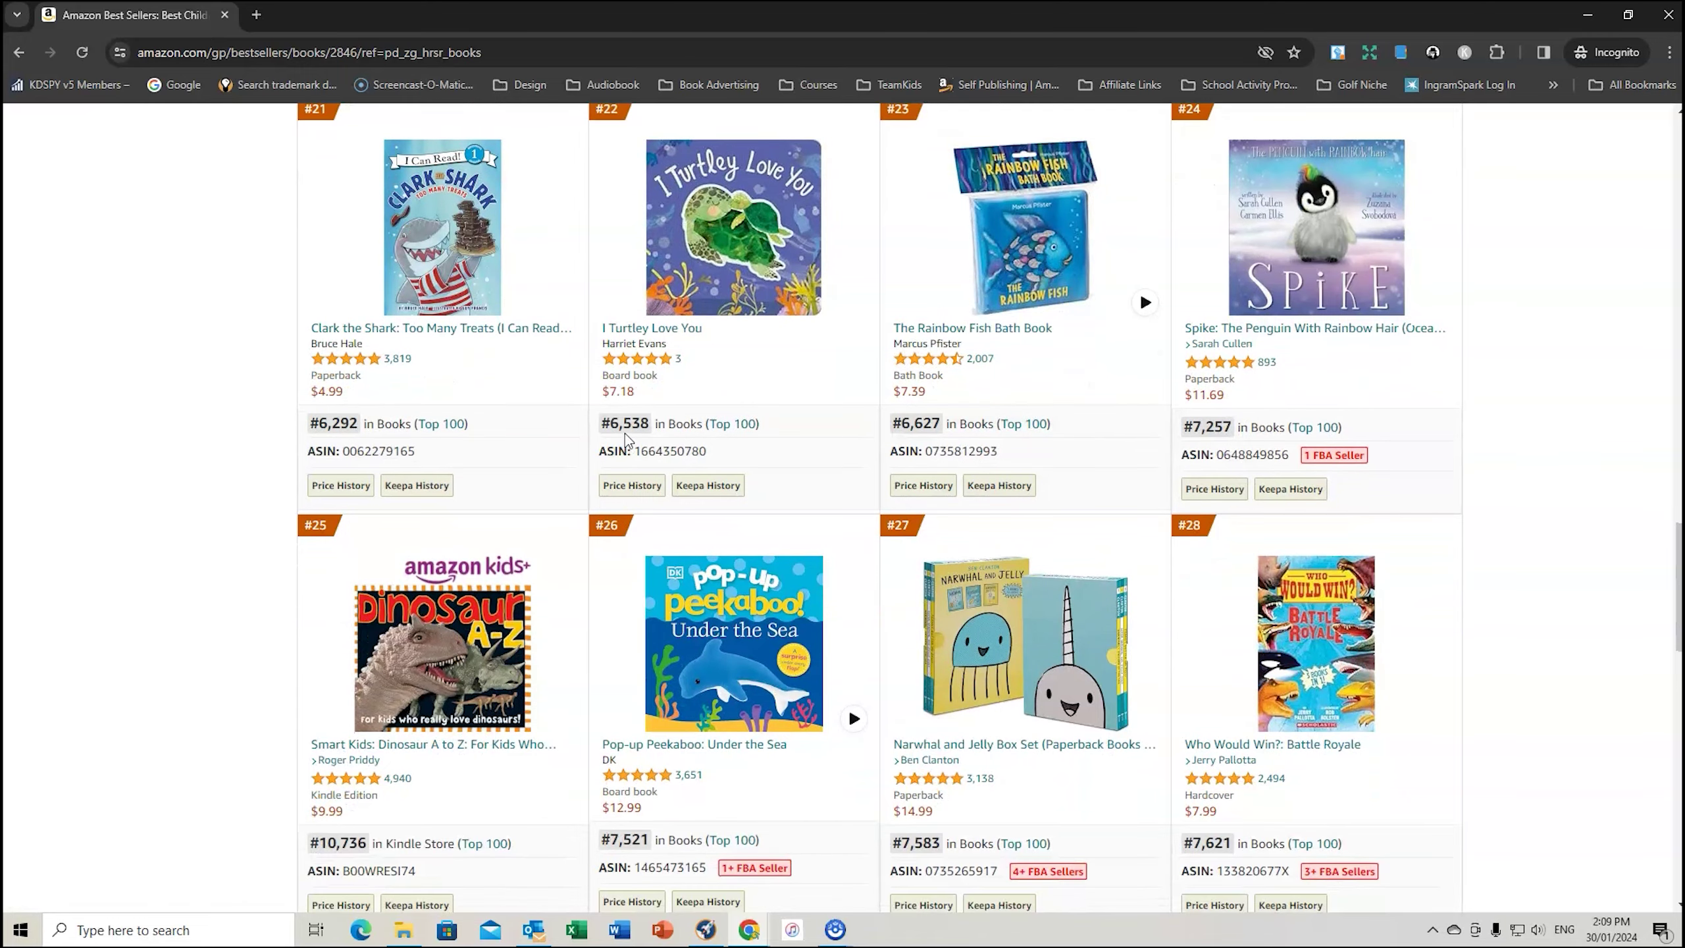
scroll(1493, 557, up, 2)
mouse_move(826, 427)
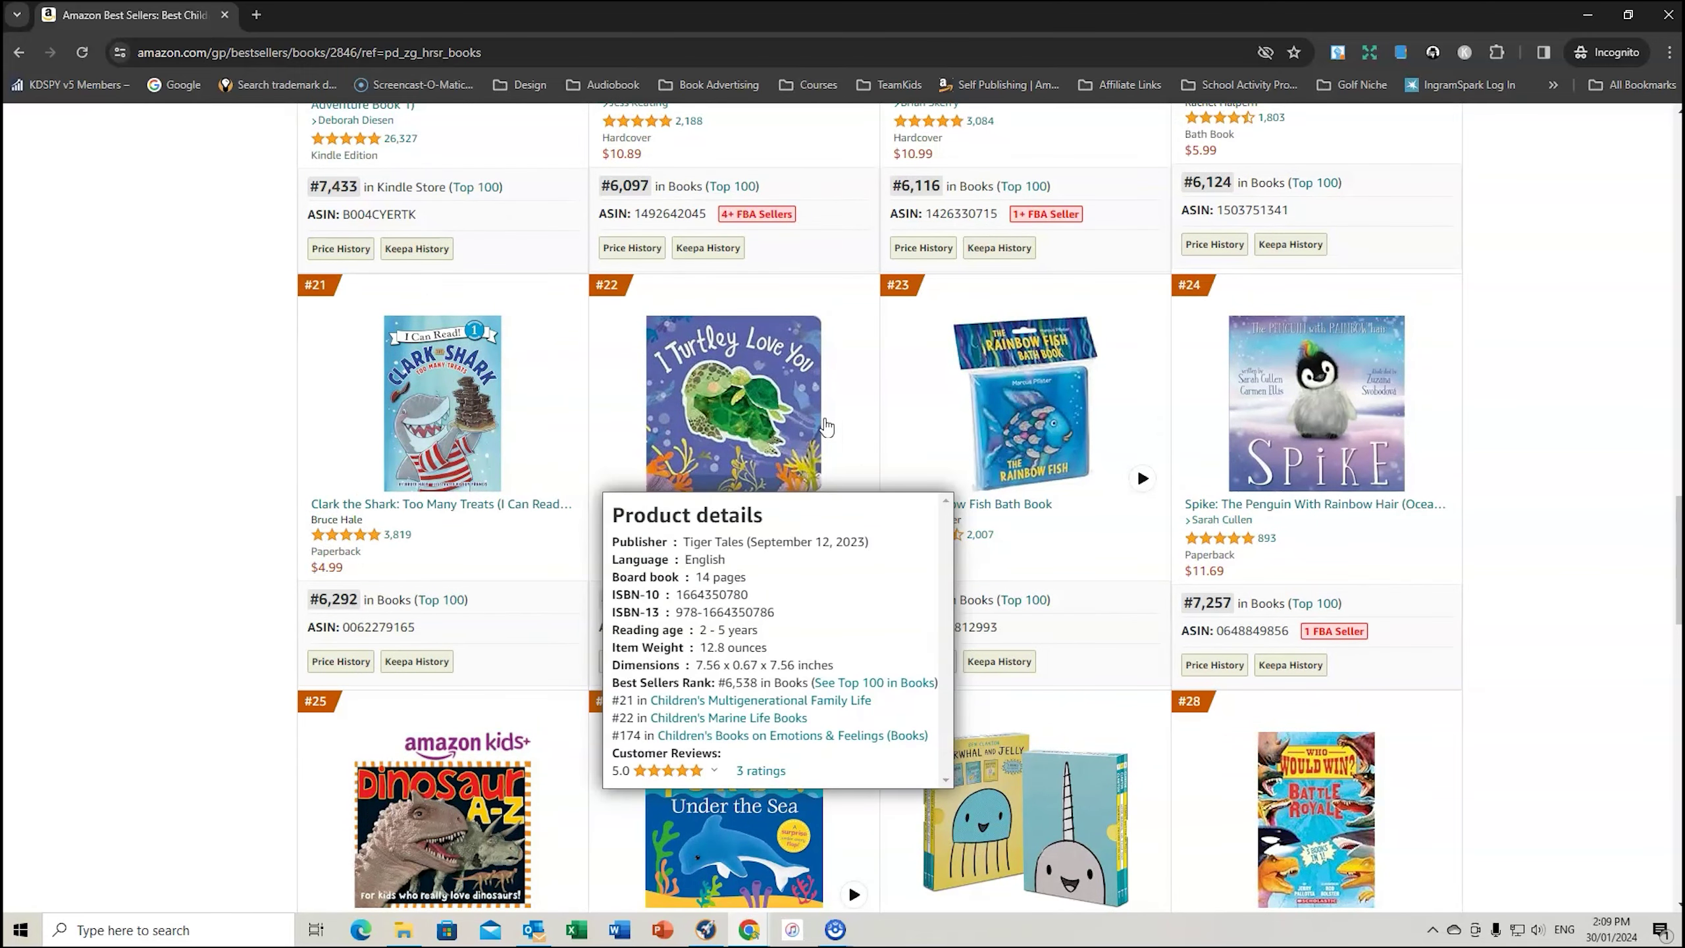
click(717, 423)
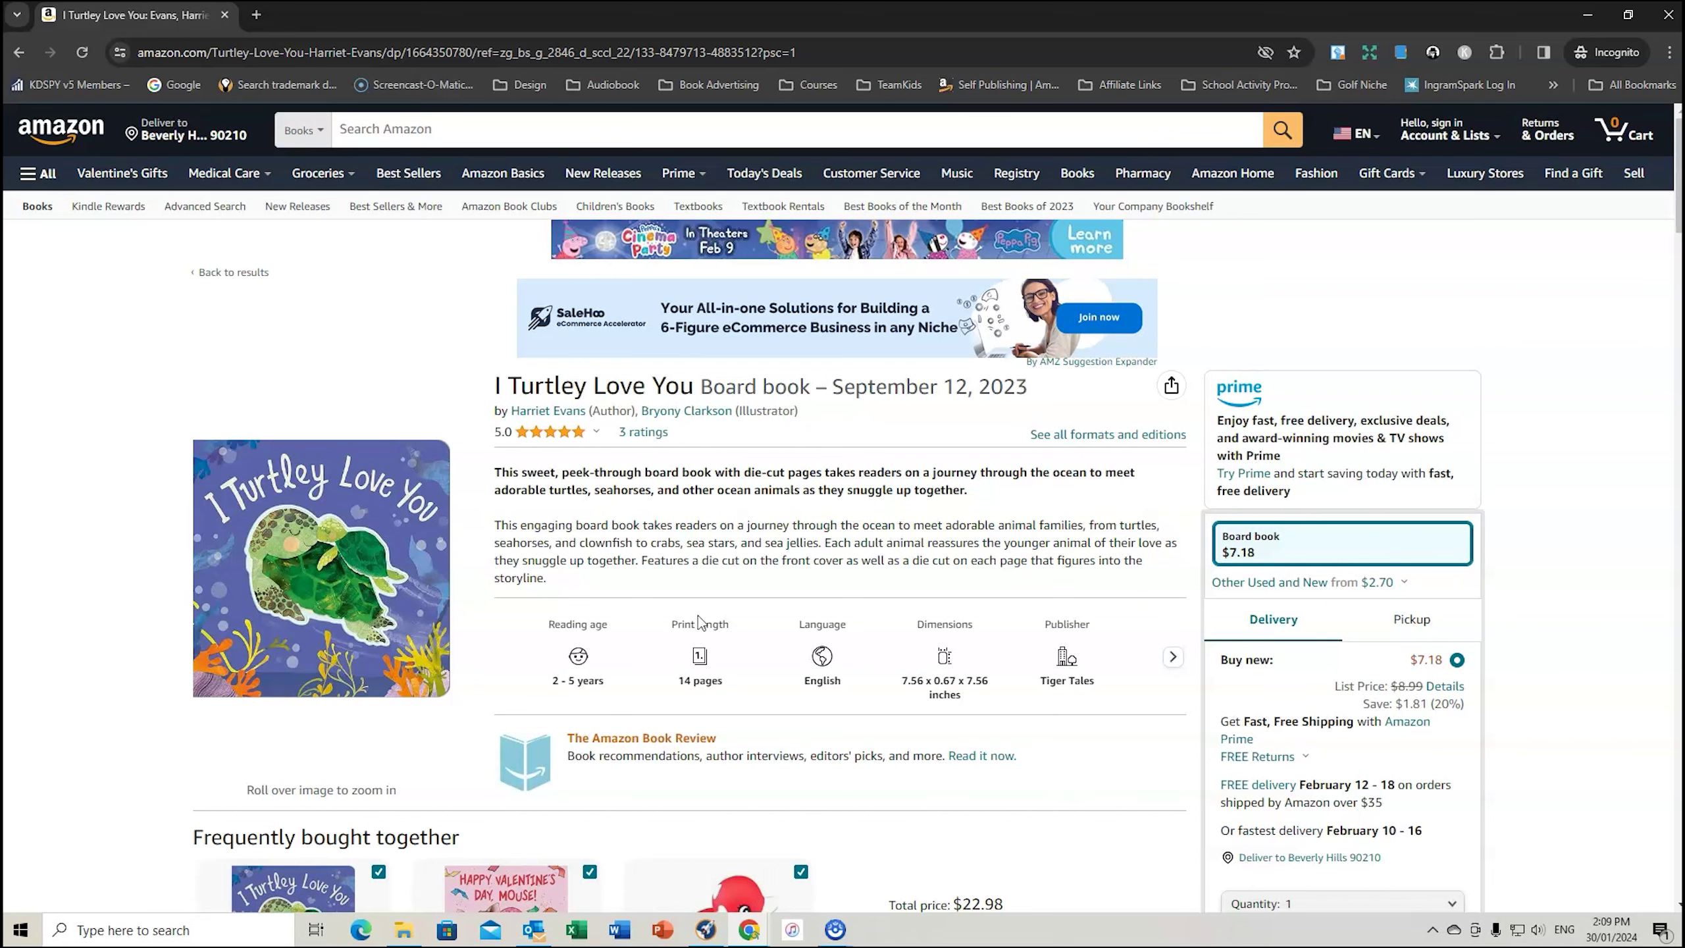
Examine the description and publisher images of "I Turtley Love You".
scroll(670, 435, down, 1)
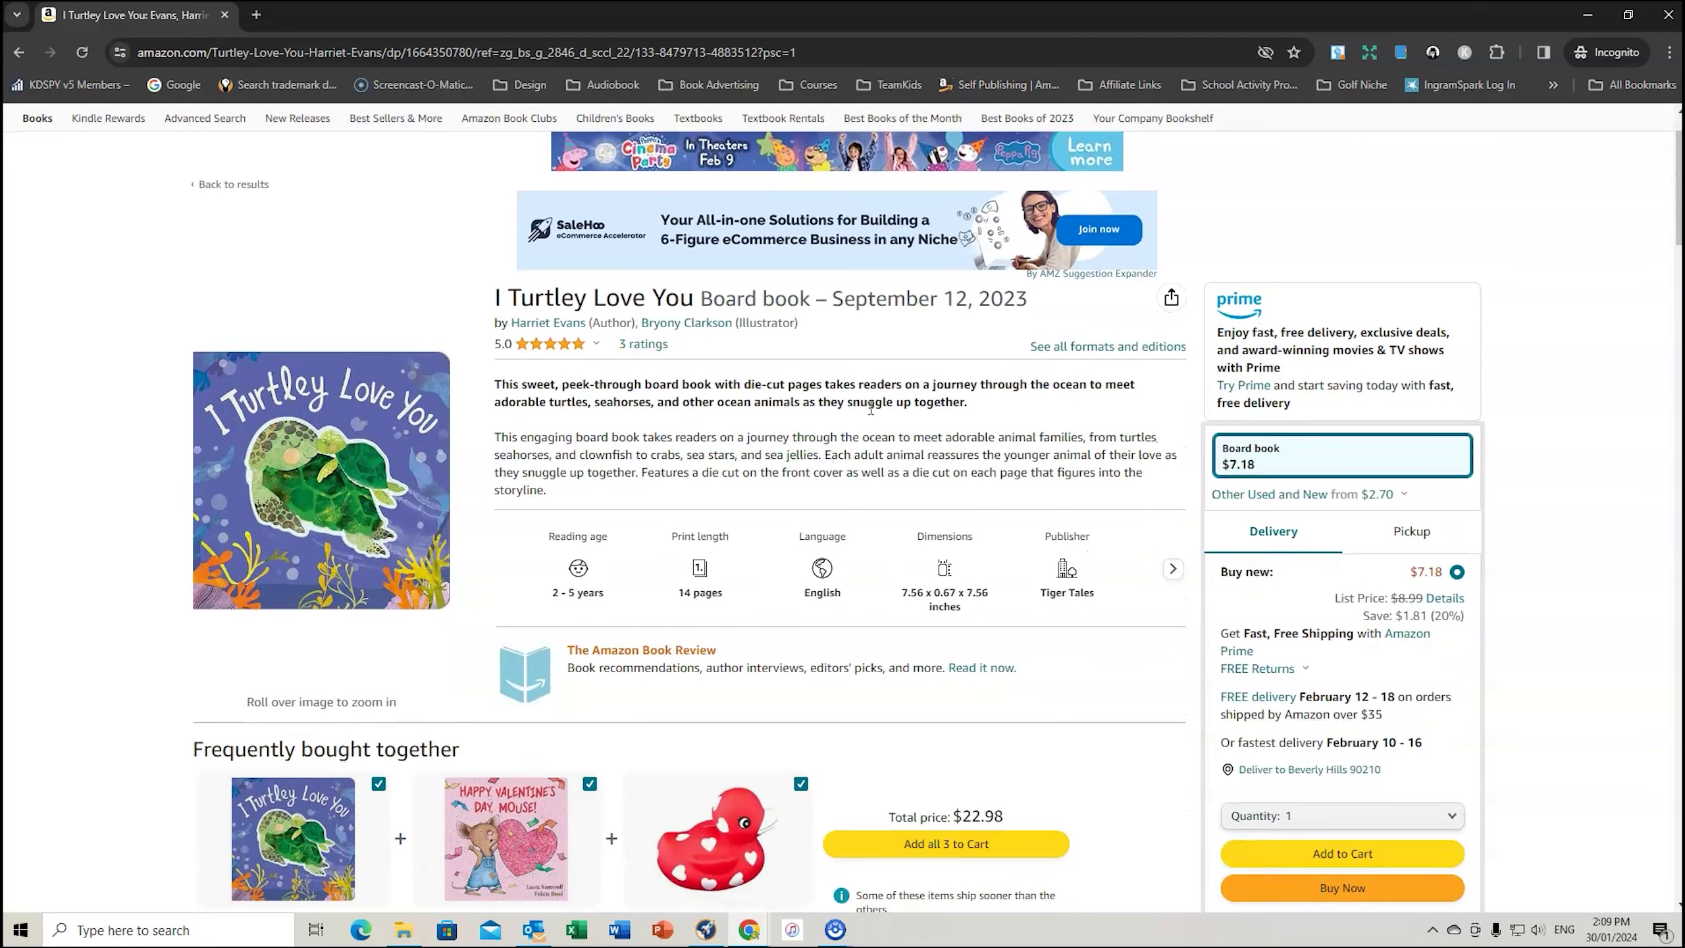
scroll(863, 378, down, 1)
scroll(657, 377, down, 20)
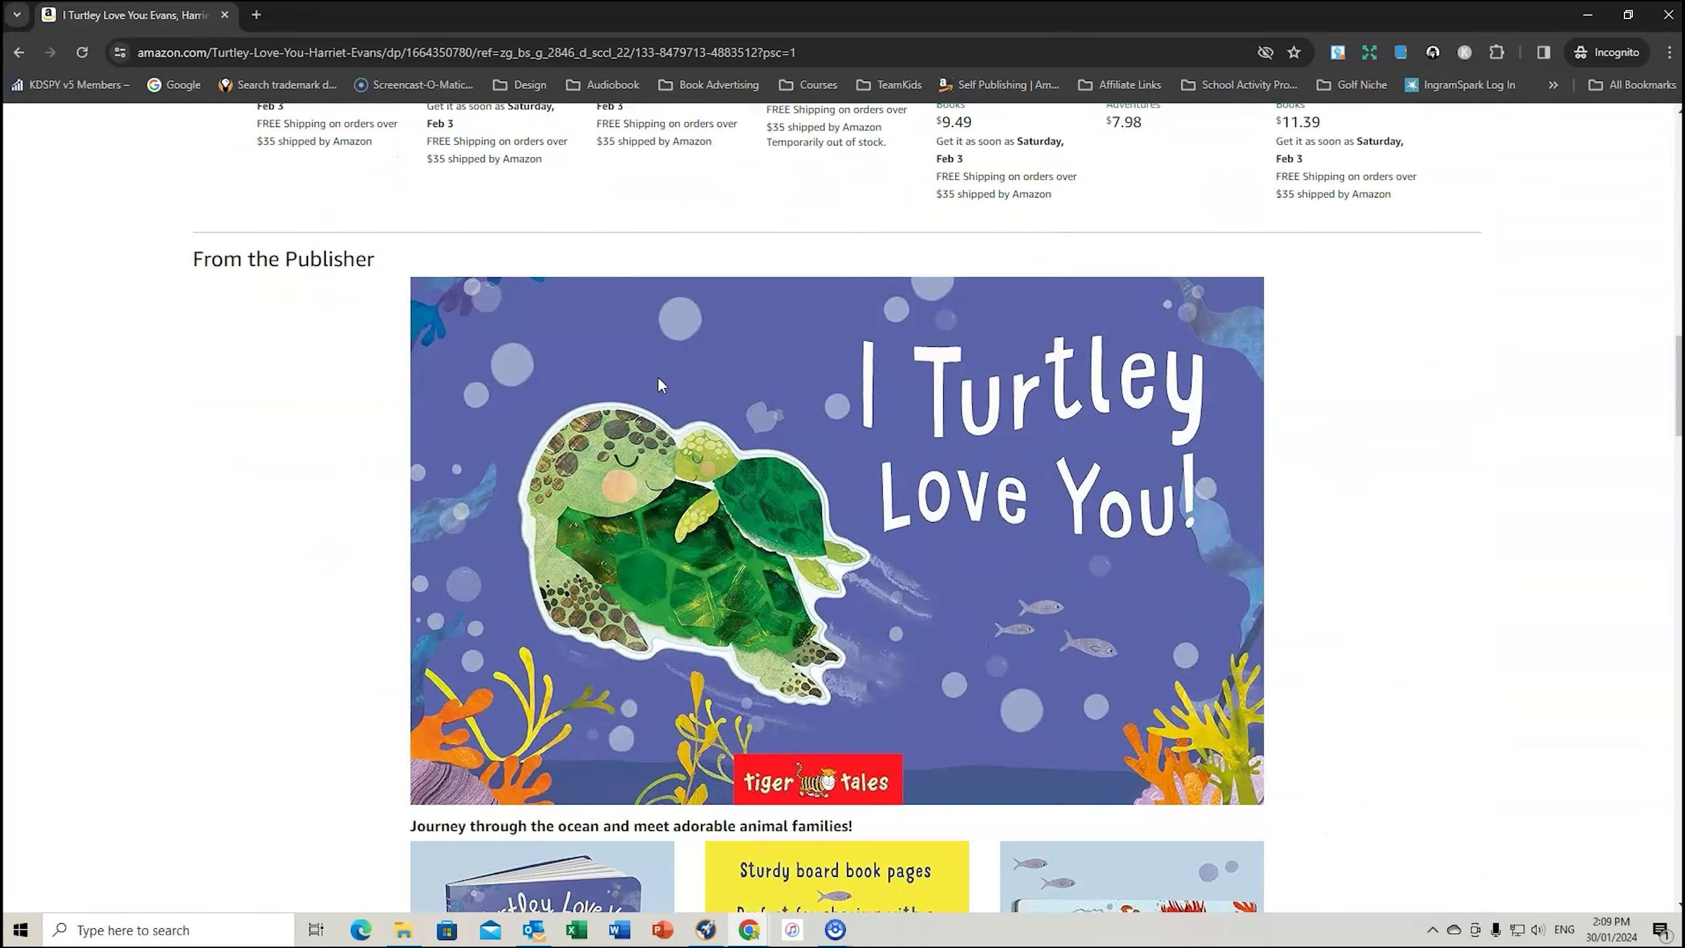
scroll(893, 391, down, 1)
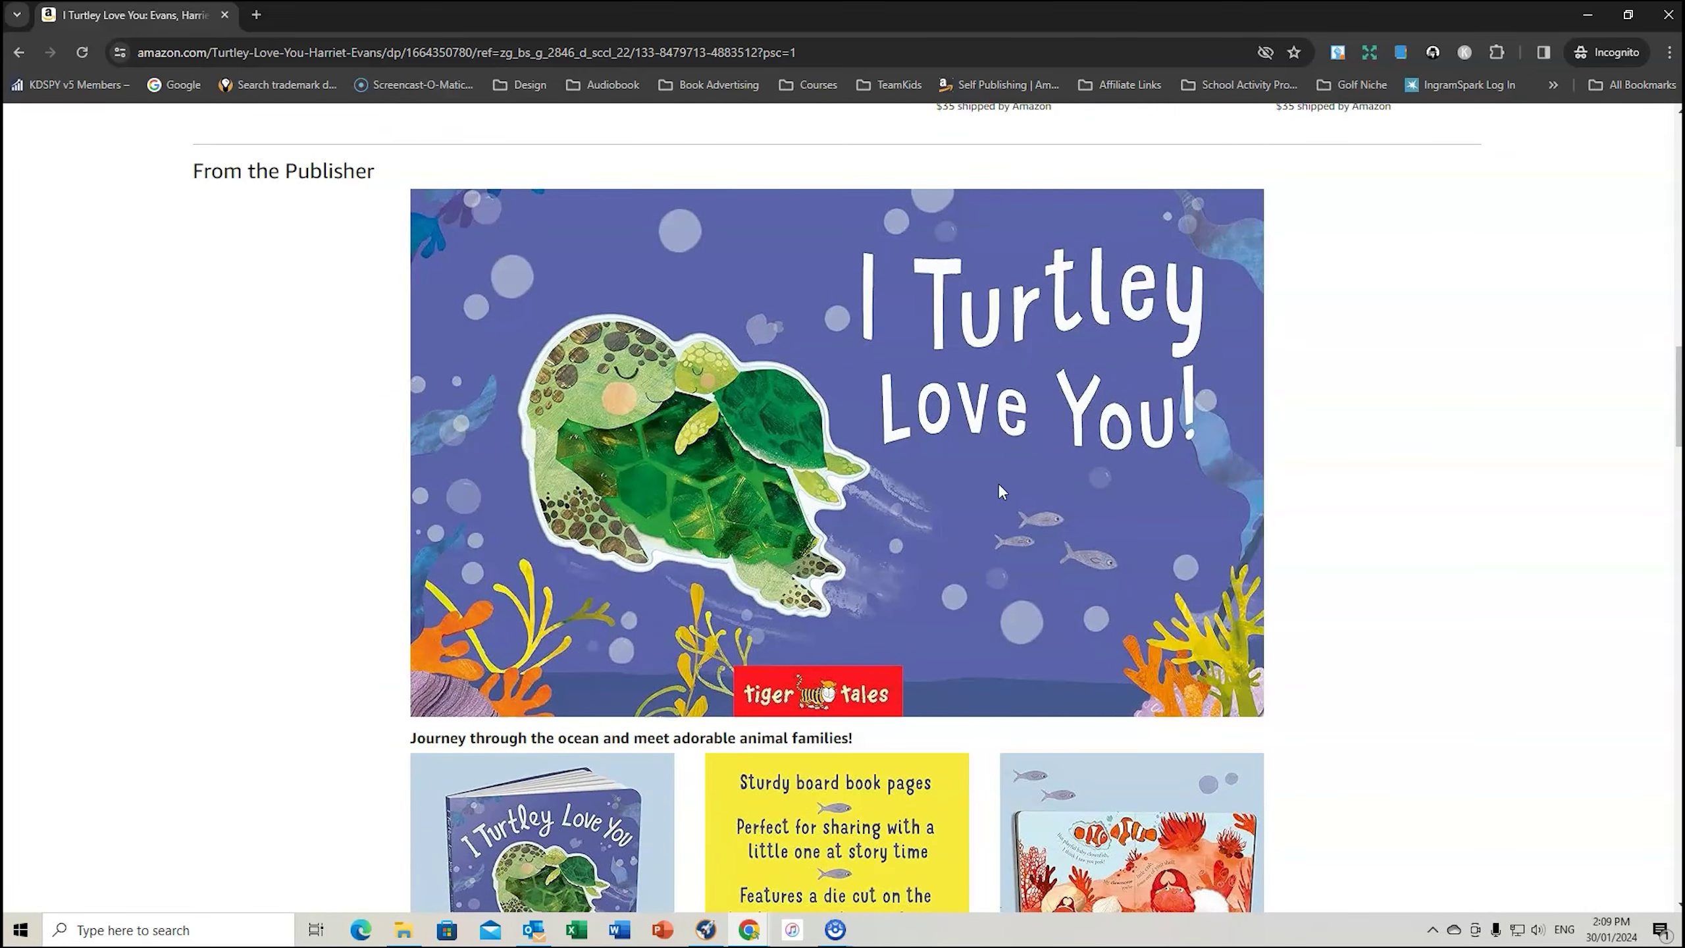
scroll(1224, 487, down, 5)
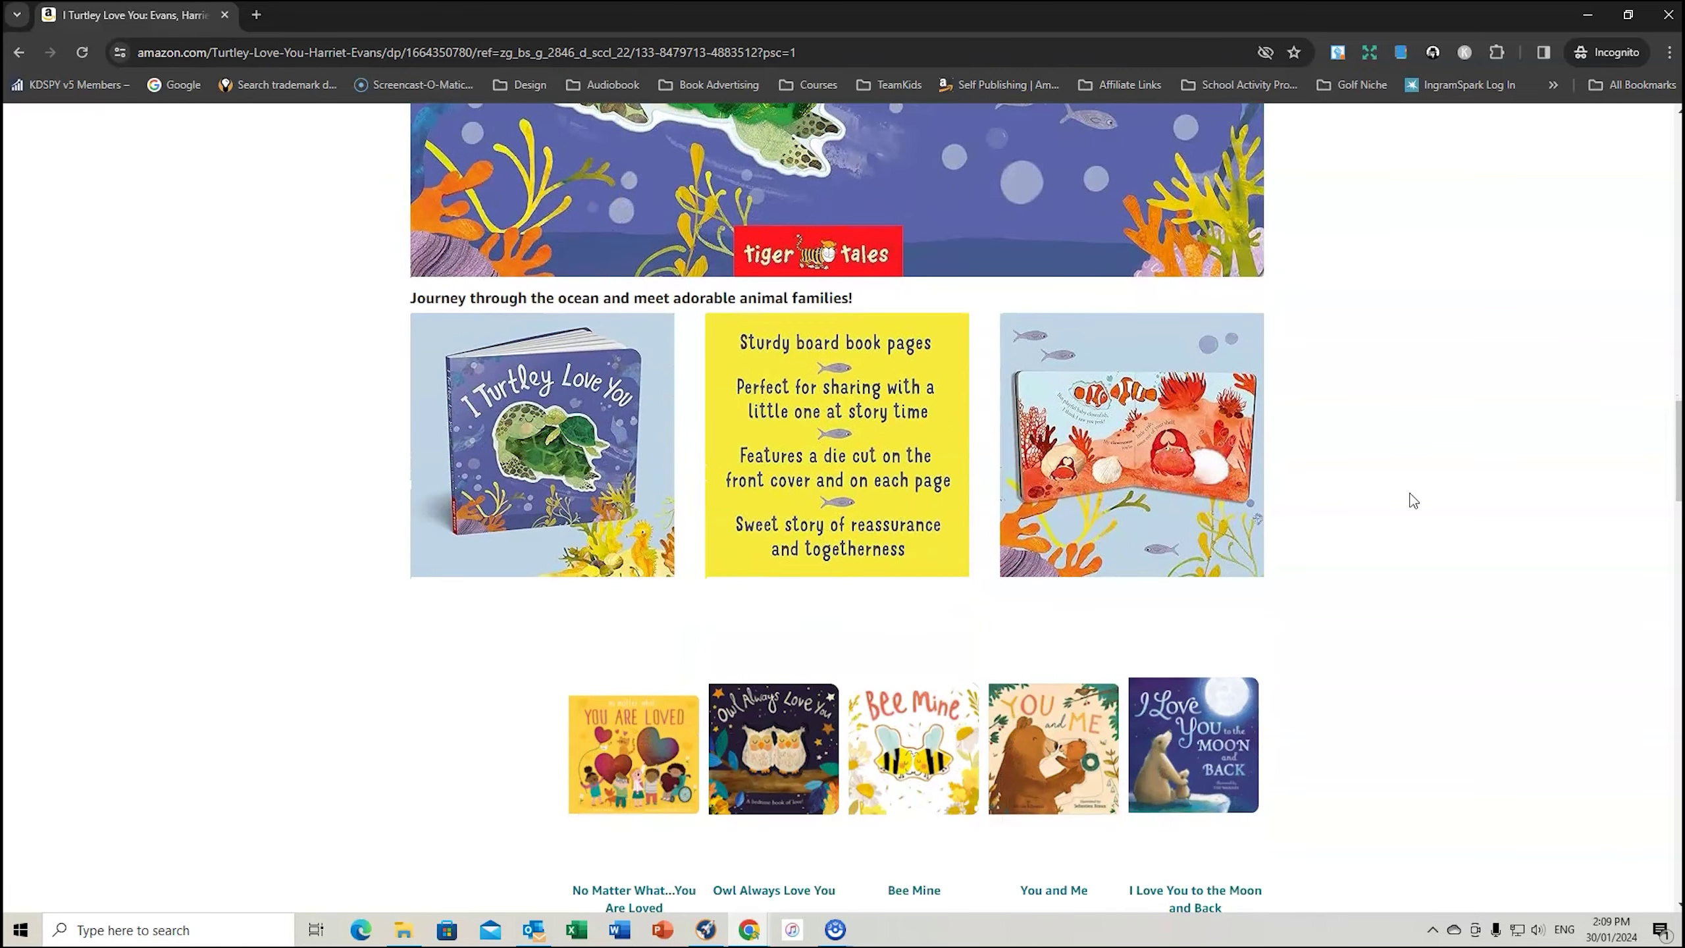
Examine the board book's publication date, best seller ranks and customer reviews.
scroll(1413, 500, down, 12)
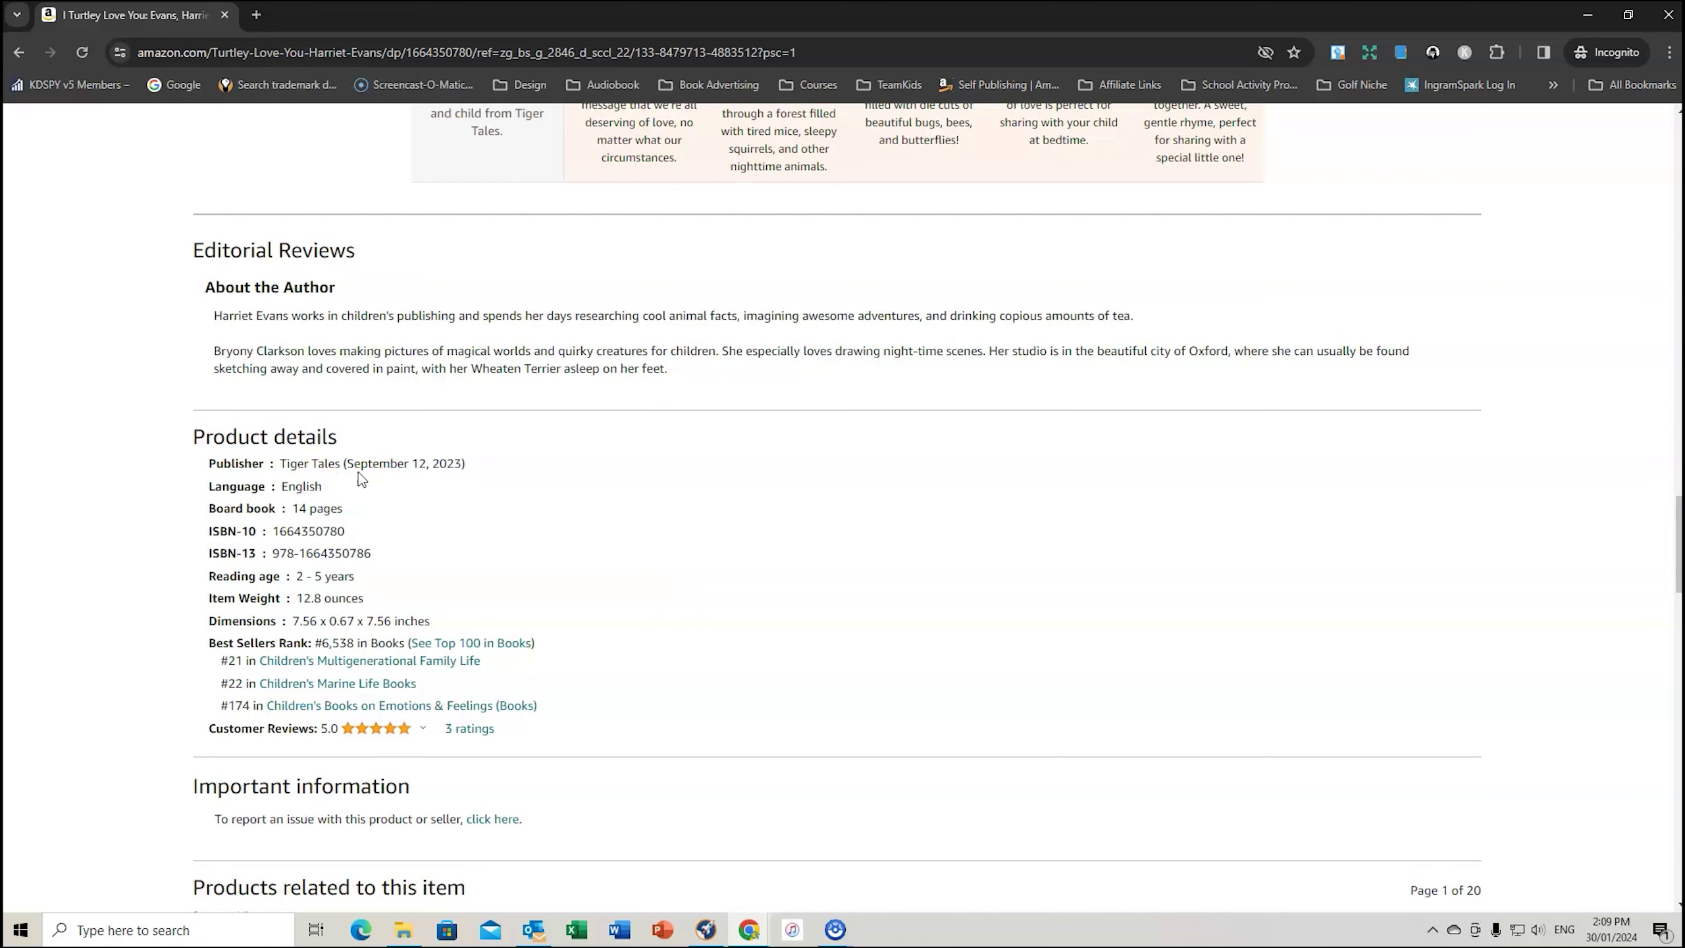
scroll(966, 535, down, 1)
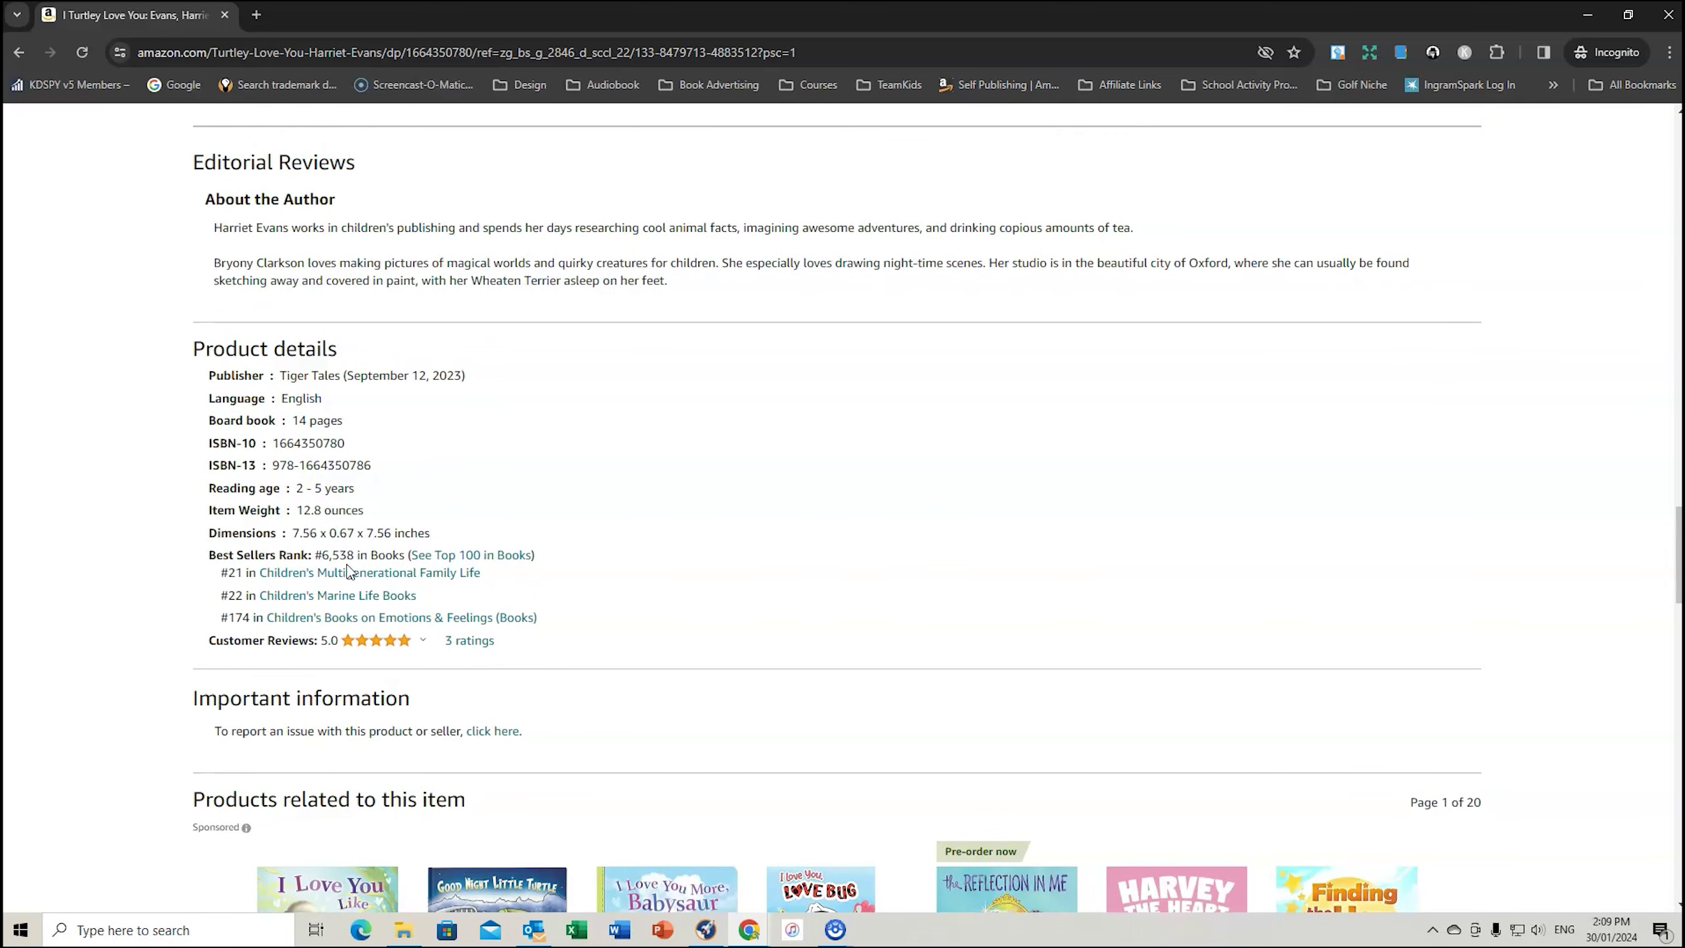
scroll(1202, 610, down, 10)
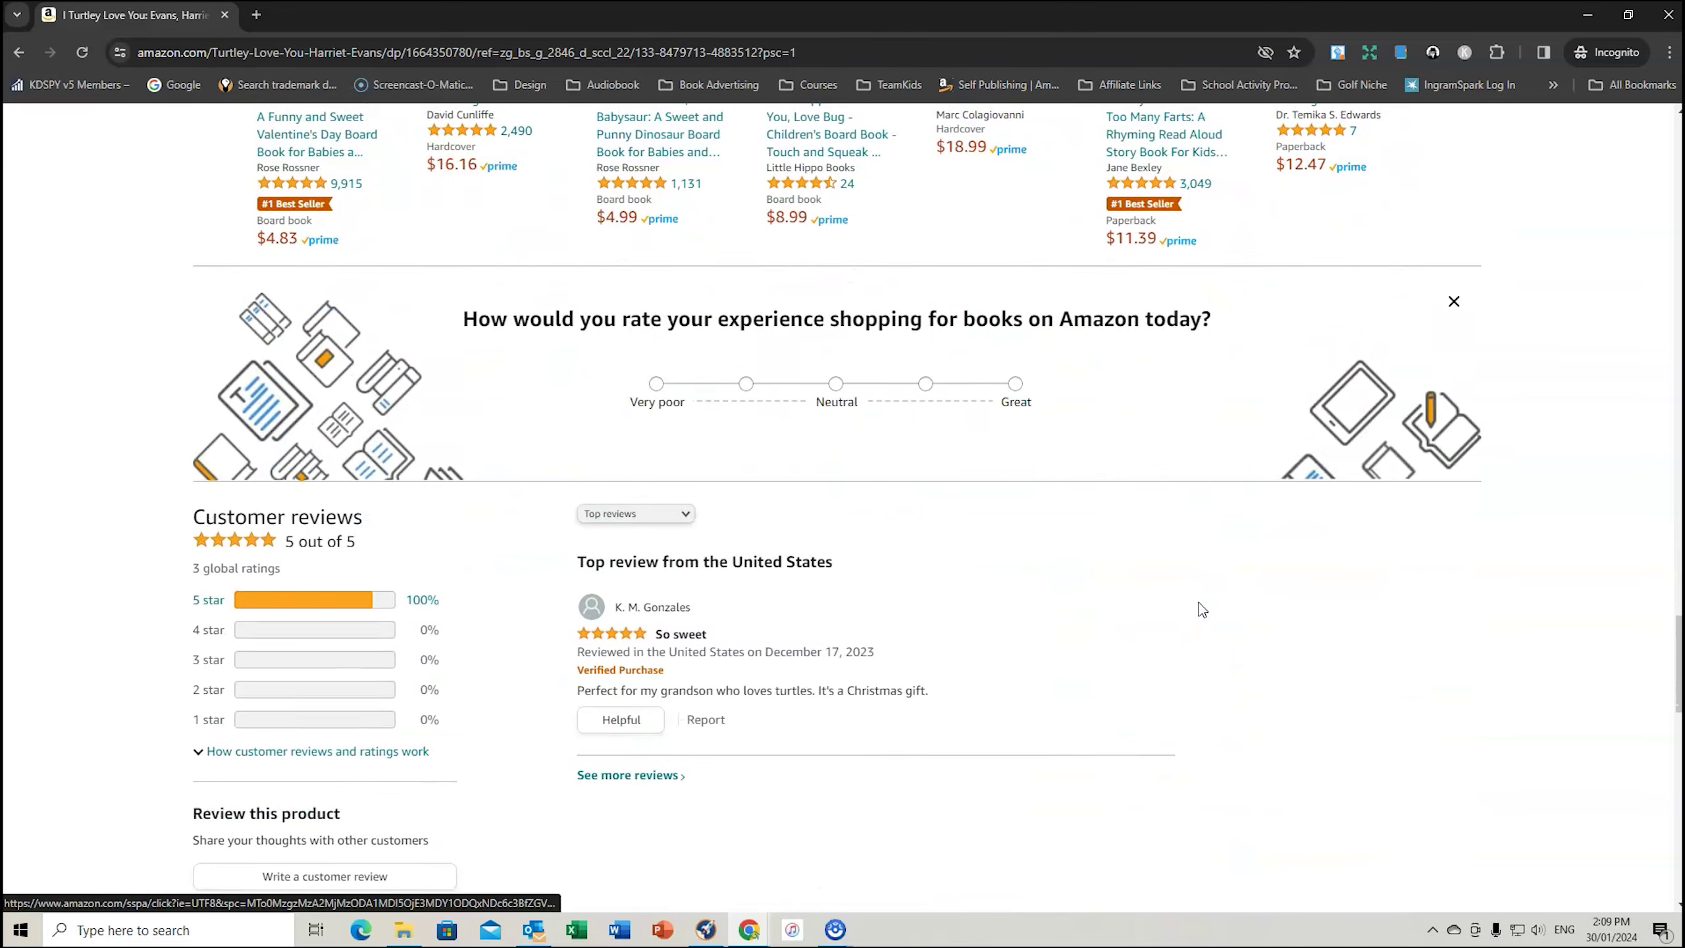
scroll(1202, 610, down, 1)
scroll(1199, 609, down, 1)
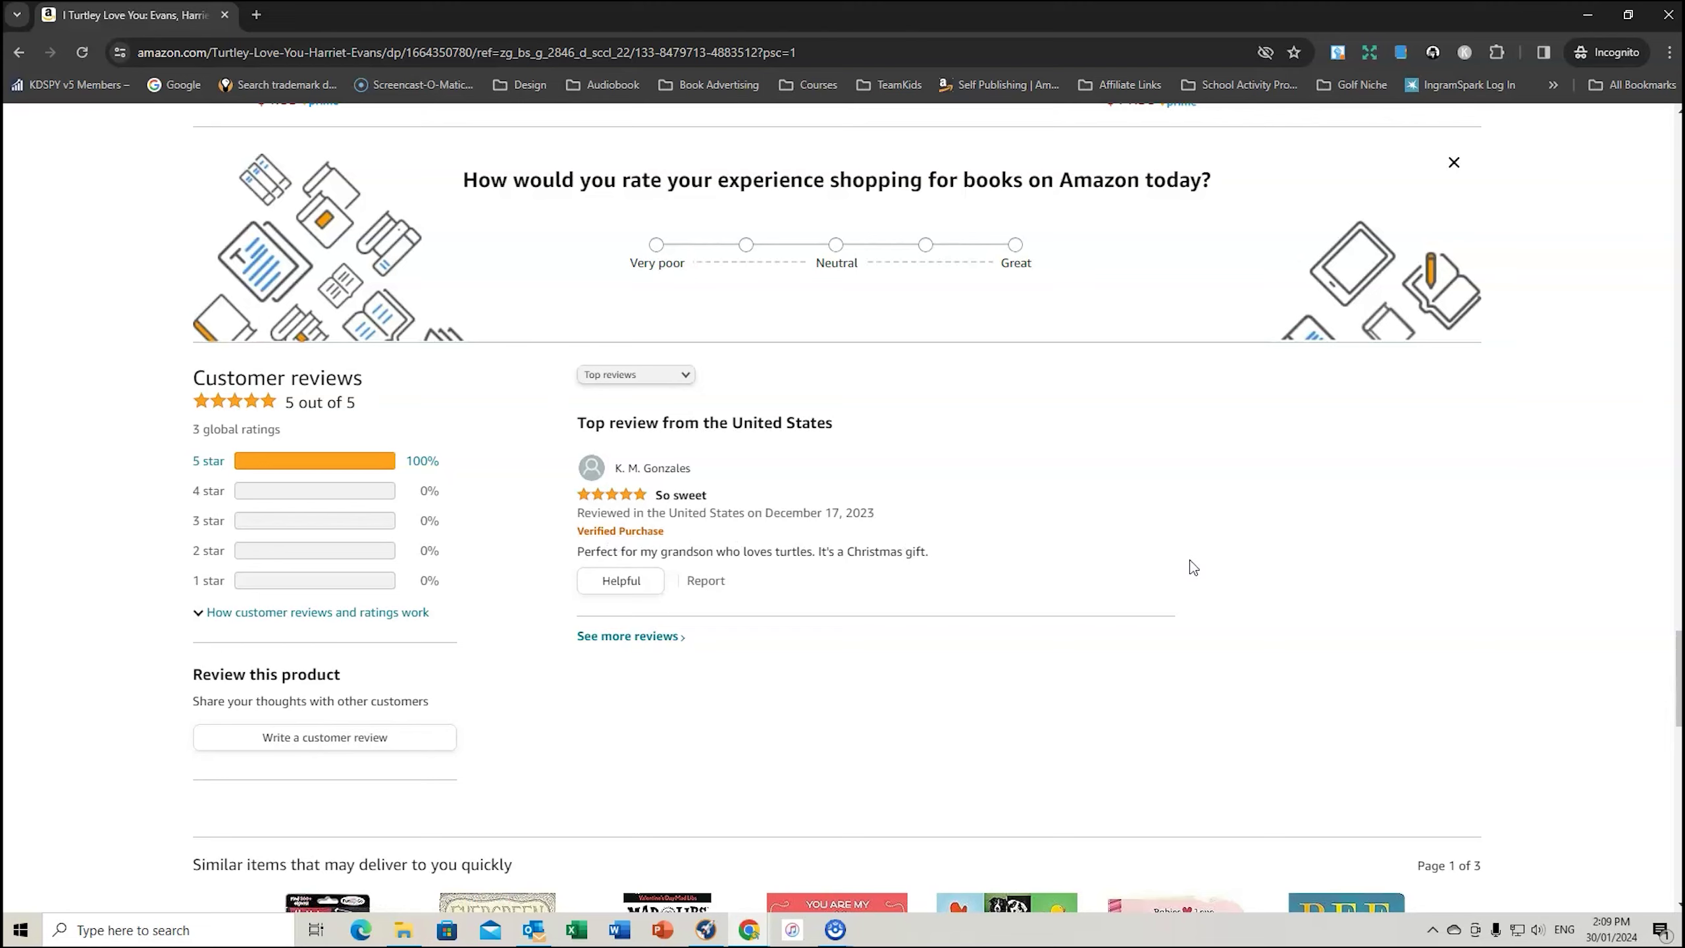
scroll(1192, 566, up, 20)
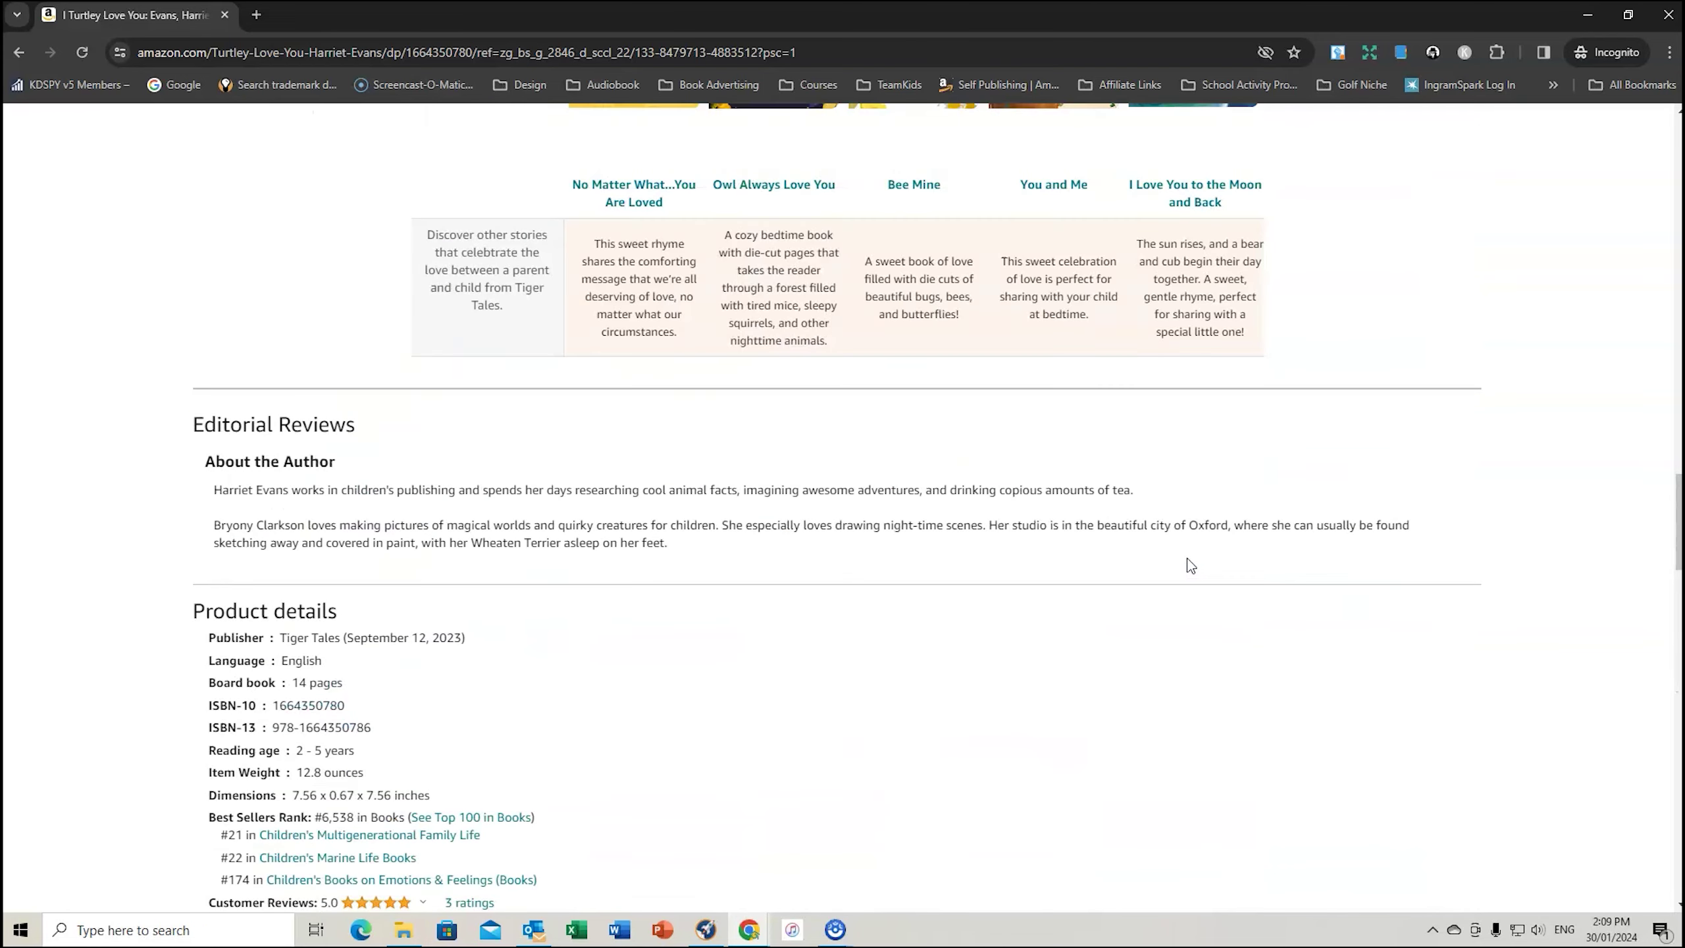
scroll(1191, 566, down, 1)
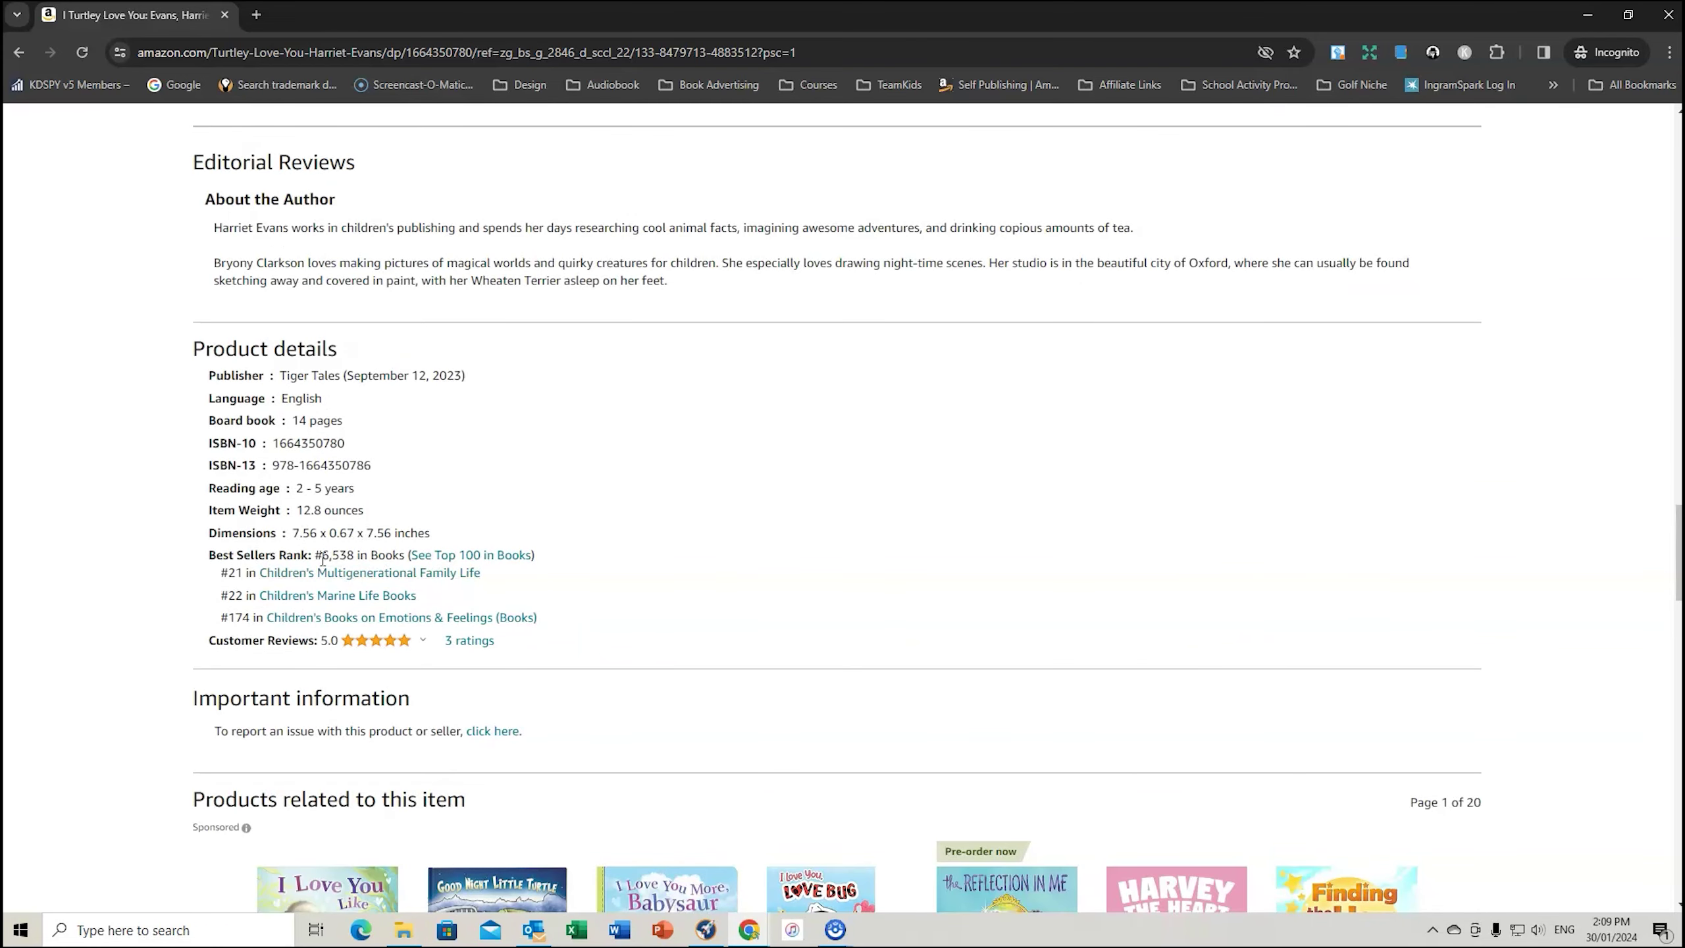
scroll(968, 601, up, 20)
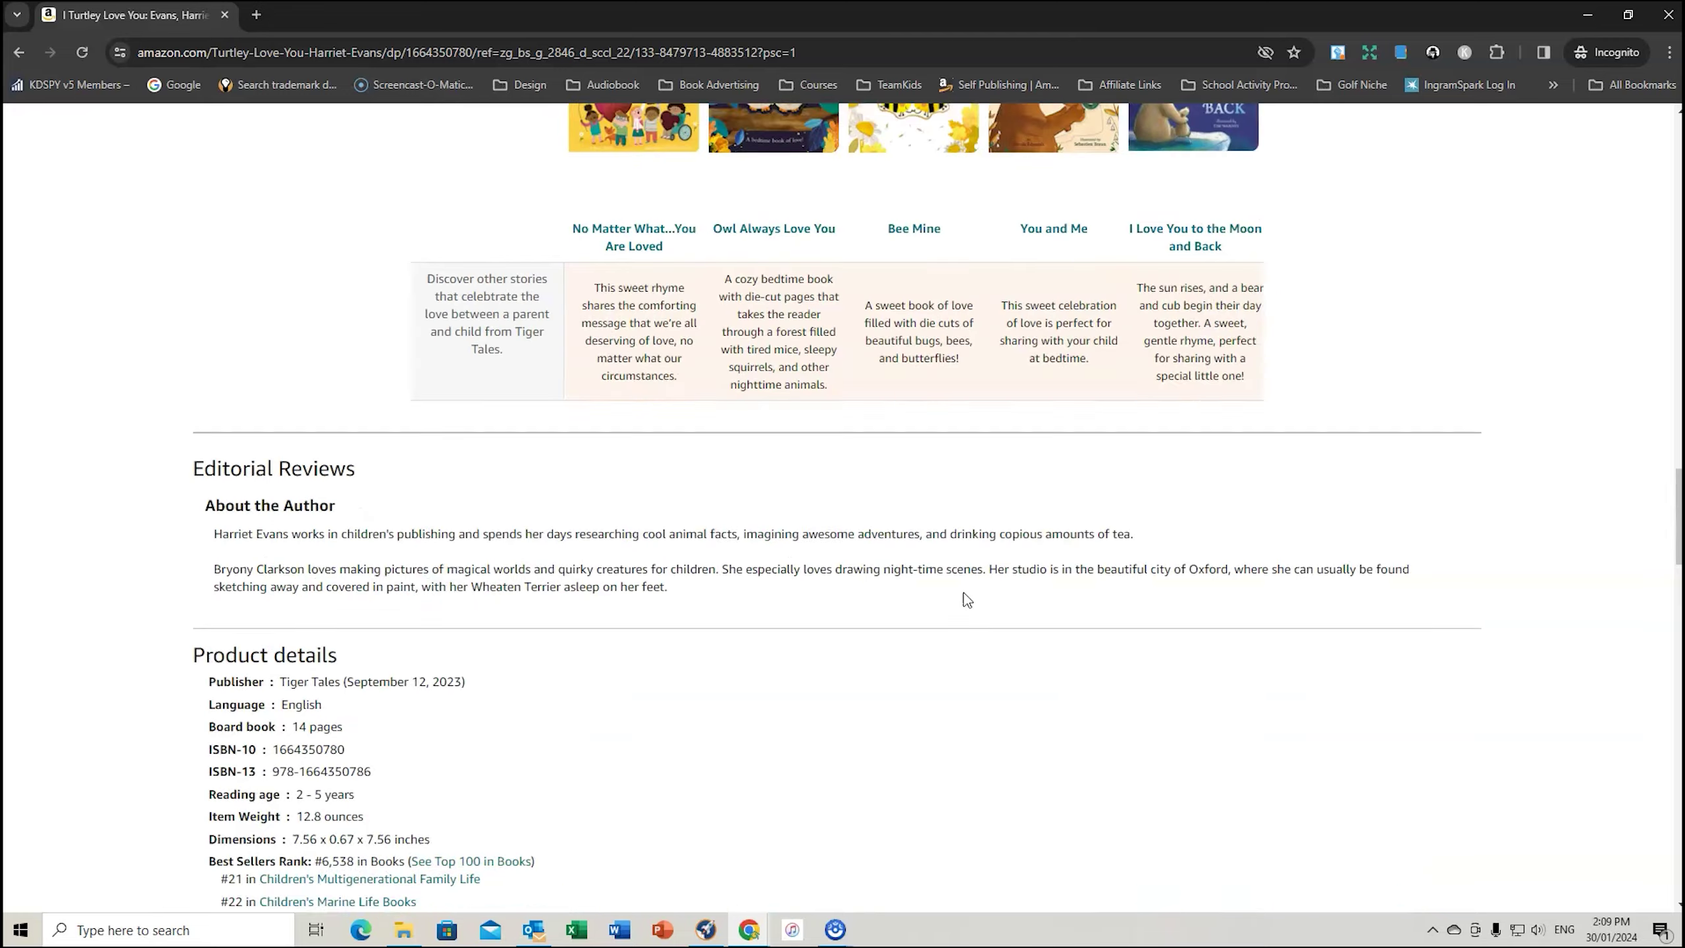
scroll(965, 599, up, 15)
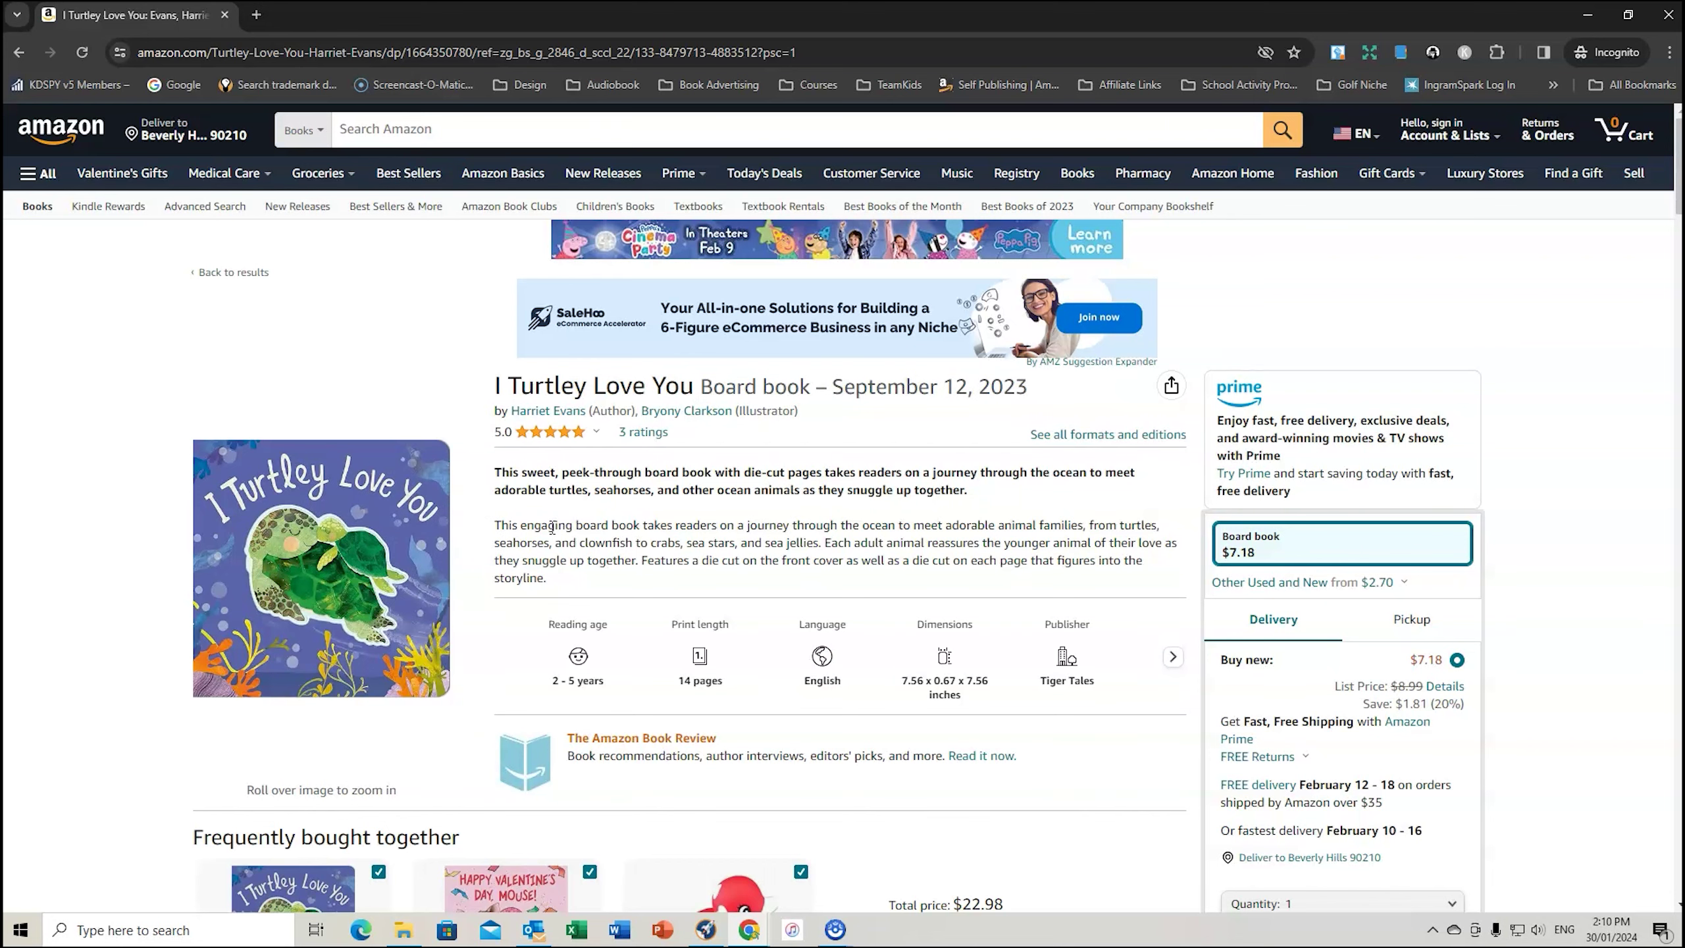
Return to the Children's Marine Life Books best sellers and look through the remaining titles down to #50.
mouse_move(353, 565)
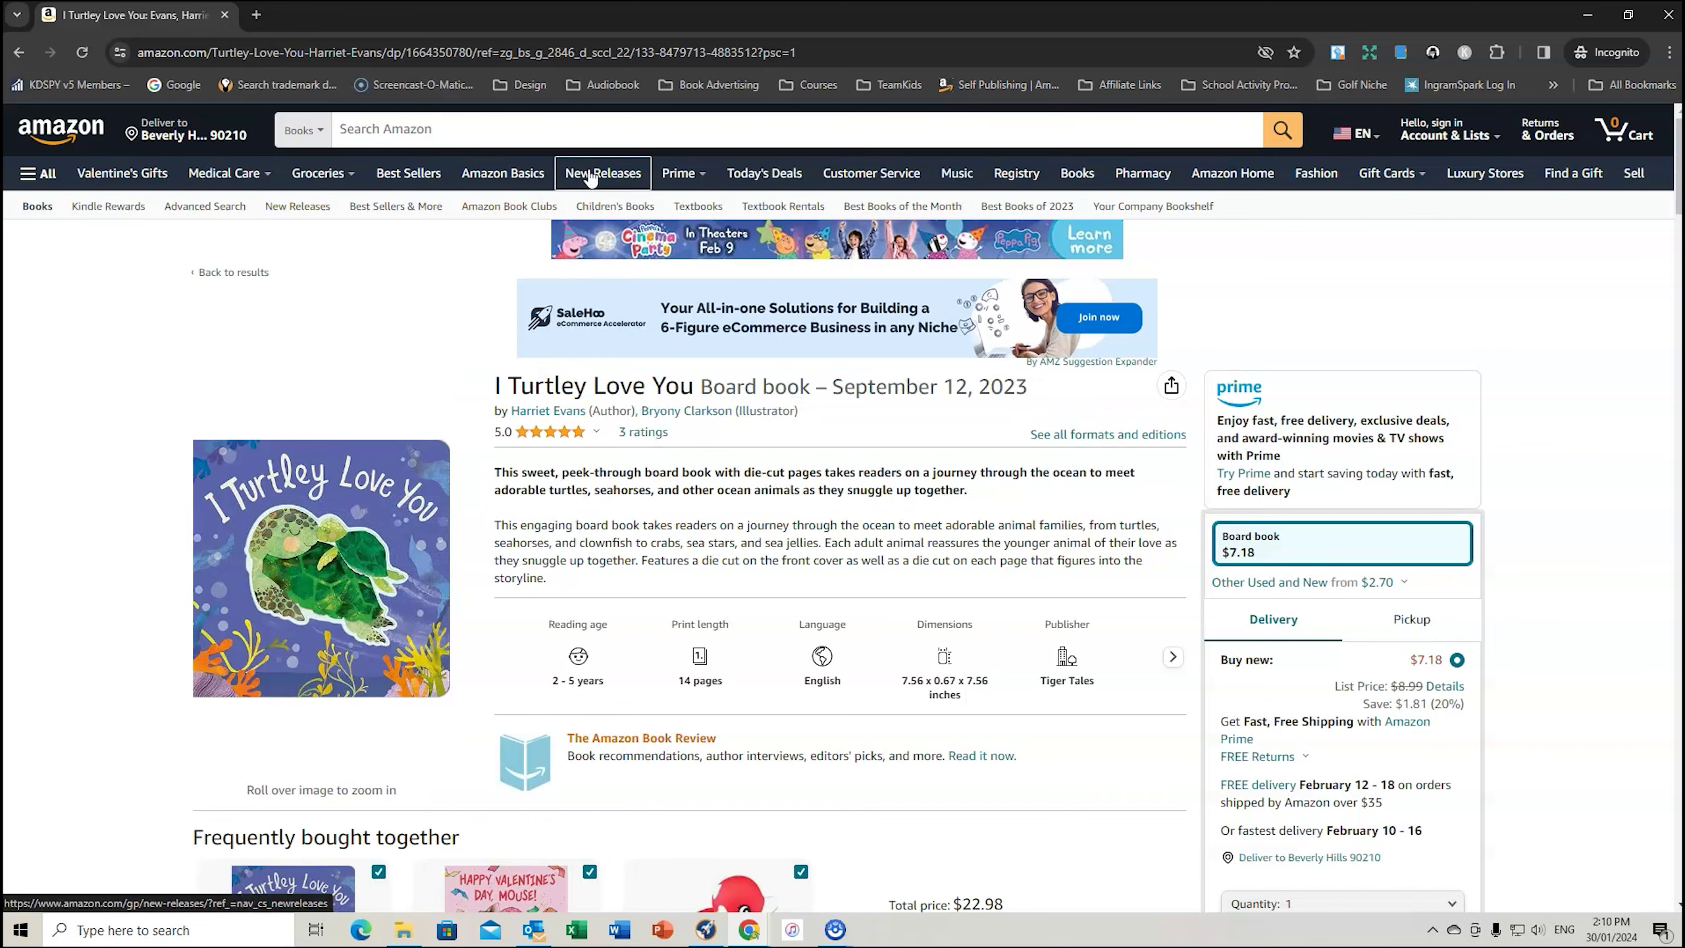
click(232, 270)
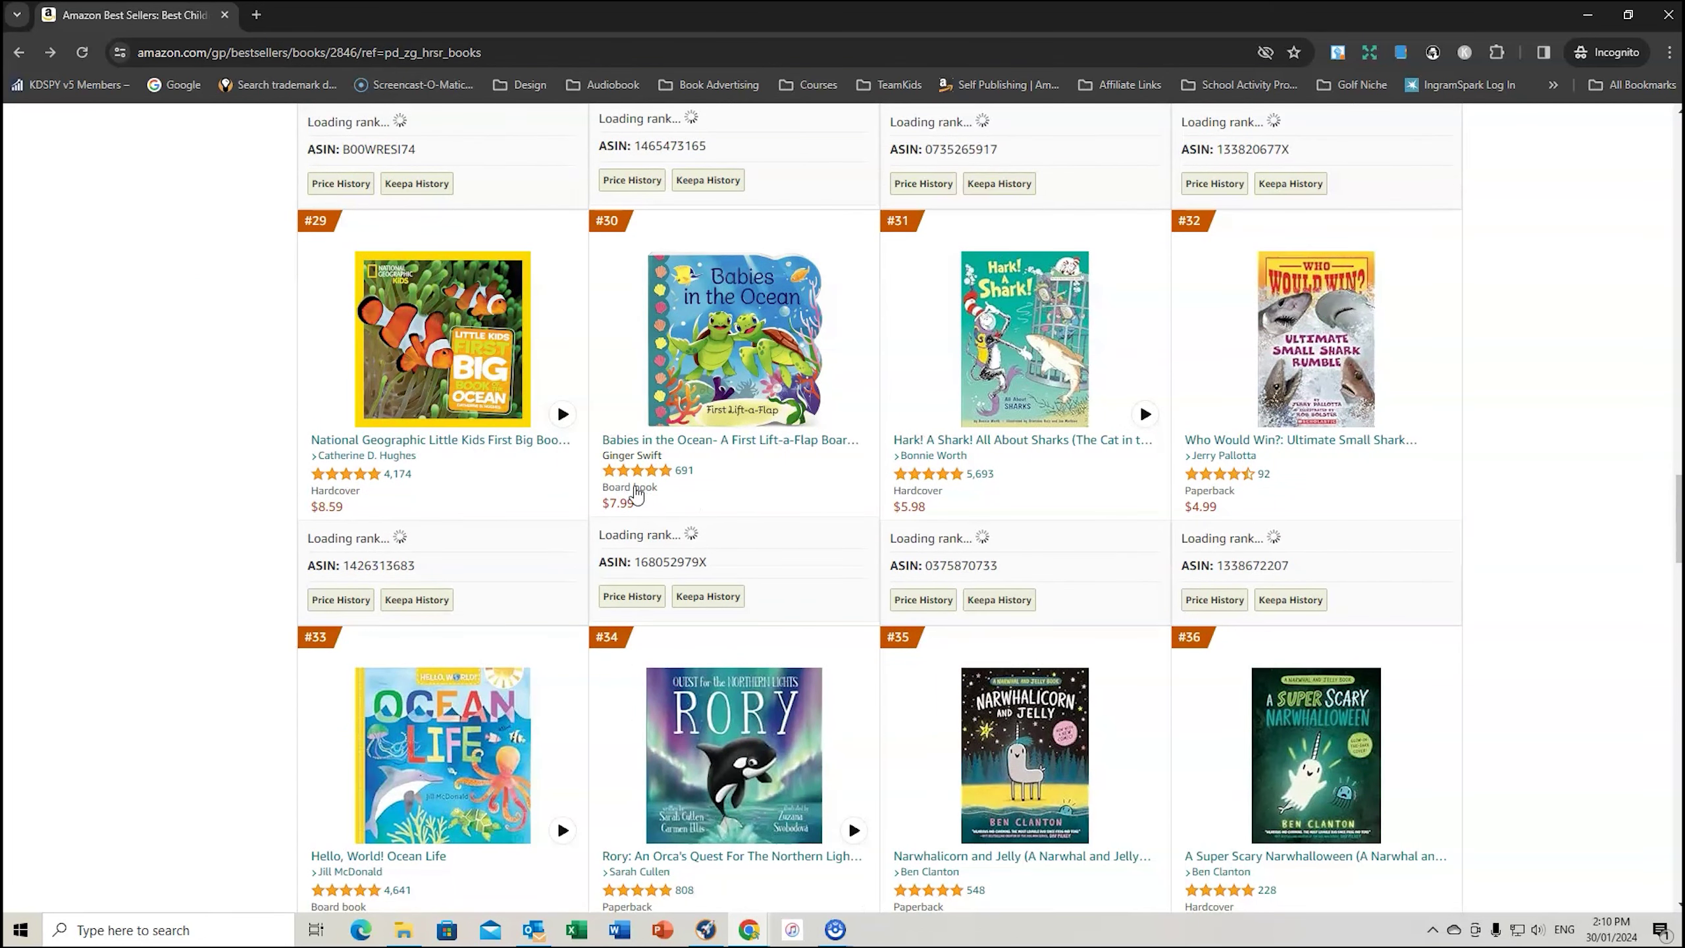
scroll(765, 431, down, 1)
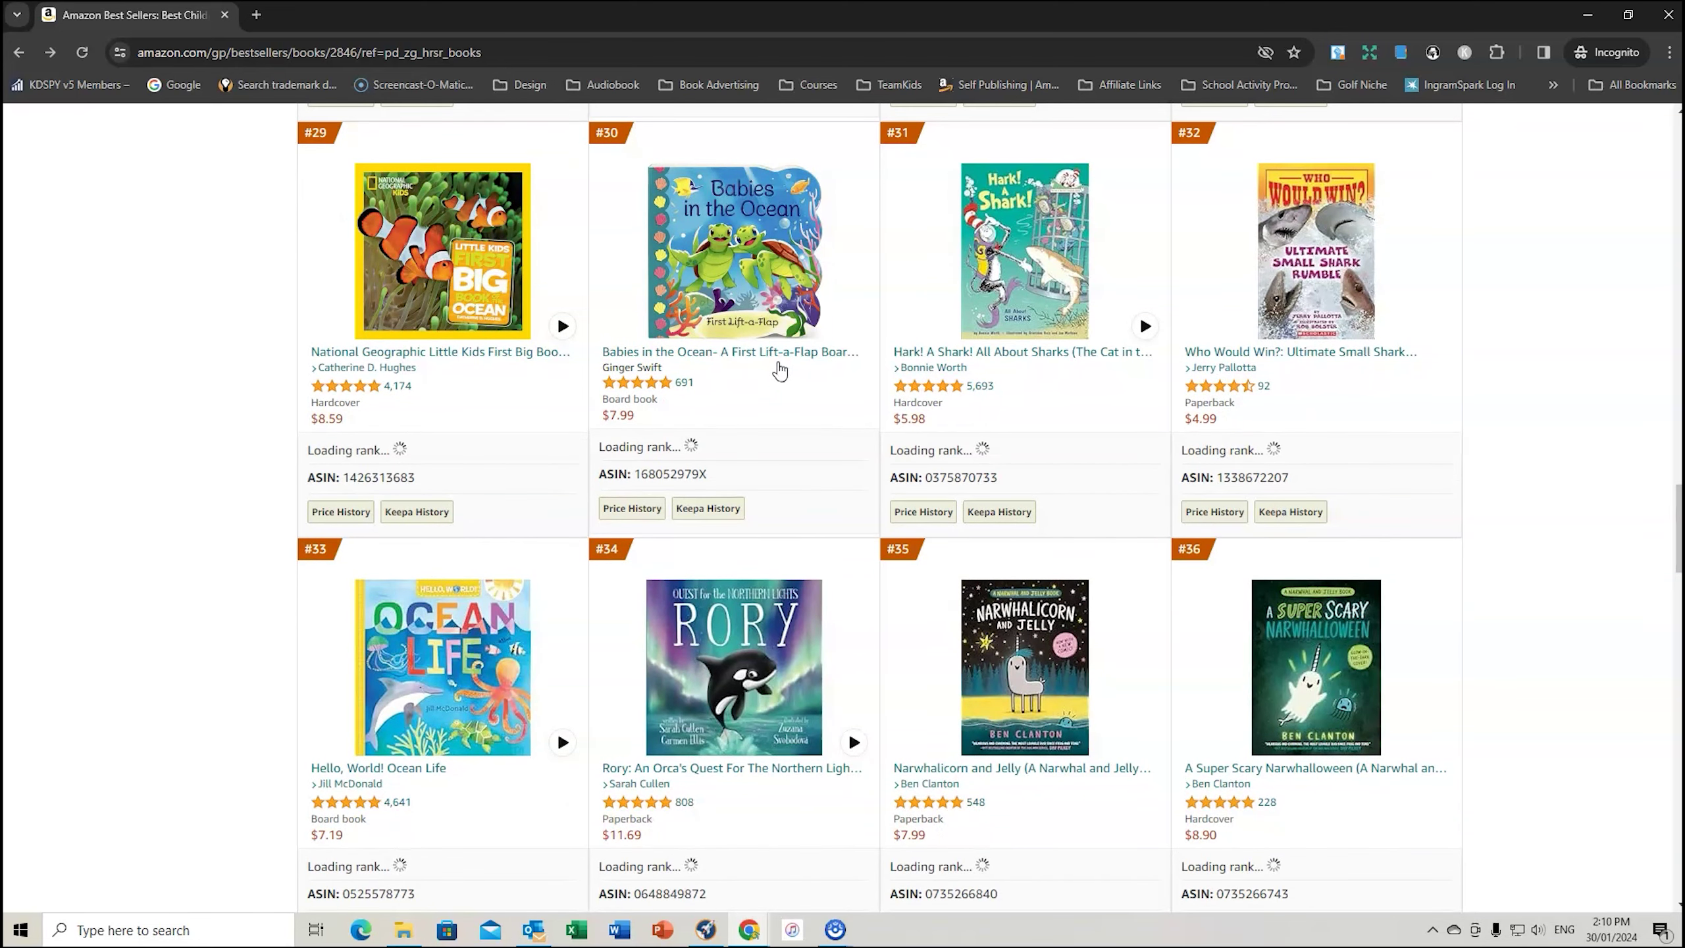
scroll(783, 374, down, 1)
scroll(782, 289, down, 9)
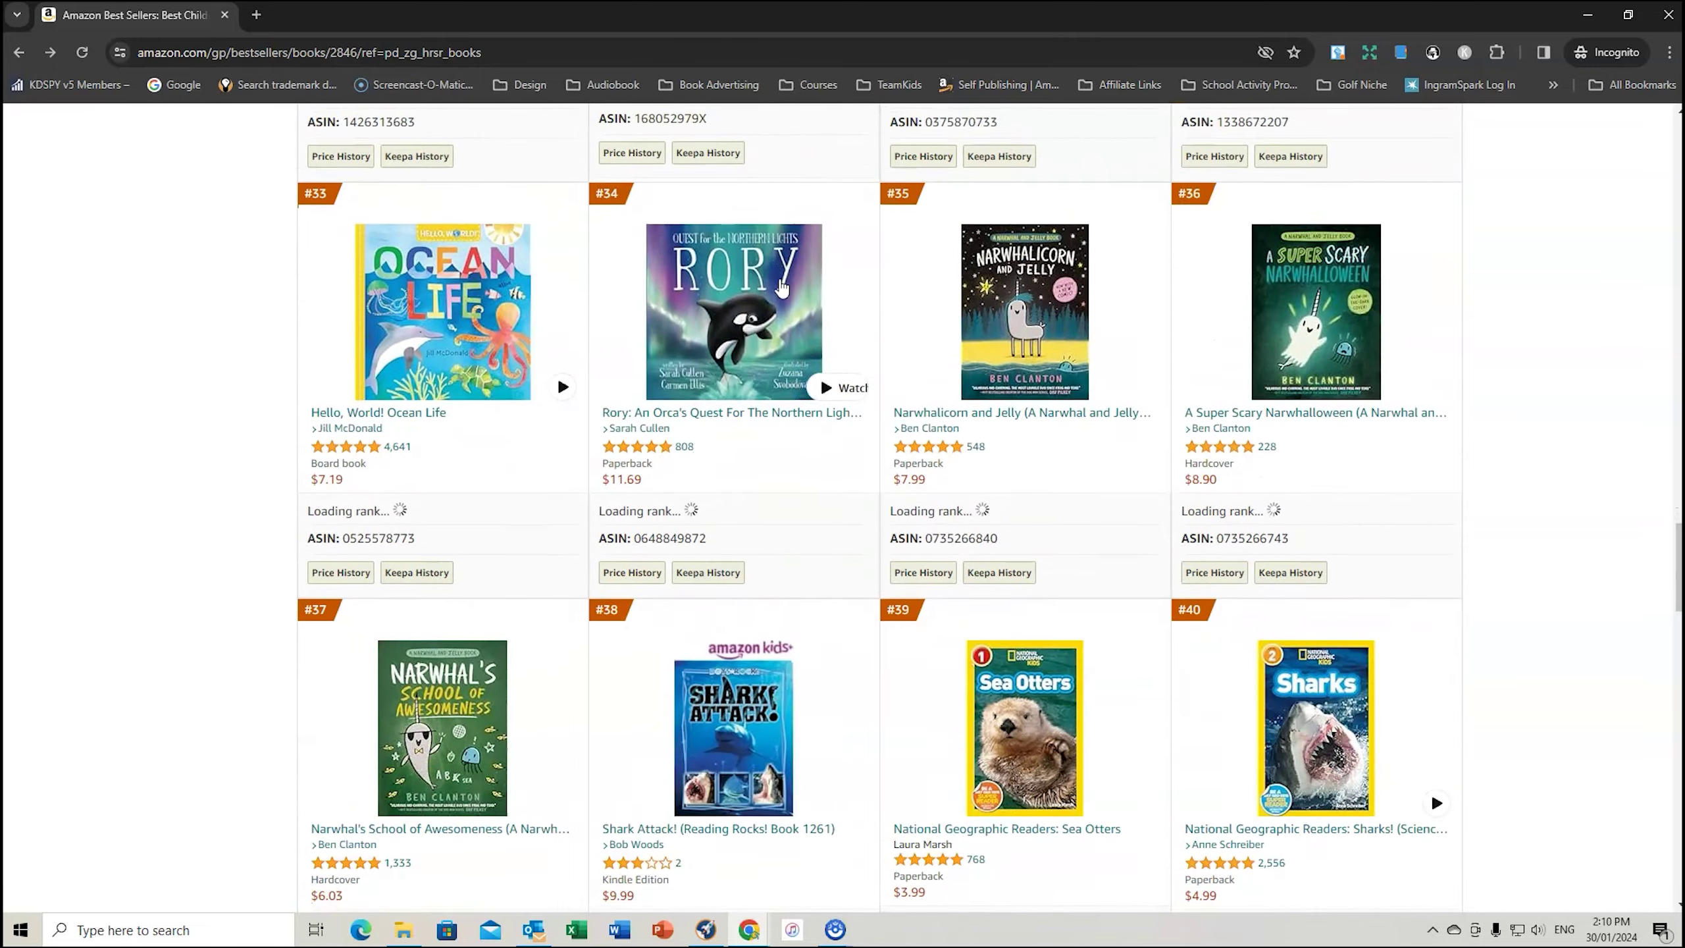
scroll(854, 398, down, 11)
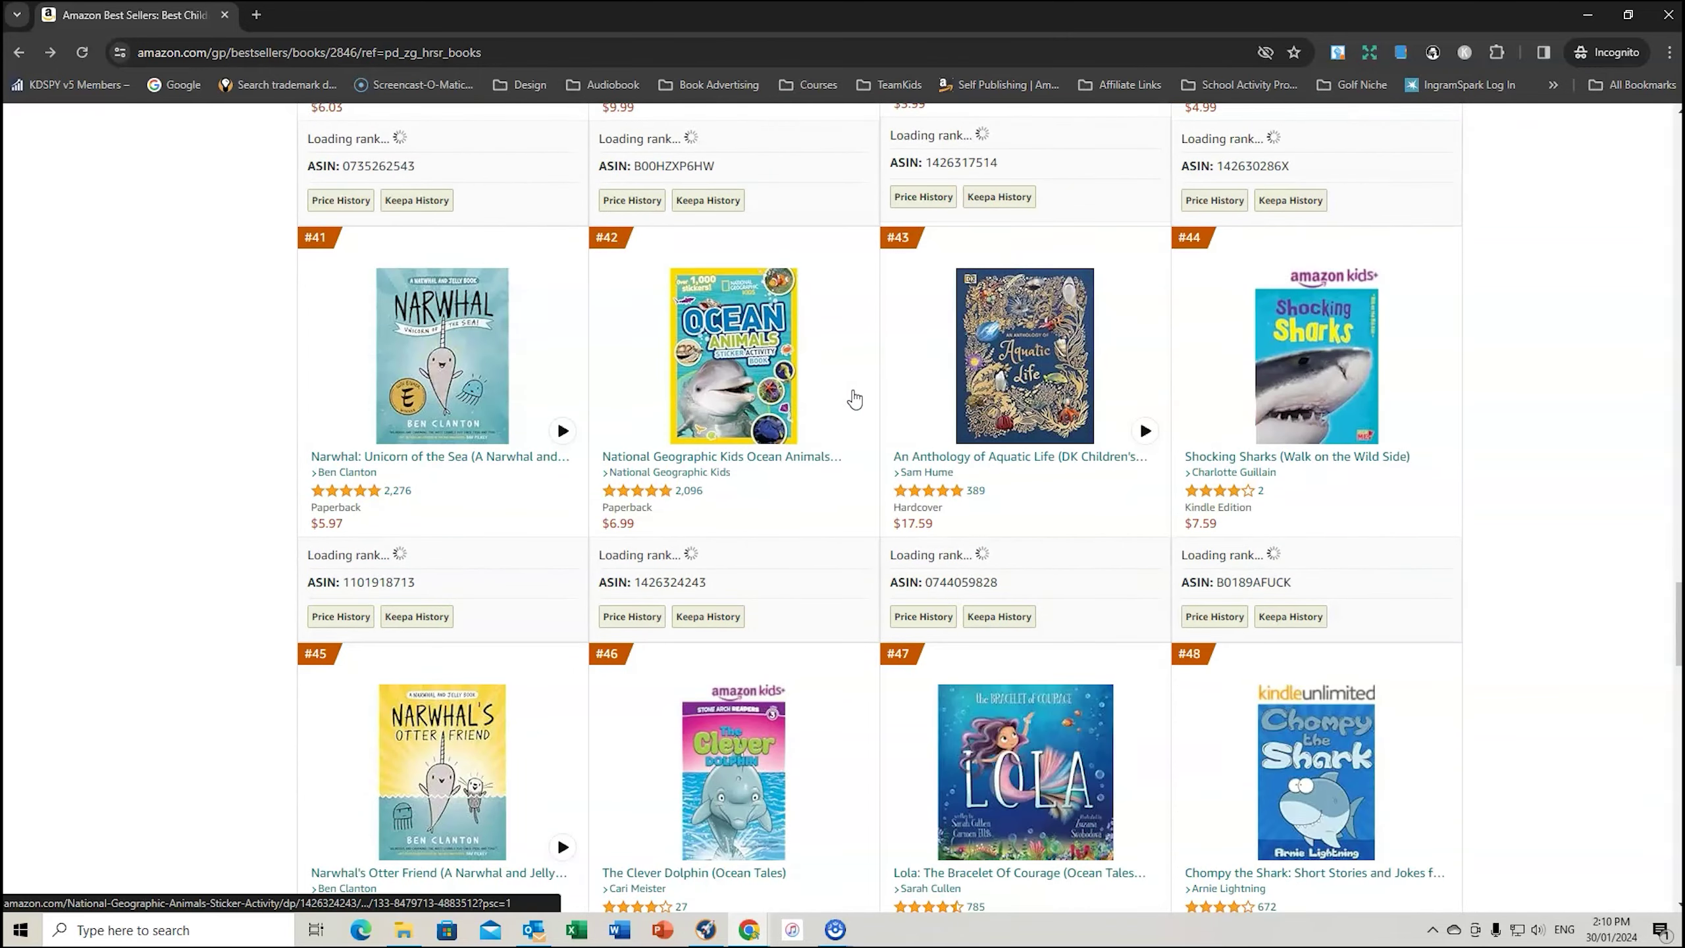
scroll(854, 398, down, 3)
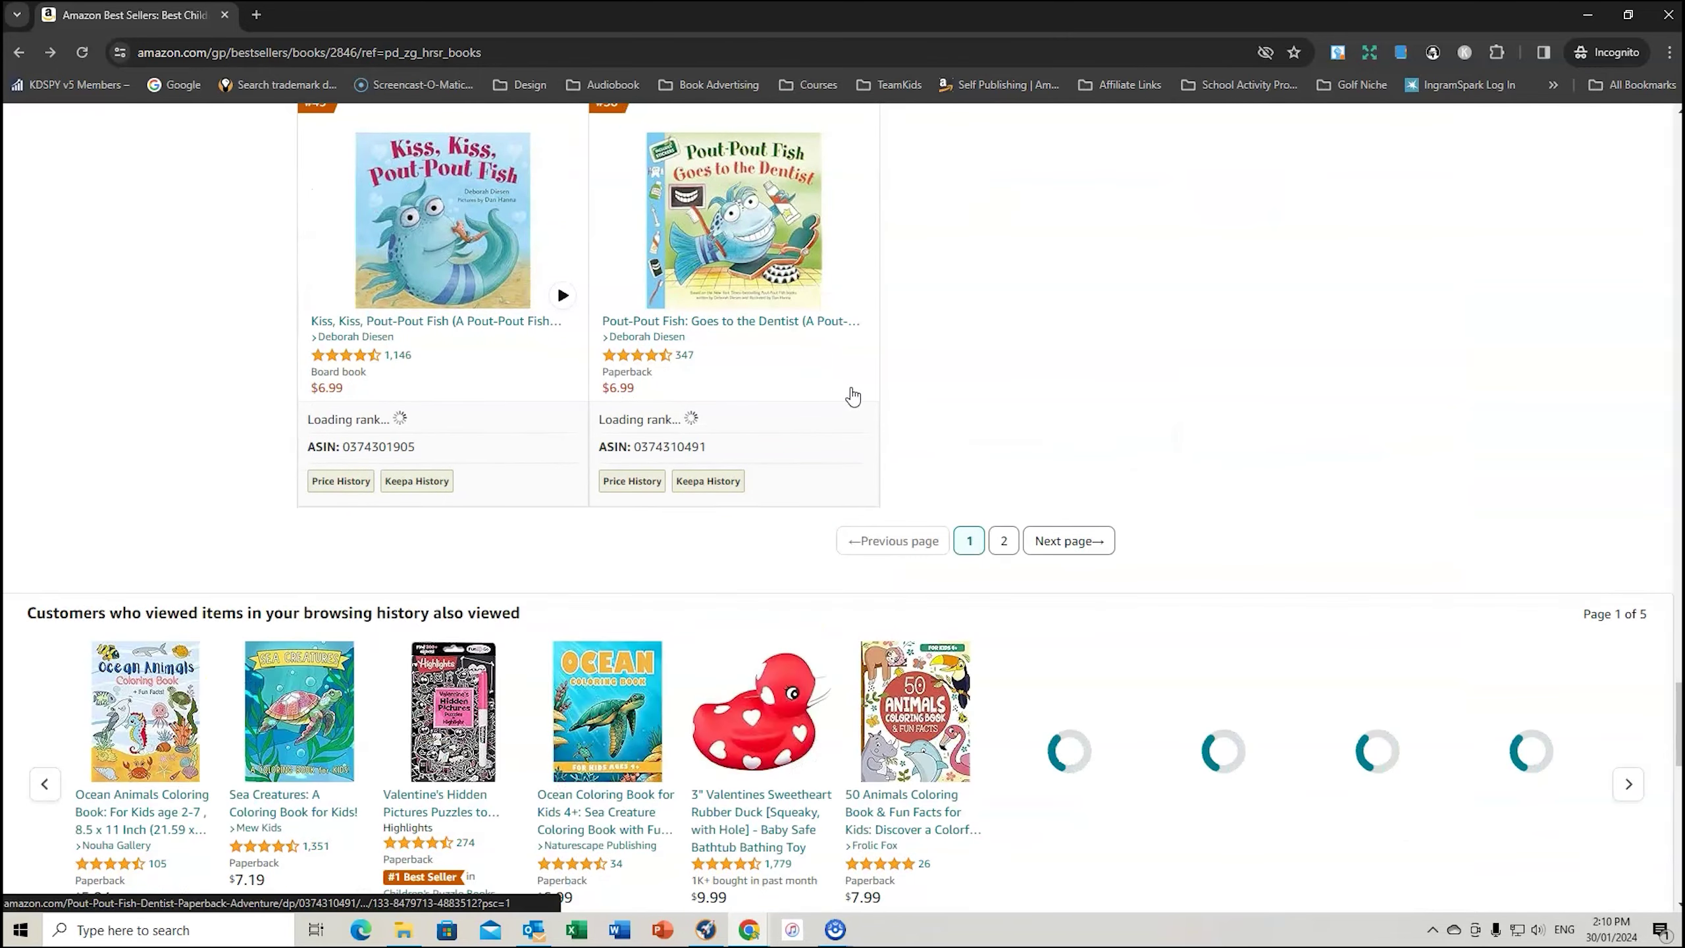
scroll(851, 391, up, 20)
scroll(846, 384, up, 10)
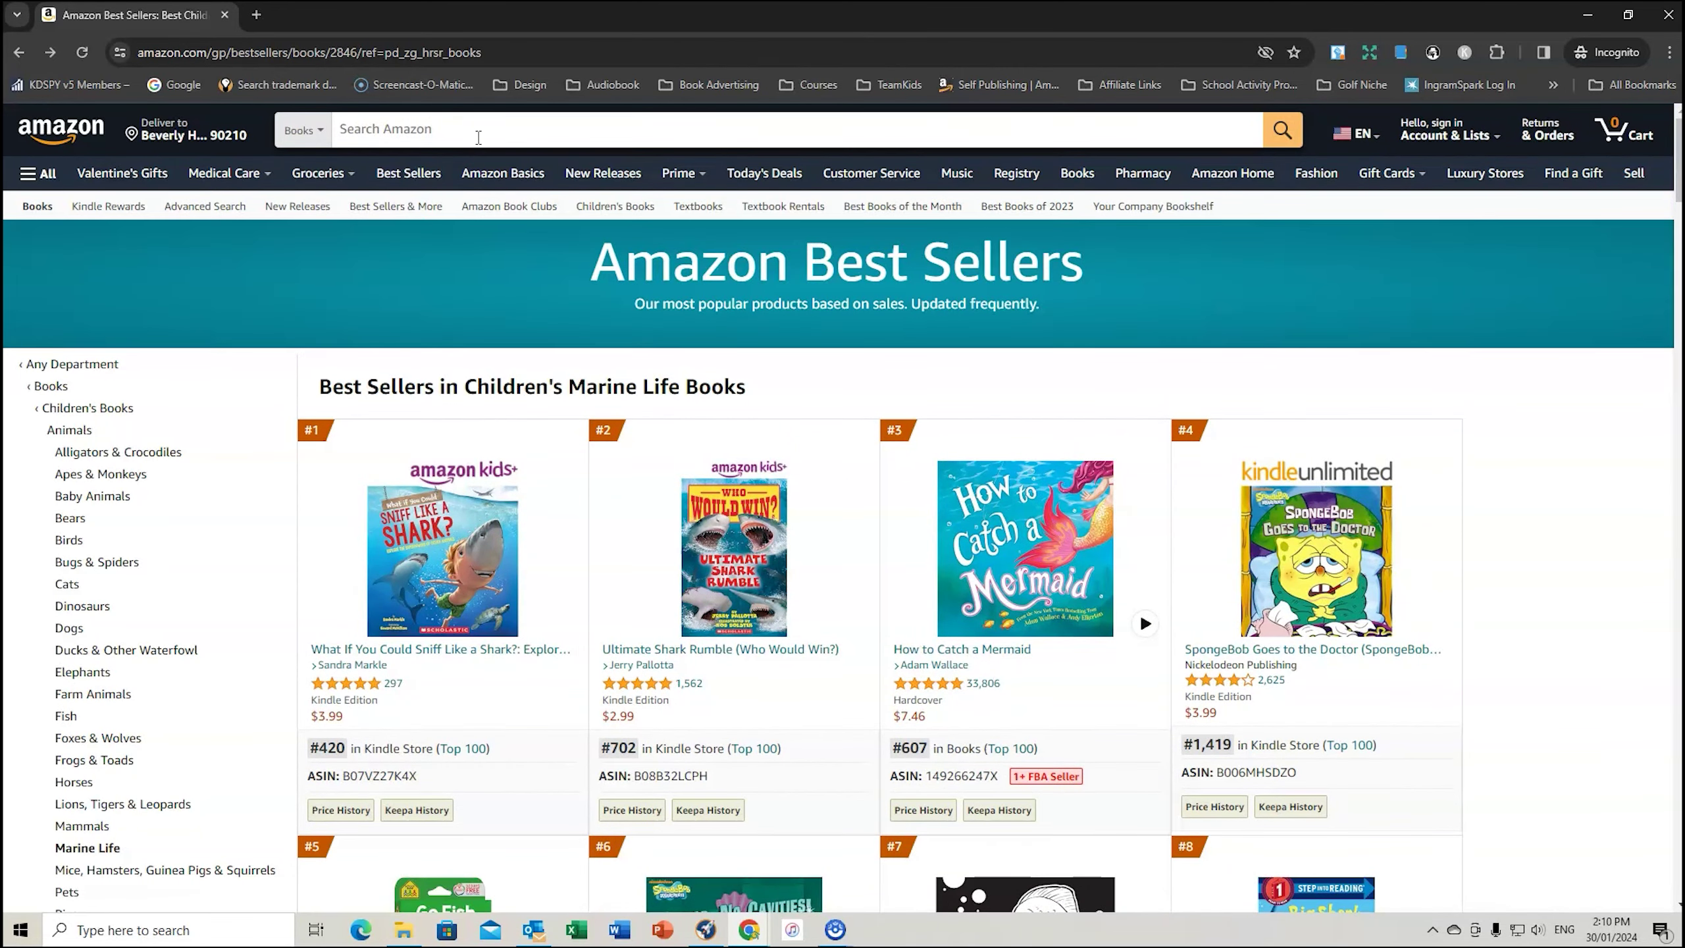
Search Amazon books for the suggested keyword "turtle kids book".
click(459, 126)
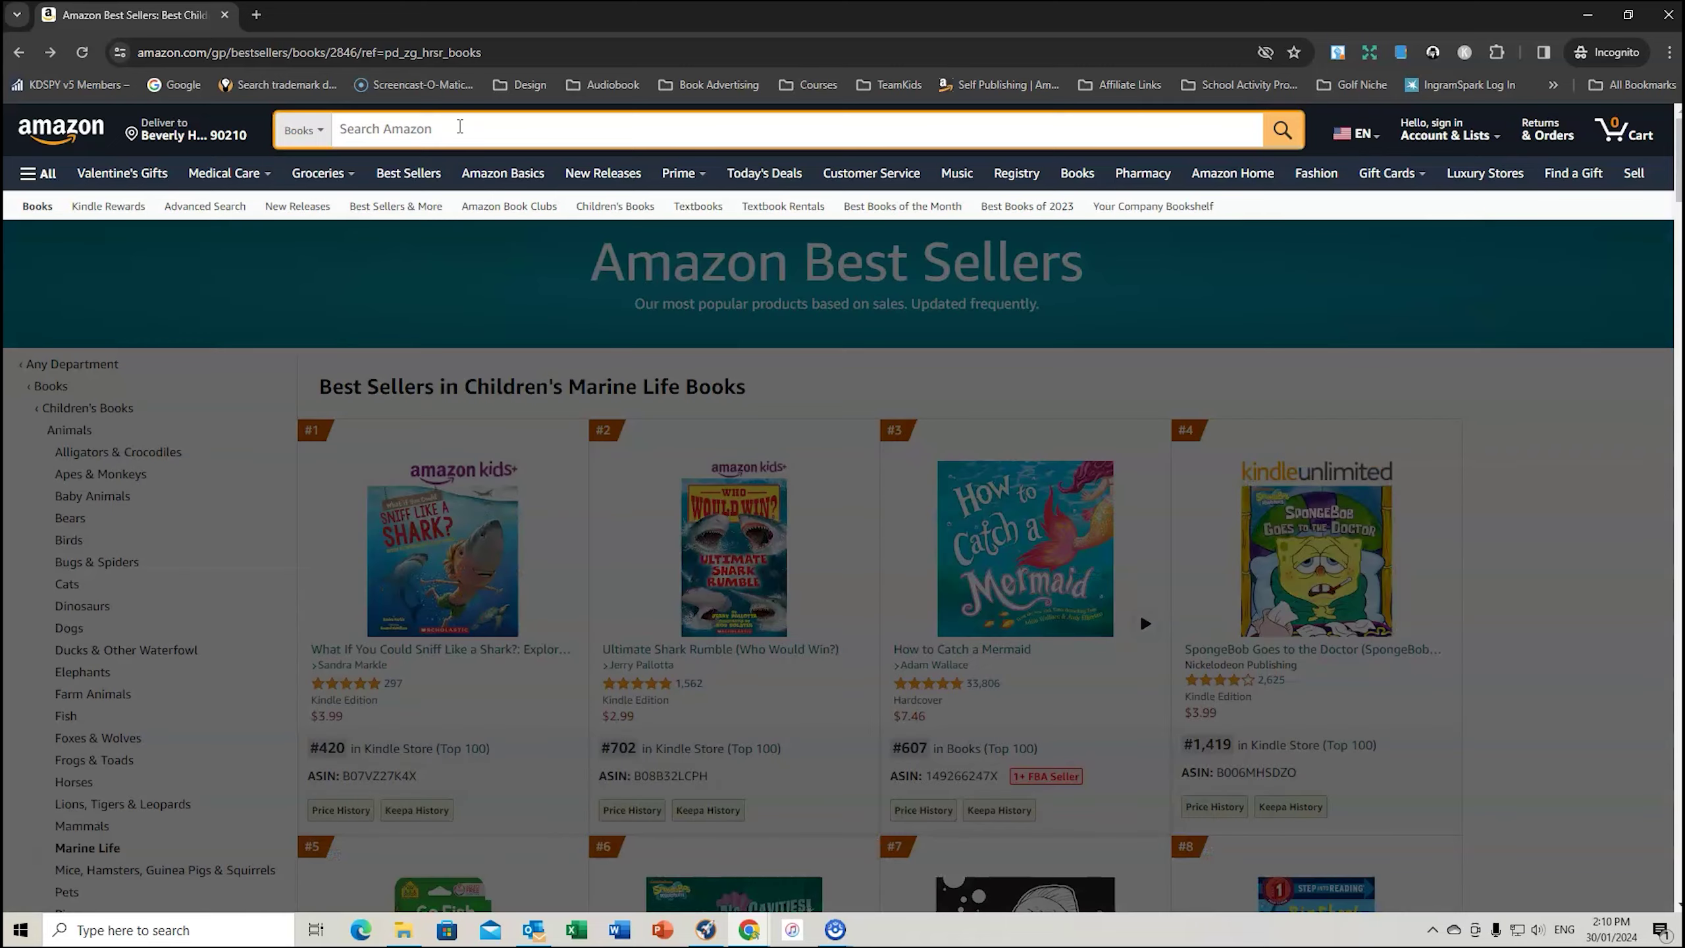
text(kids turtl)
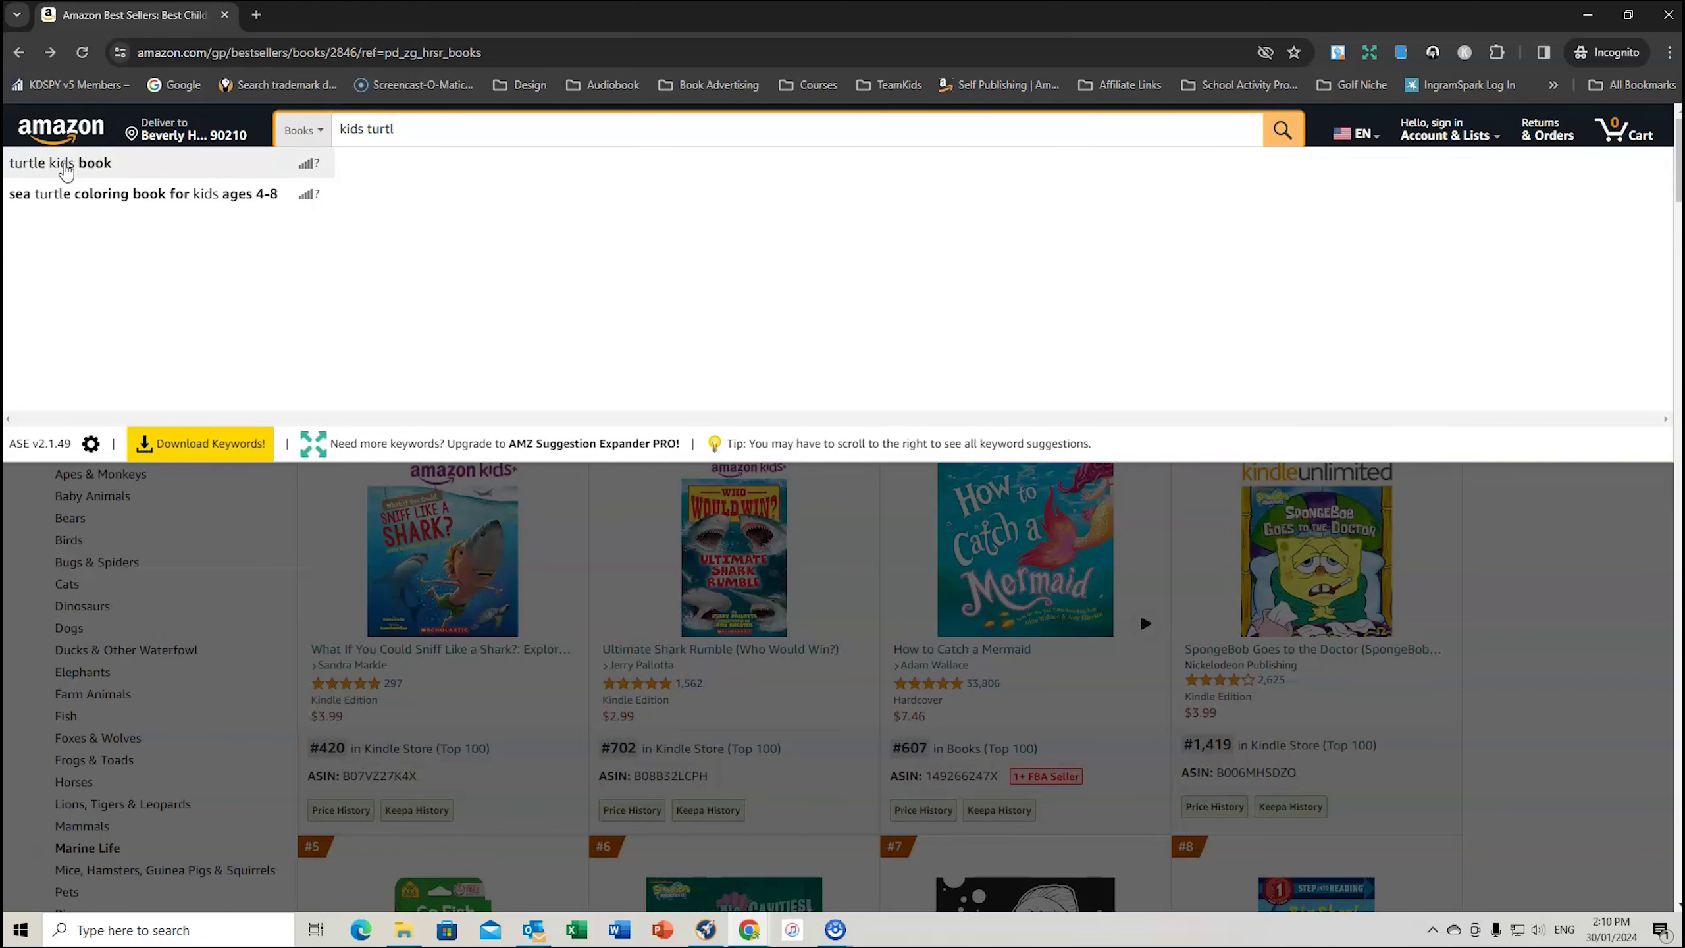
click(66, 166)
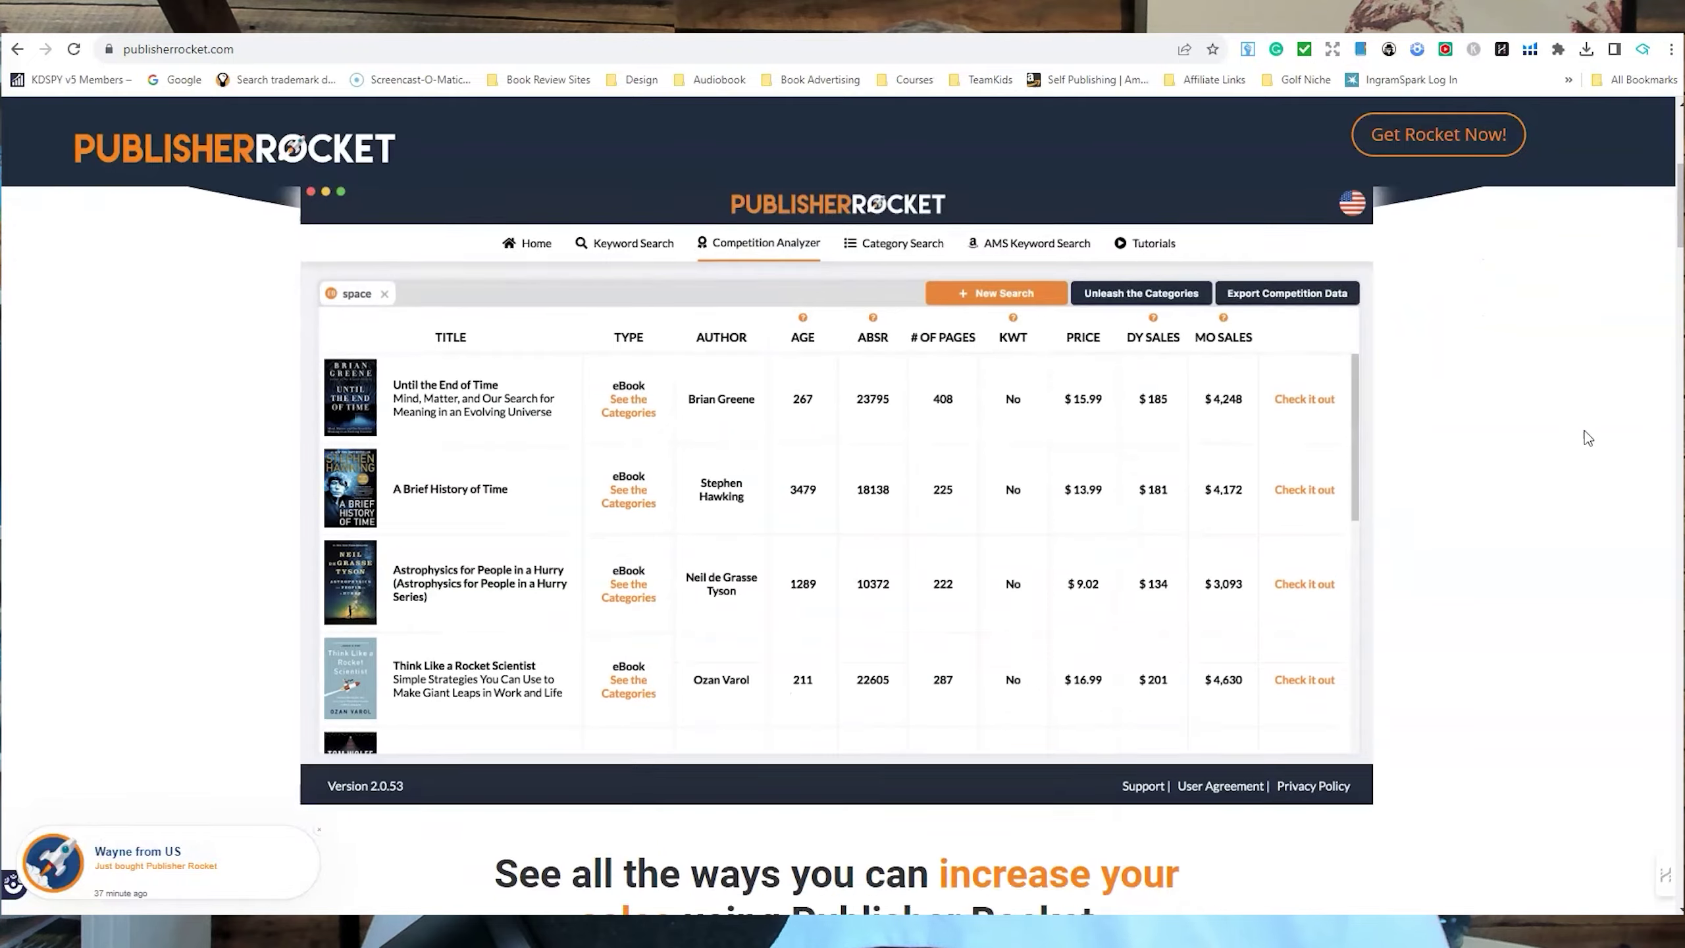
Look through the feature overviews on the Publisher Rocket and KDSPY Pro websites.
scroll(1584, 431, down, 4)
scroll(1585, 431, down, 13)
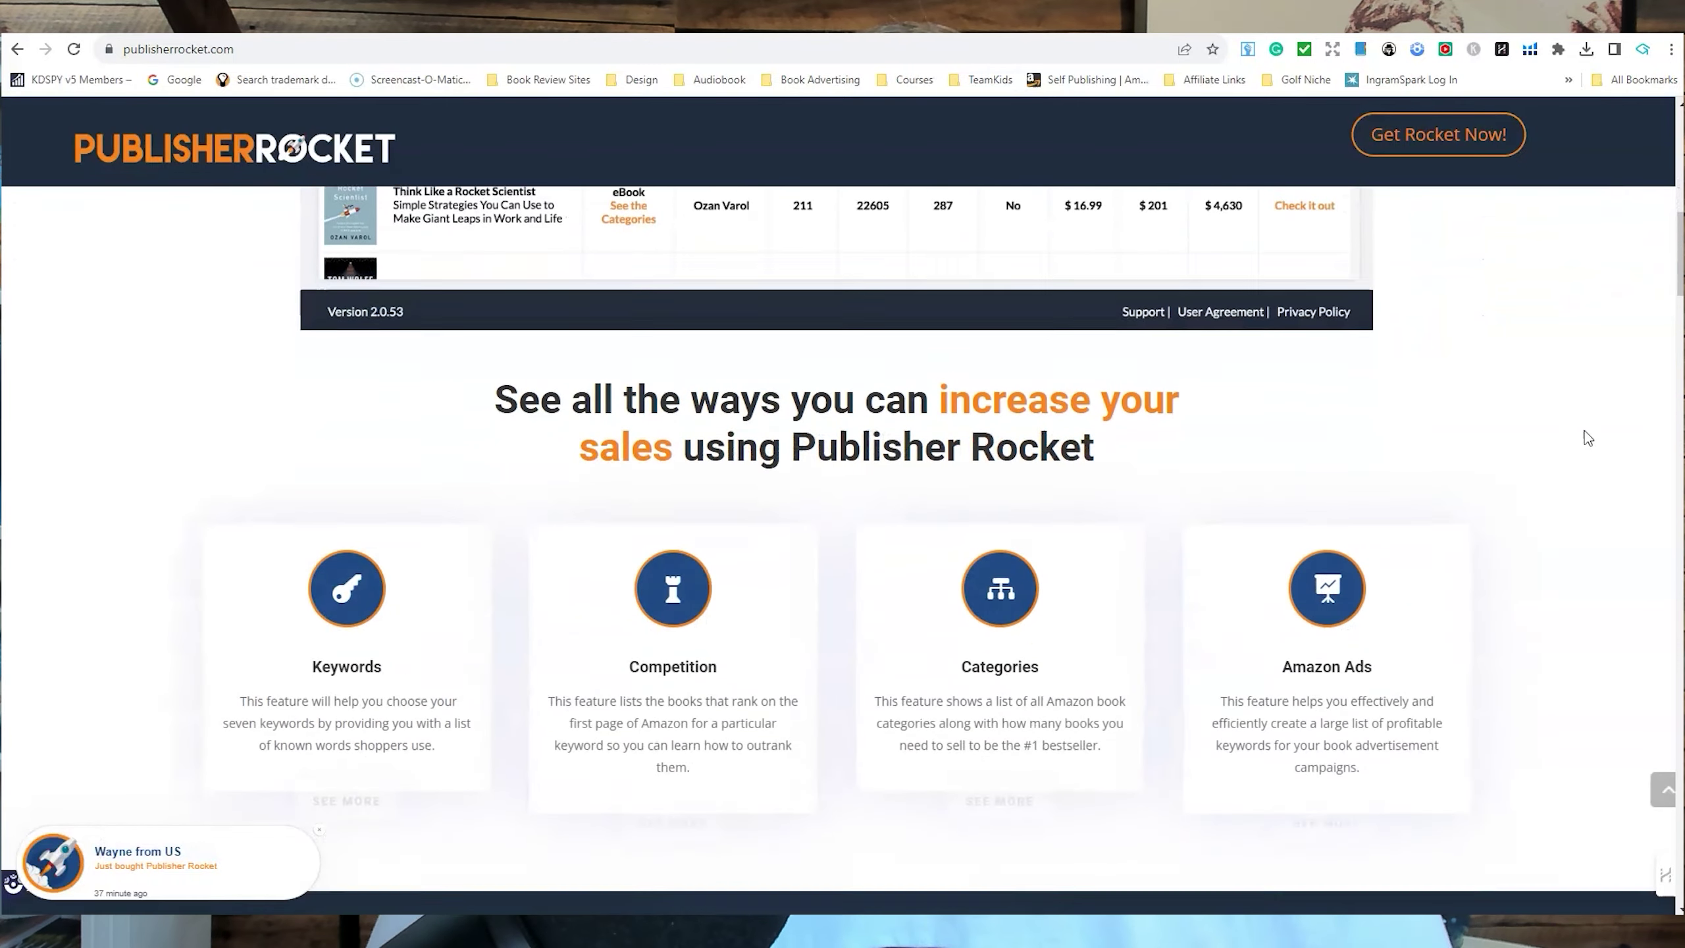
scroll(1585, 431, down, 10)
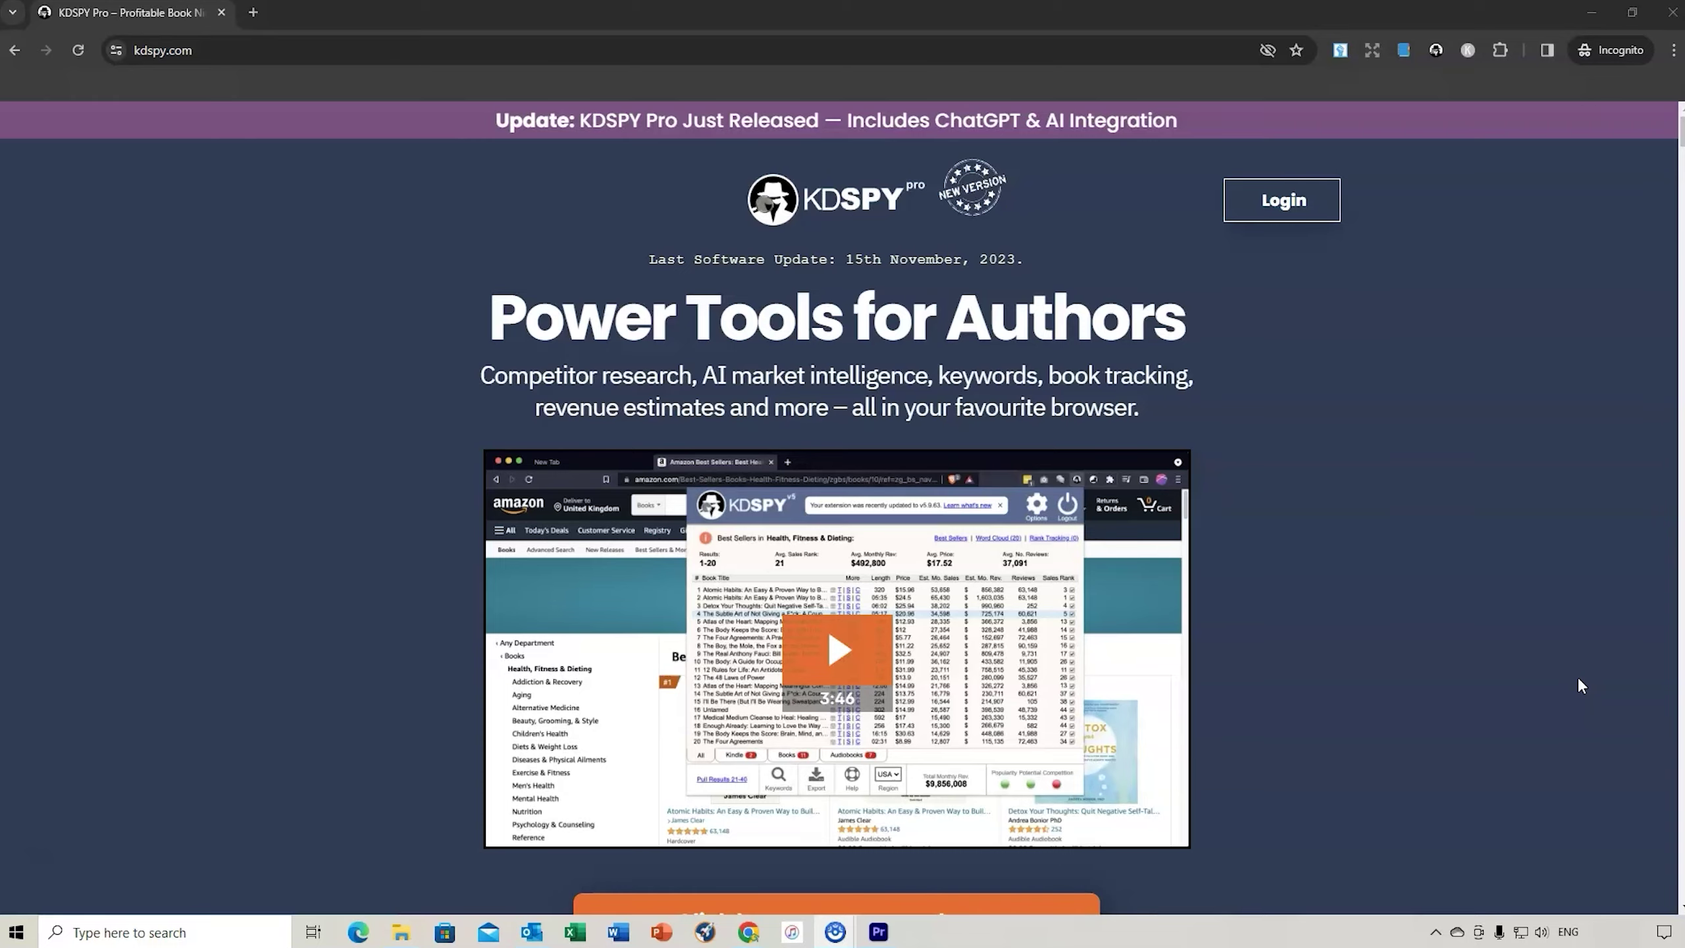
scroll(1579, 682, down, 10)
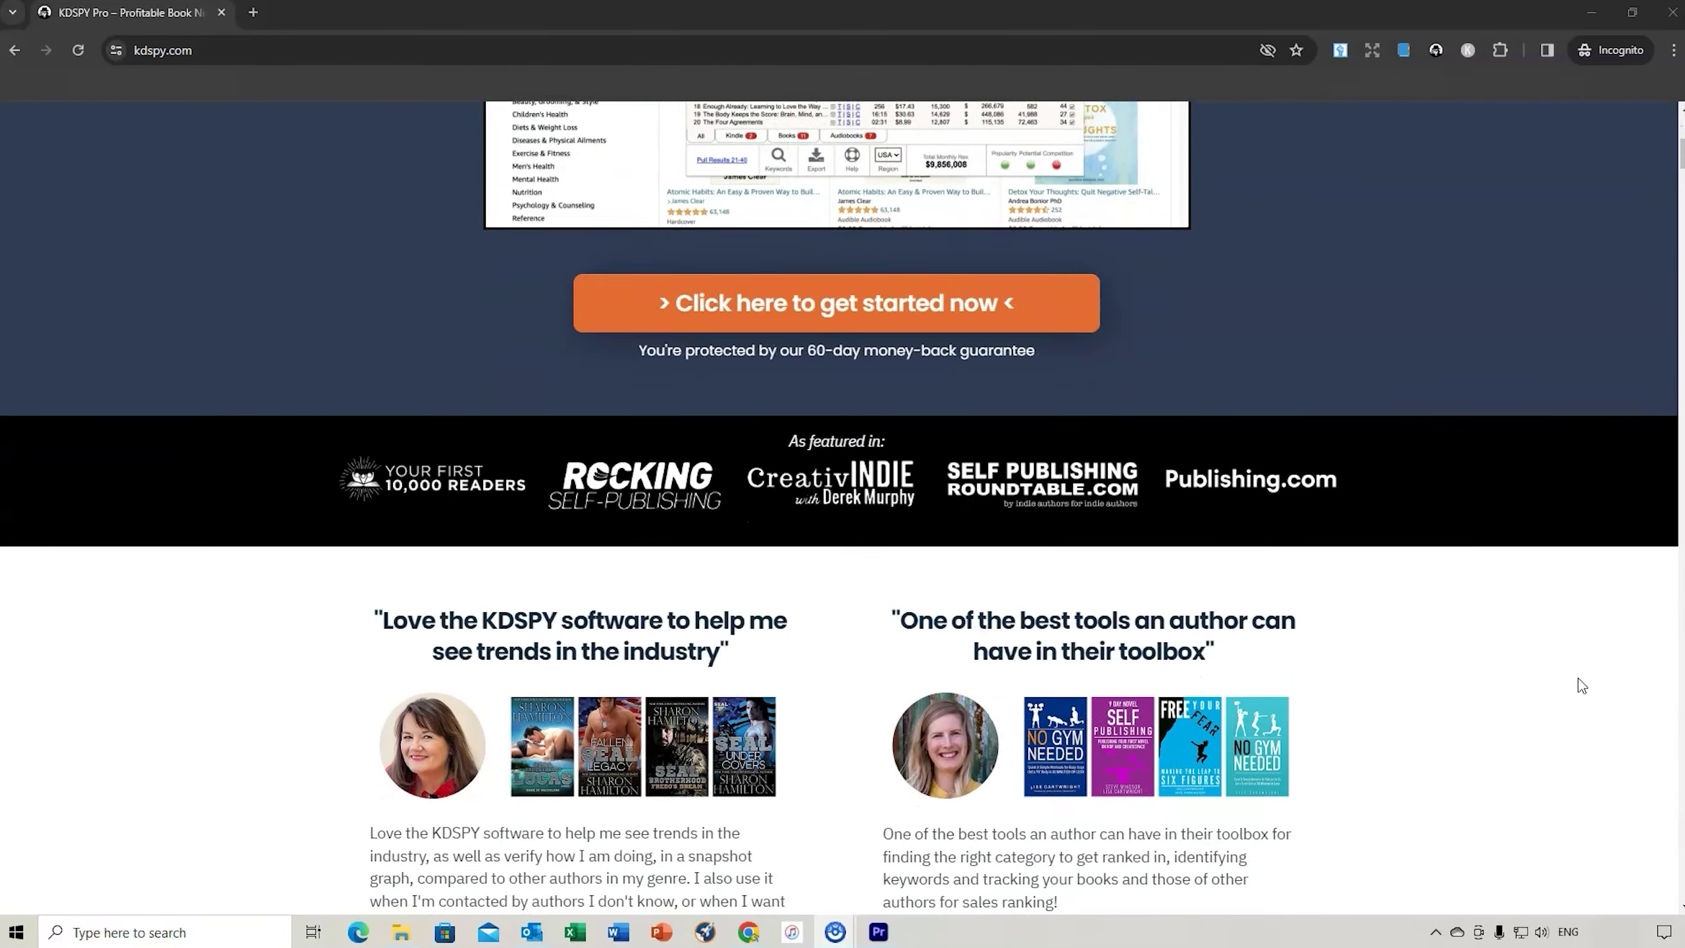
scroll(1583, 686, down, 12)
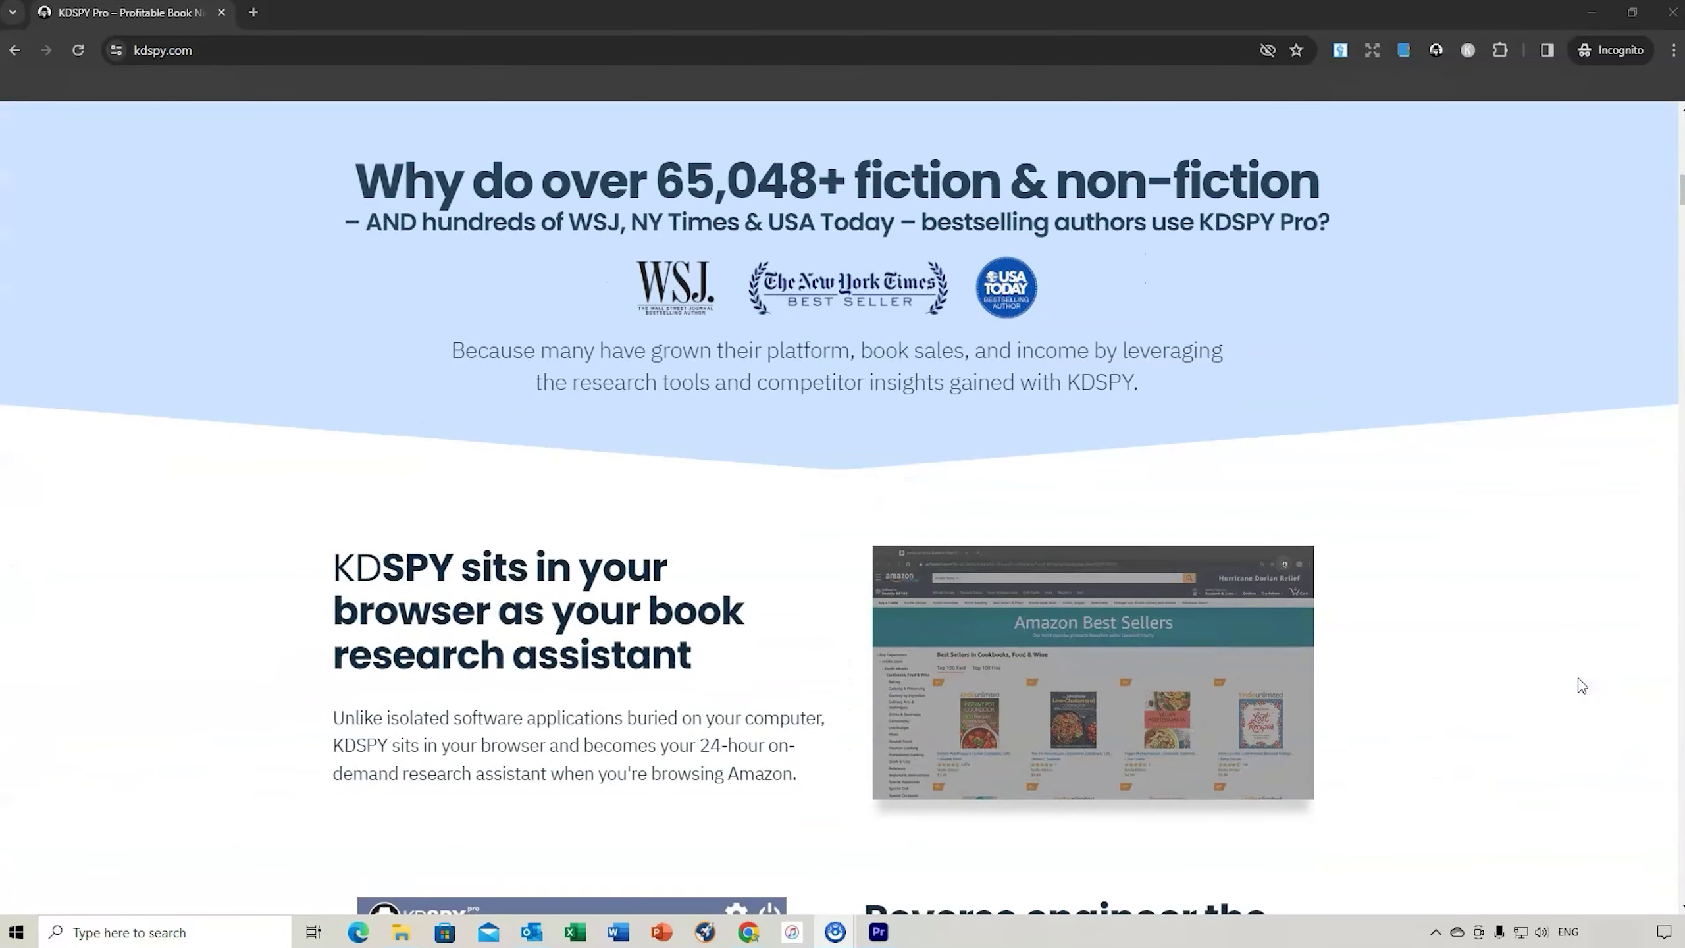
scroll(1582, 686, down, 7)
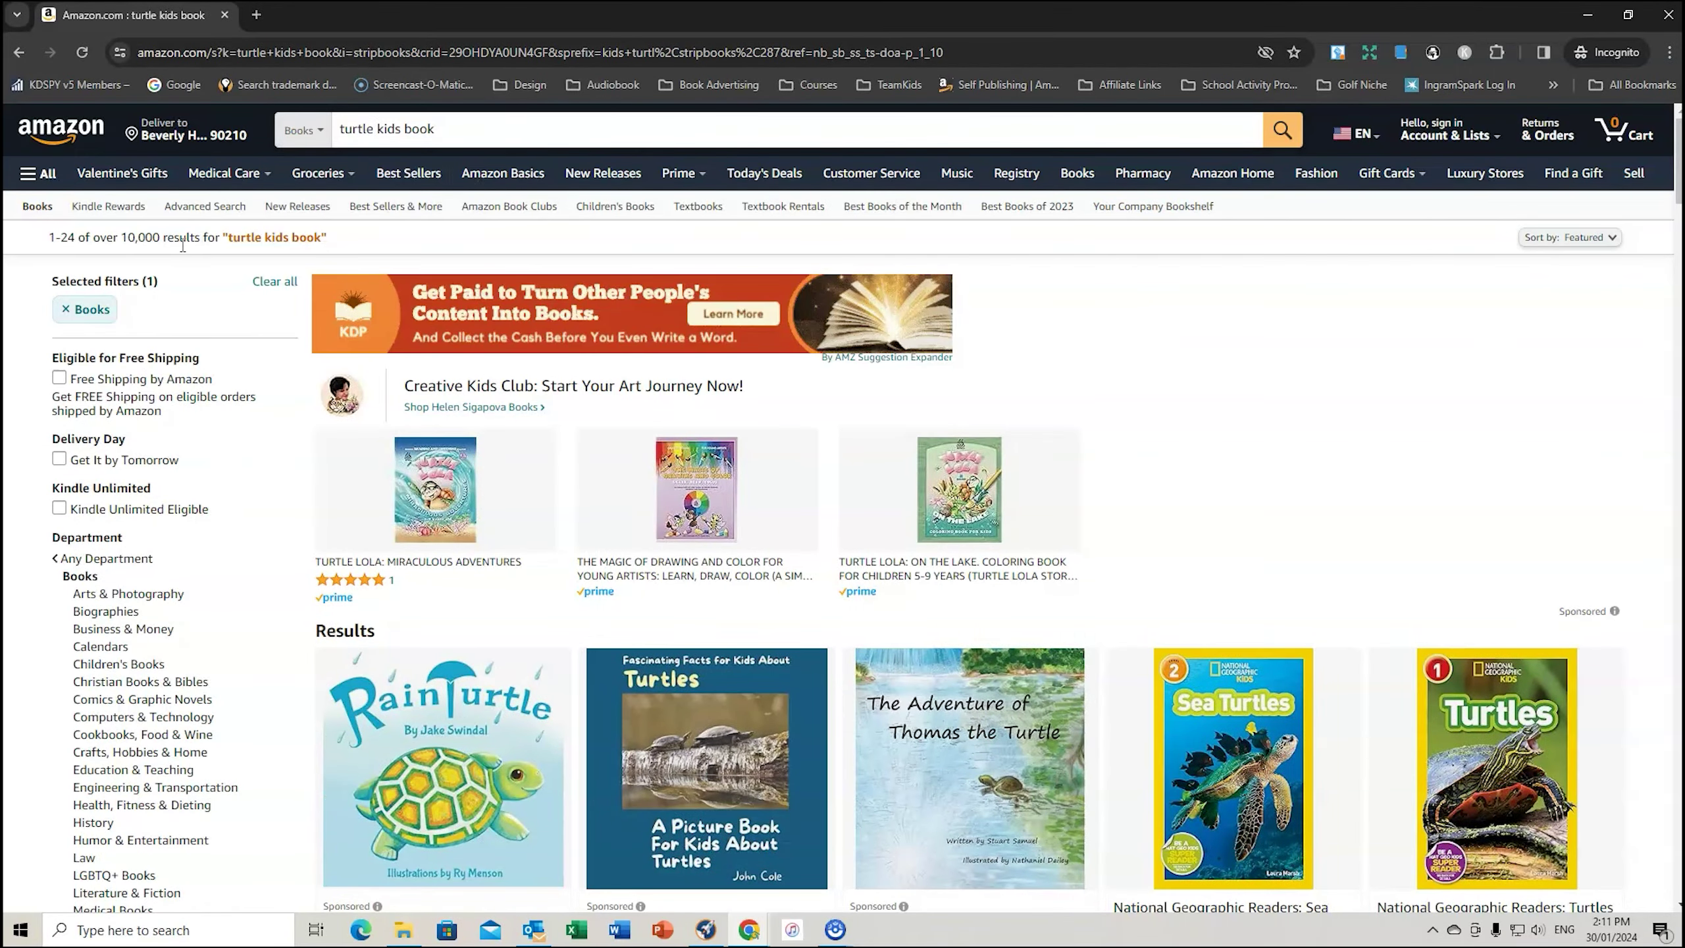
Examine the sales ranks and review counts of the books in the "turtle kids book" search results.
scroll(1188, 380, down, 4)
scroll(1188, 253, down, 12)
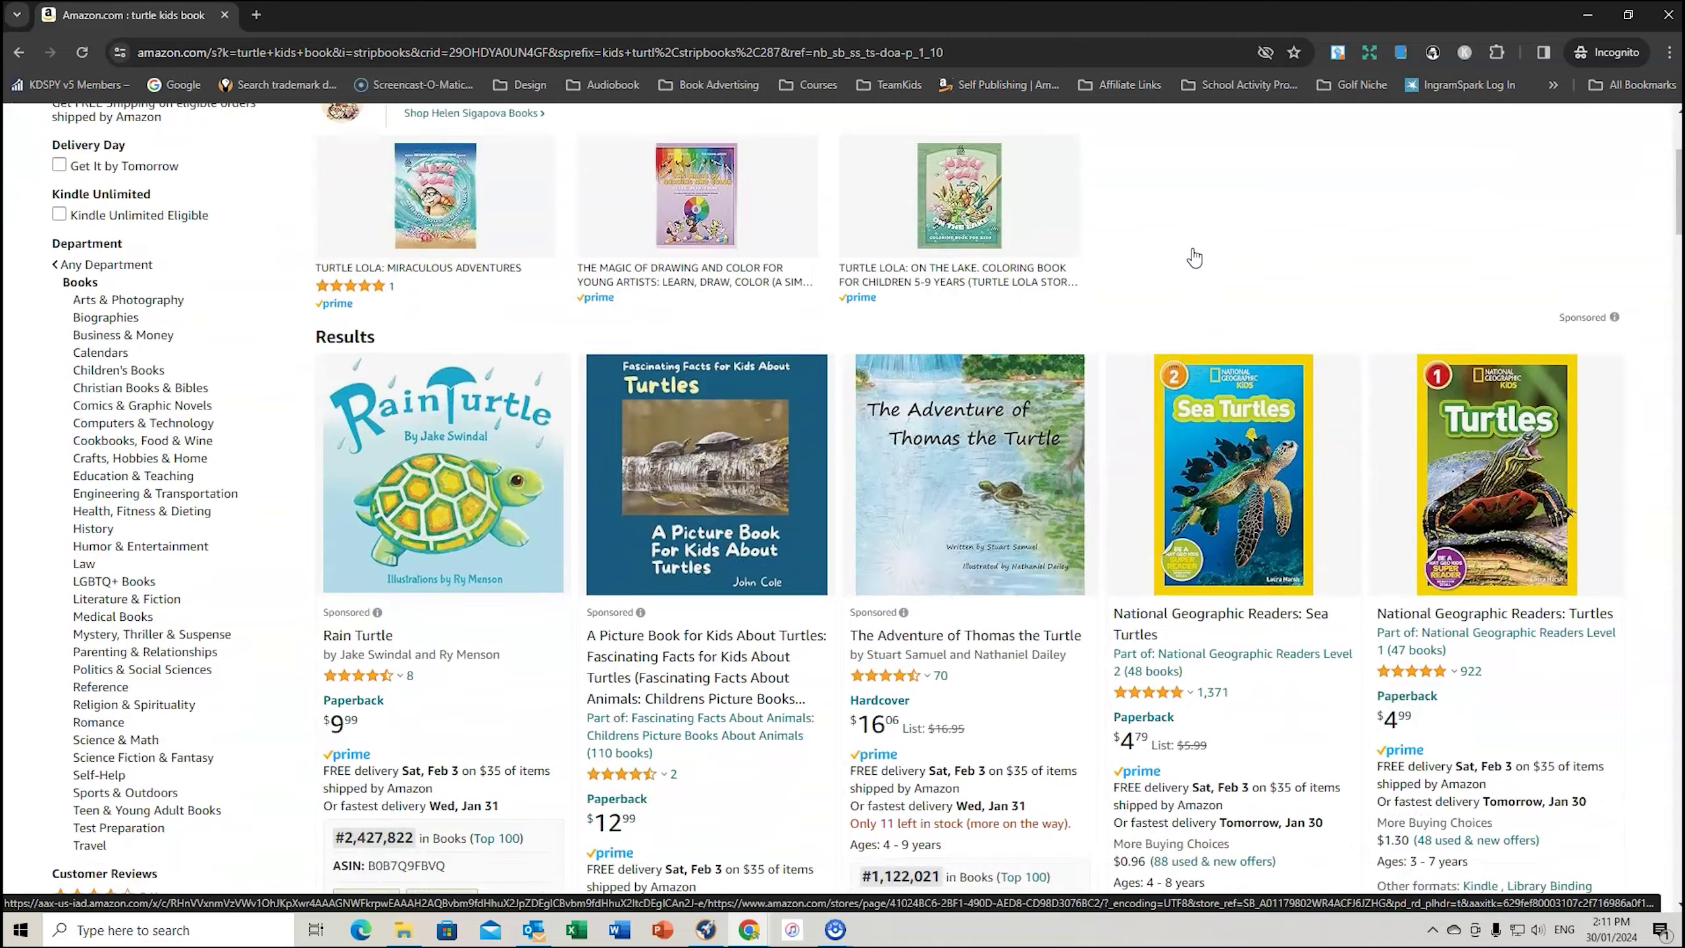
scroll(451, 424, up, 5)
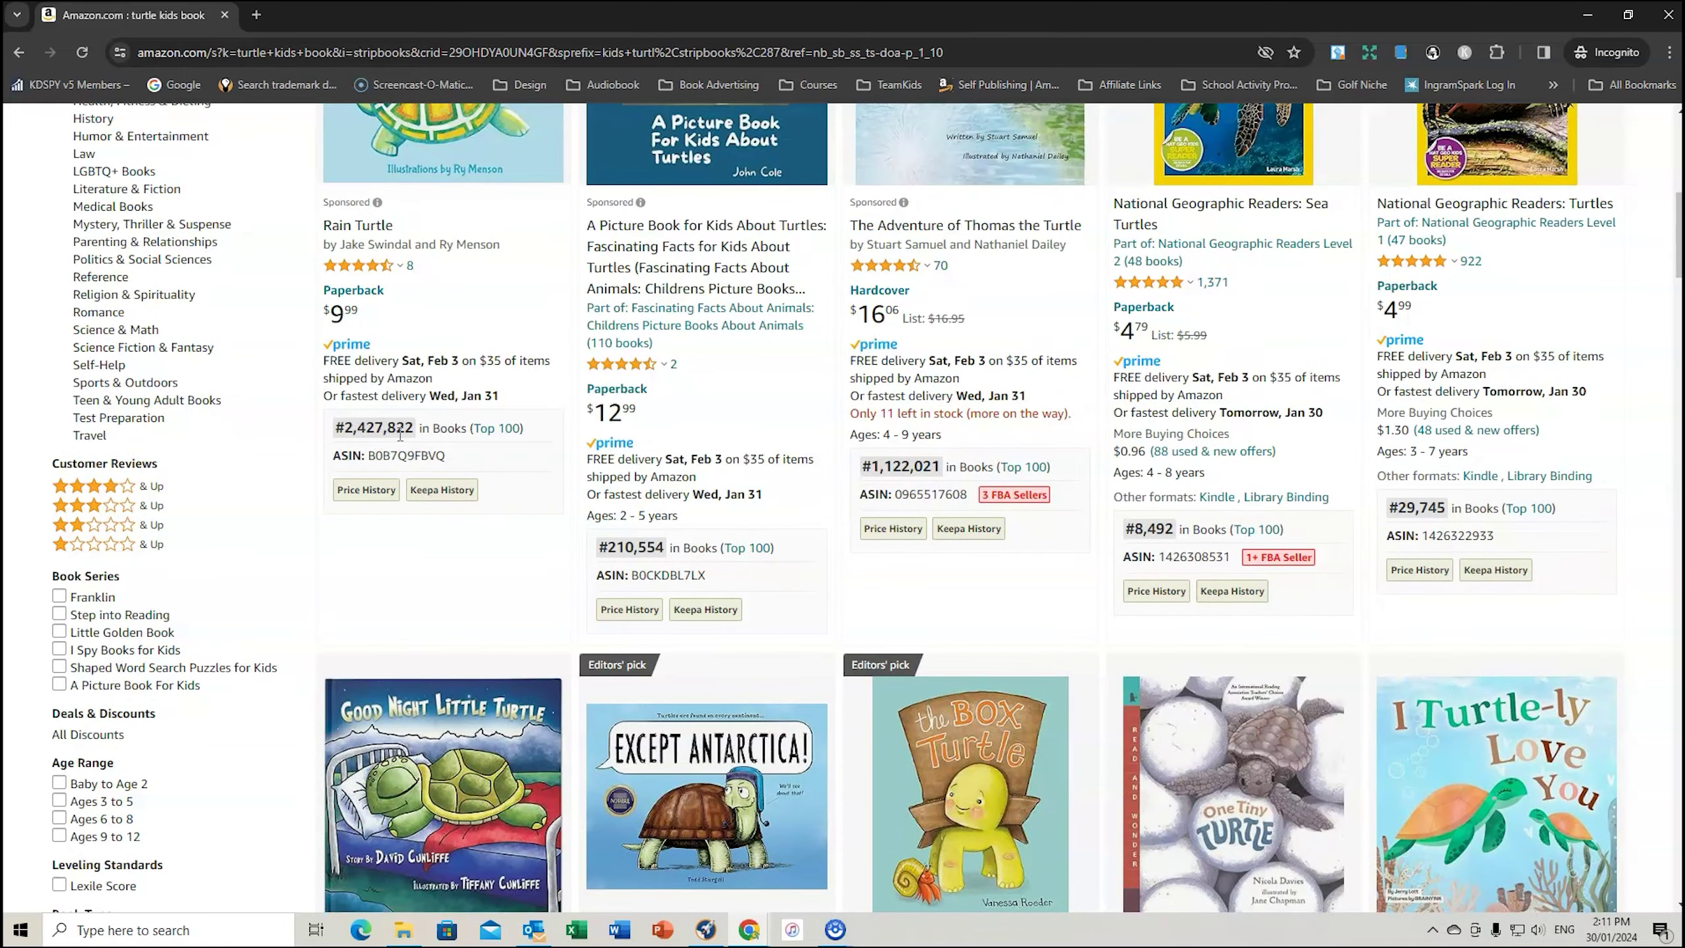
scroll(741, 566, down, 2)
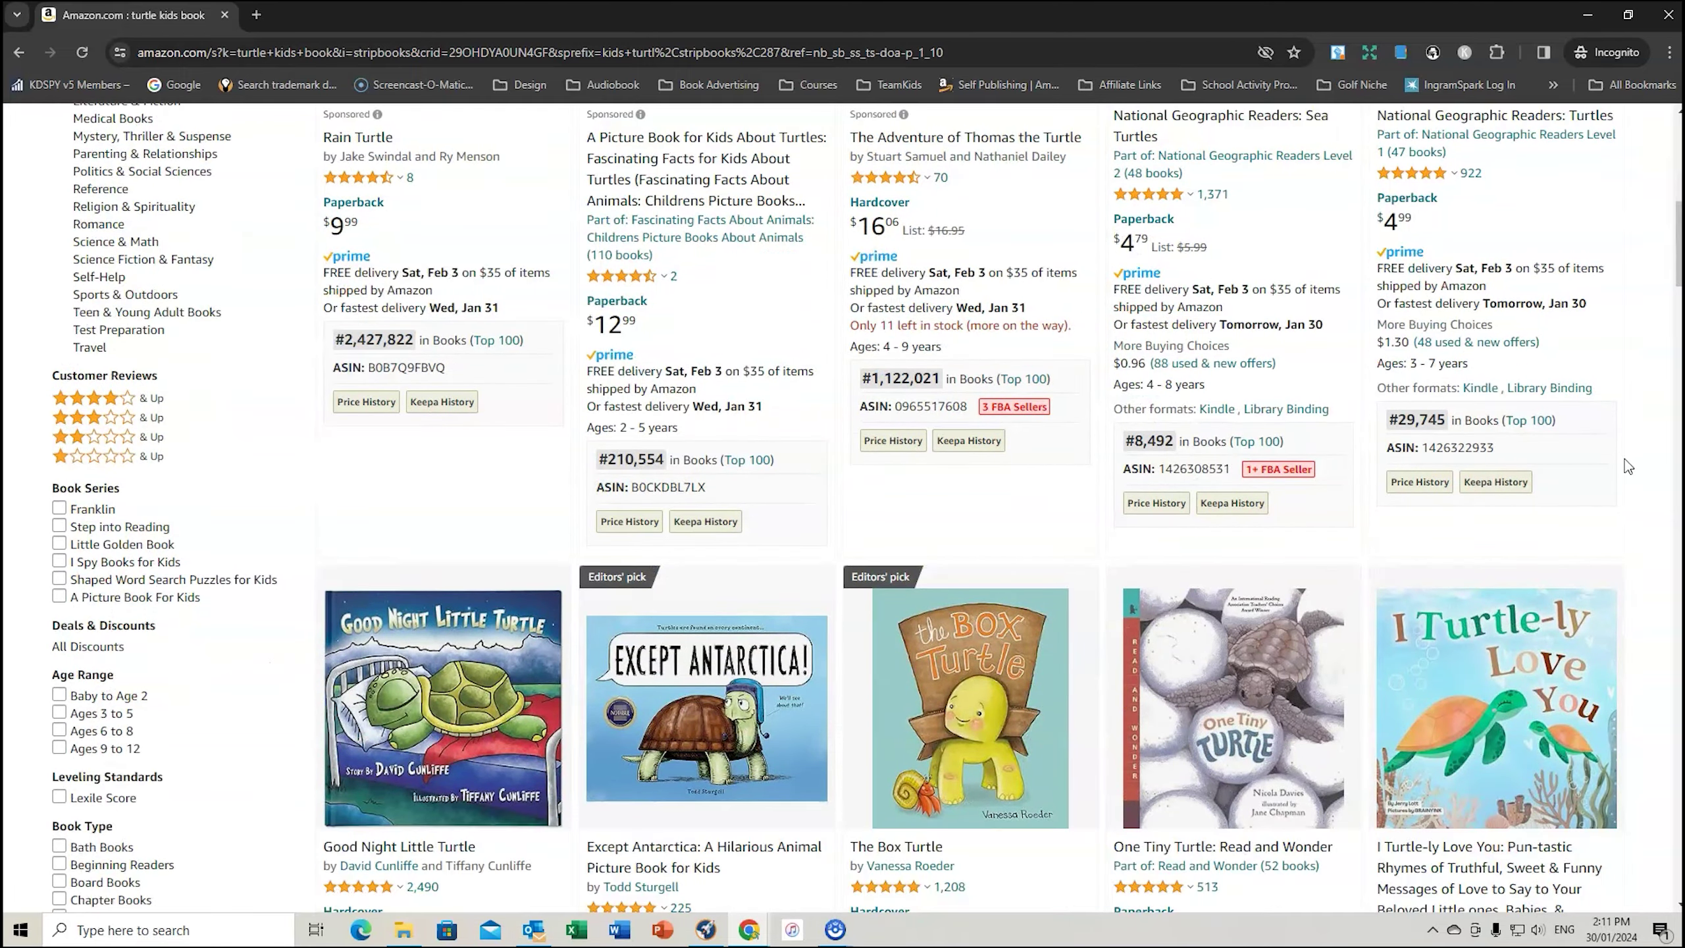
scroll(968, 503, up, 4)
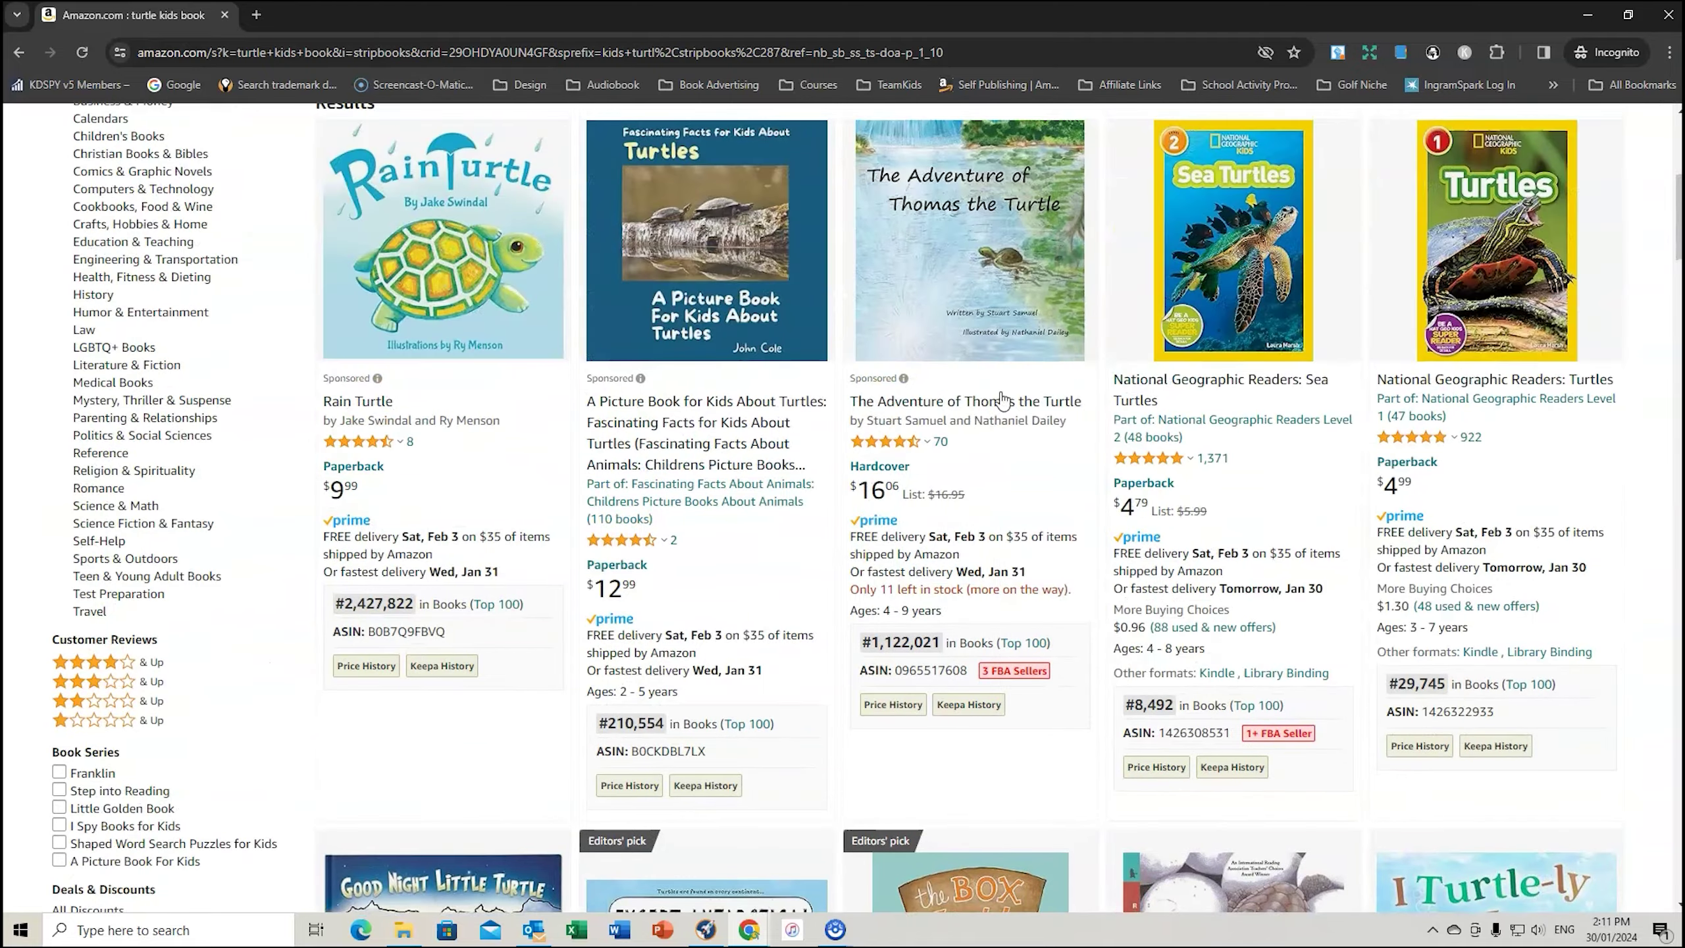
scroll(1098, 312, down, 5)
scroll(1100, 312, up, 9)
scroll(1100, 312, up, 4)
Analyze the search results with KDSPY sorted by fewest reviews, and open the book "I Turtle-ly Love You".
click(1433, 53)
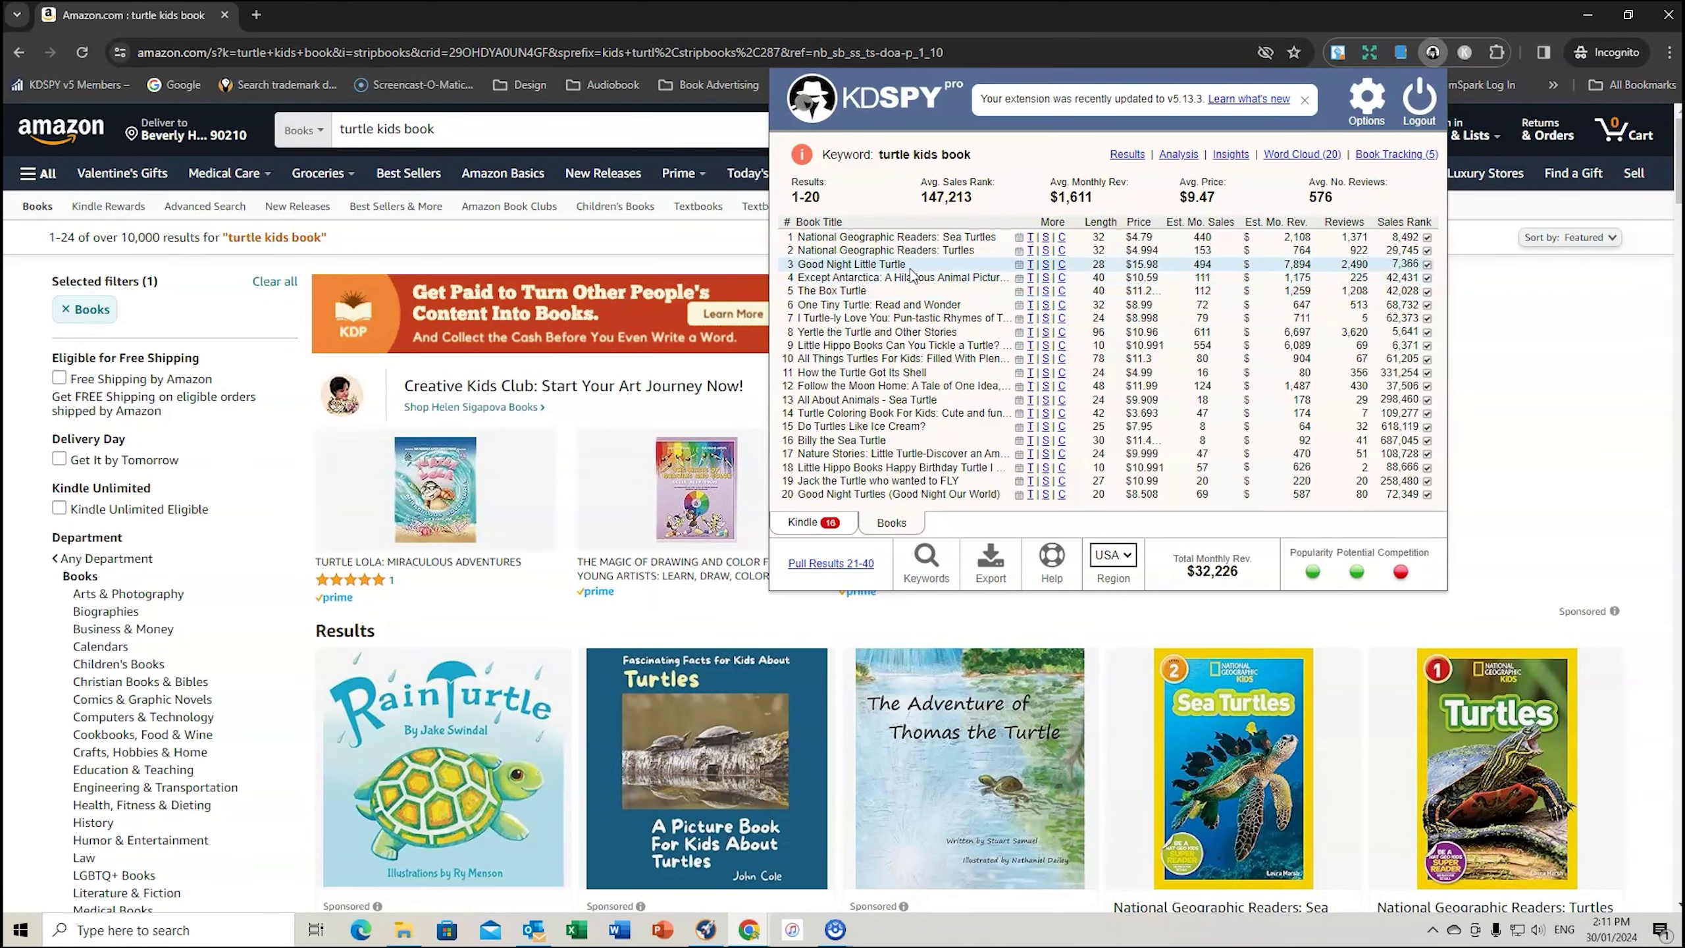
click(1343, 223)
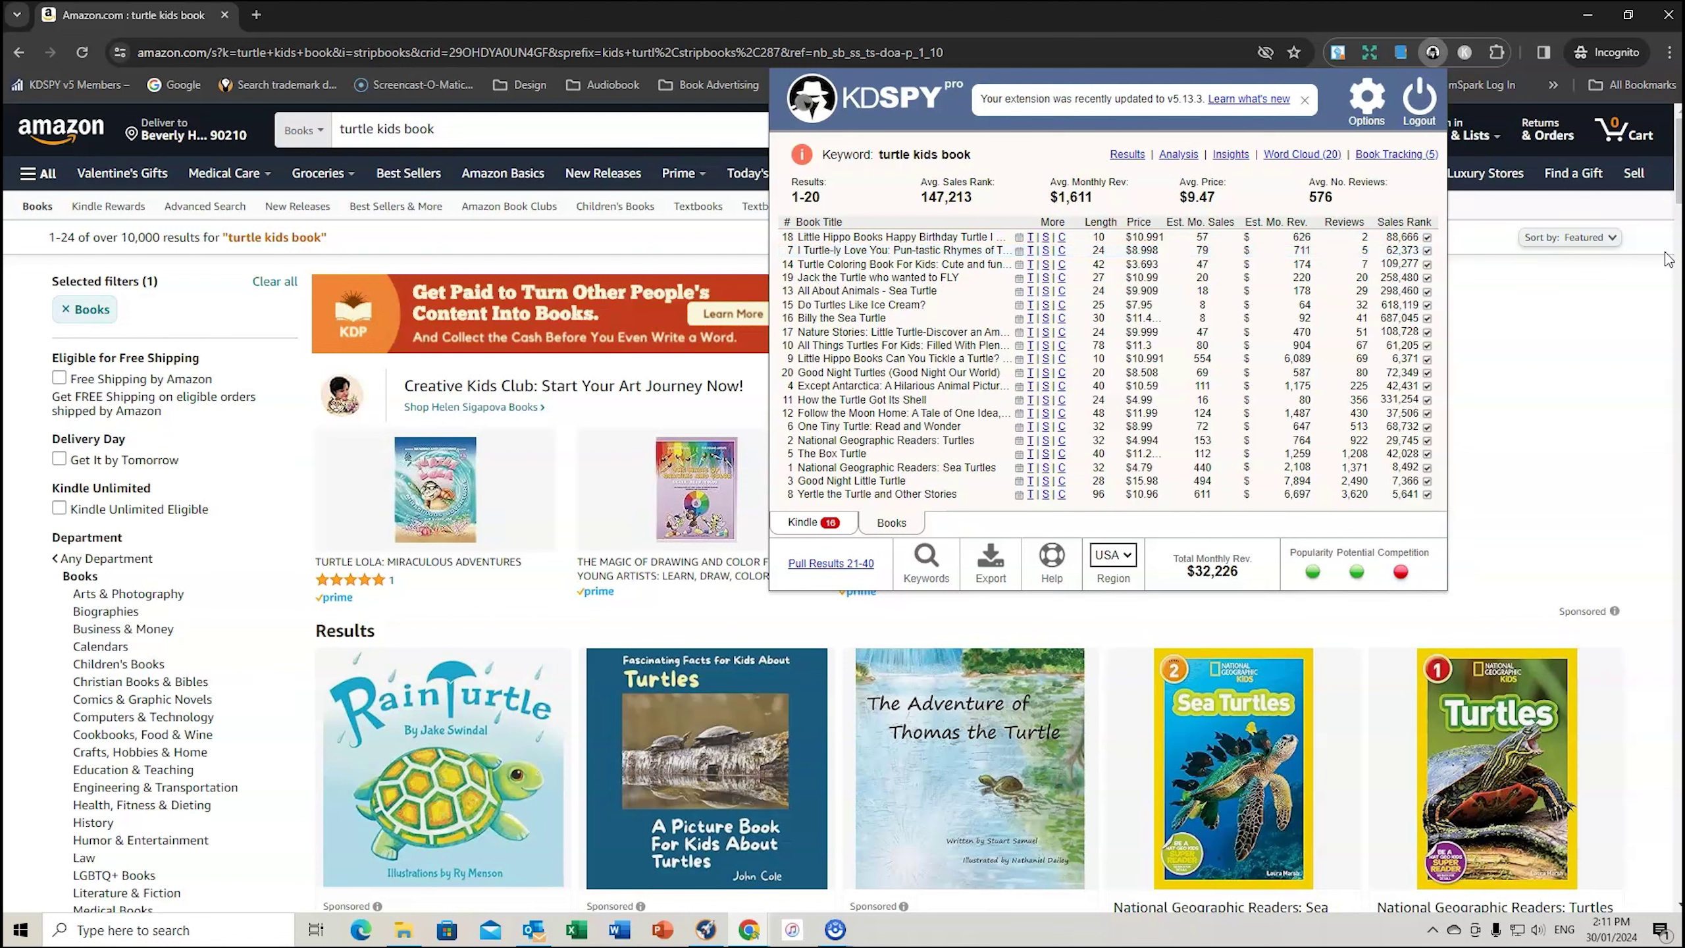
click(893, 253)
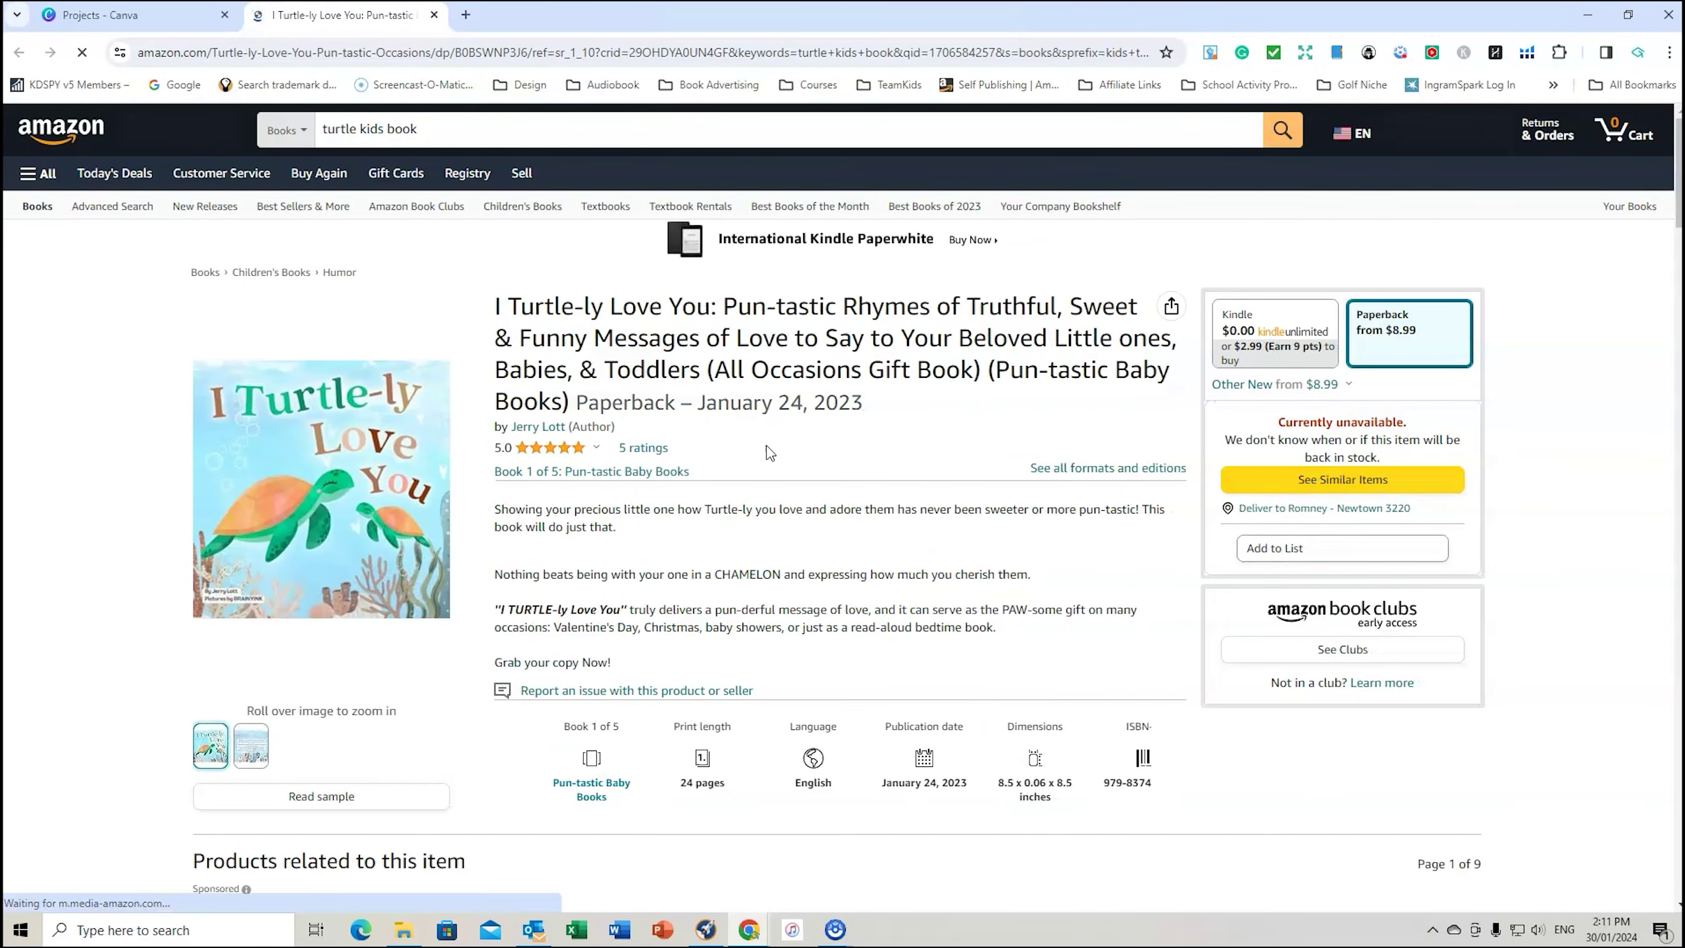
Examine the paperback's description, enlarged front cover and publisher images for "I Turtle-ly Love You".
scroll(758, 446, down, 3)
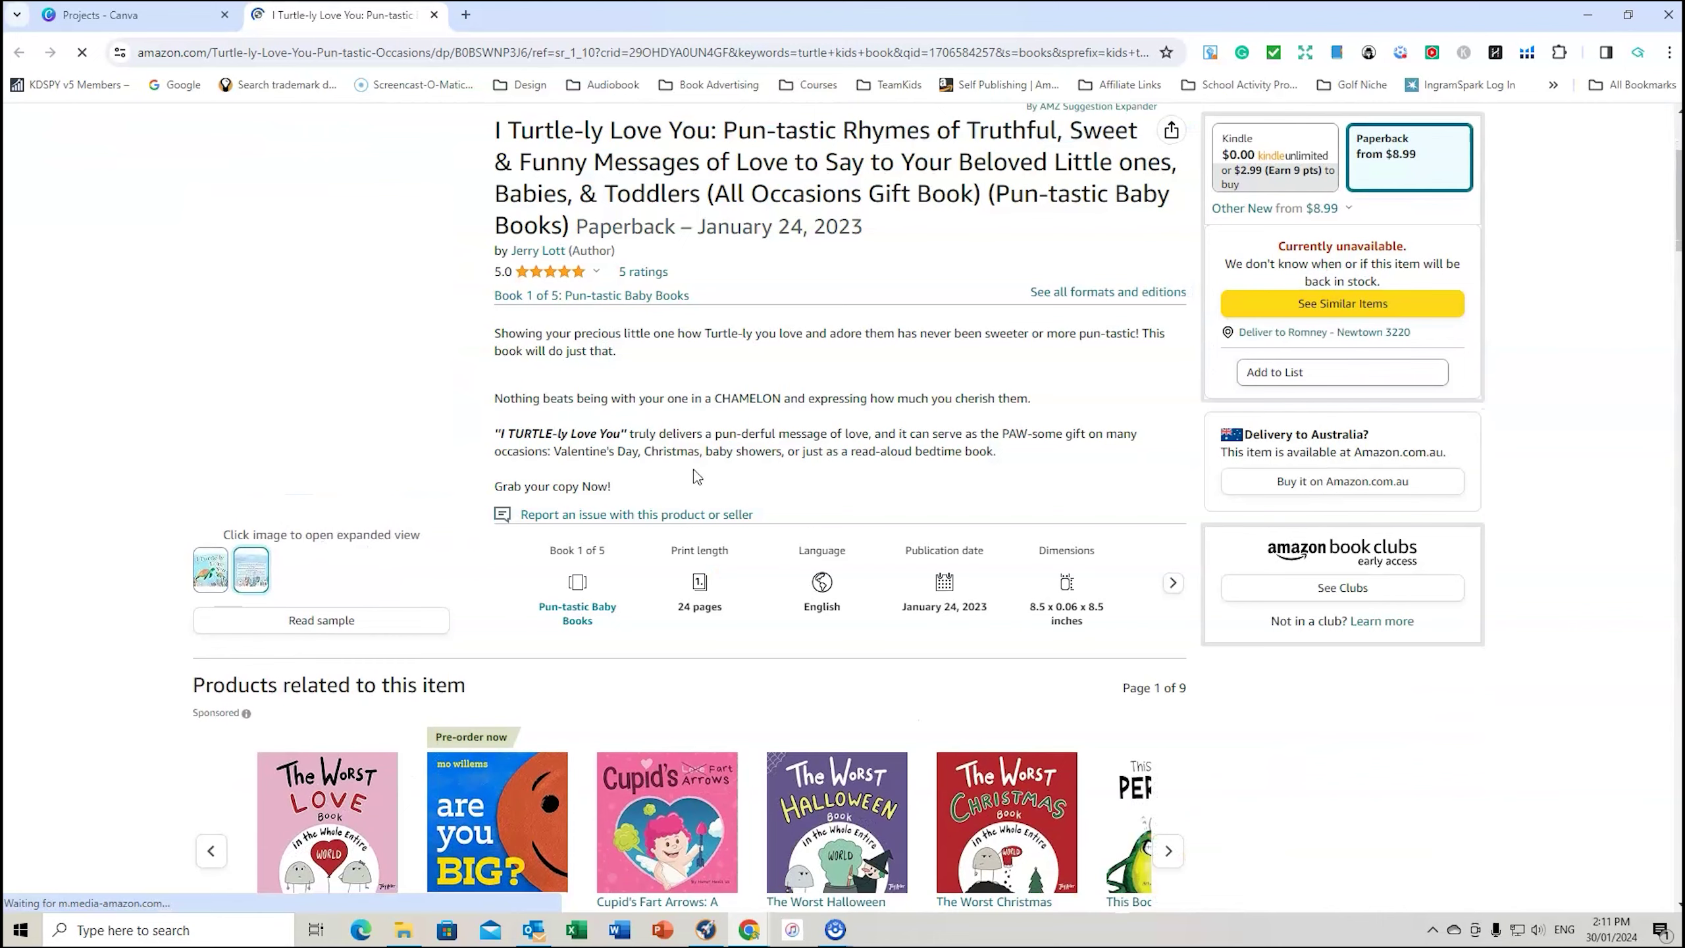
scroll(717, 601, up, 3)
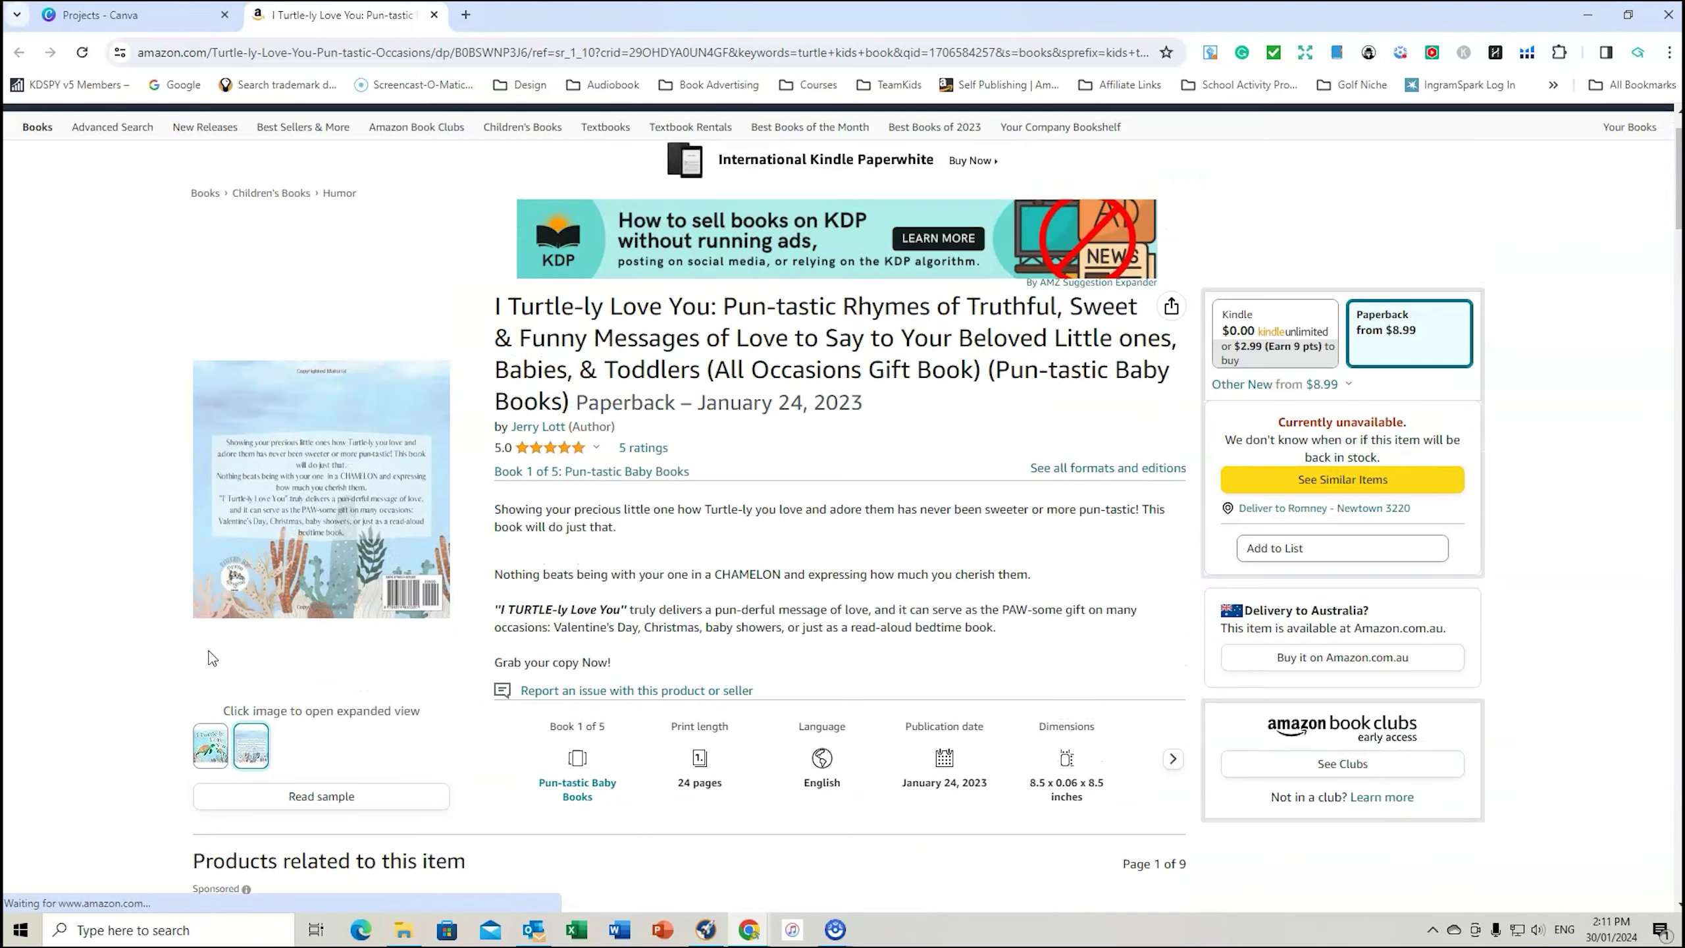
mouse_move(331, 543)
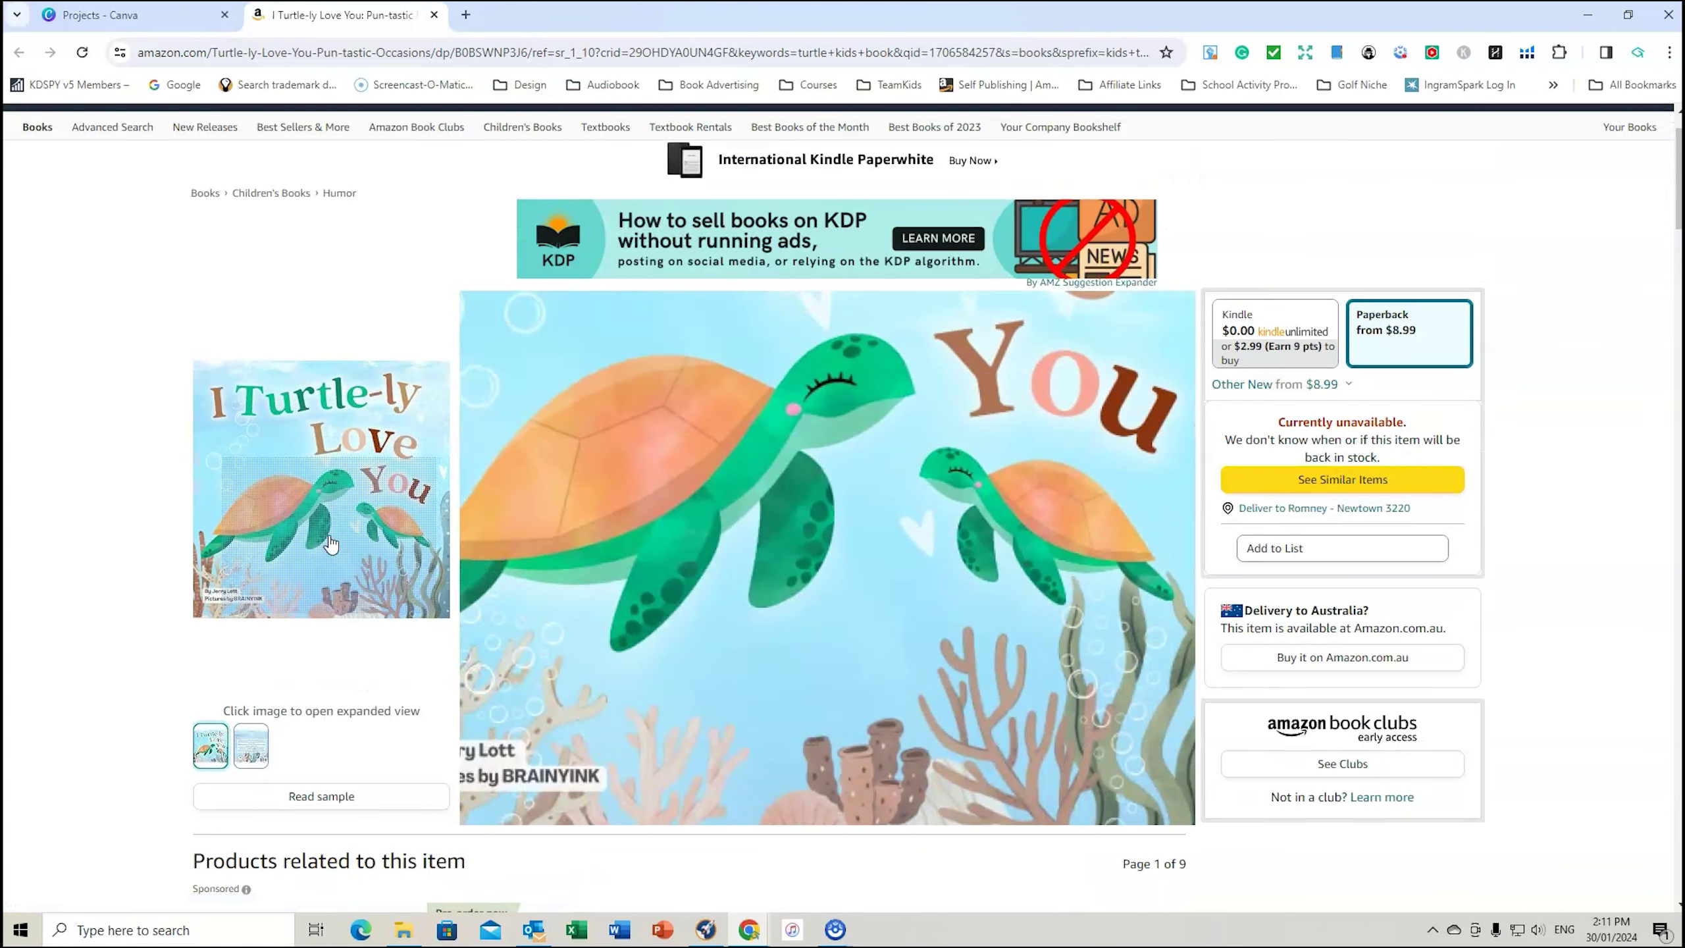
scroll(915, 426, down, 5)
scroll(915, 426, down, 15)
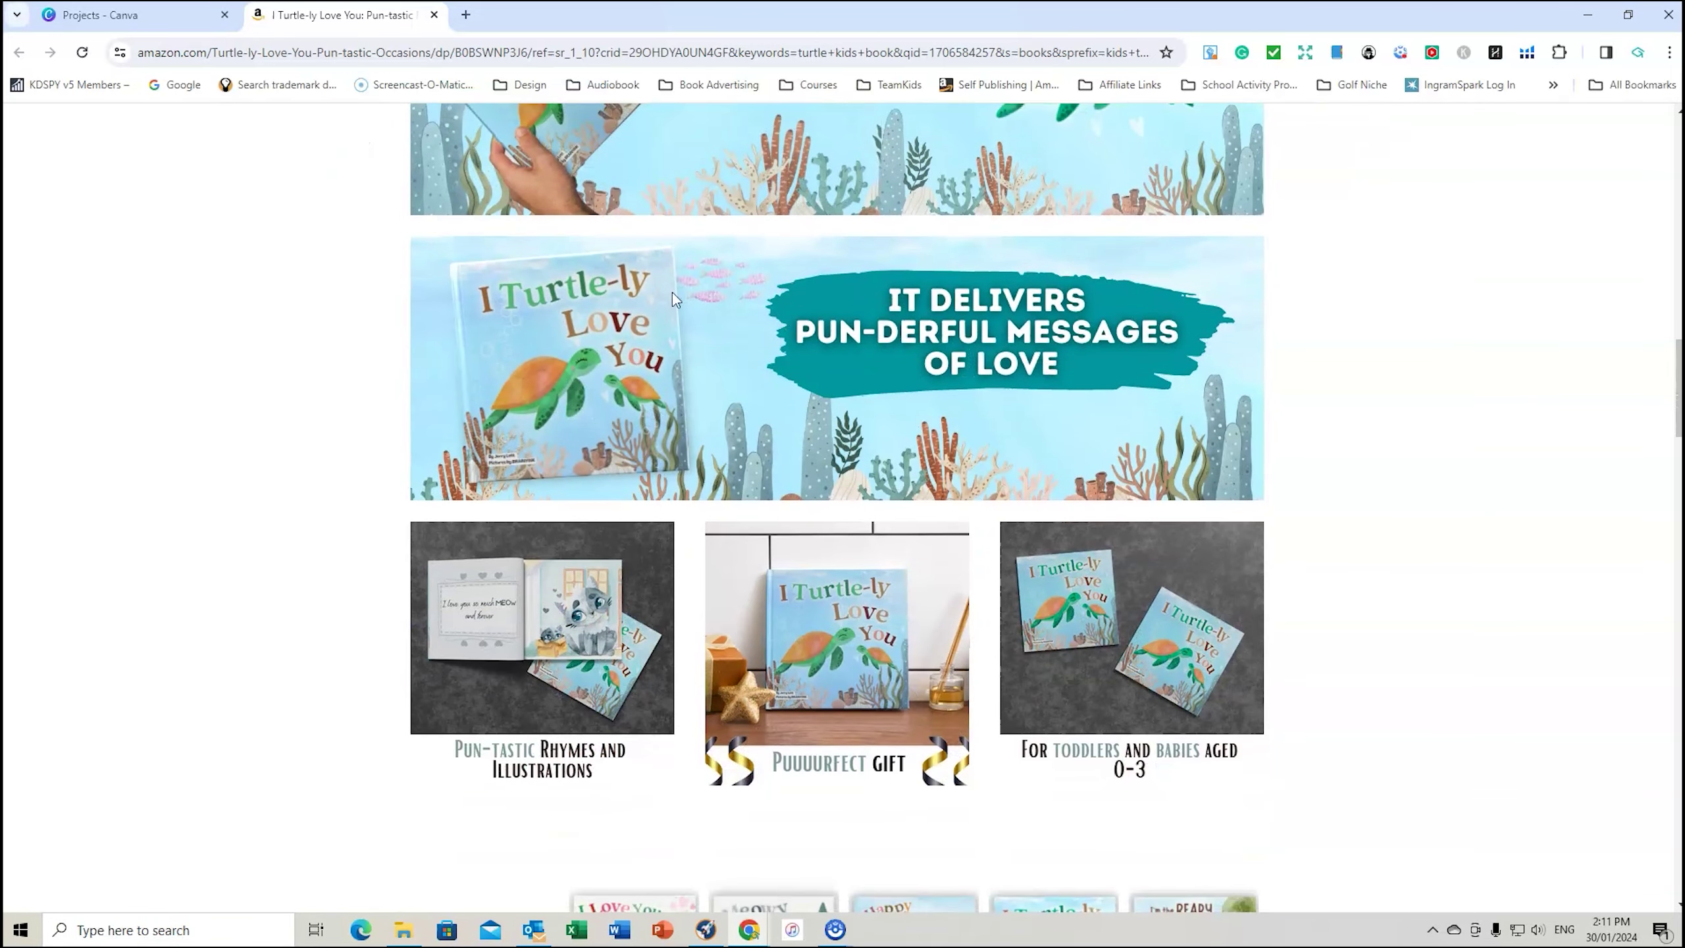
scroll(816, 445, up, 5)
scroll(677, 438, down, 11)
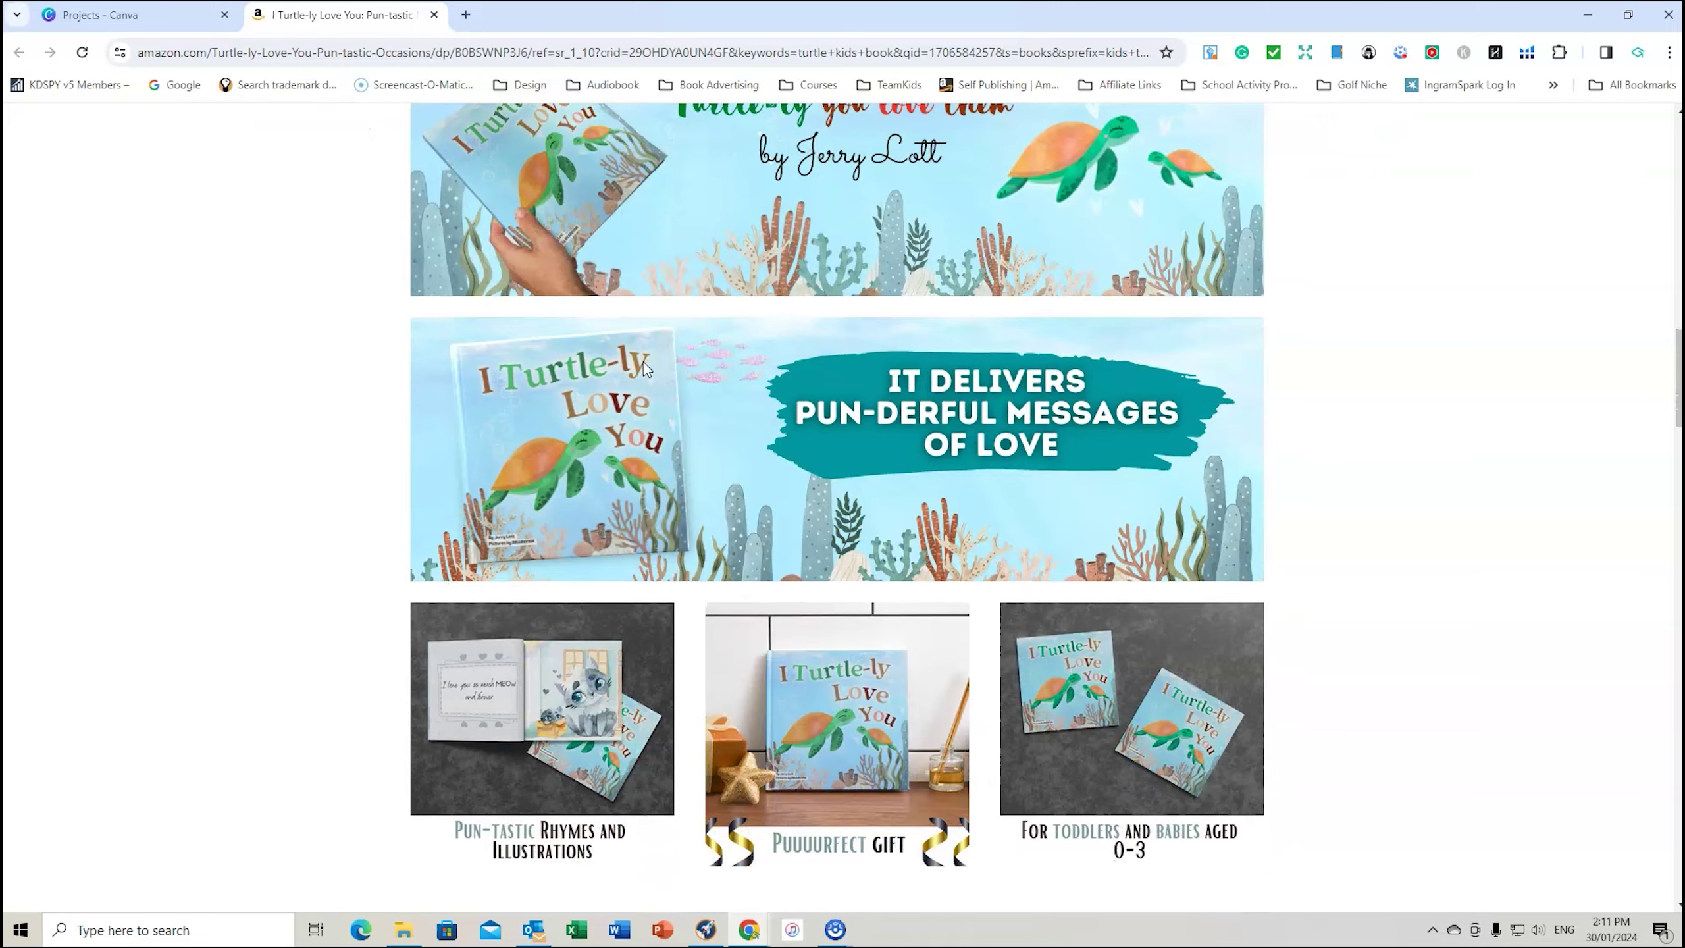
Review the paperback's product details, best seller ranks, related products and customer reviews, and return to the page's beginning.
scroll(317, 387, down, 8)
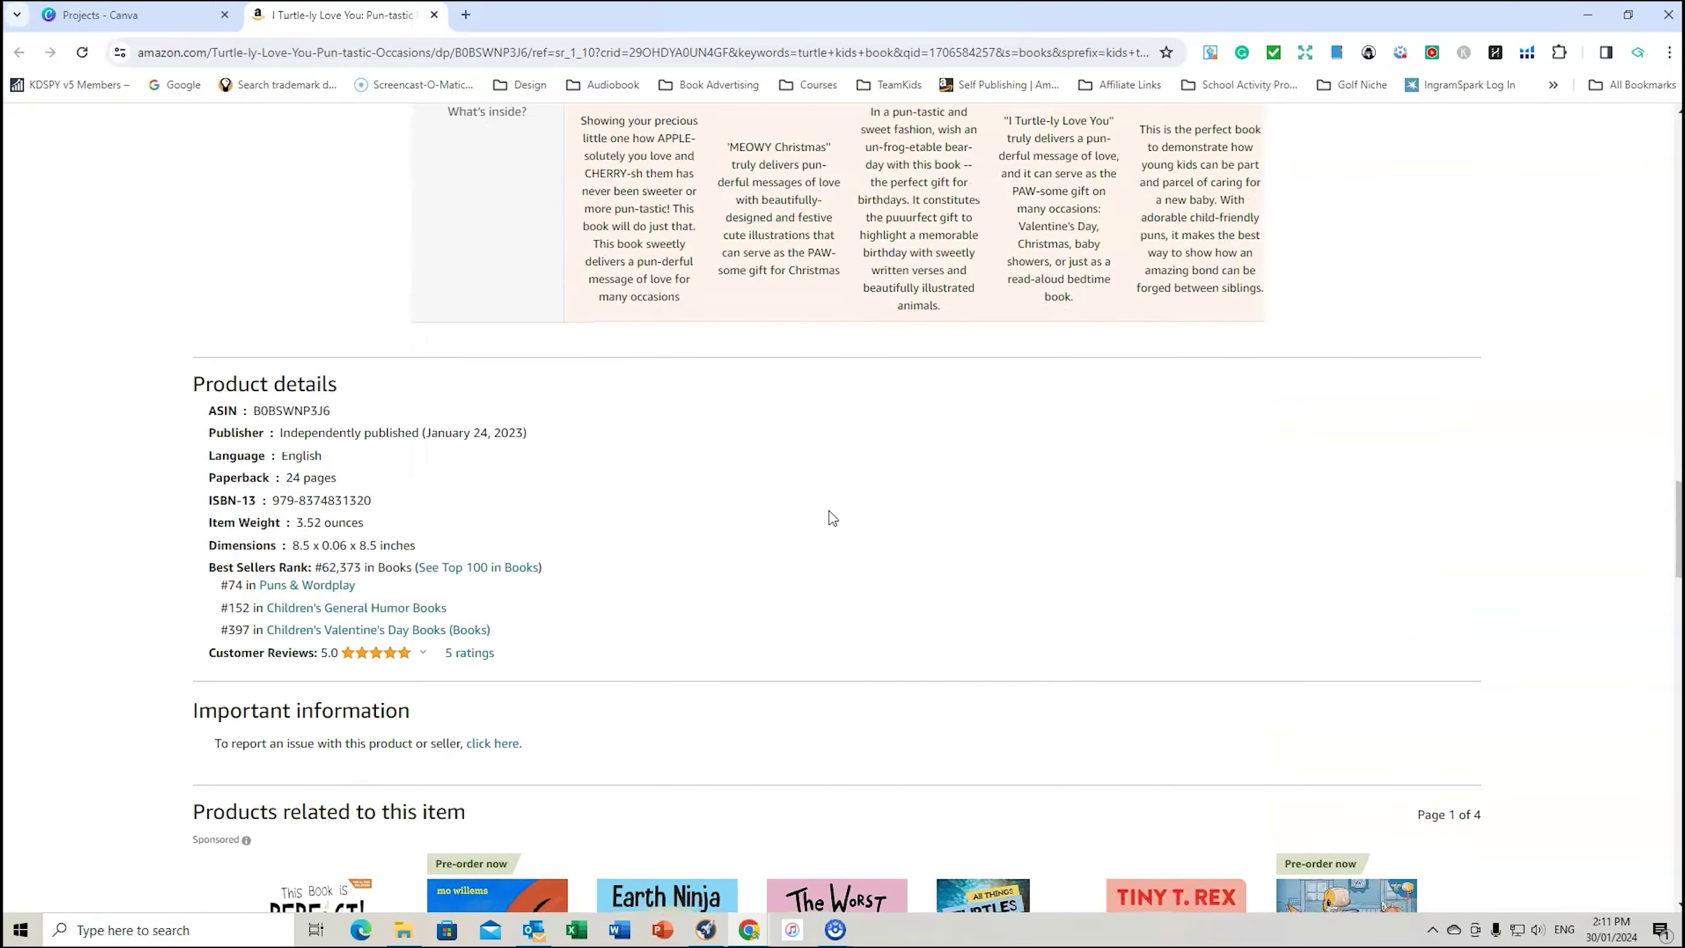
scroll(753, 402, down, 2)
scroll(657, 380, up, 1)
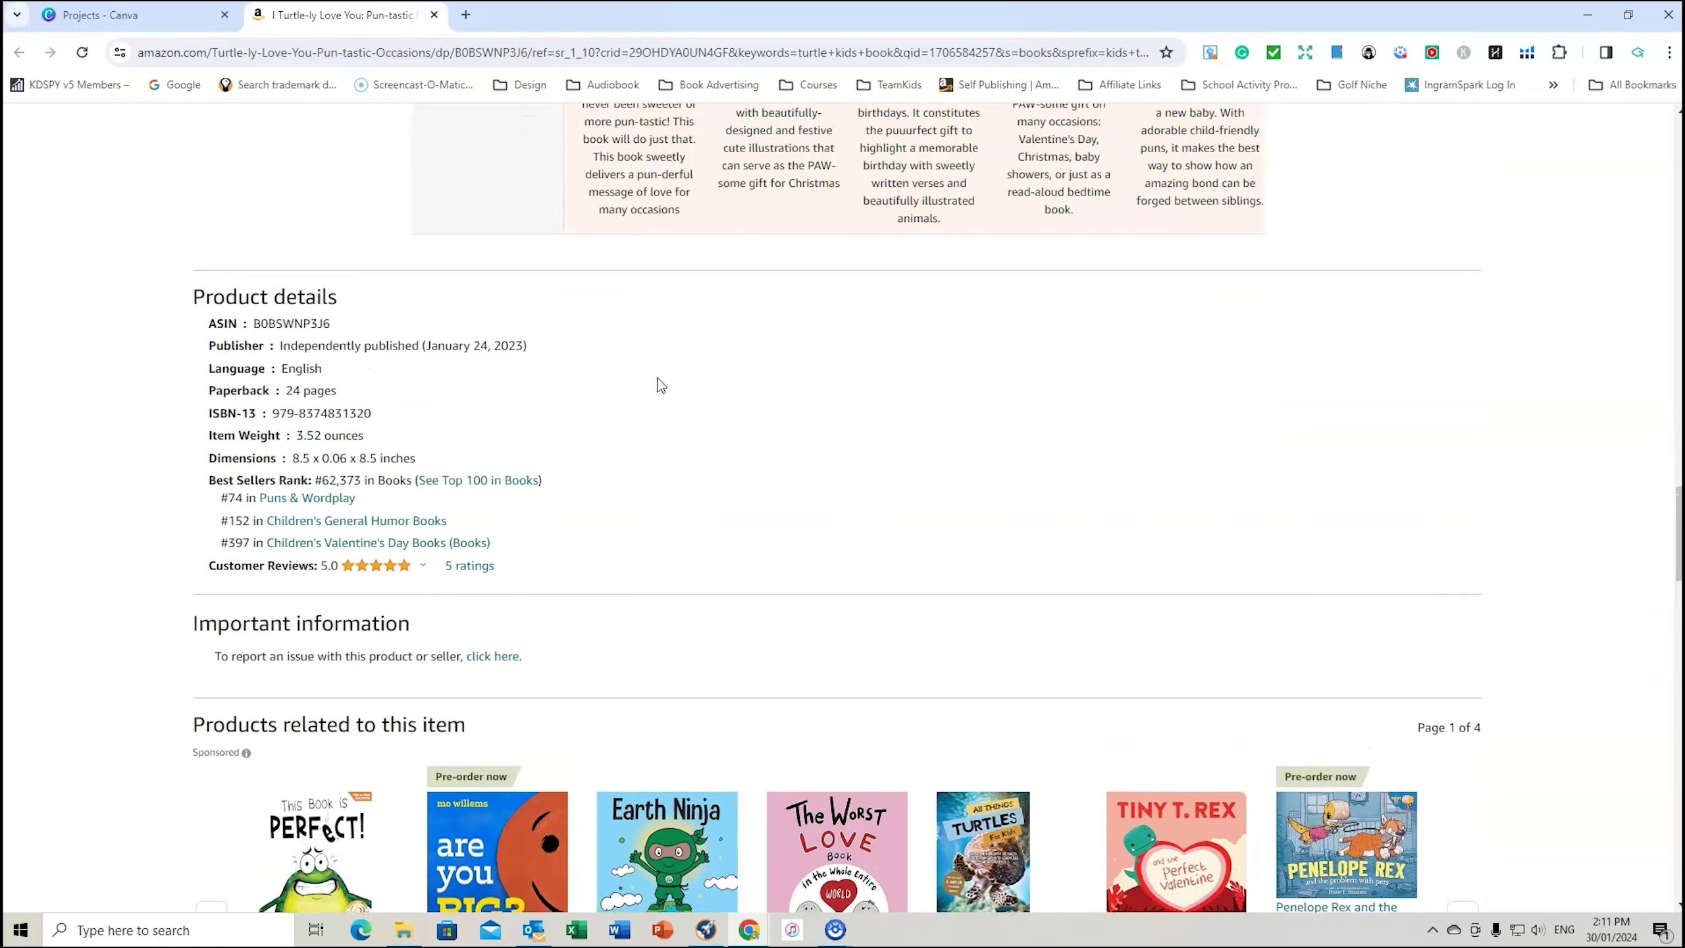
scroll(1075, 396, down, 8)
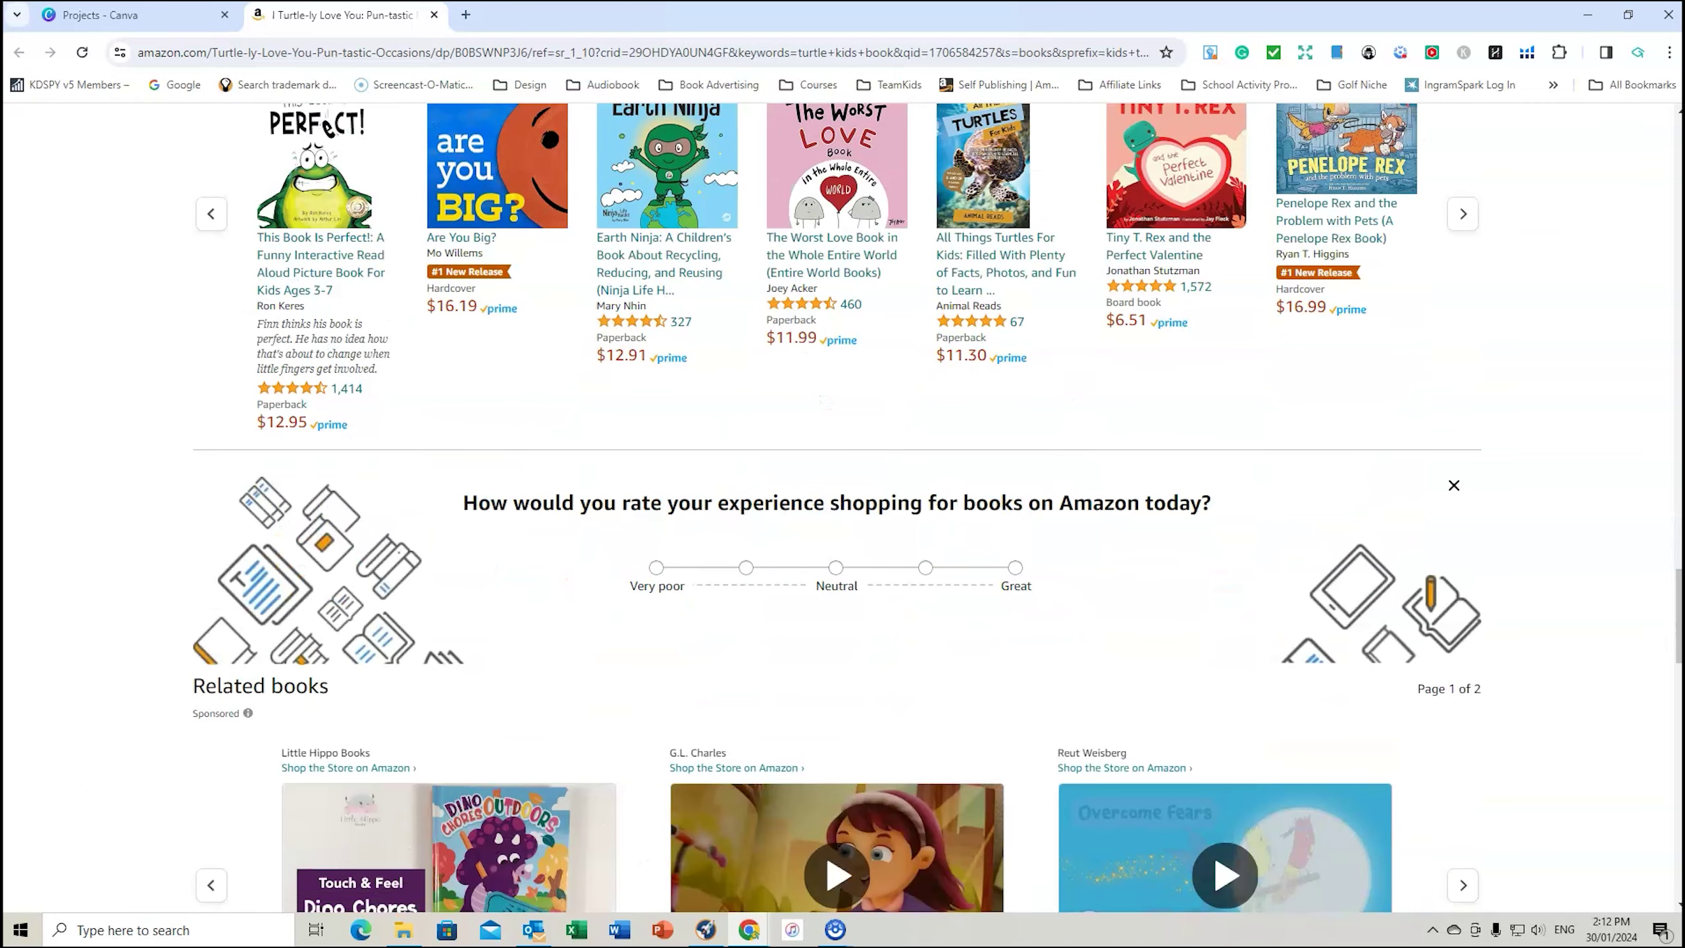
scroll(1301, 356, up, 7)
scroll(1301, 357, down, 13)
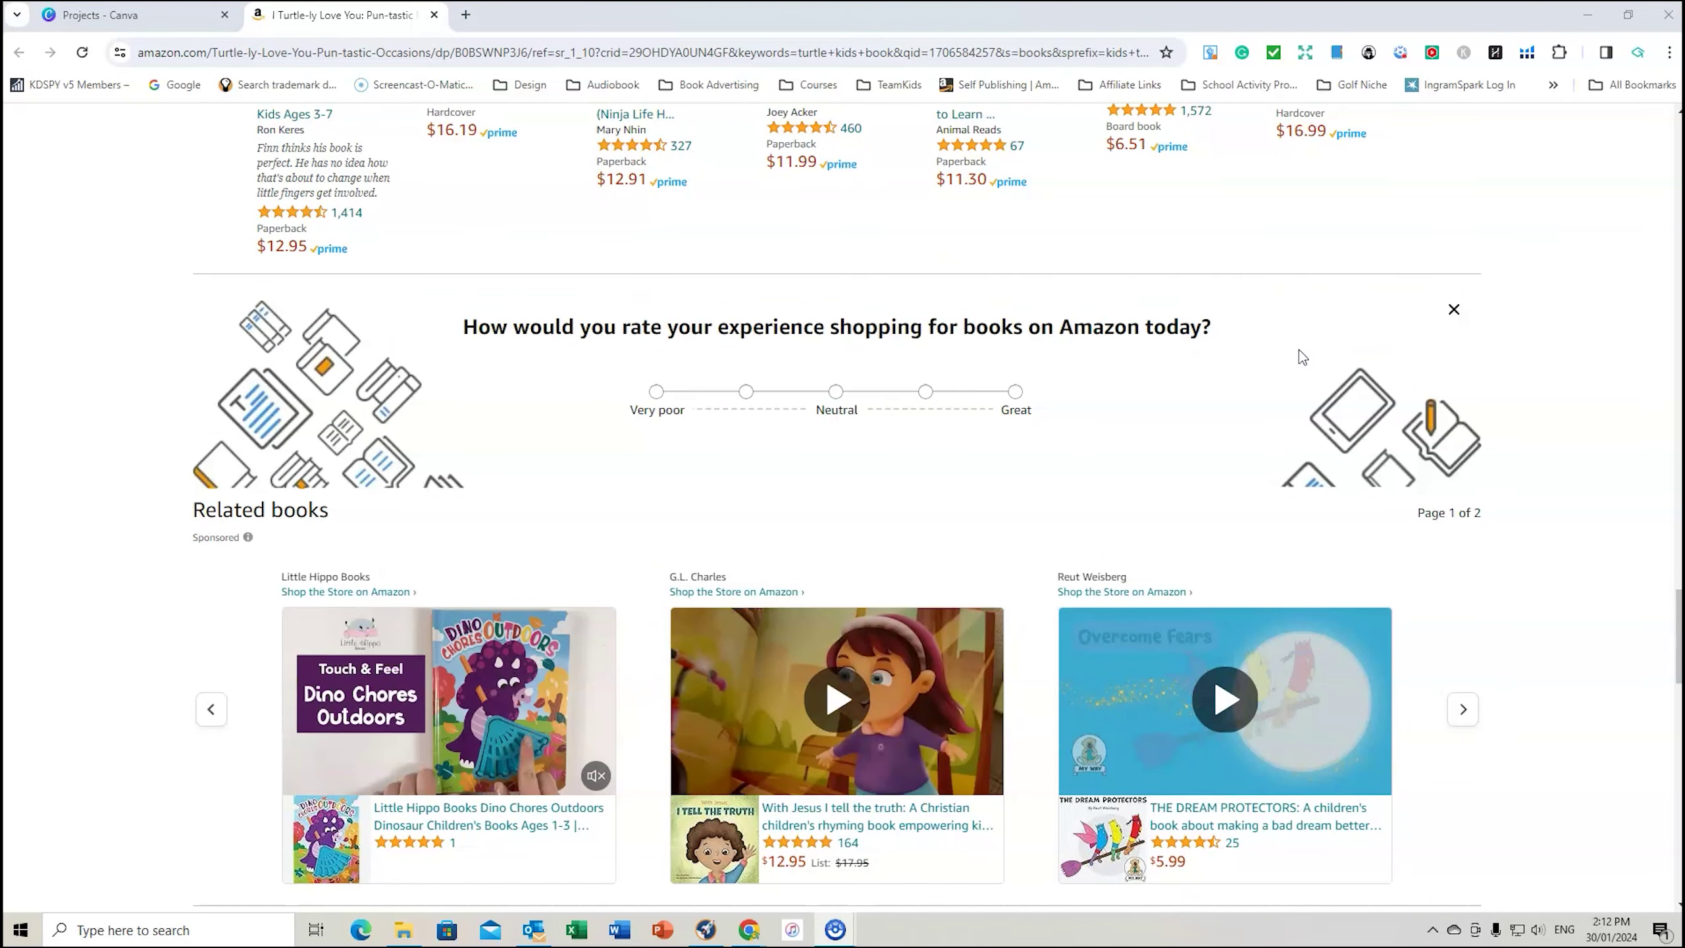
scroll(1298, 352, down, 1)
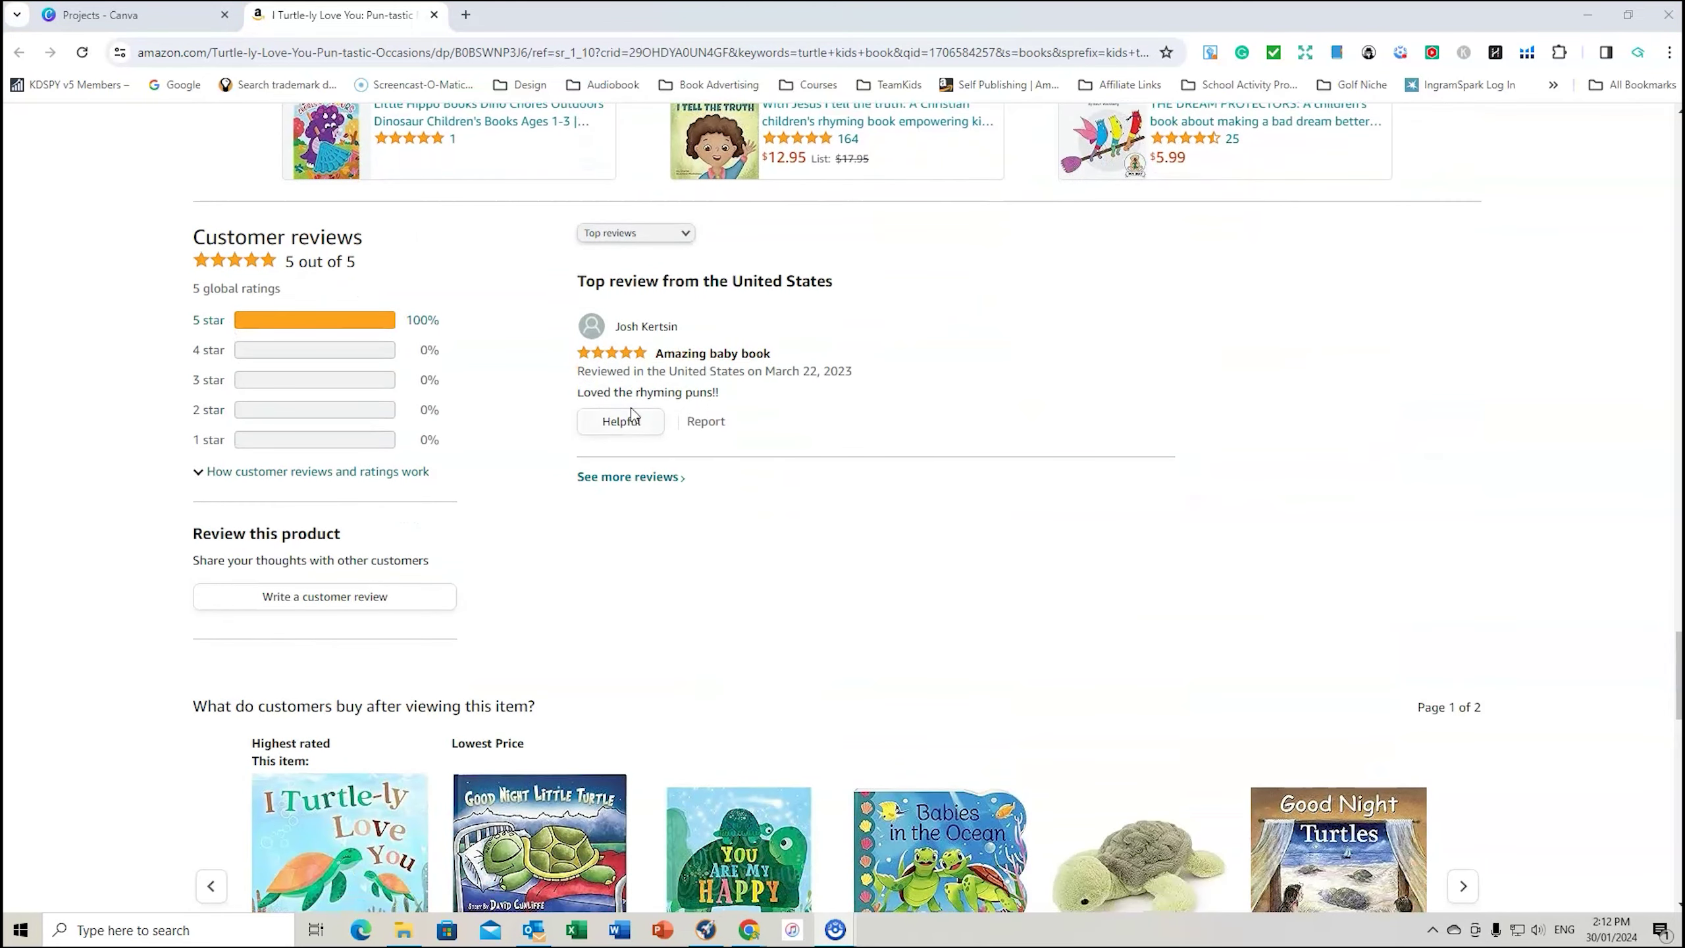
scroll(1329, 424, up, 20)
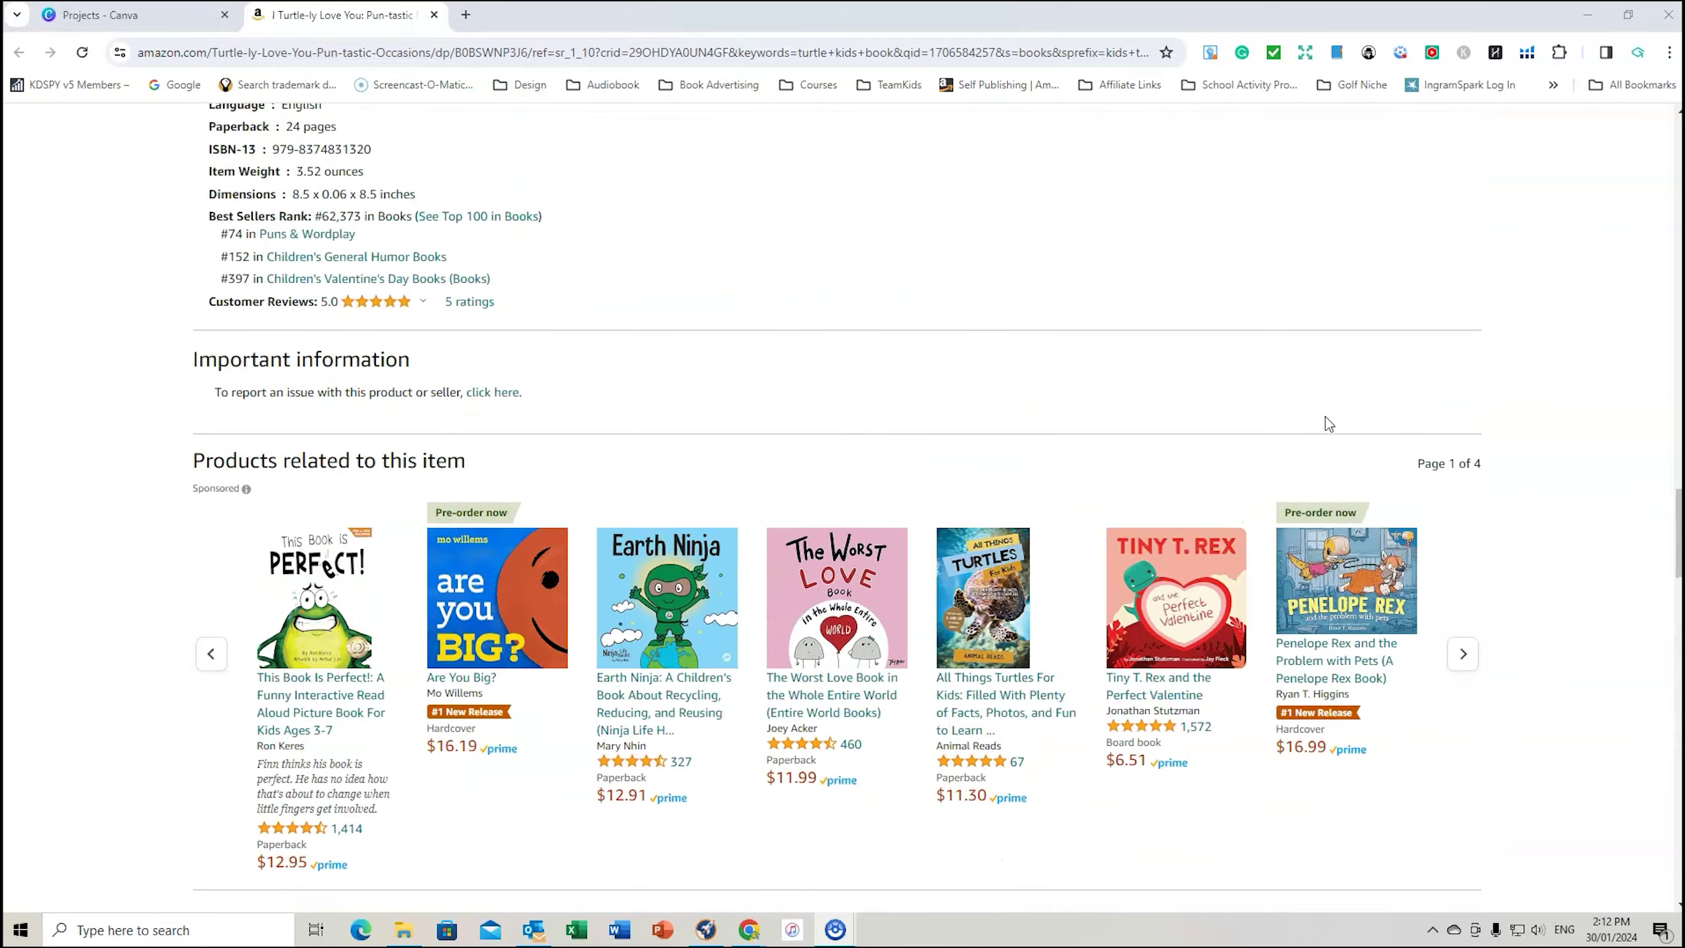
scroll(1329, 424, up, 15)
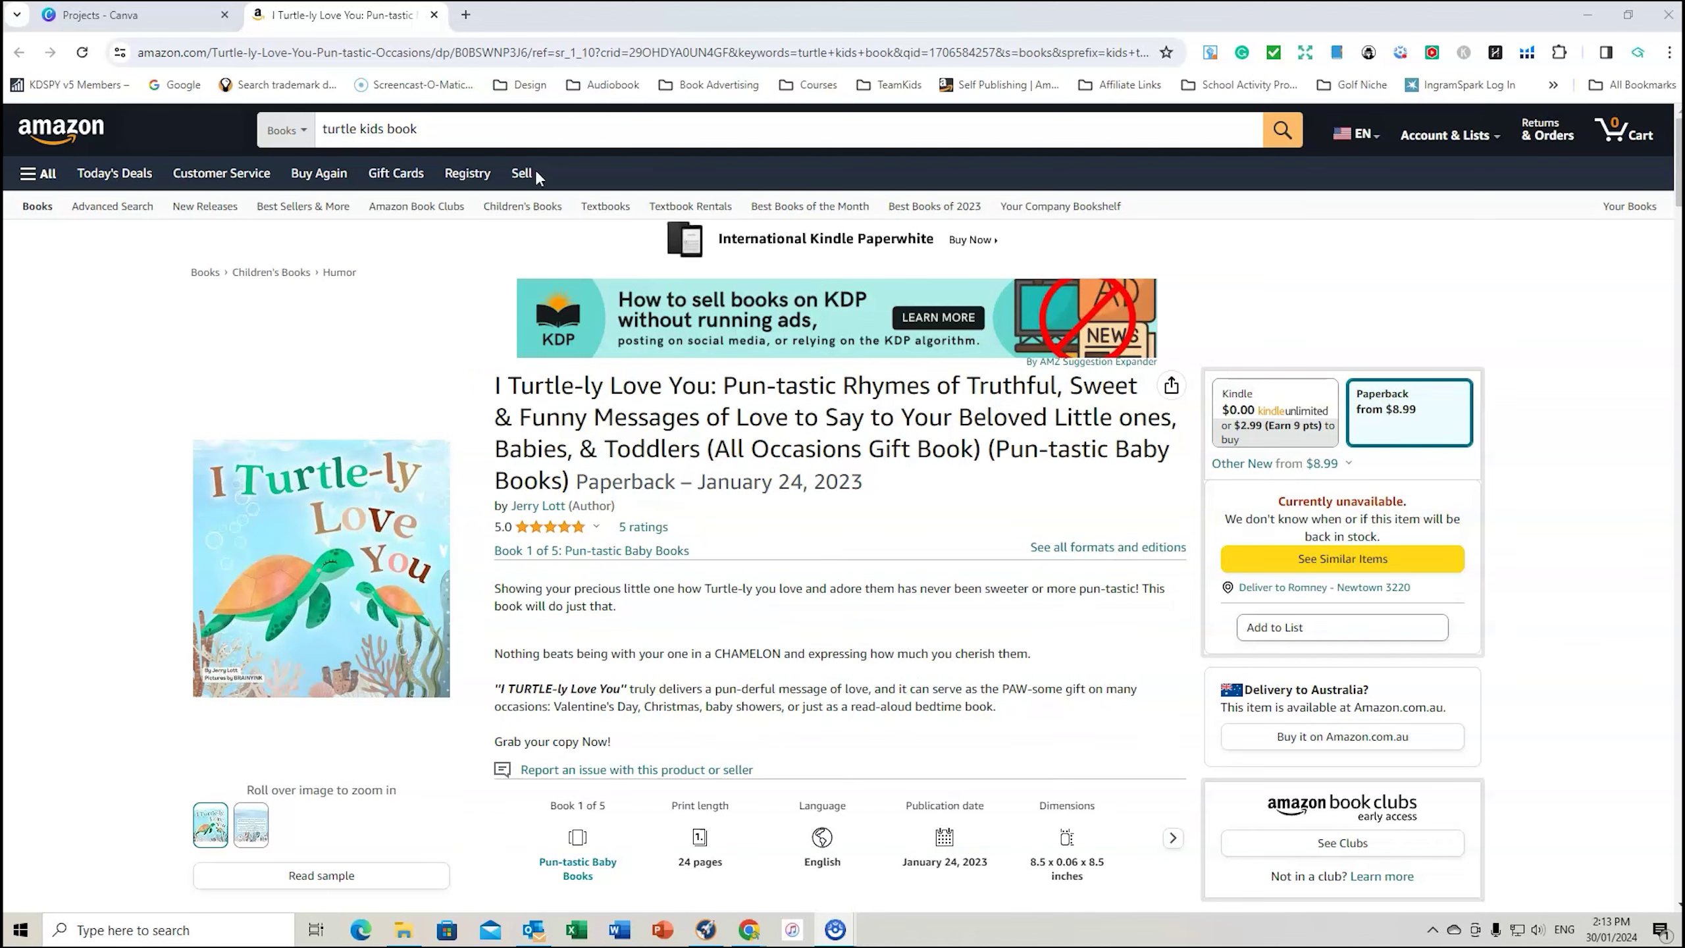
Search Amazon books for "turtle book for toddlers" and analyze the results with KDSPY.
drag(443, 131, 362, 130)
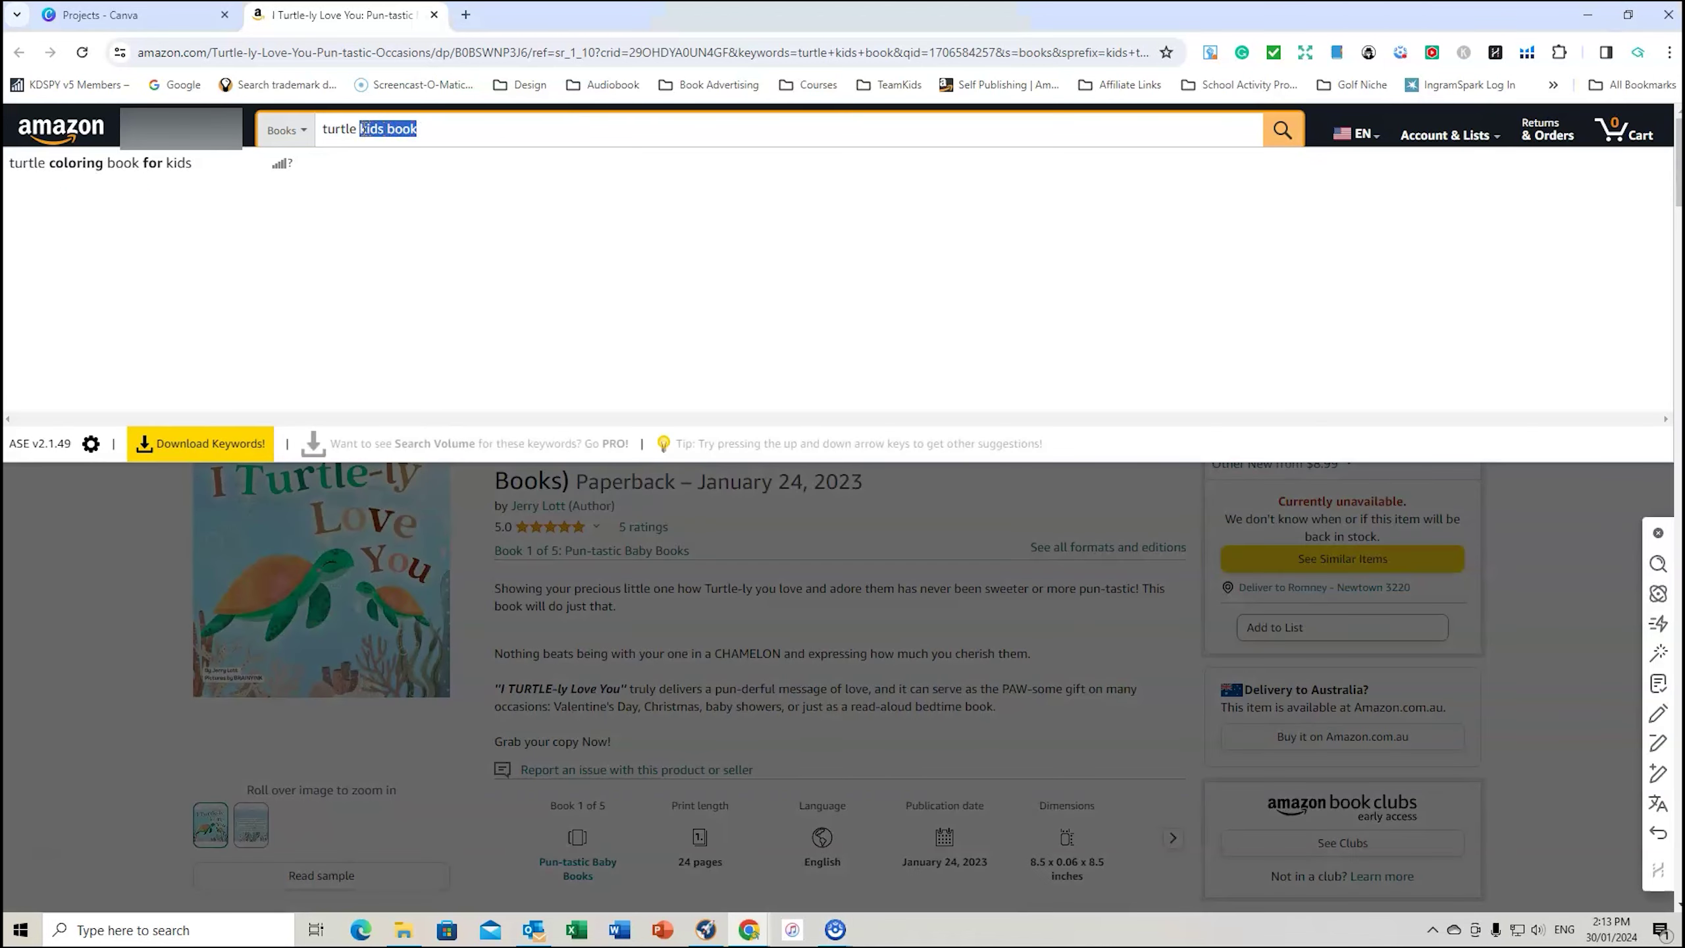
text(book for to)
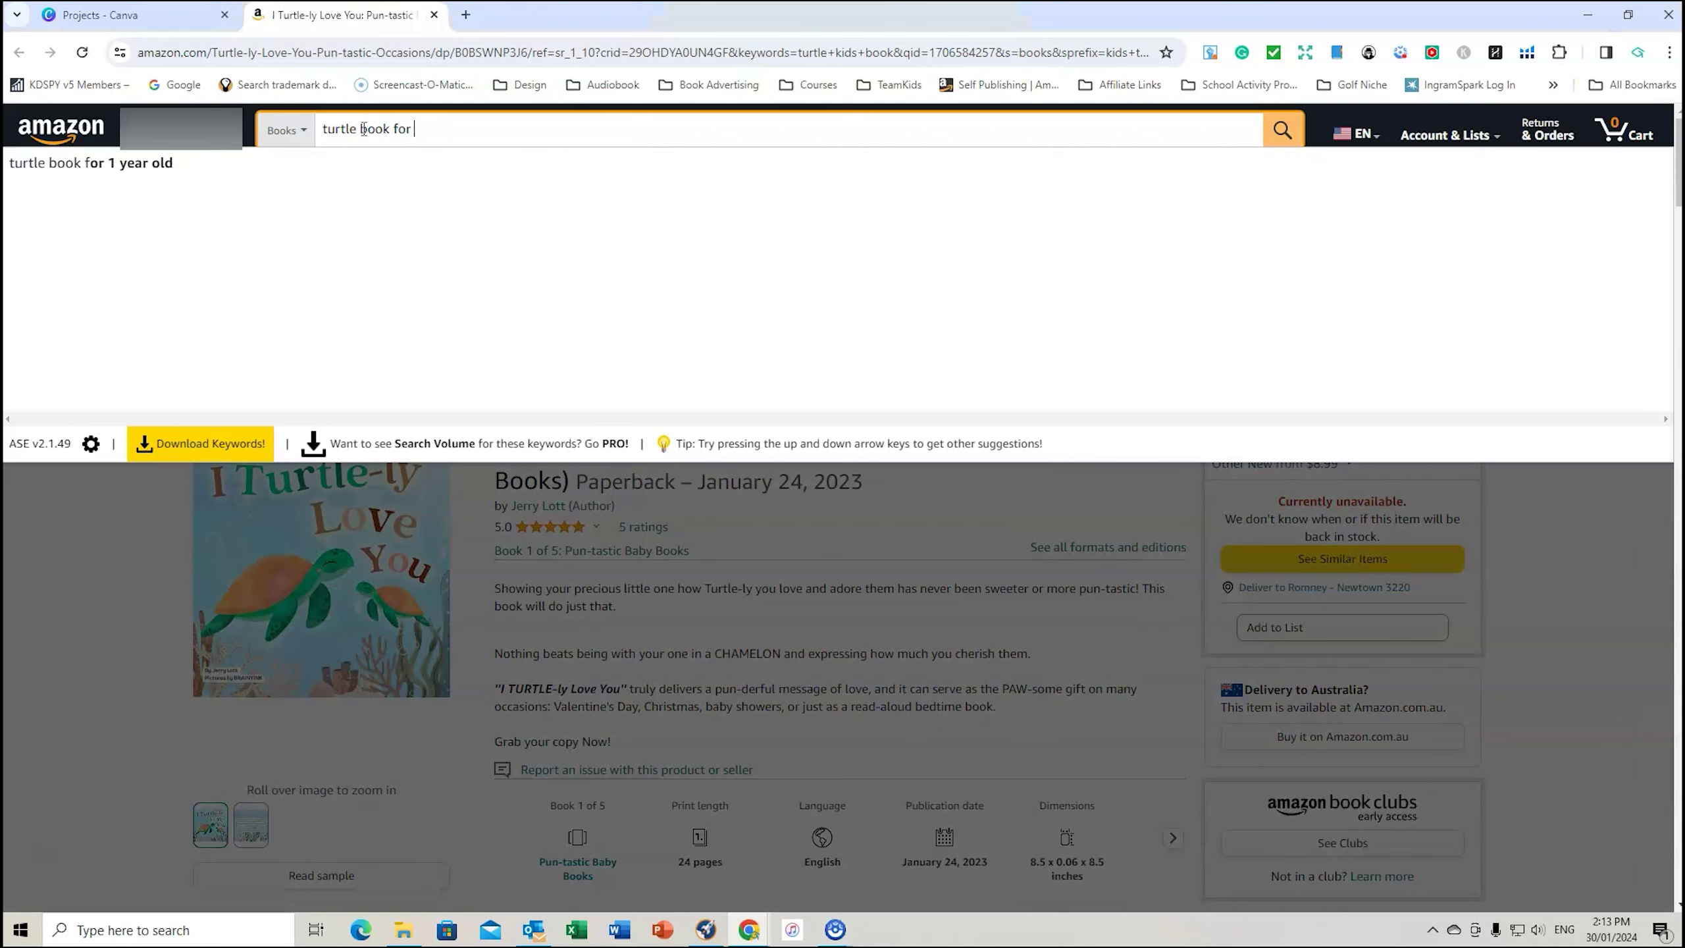
text(ddlers)
key(Return)
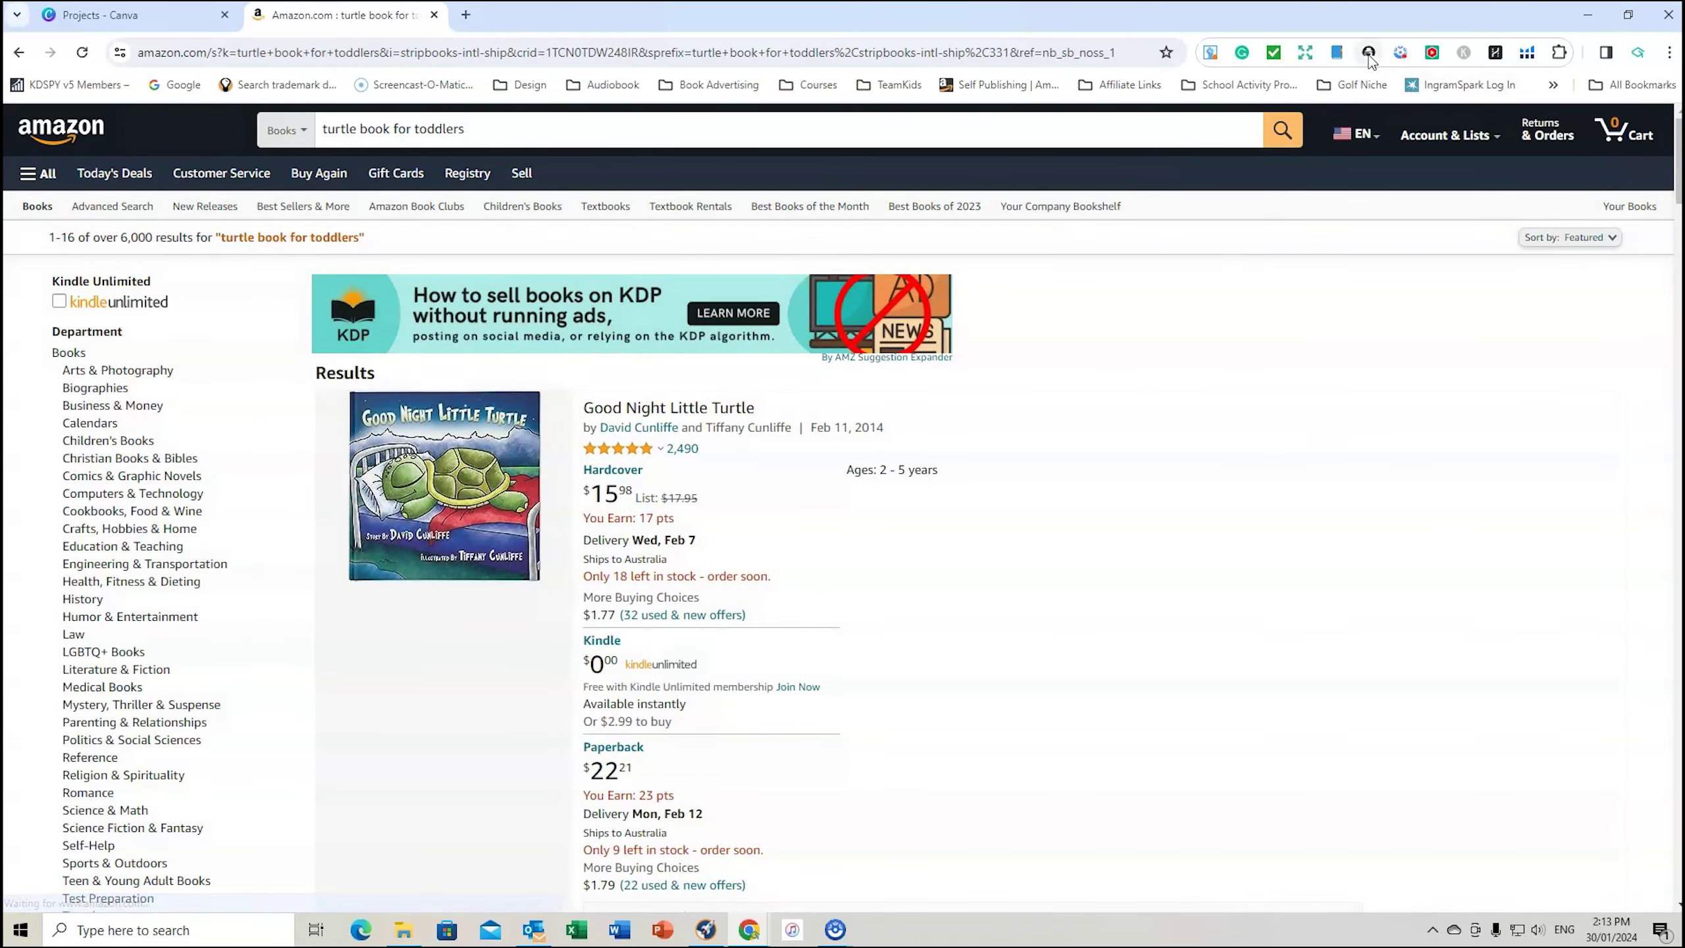
click(1368, 53)
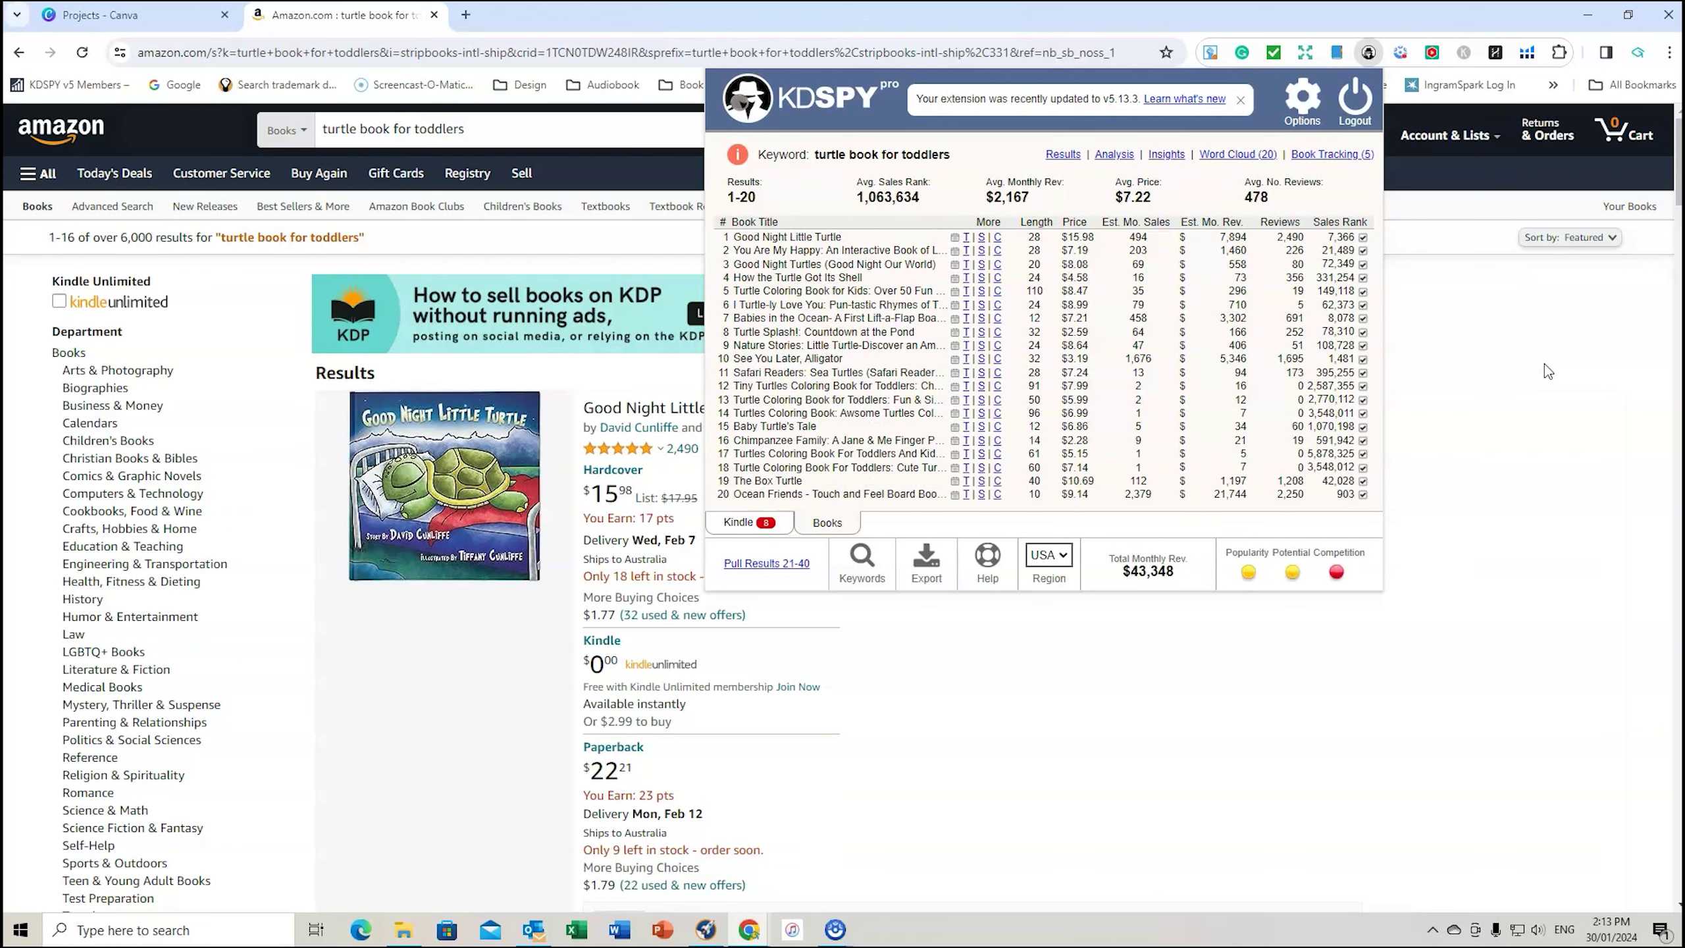
Sort the KDSPY results by sales rank, exclude the three worst-ranked turtle coloring books from the averages, and close the analysis.
click(1329, 224)
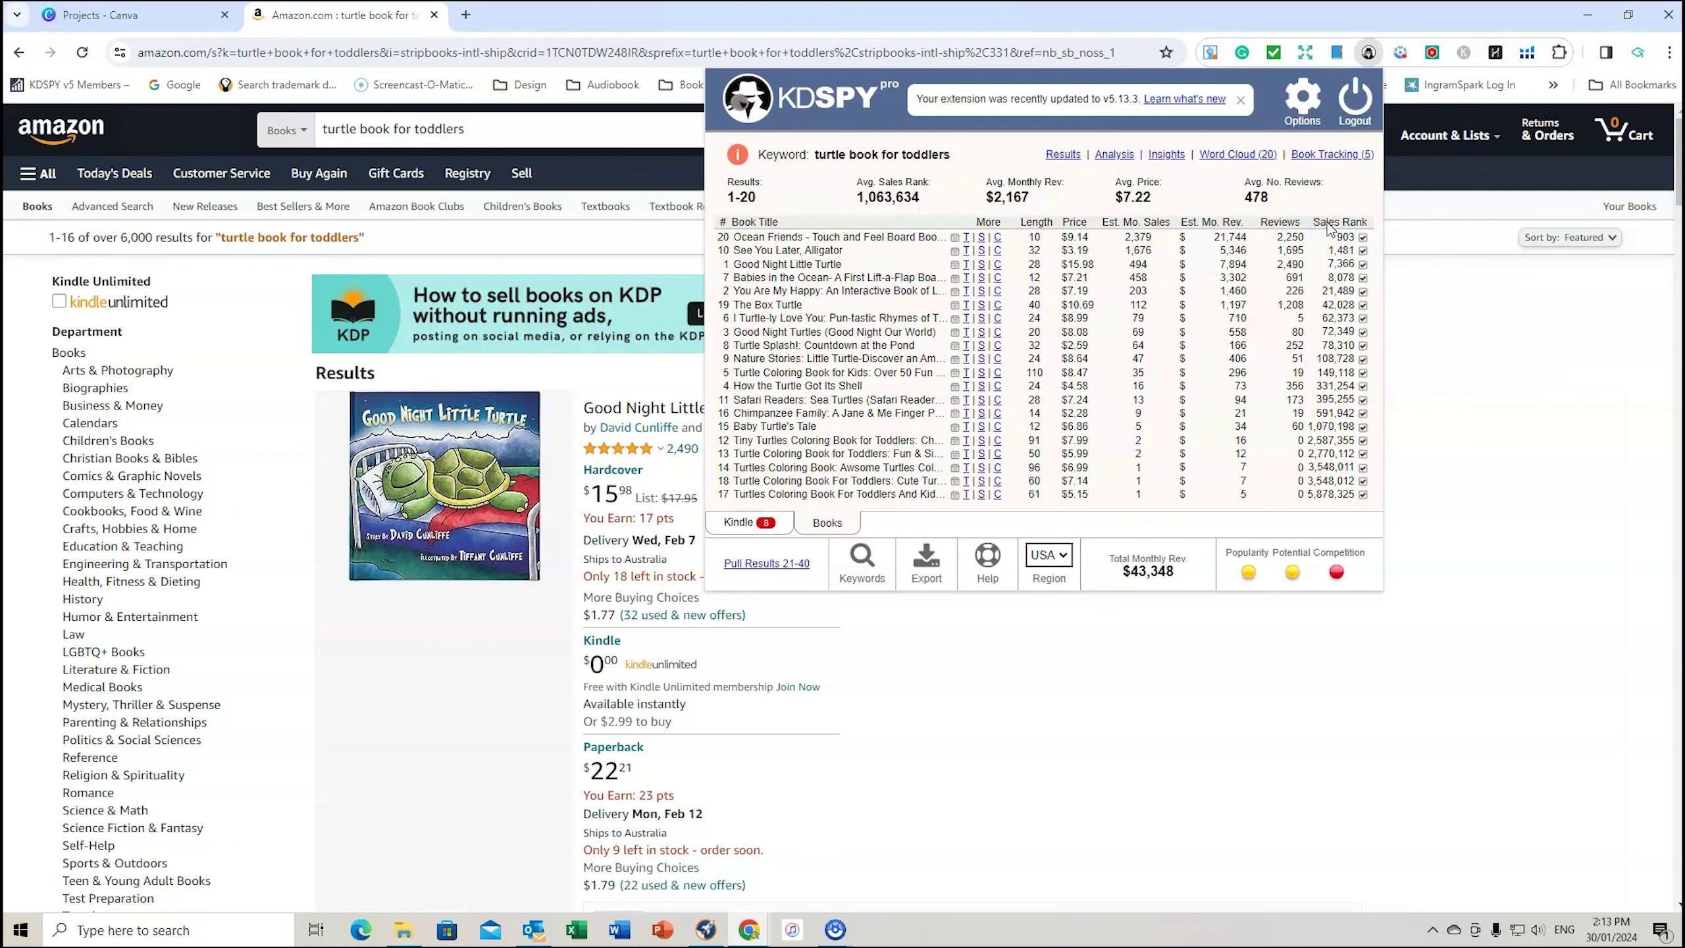
click(1363, 494)
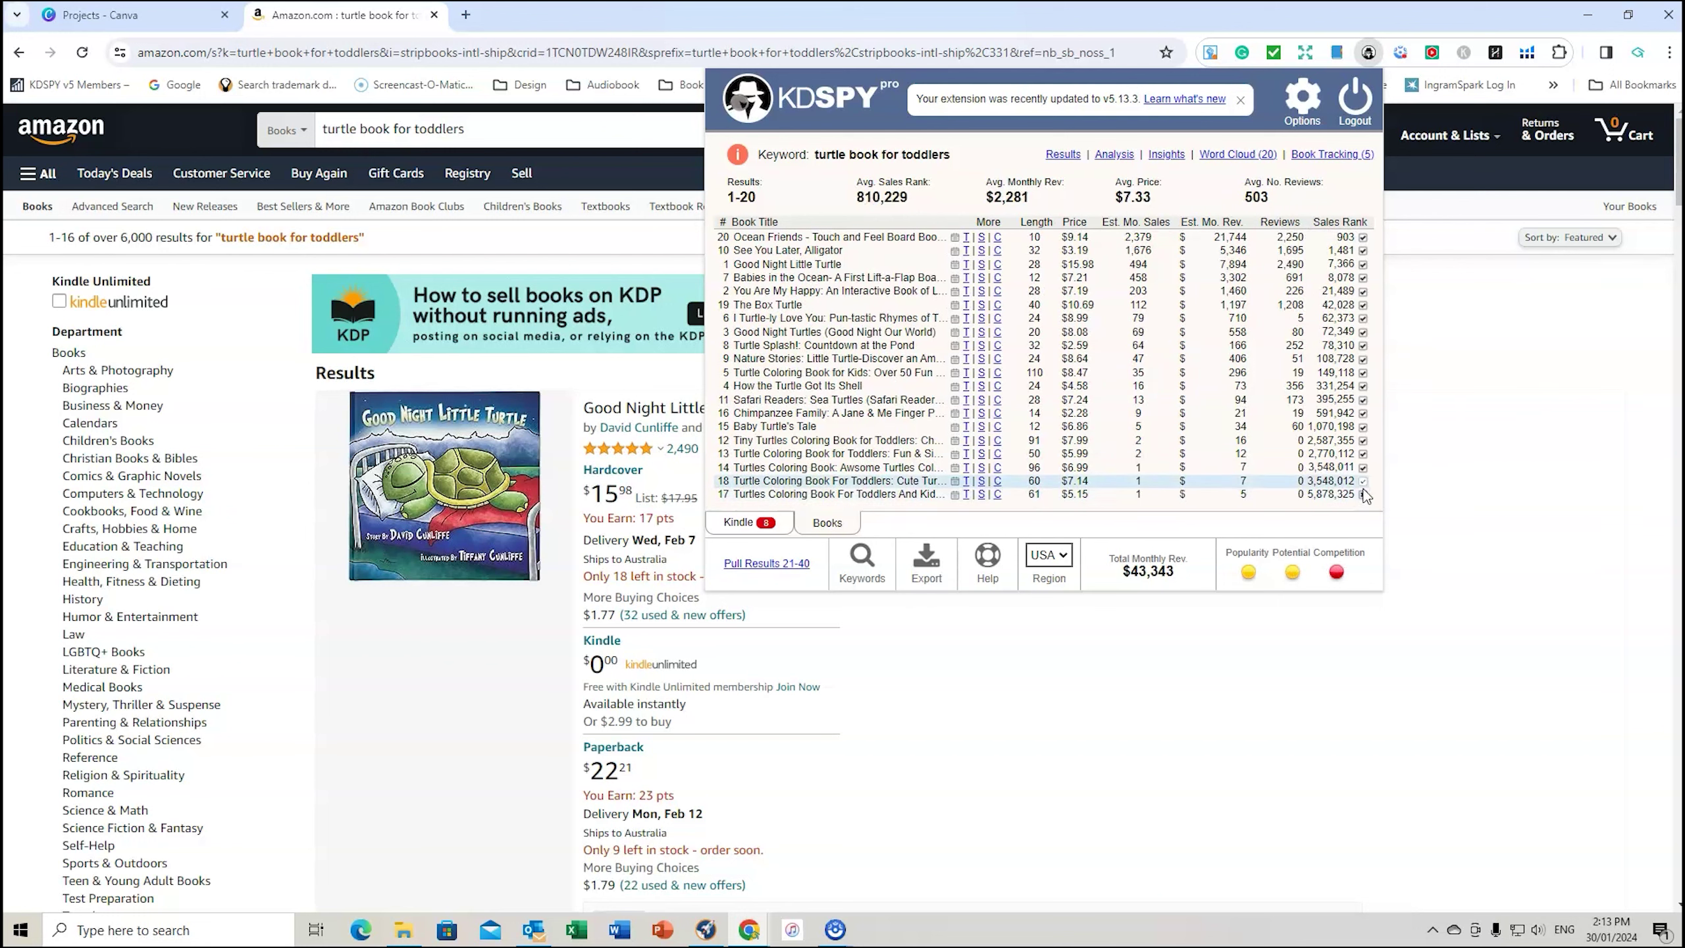
click(1362, 481)
click(1363, 468)
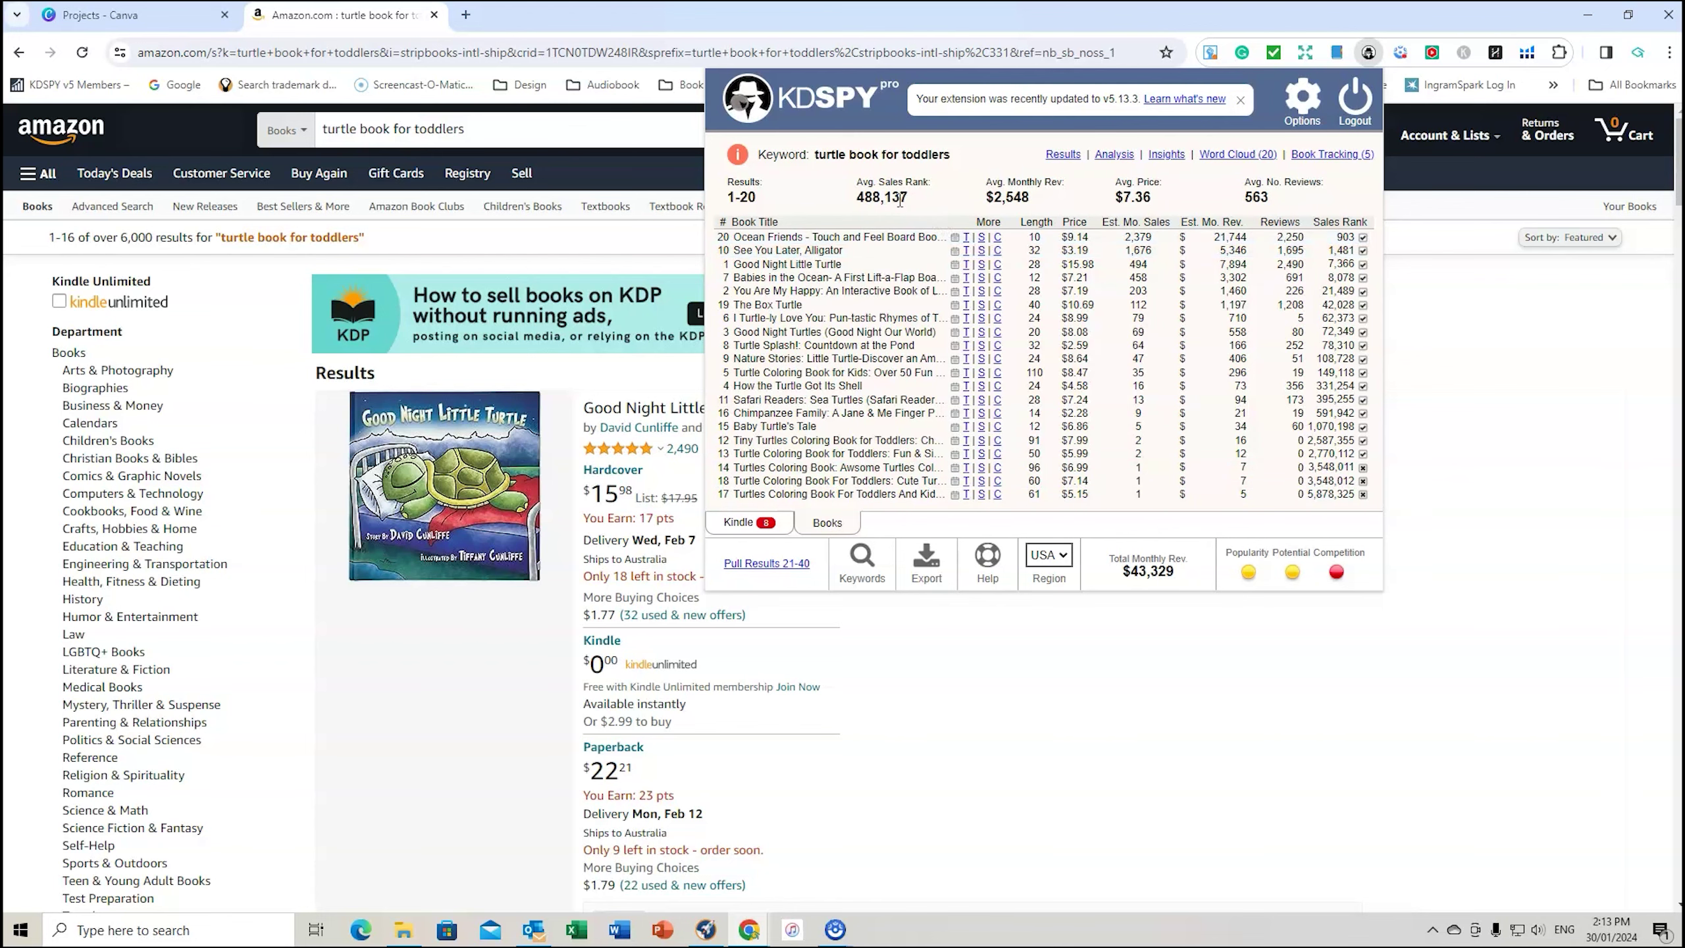
click(1127, 672)
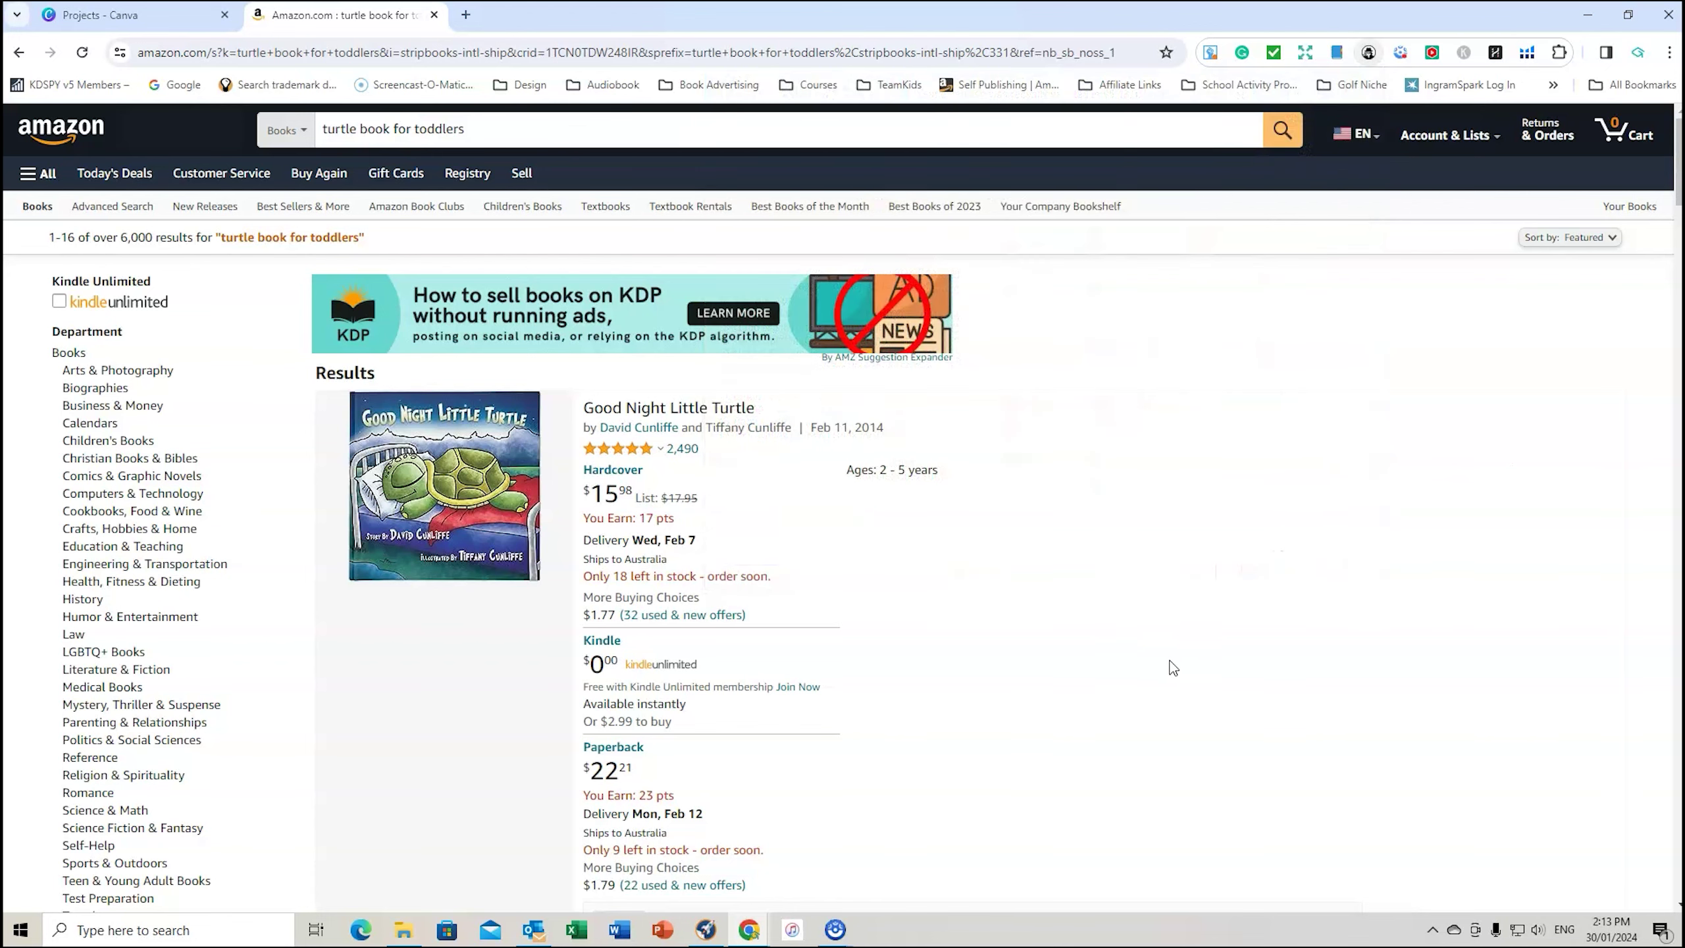
Switch to Publisher Rocket, open a keyword search for books, and enter "Turtle" as the search phrase.
click(705, 929)
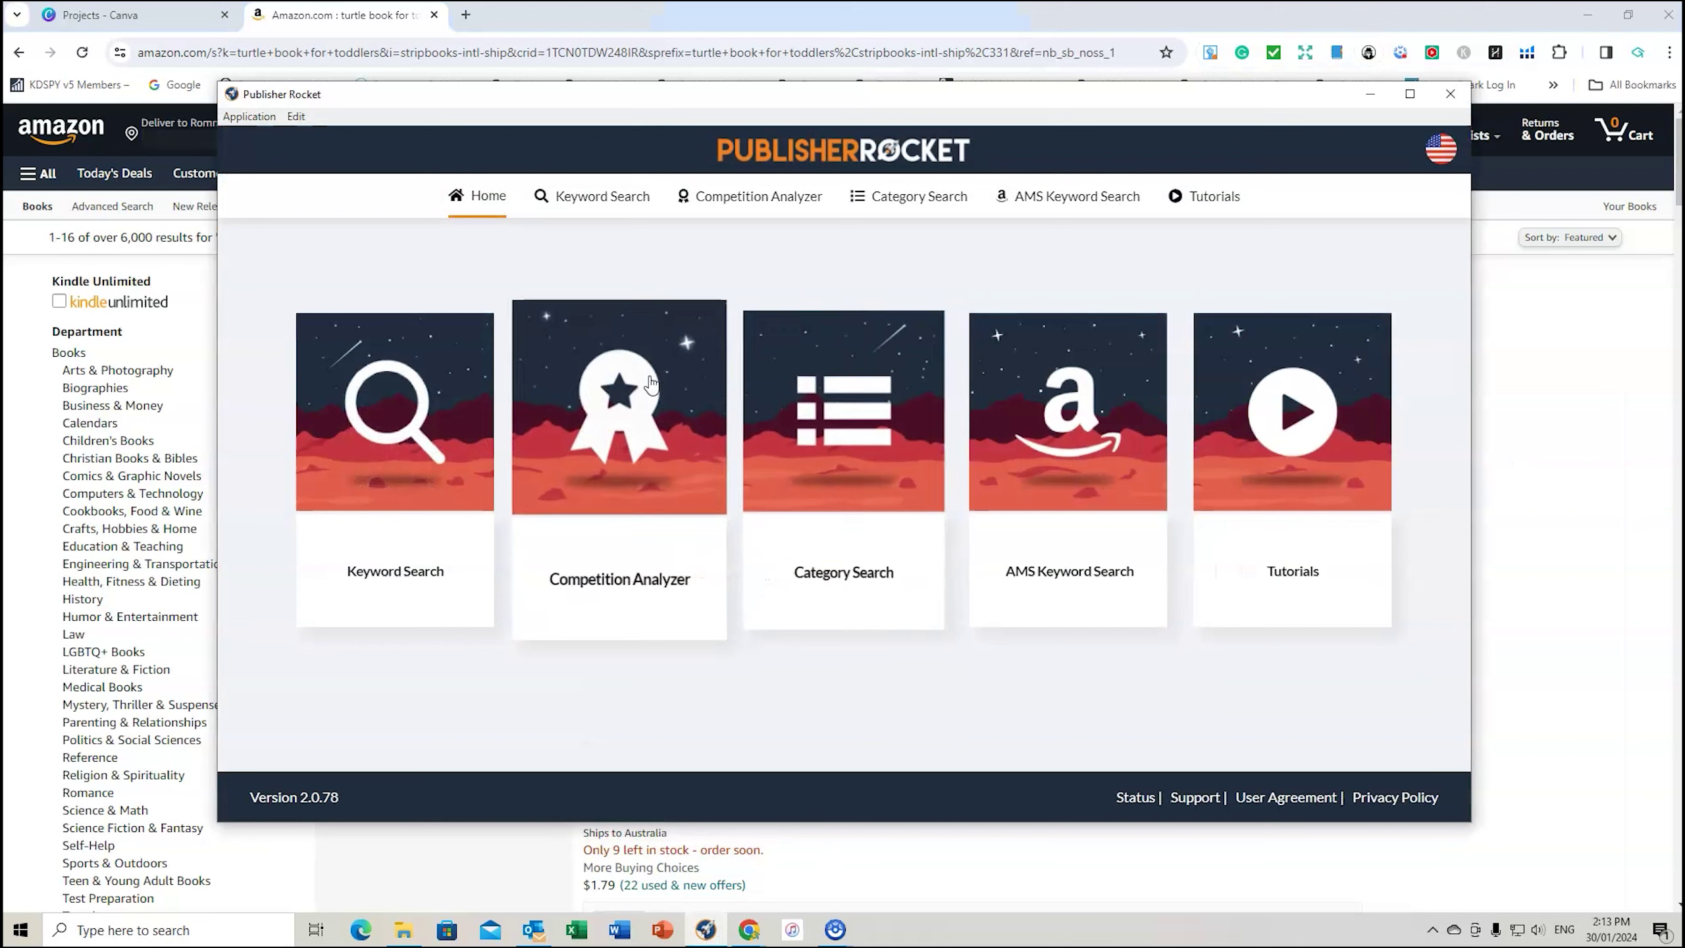
click(395, 578)
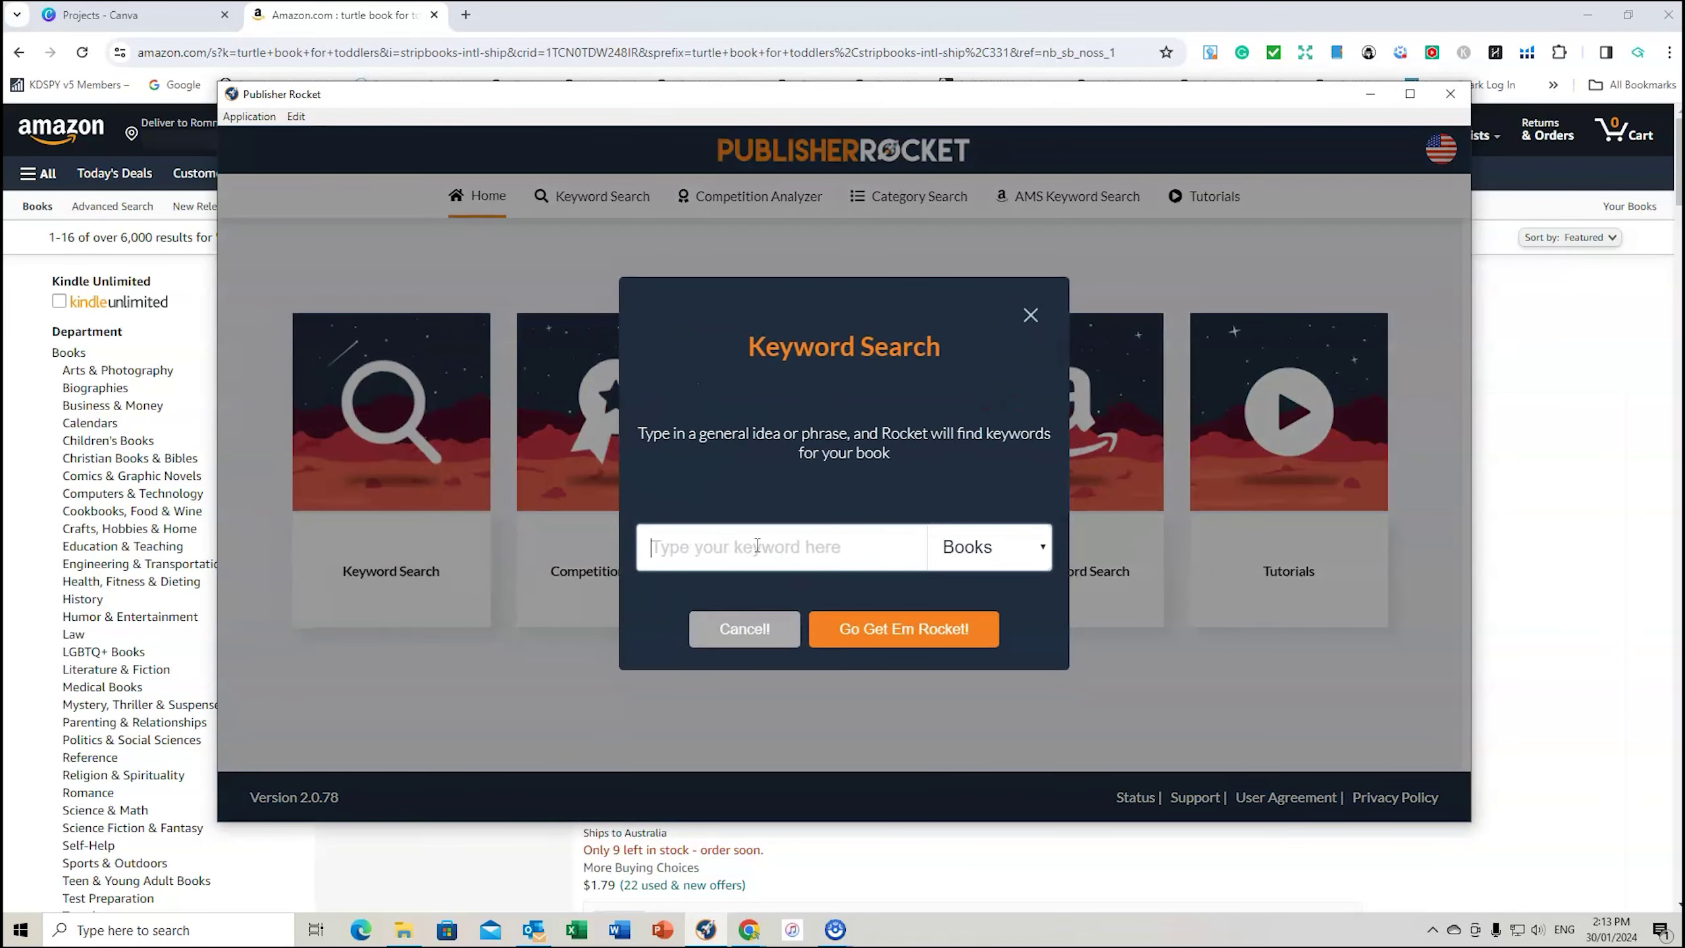
text(Turtle)
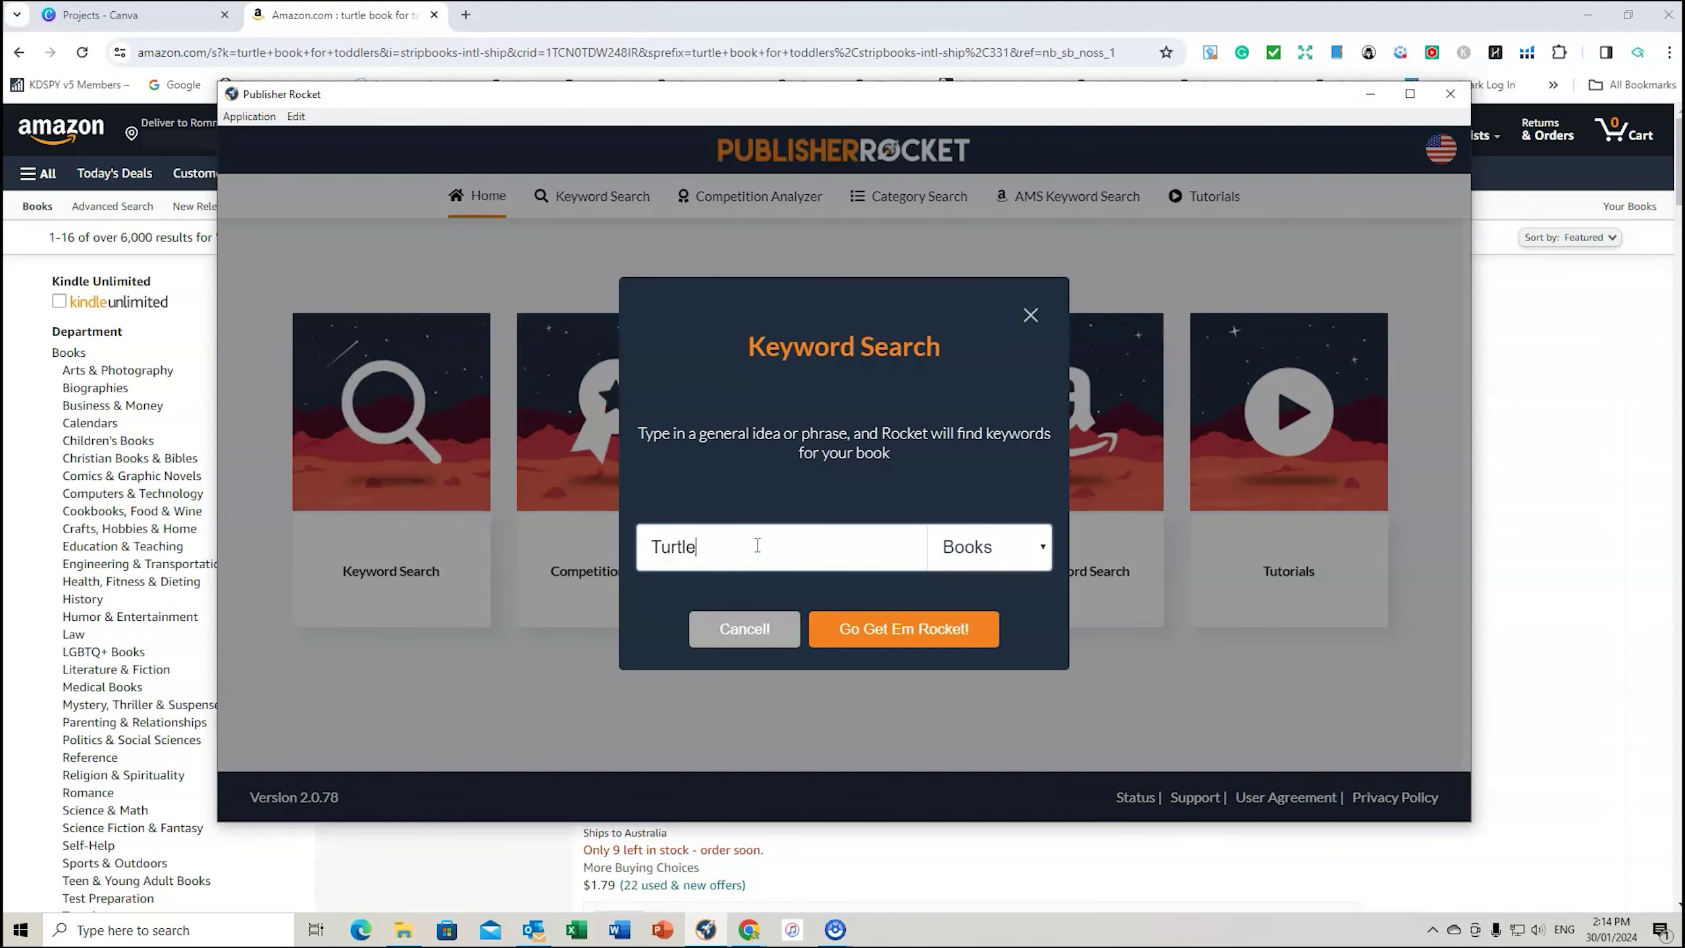
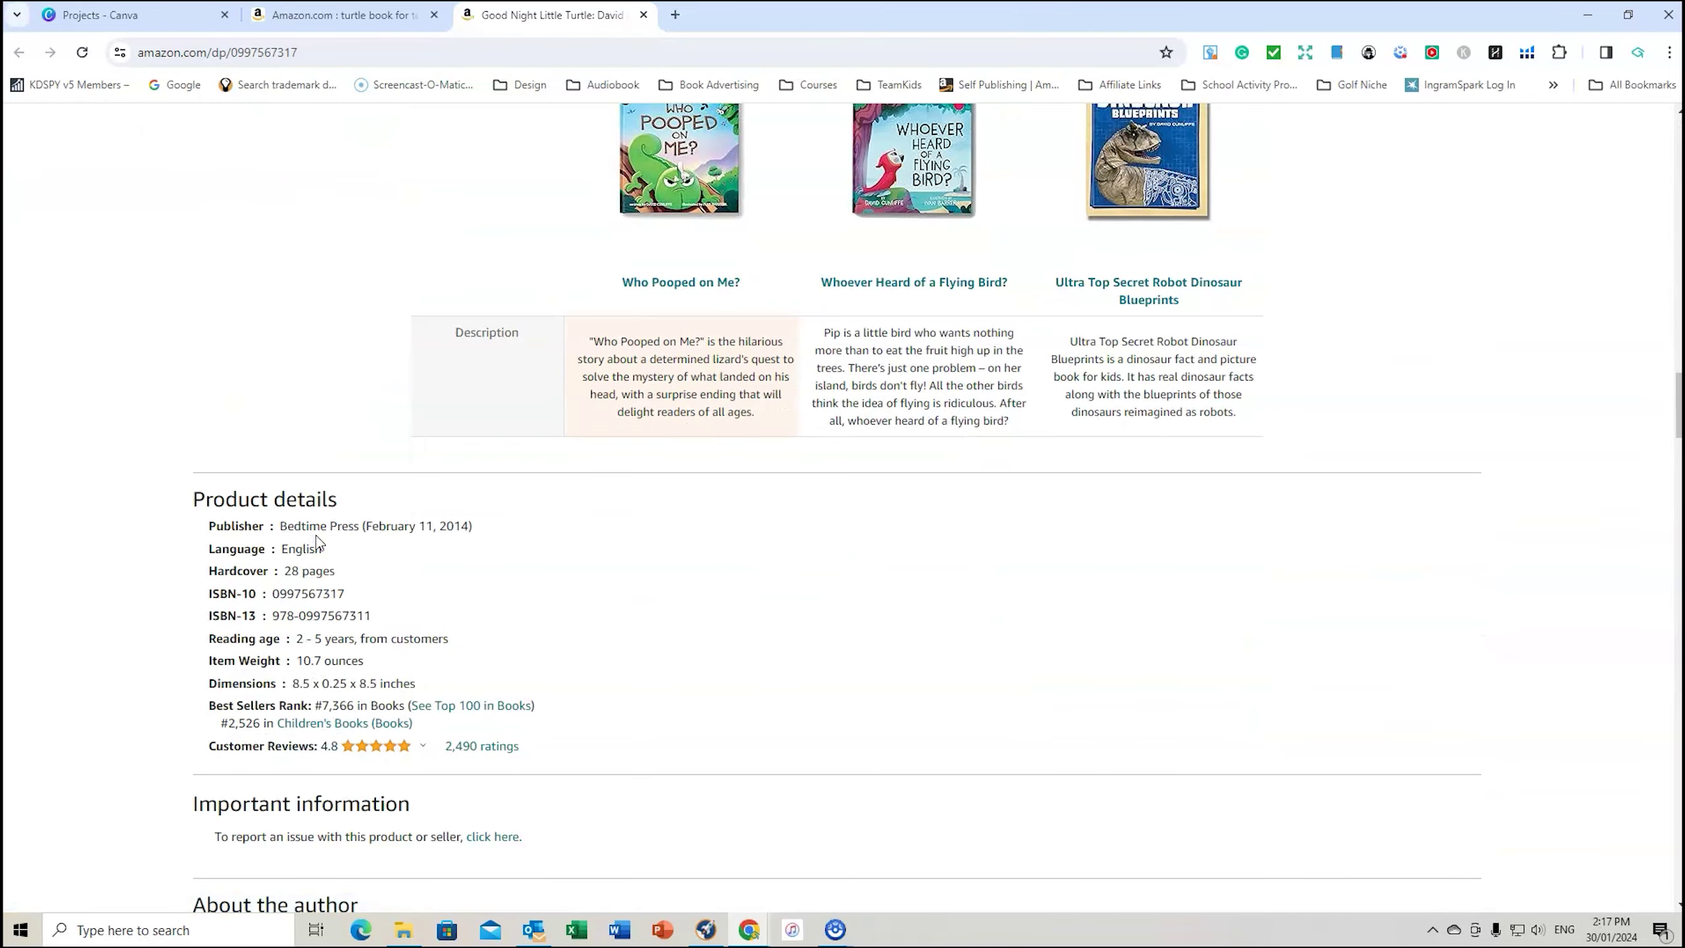
Review the "Good Night Little Turtle" page's related products and publisher images, and close the book's page.
scroll(820, 539, up, 15)
scroll(823, 538, up, 5)
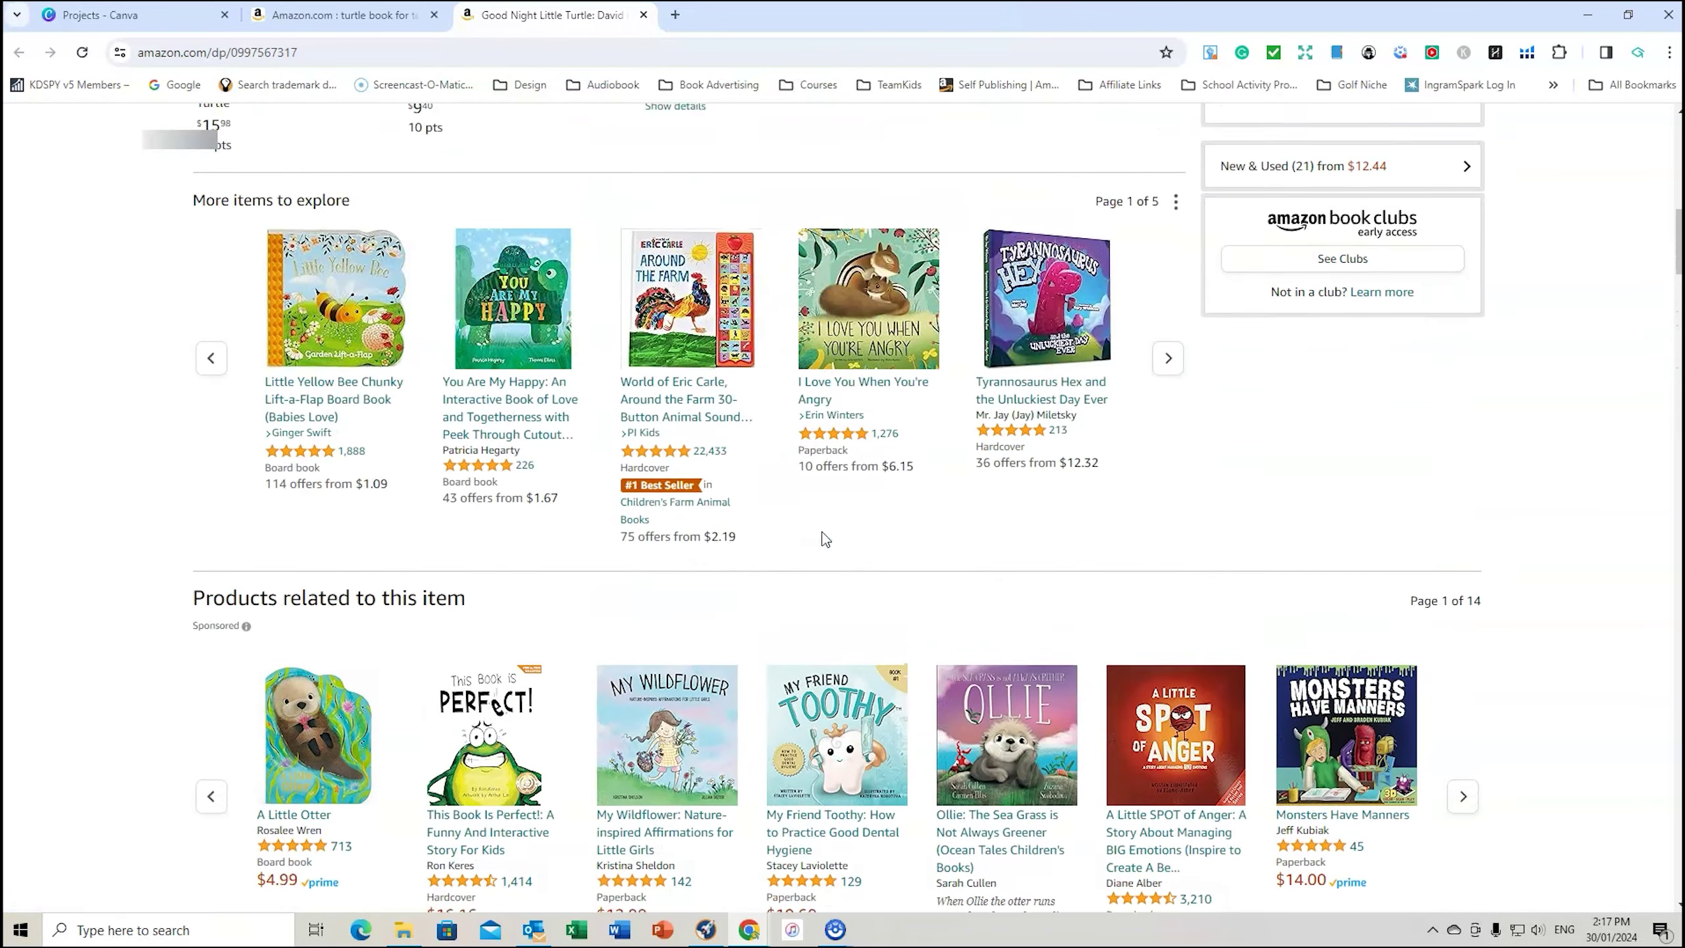
scroll(821, 534, down, 10)
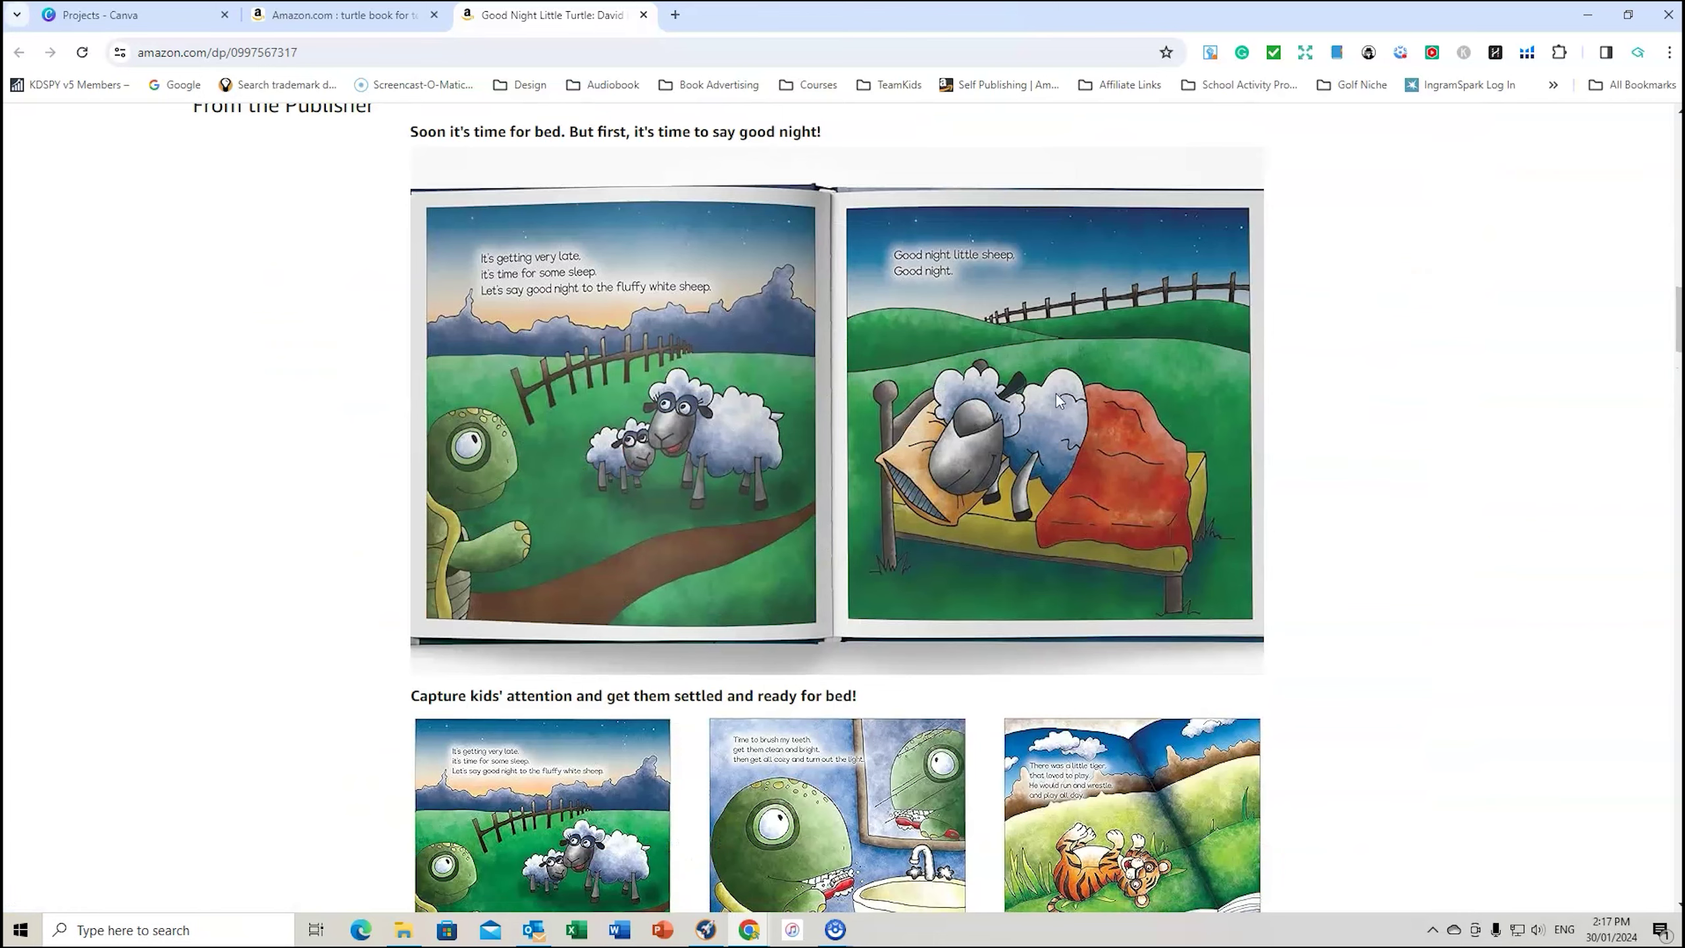
scroll(1058, 400, down, 5)
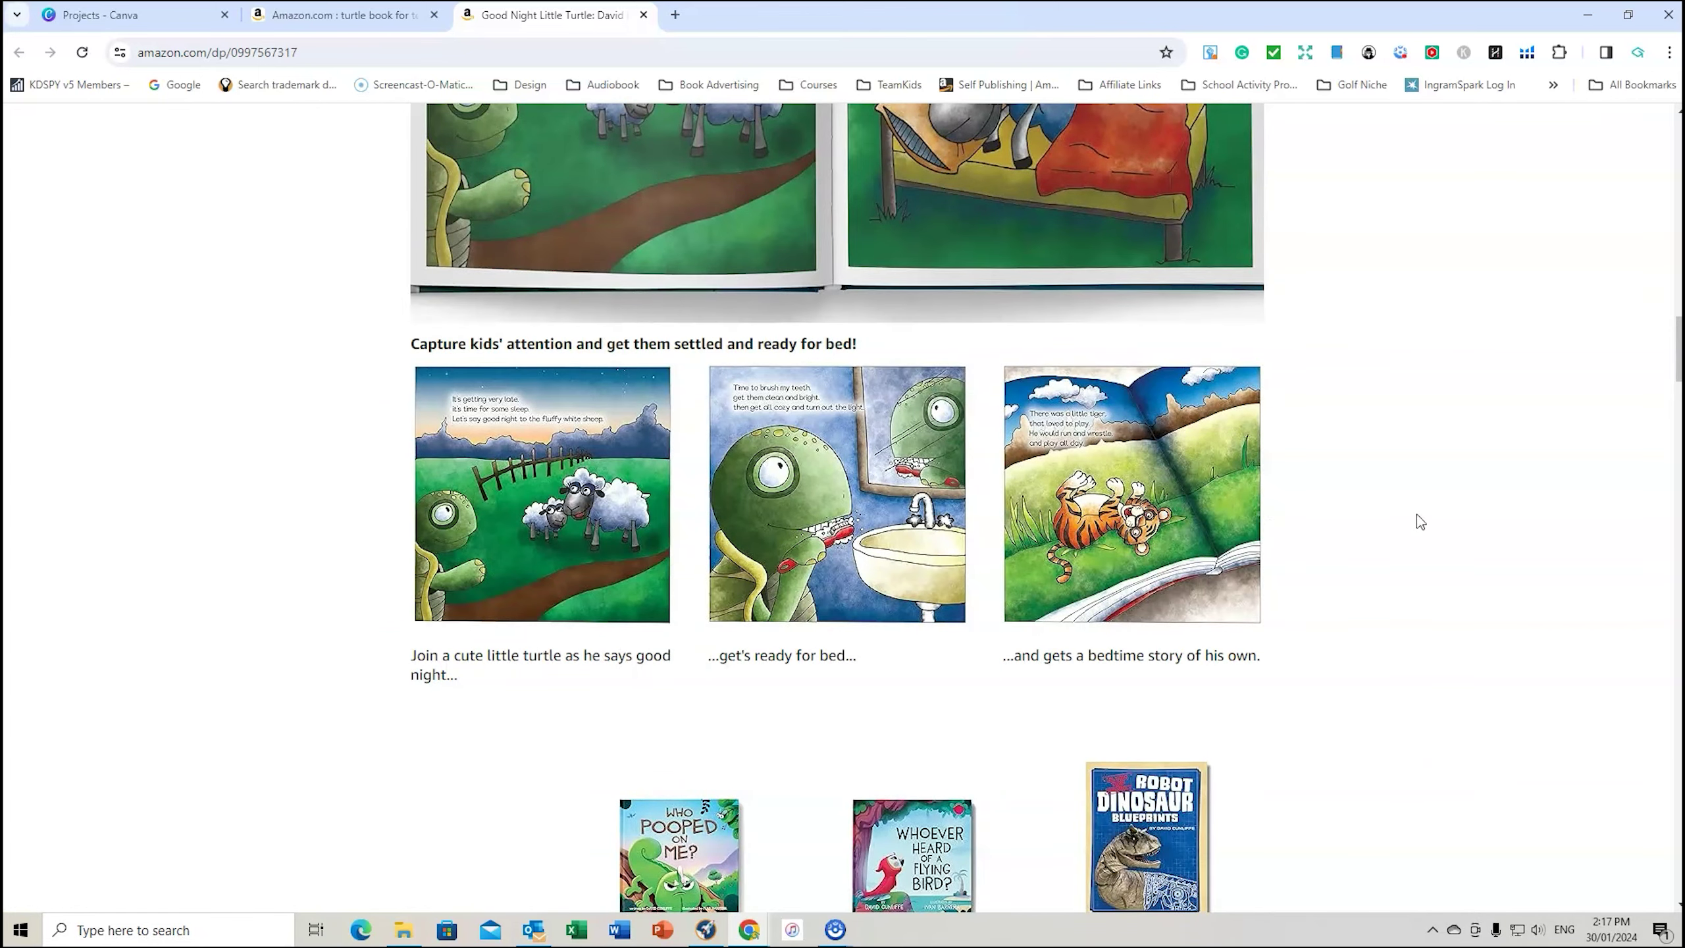
scroll(1419, 522, down, 5)
scroll(1419, 512, up, 20)
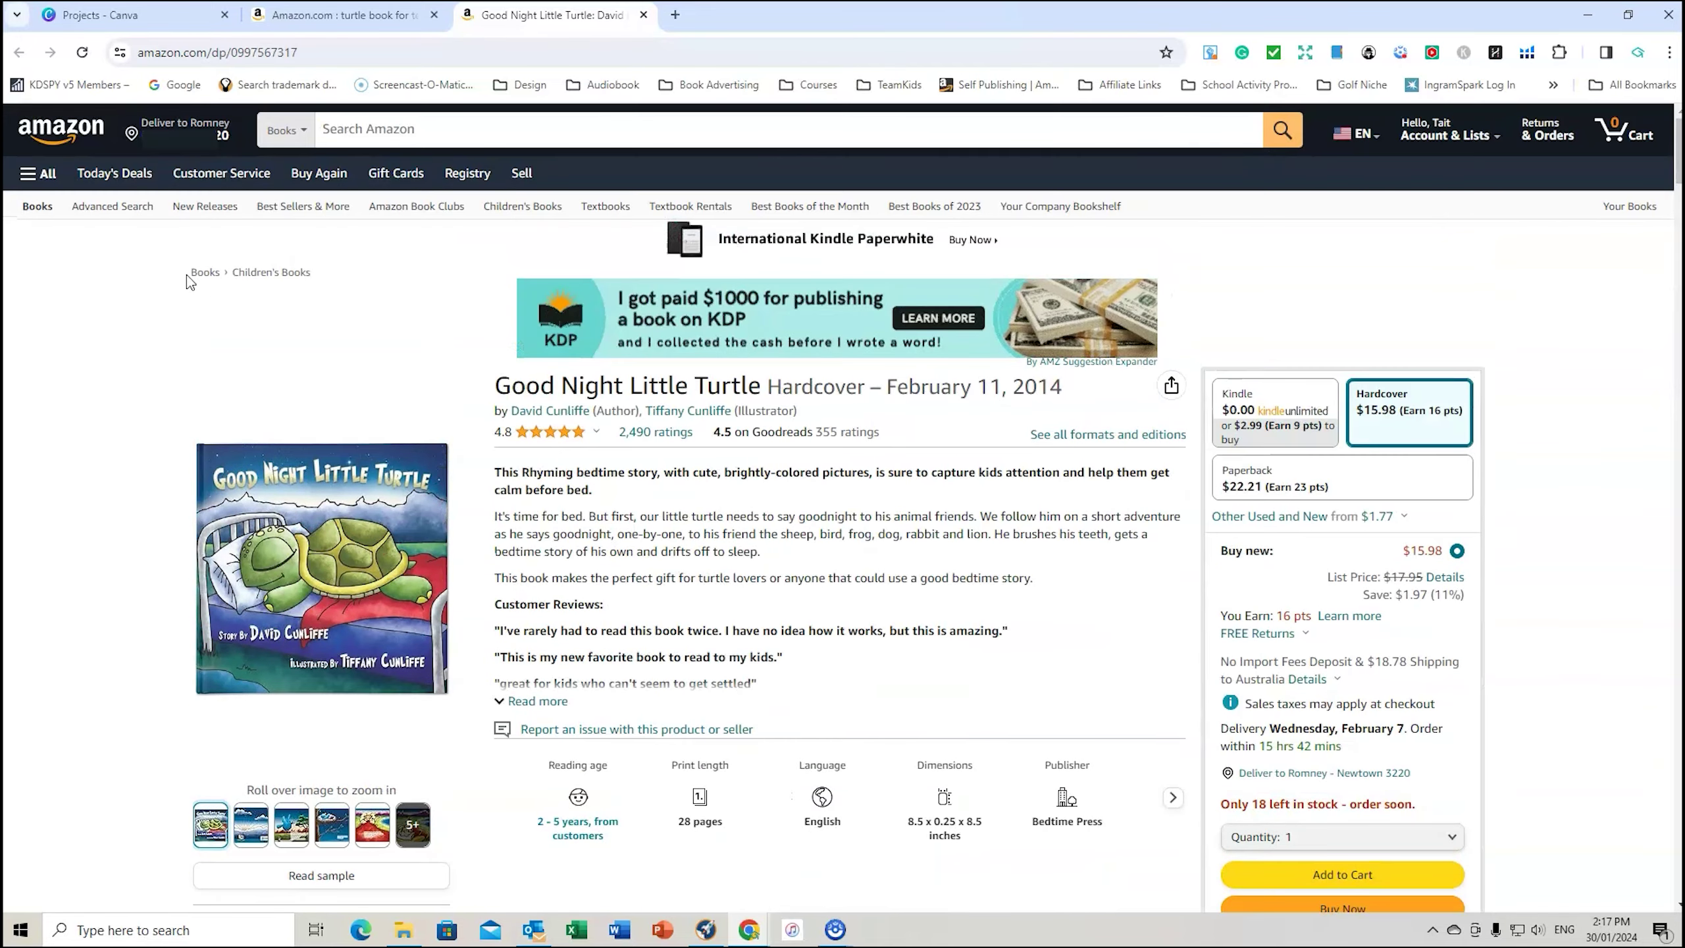
click(643, 14)
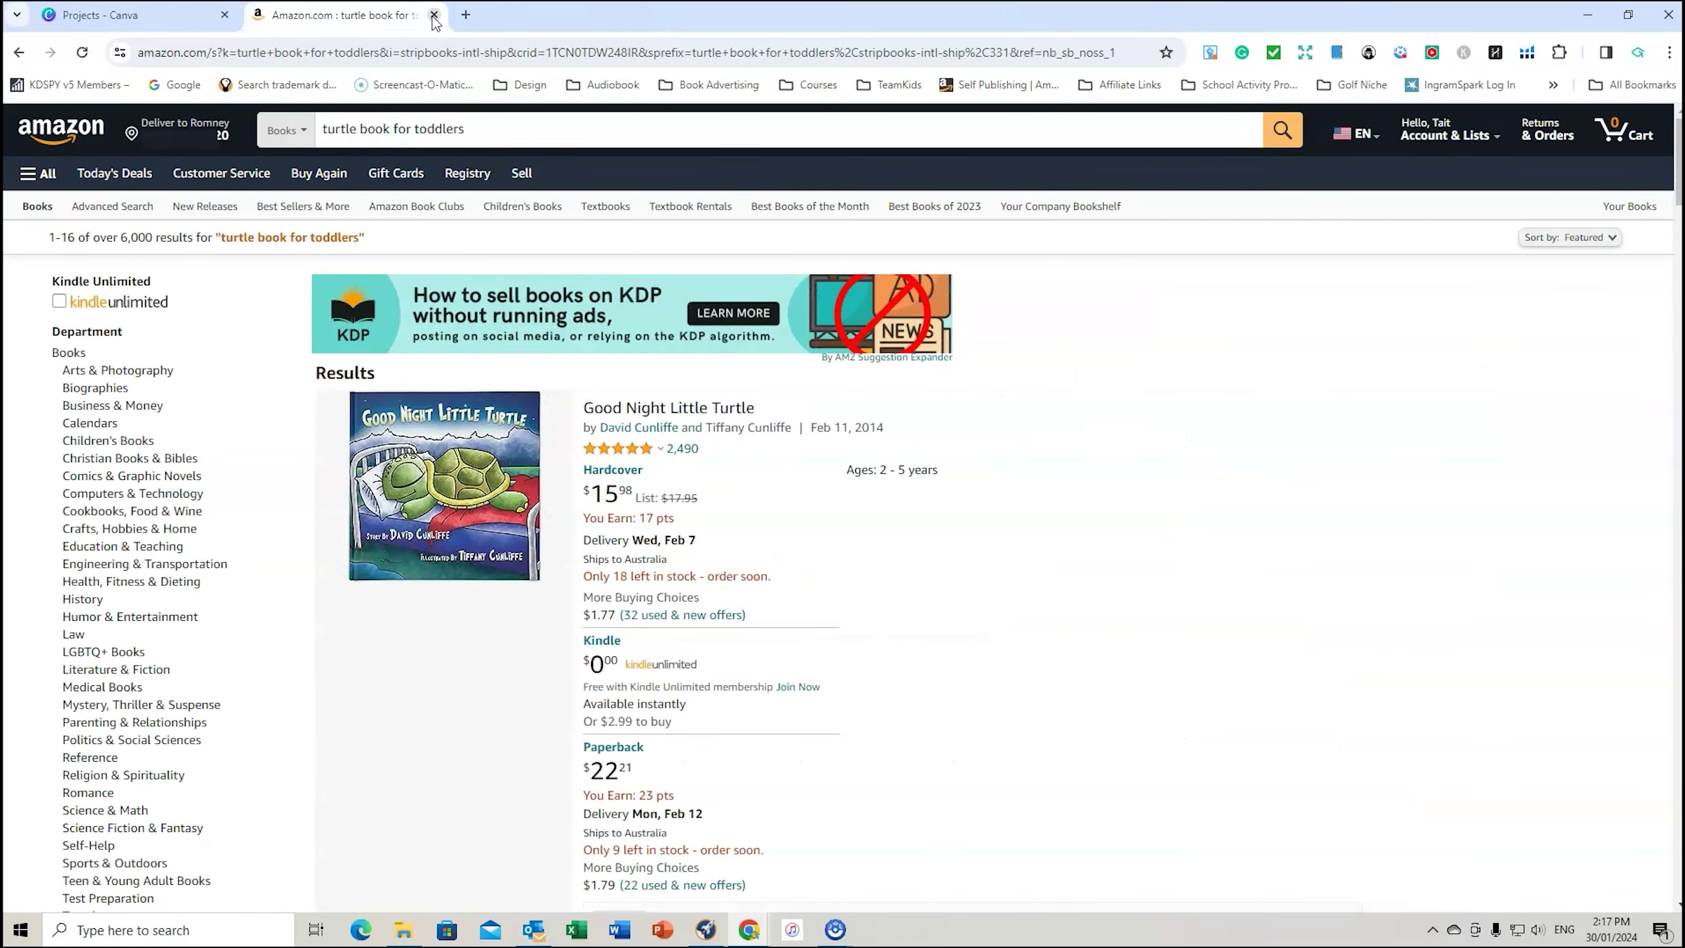
Check the "turtle books for babies" competition results in Publisher Rocket and return to the incognito Amazon window.
click(849, 856)
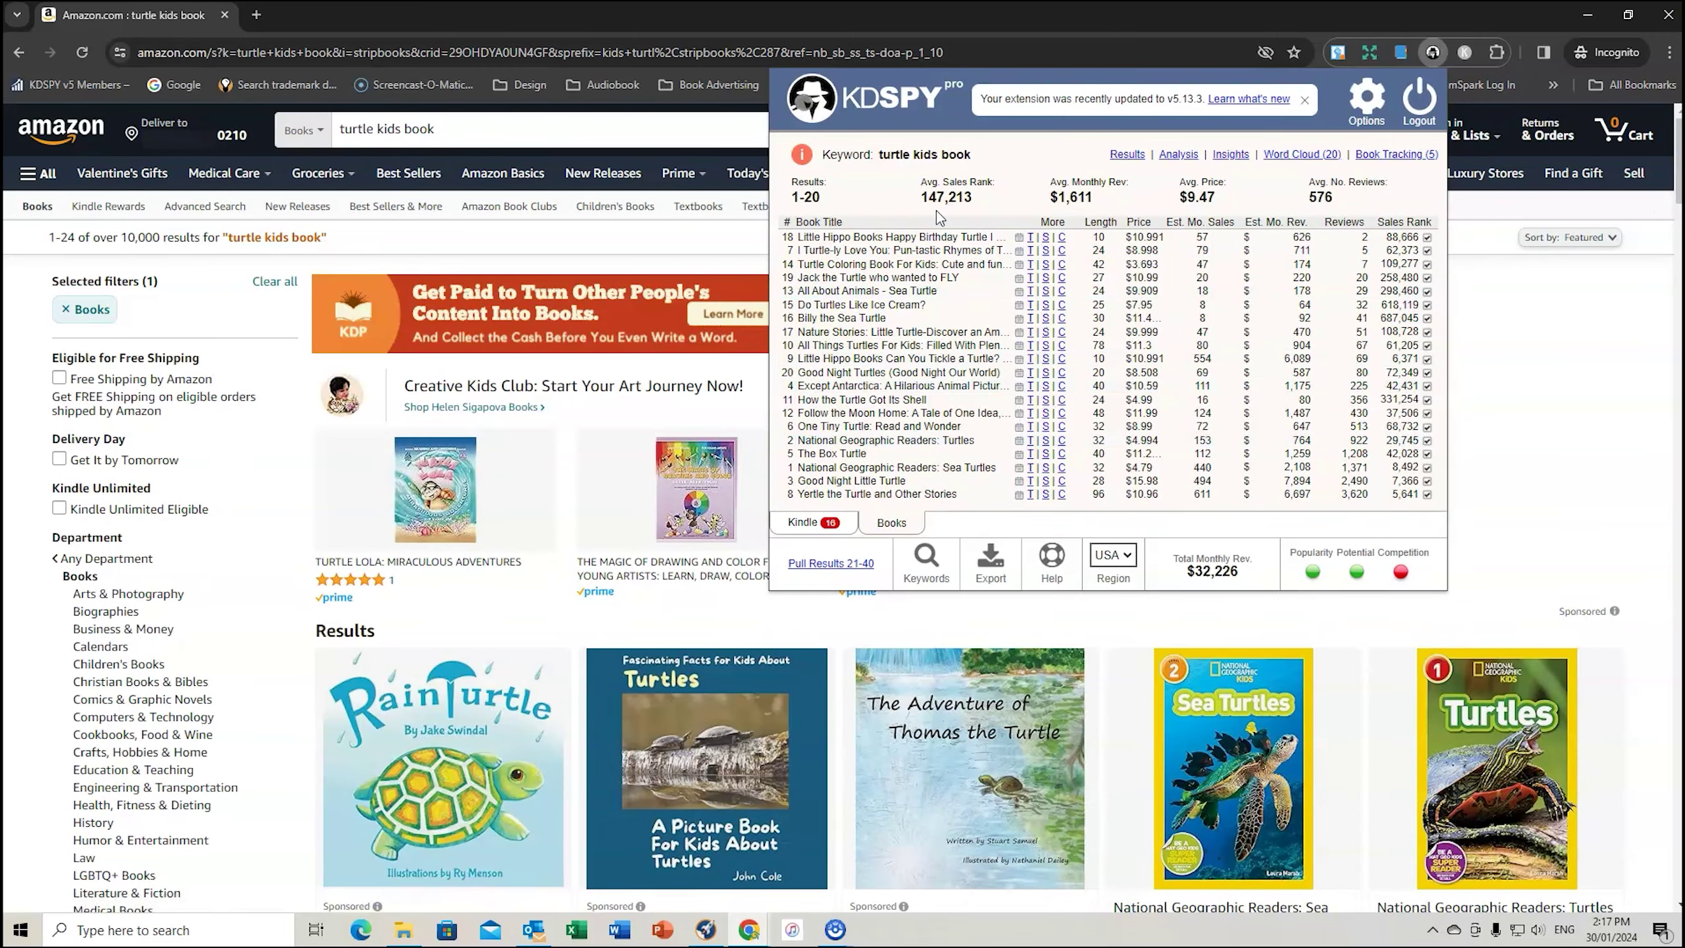
click(705, 930)
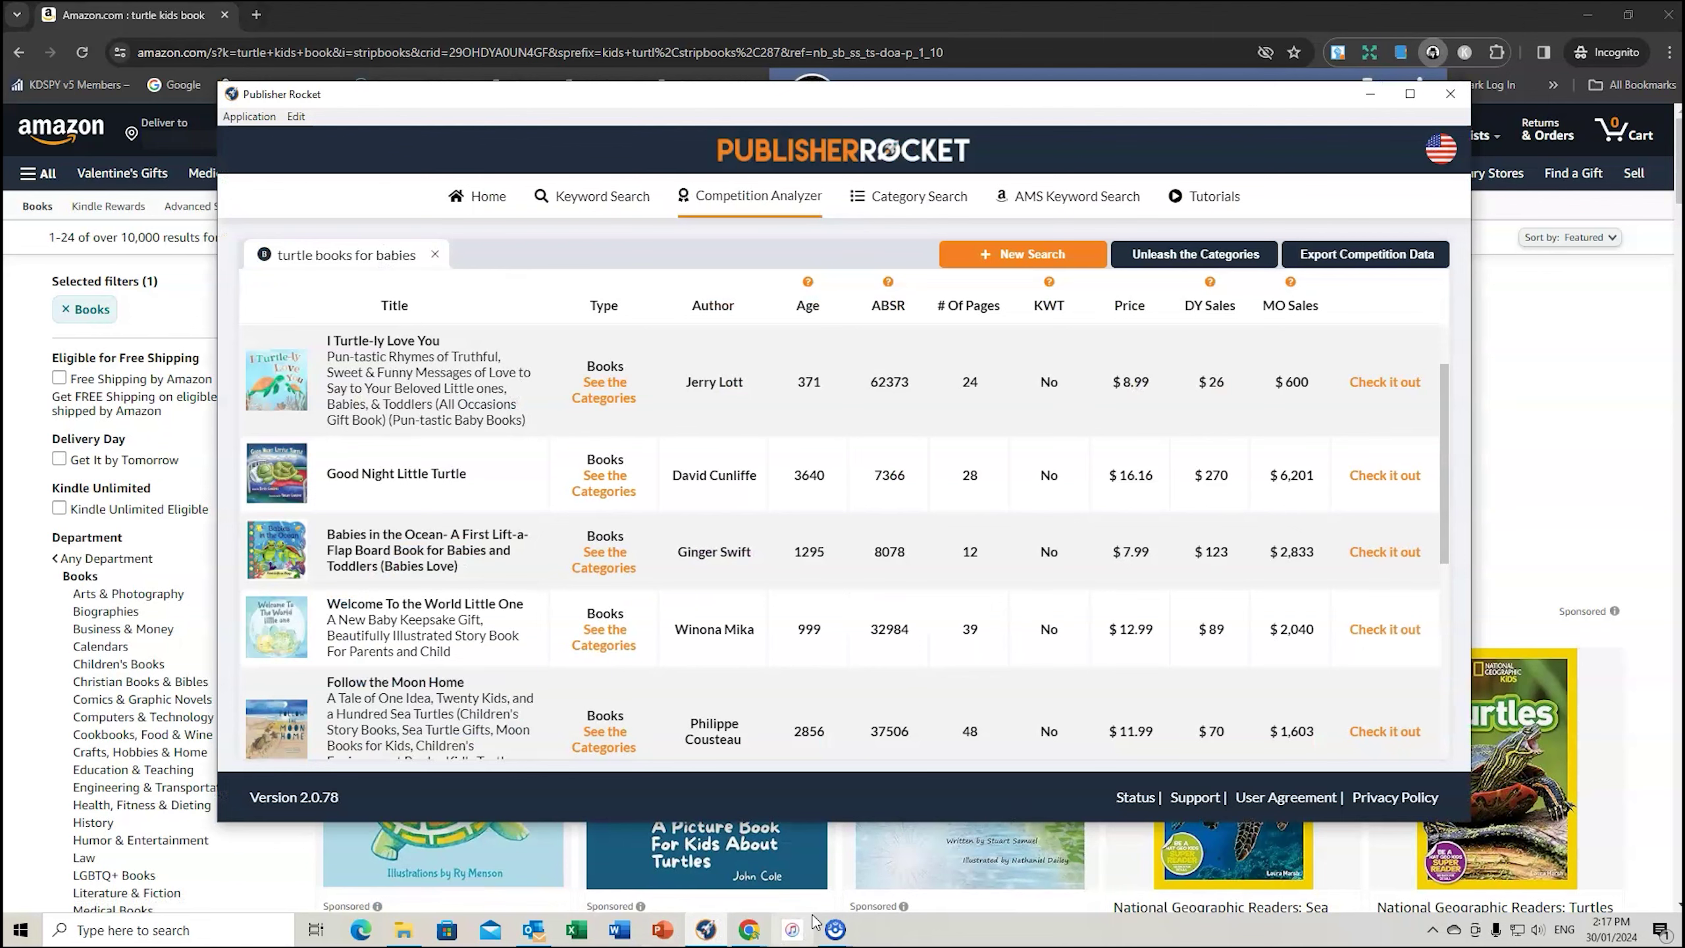
click(769, 936)
click(654, 863)
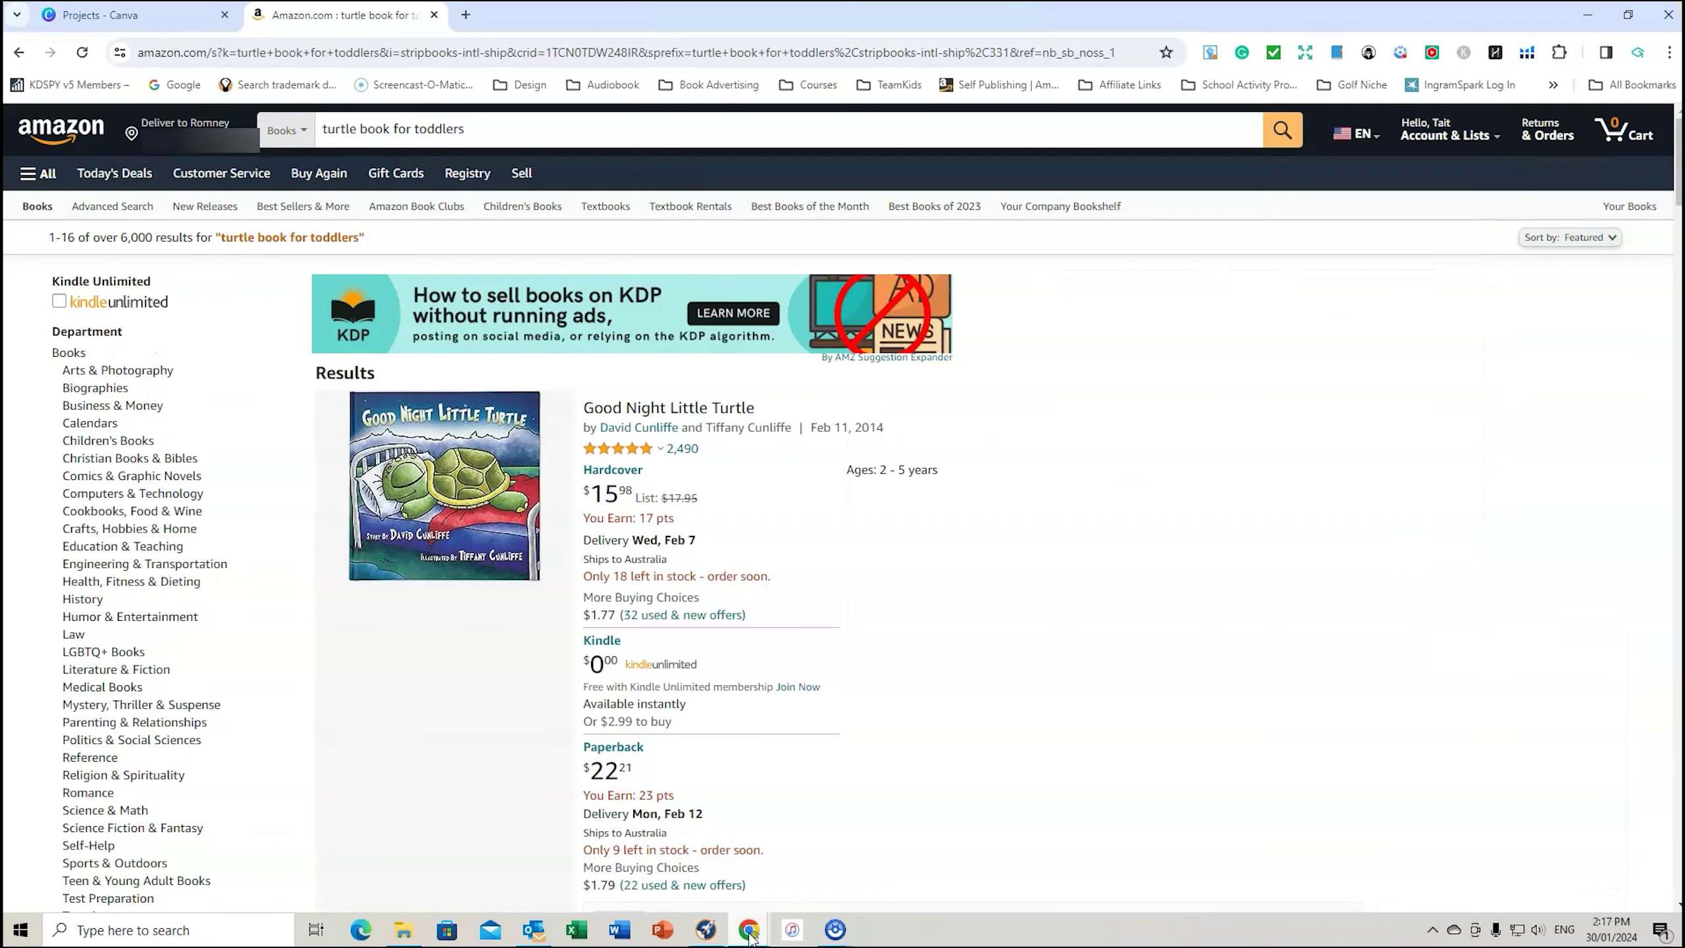
click(843, 862)
Search Amazon books for "turtle books for babies".
click(473, 129)
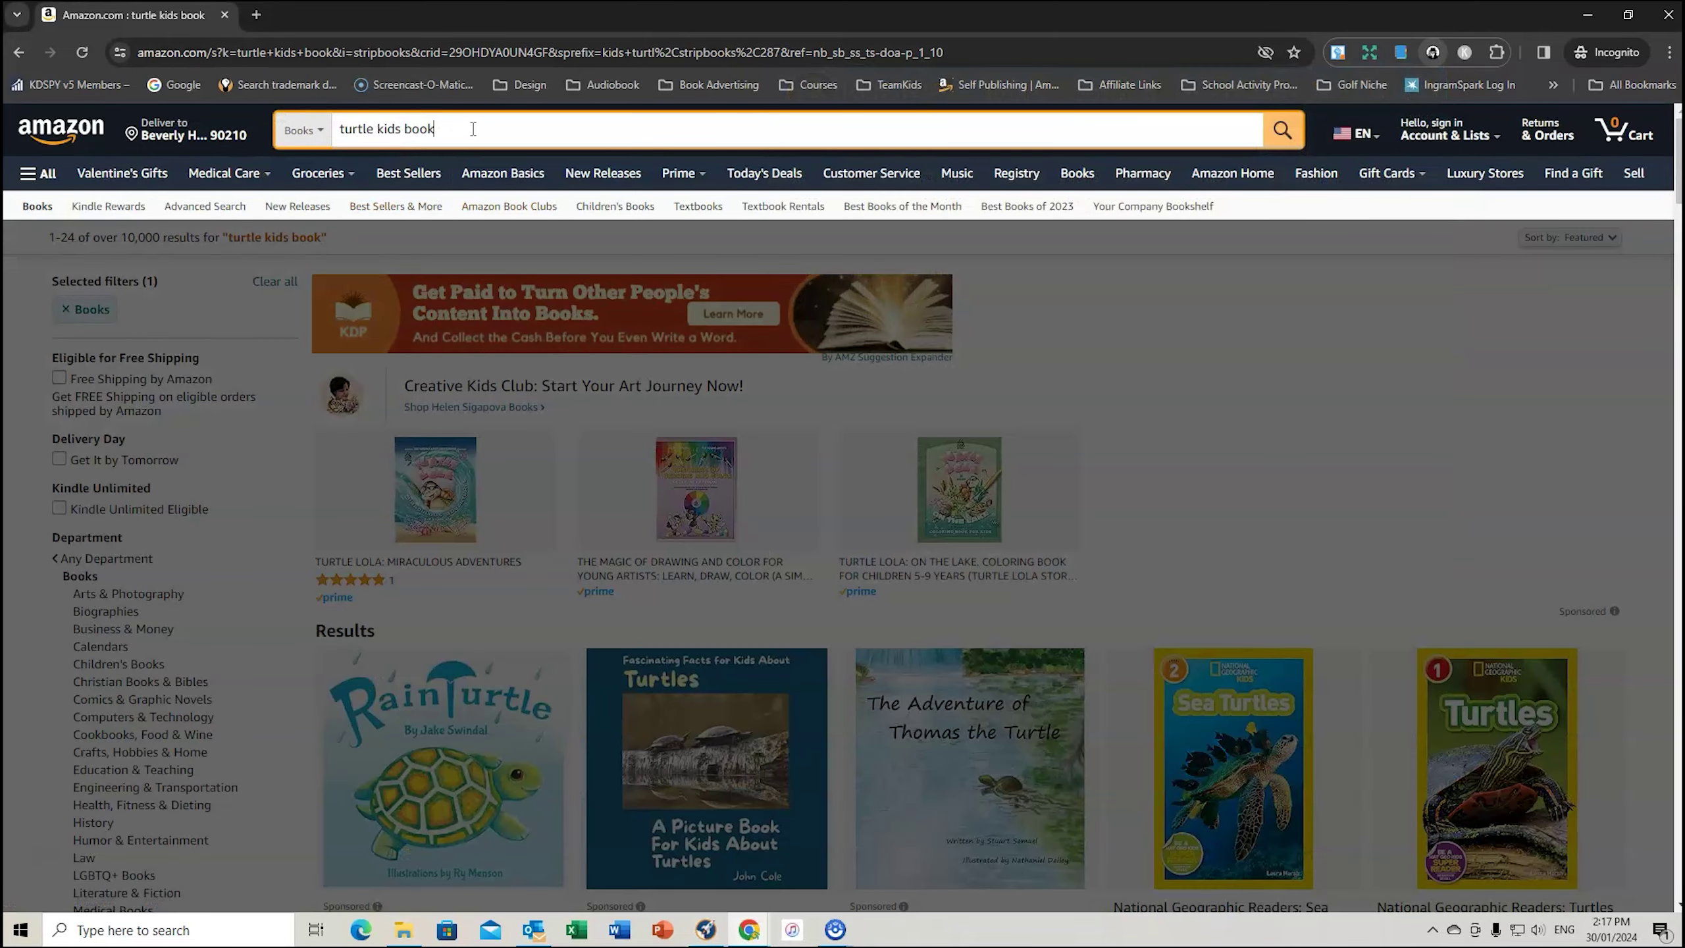
key(BackSpace)
key(BackSpace)
key(BackSpace)
key(BackSpace)
key(BackSpace)
key(BackSpace)
key(BackSpace)
key(BackSpace)
key(BackSpace)
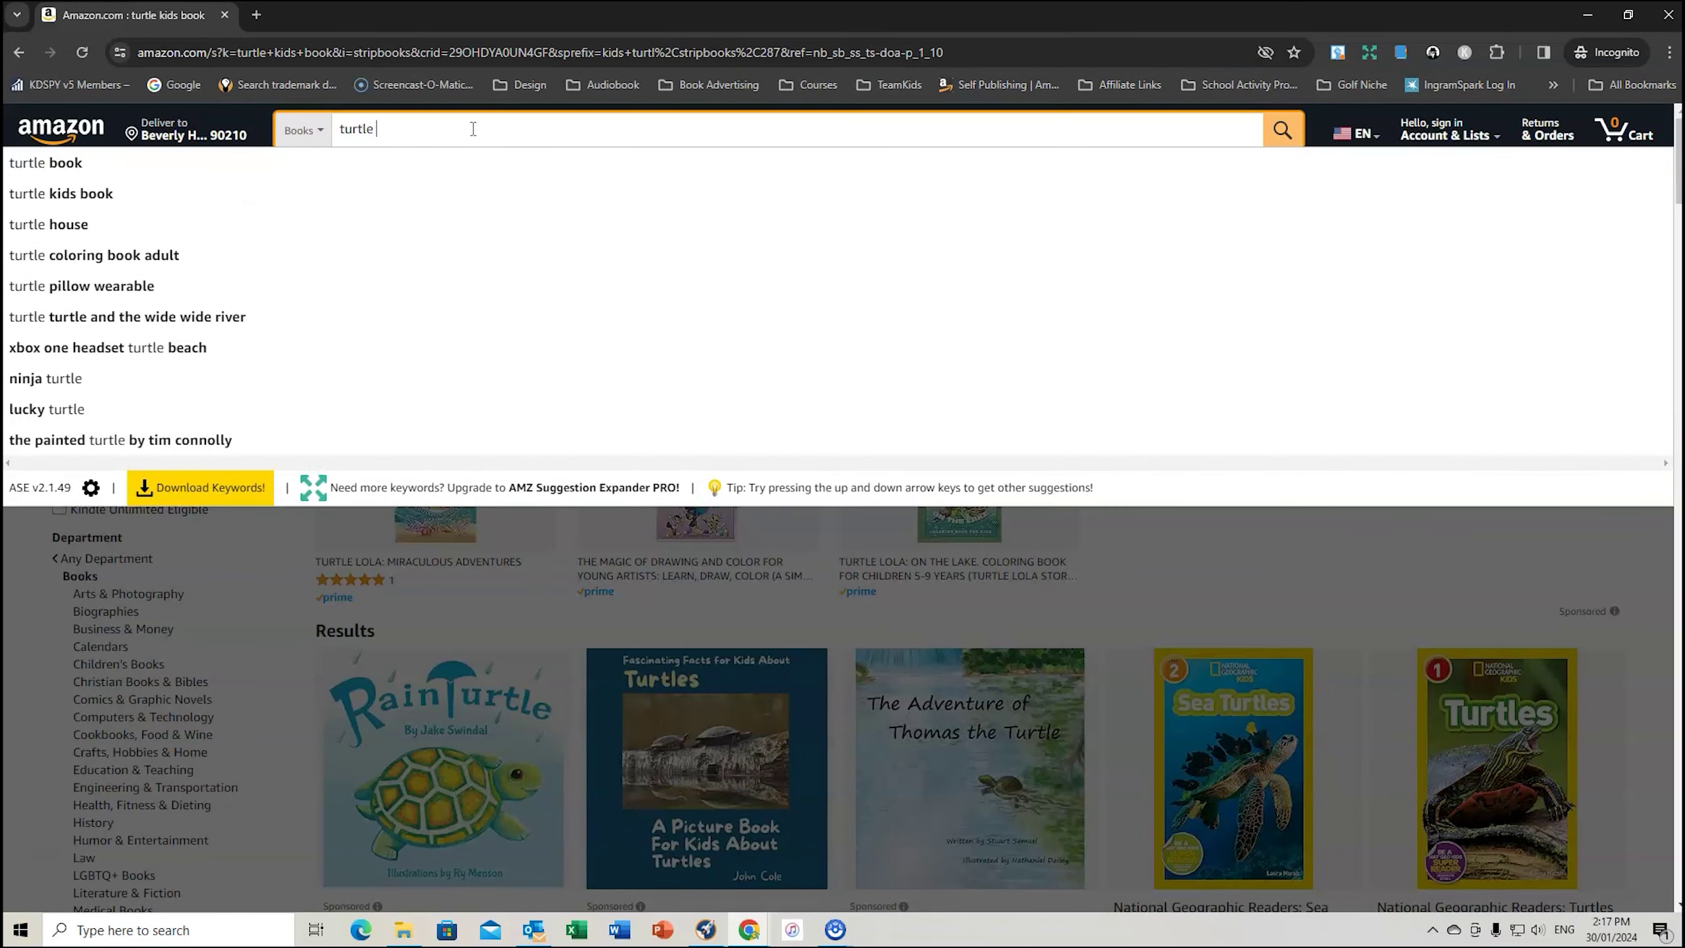
text(books for ba)
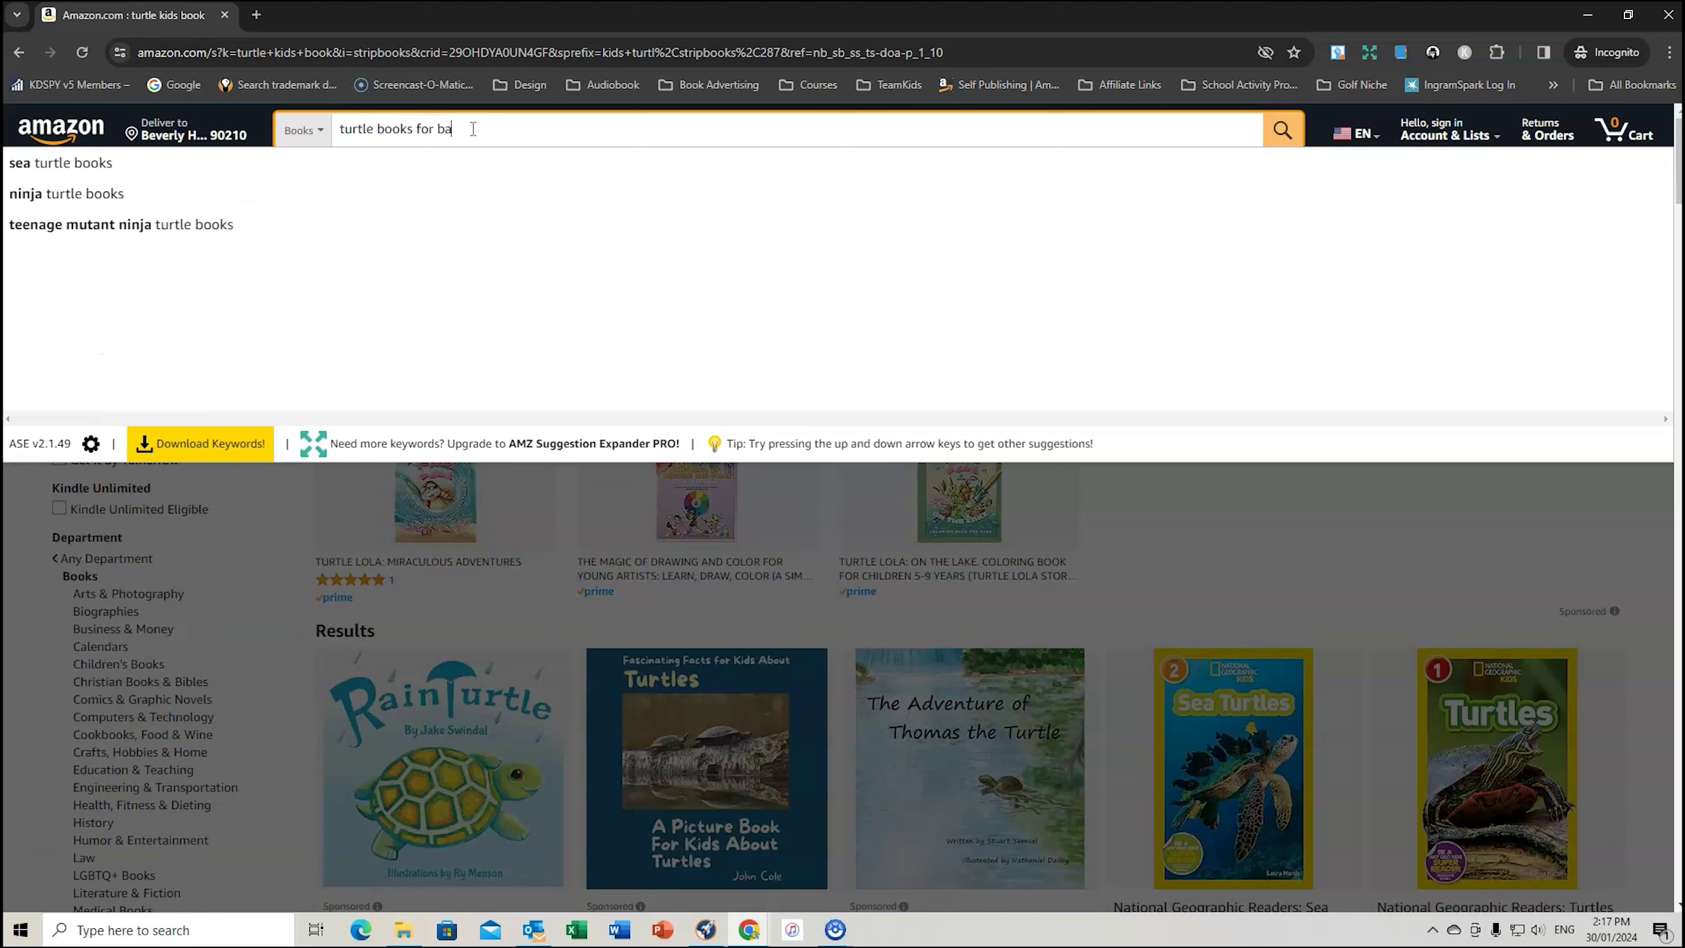
text(bies)
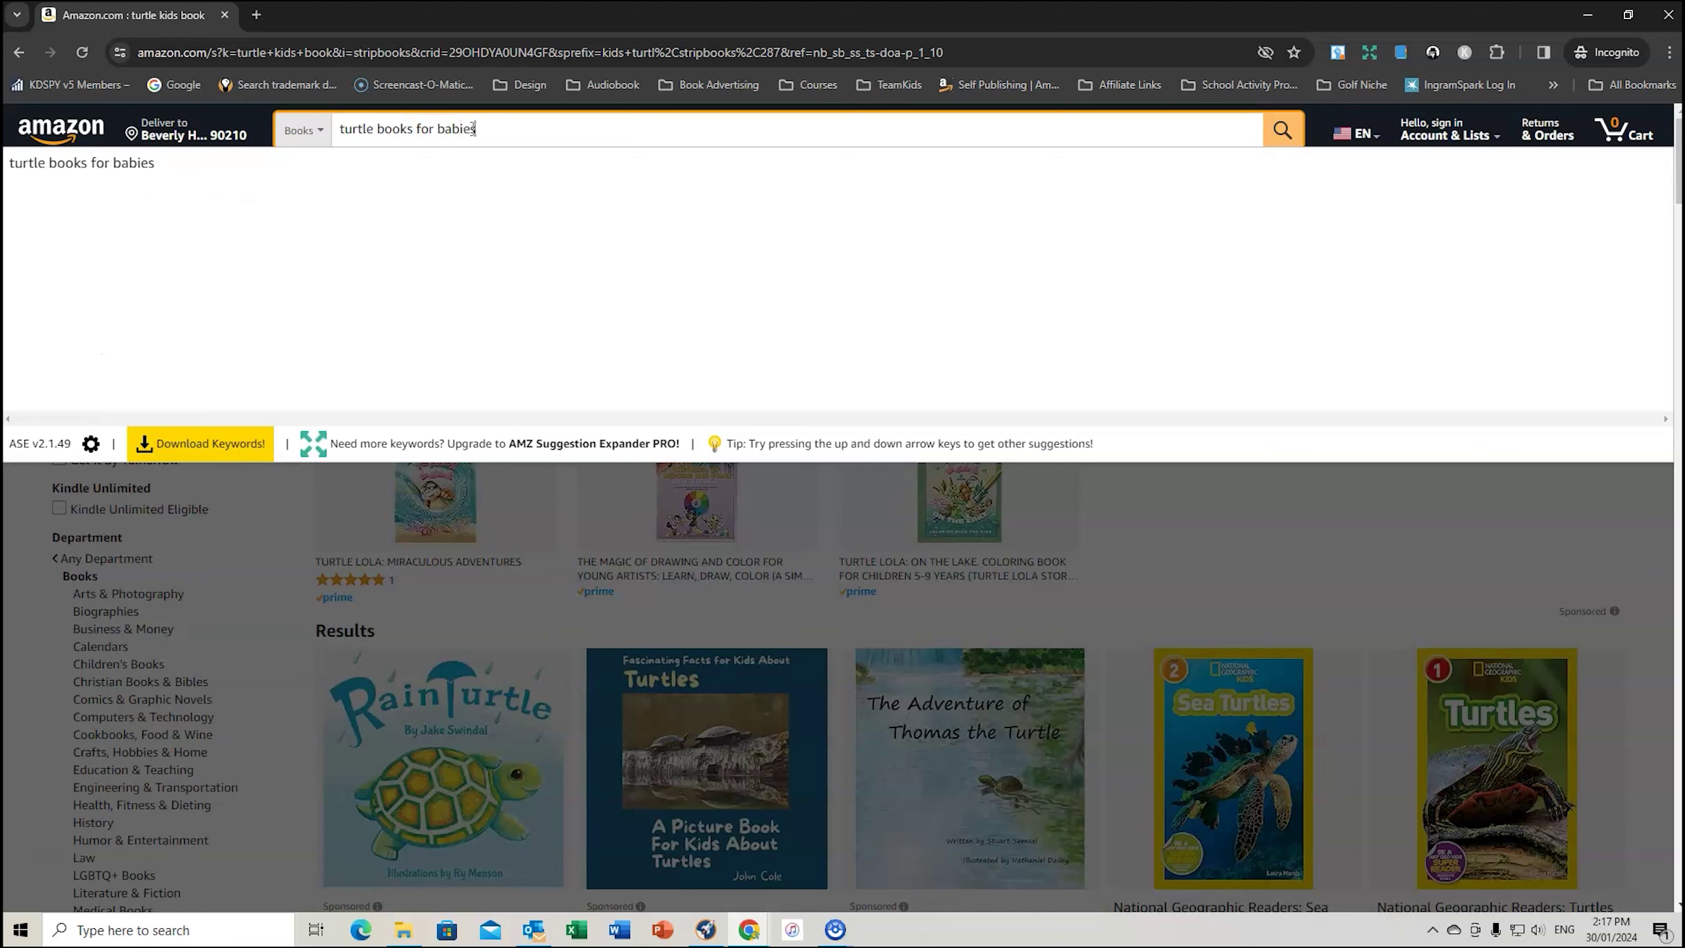
click(101, 166)
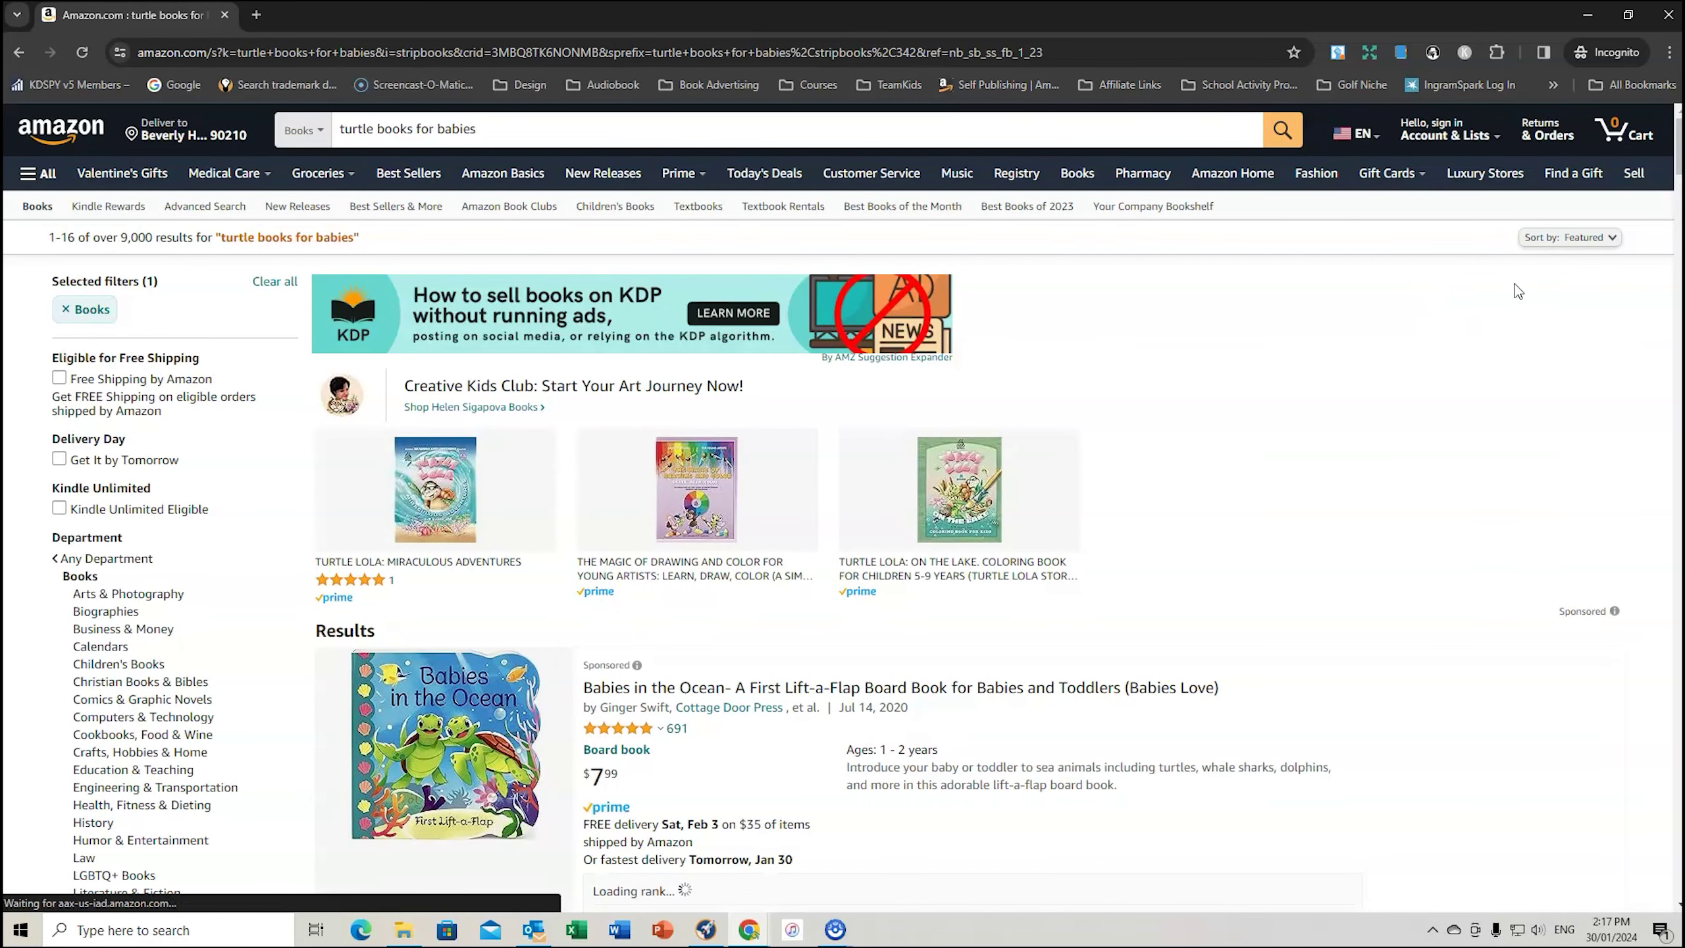
Analyze the search with KDSPY, sort the books by sales rank, and exclude the three worst-ranked ones from the averages.
click(1435, 54)
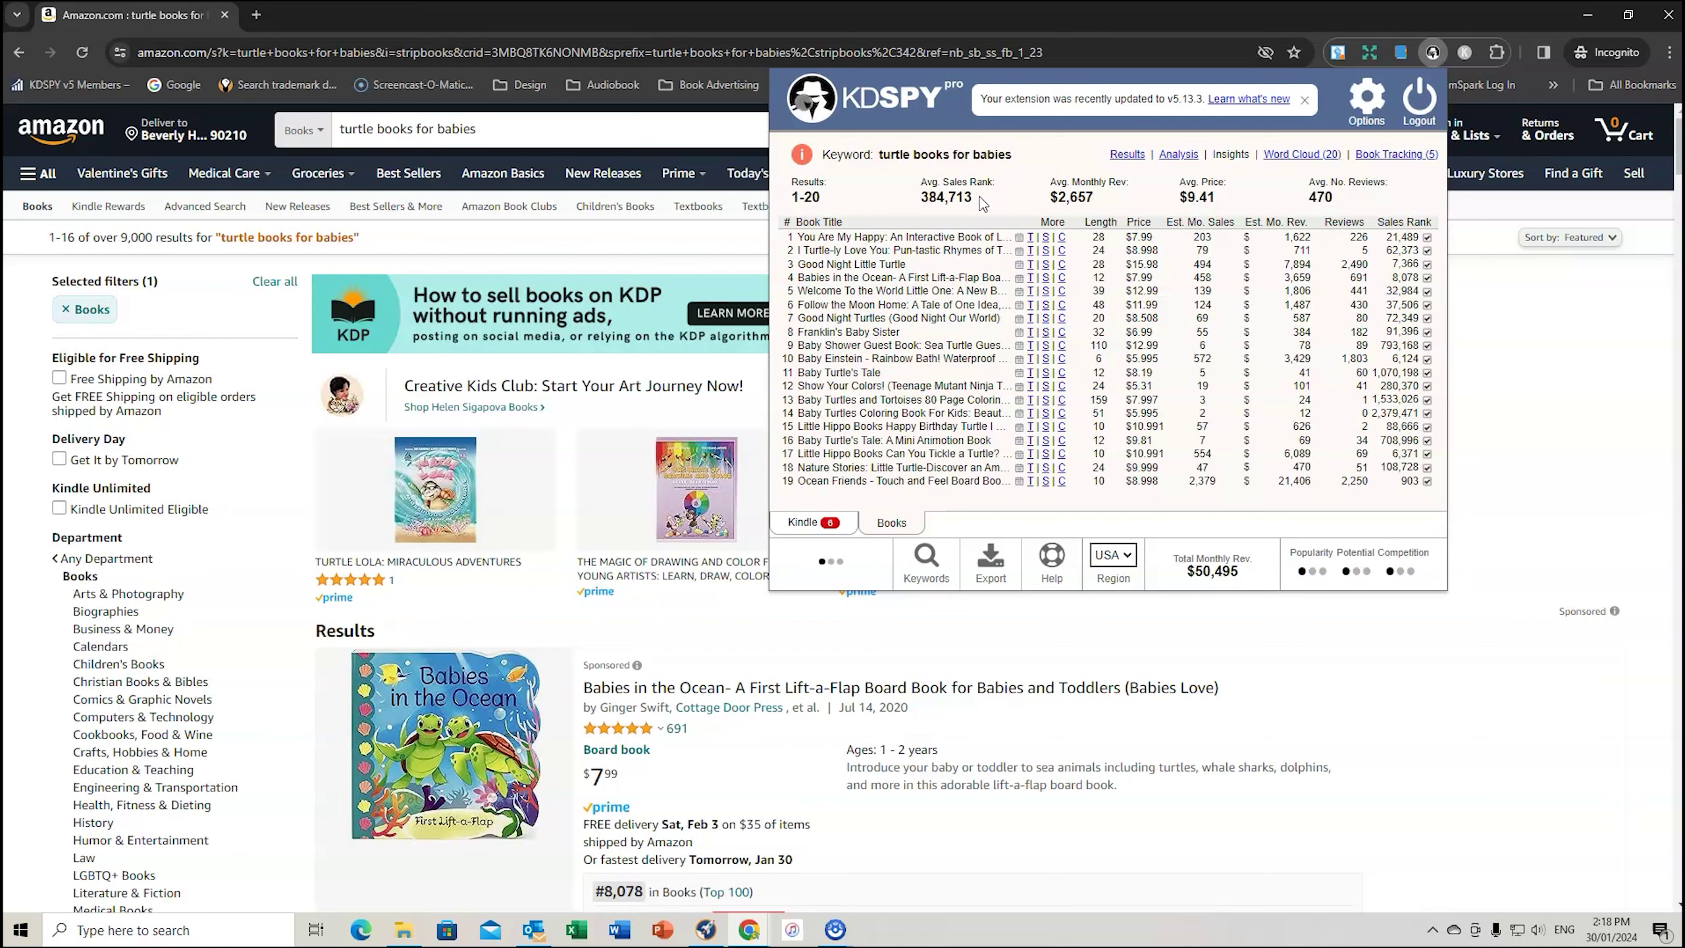
click(1405, 222)
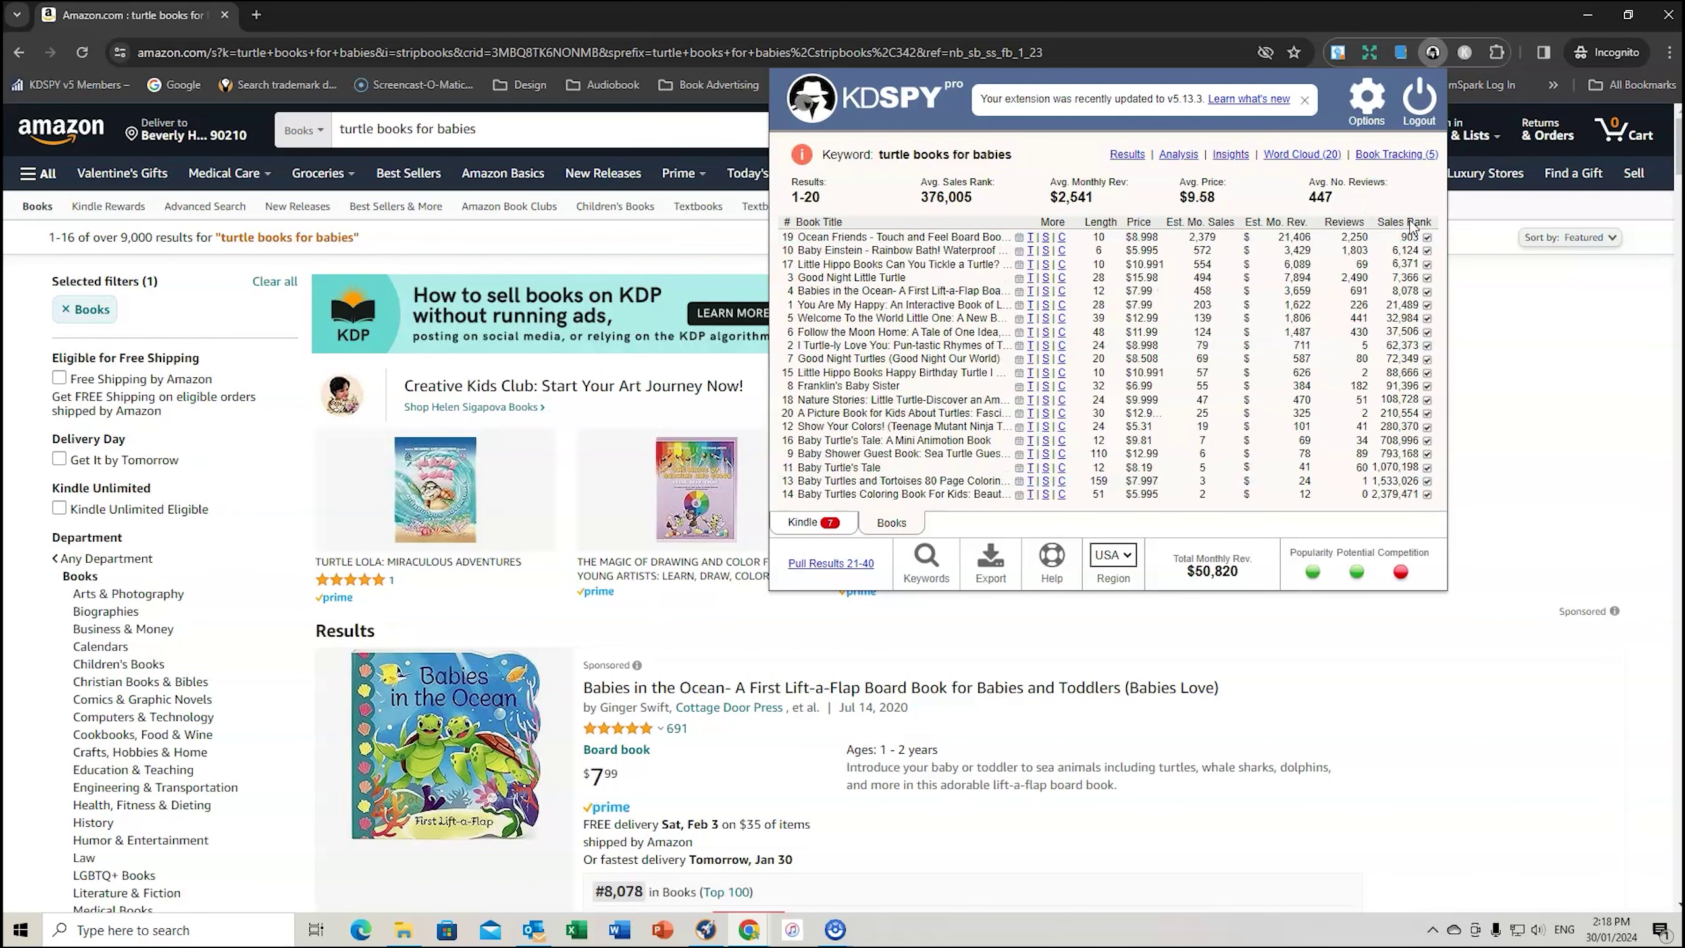
click(1427, 493)
click(1427, 481)
click(1427, 467)
Review the KDSPY word cloud and competition analysis for the baby turtle books, and close the analysis.
click(1291, 155)
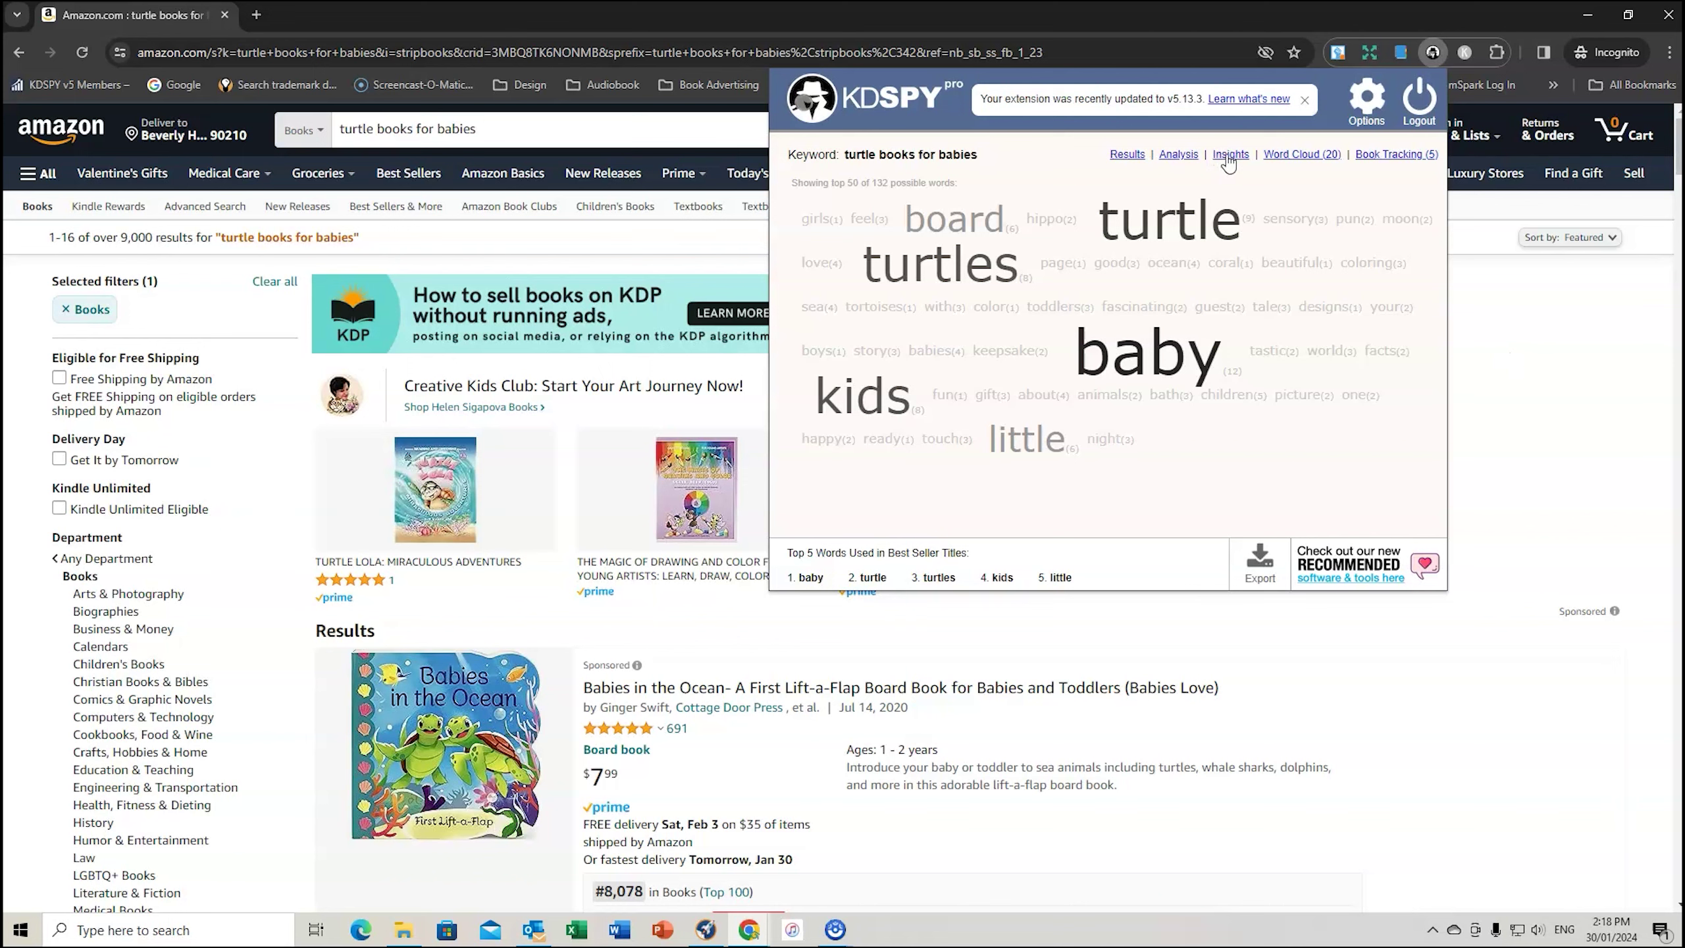
click(1178, 158)
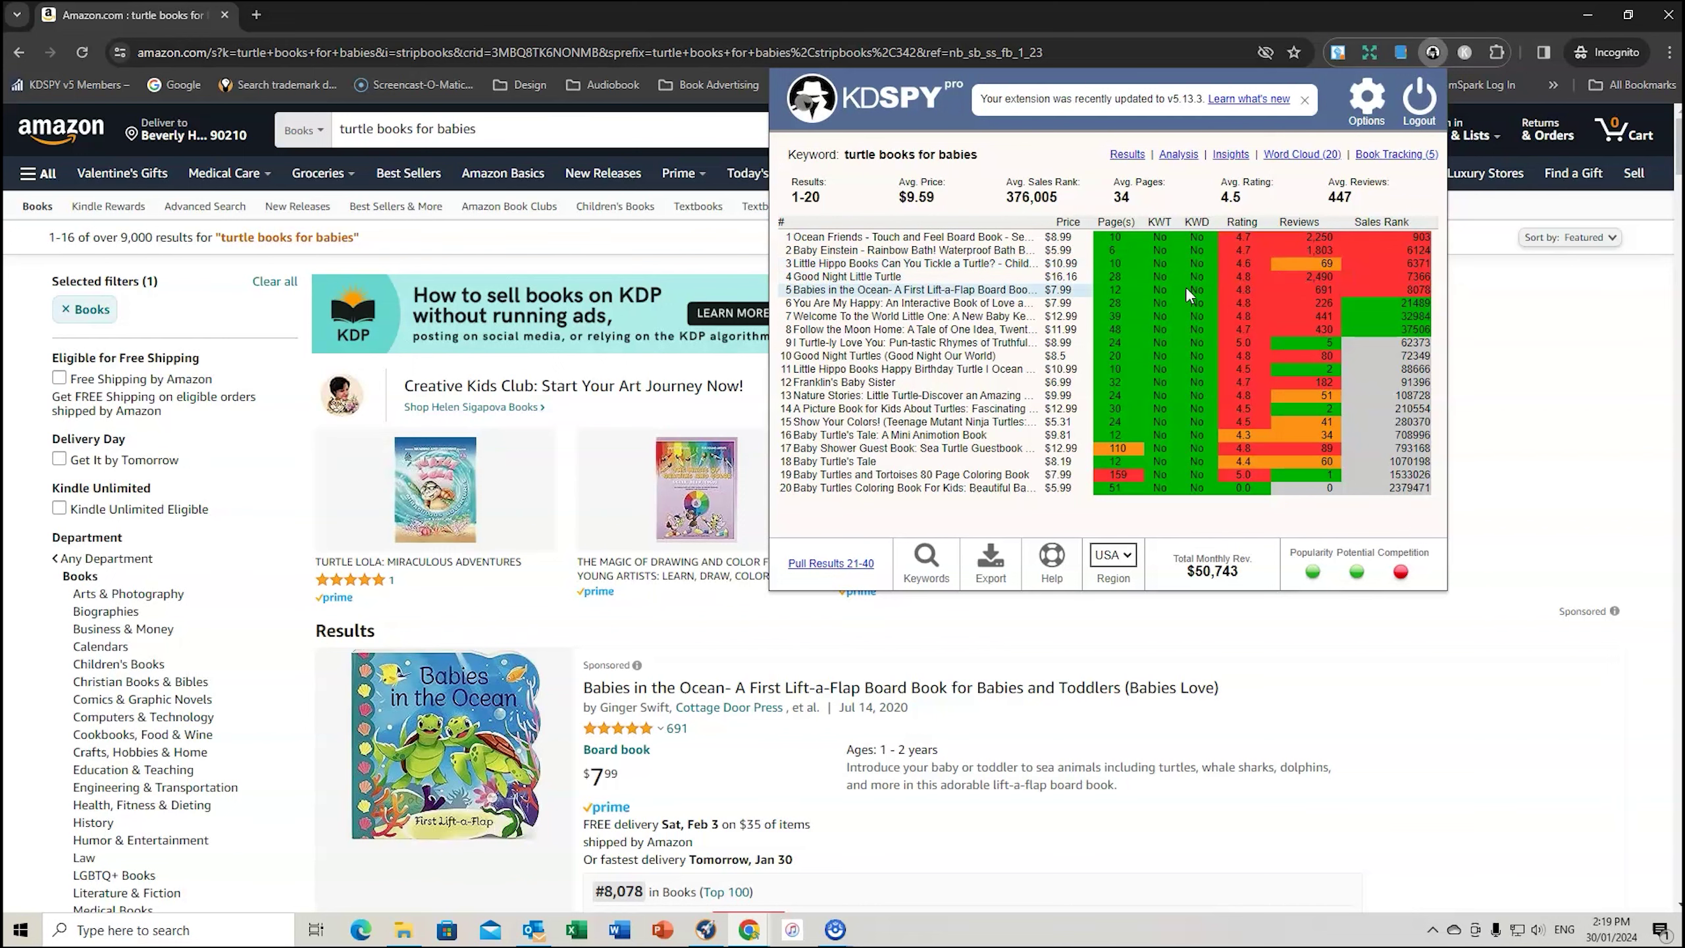
click(1292, 629)
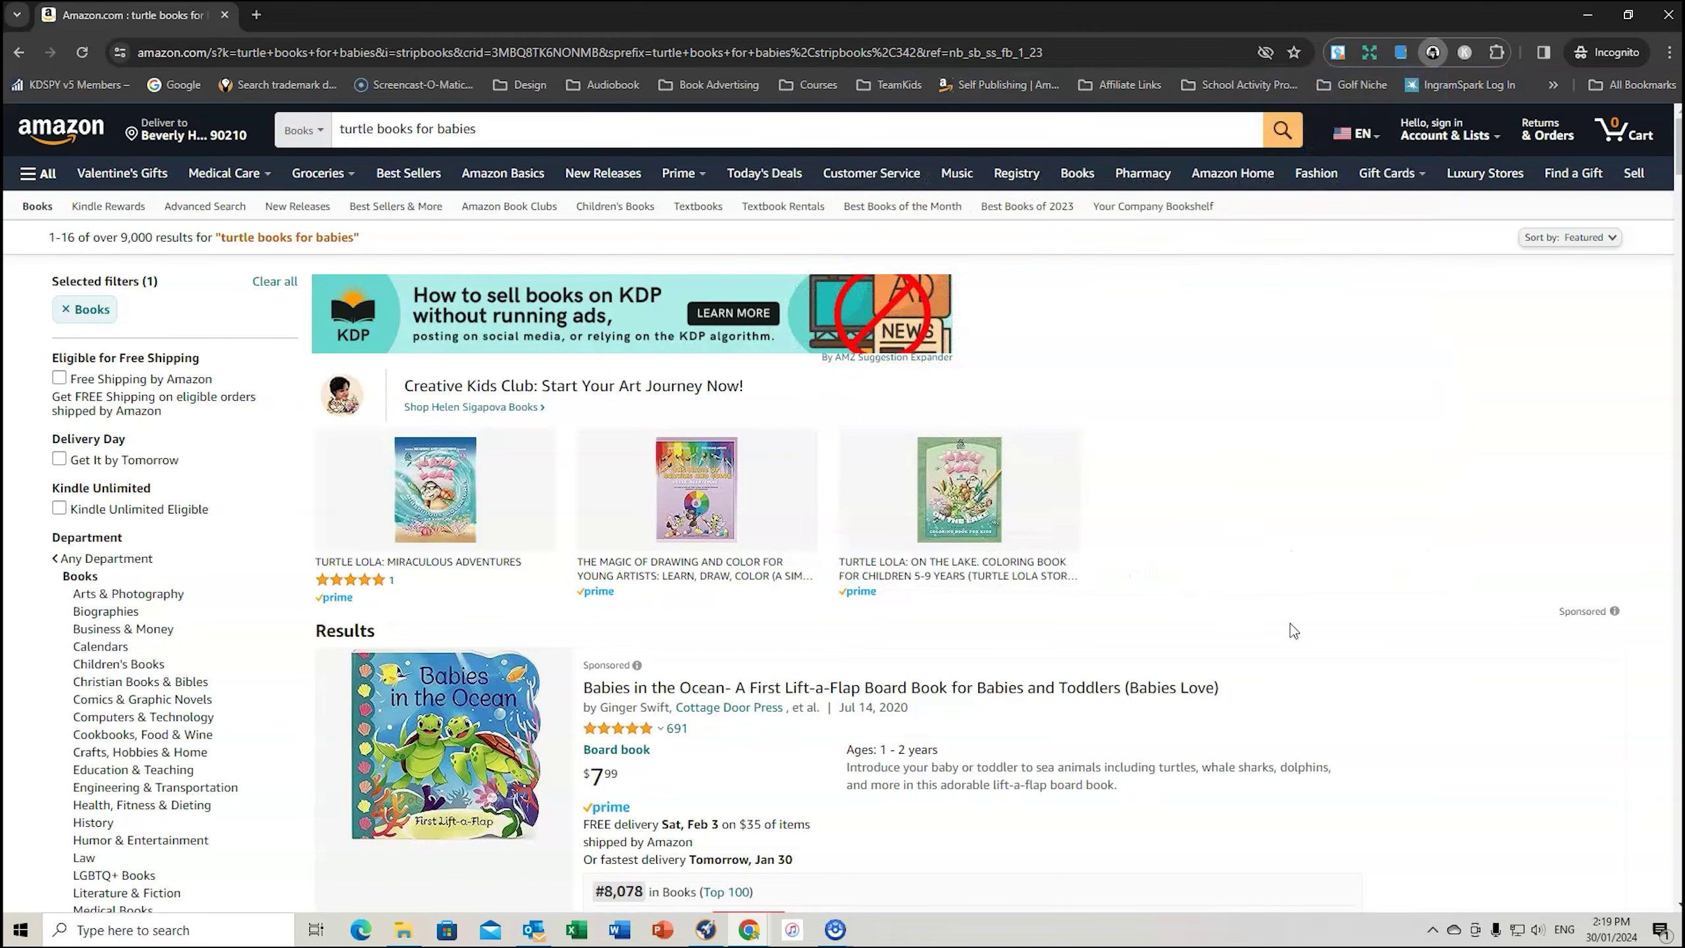
Narrow the "turtle books for babies" results to the Children's Books department and look through its subcategories.
scroll(630, 524, down, 7)
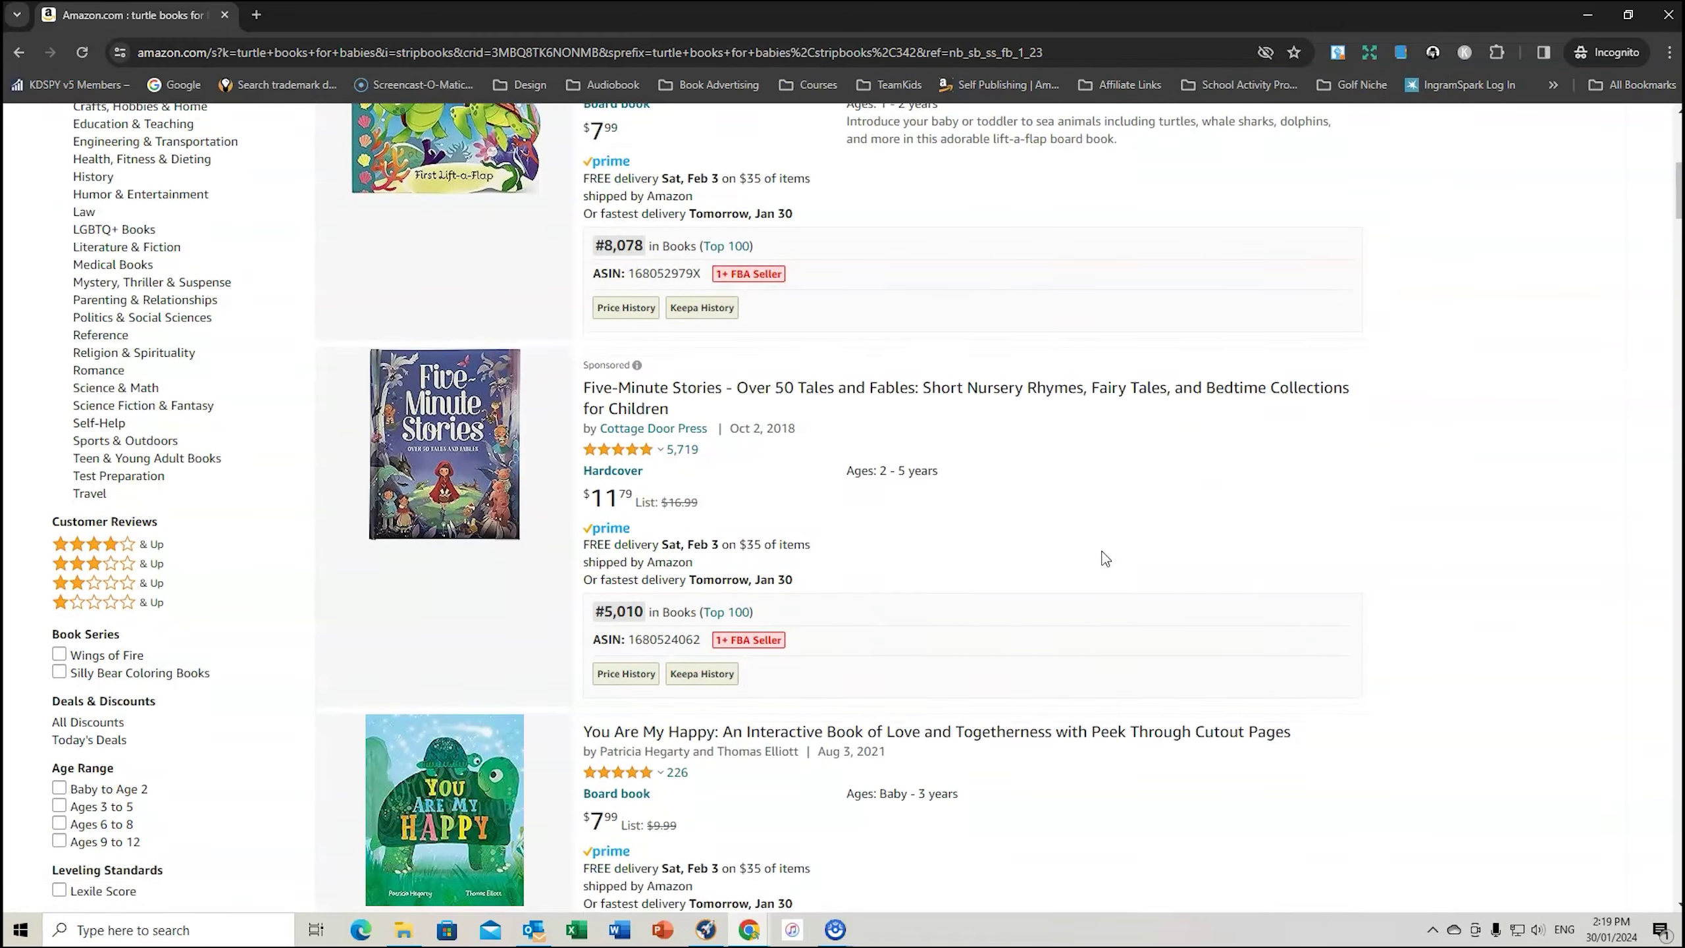
scroll(1098, 548, up, 7)
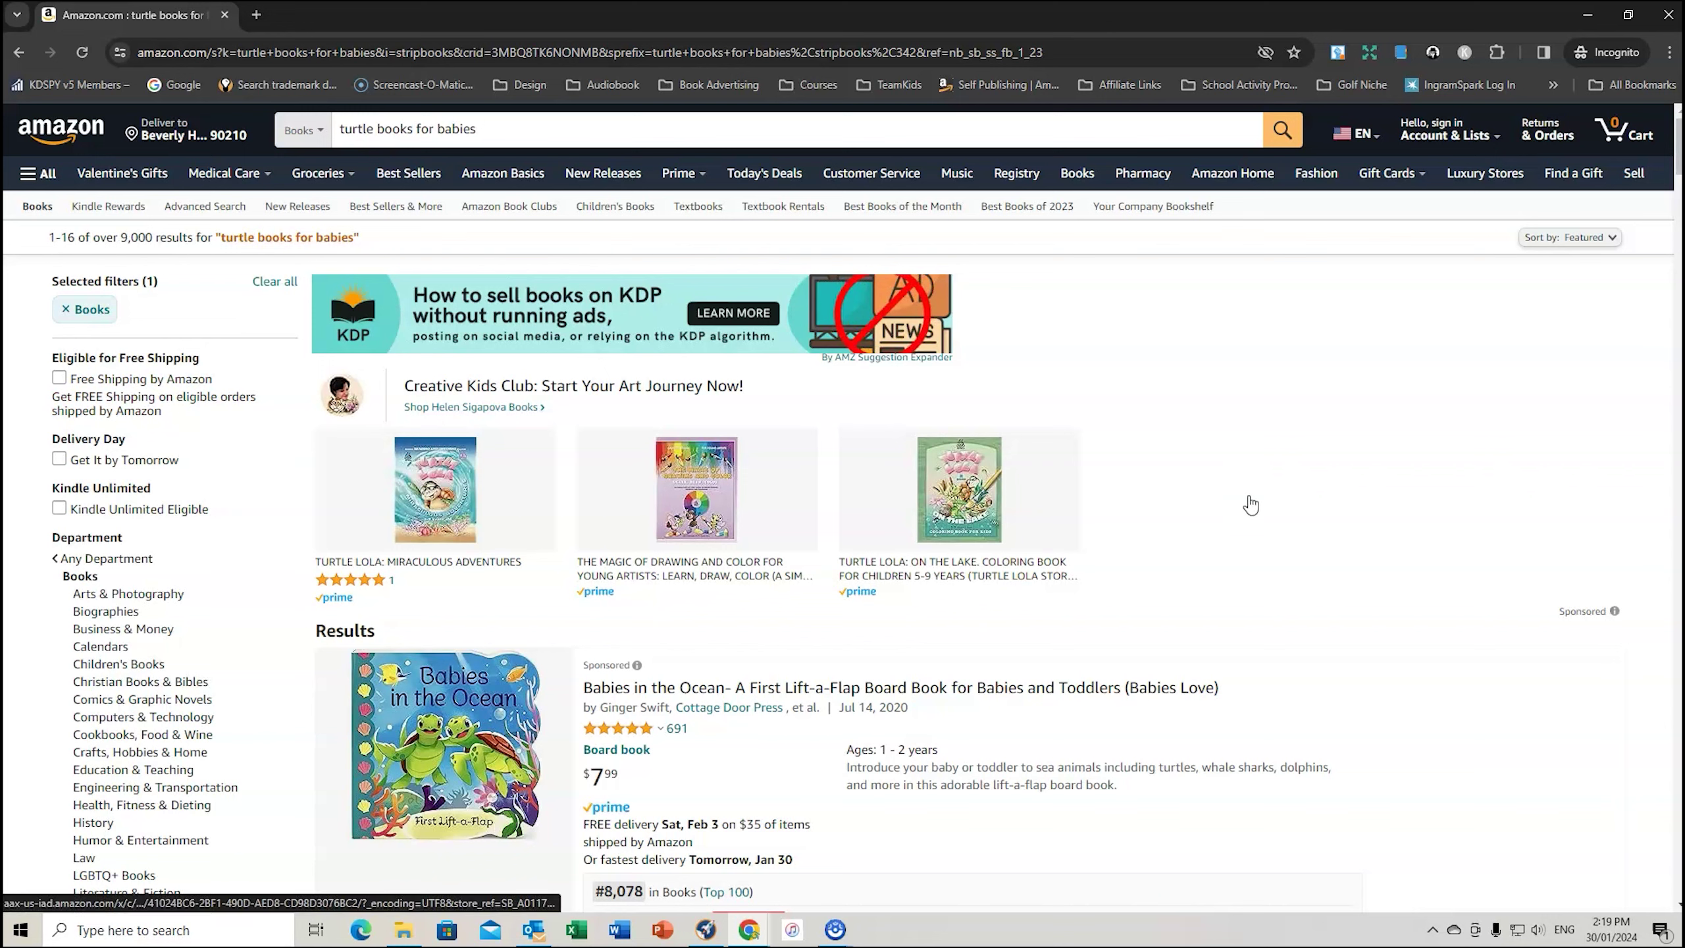
scroll(1241, 514, down, 3)
scroll(1239, 514, up, 3)
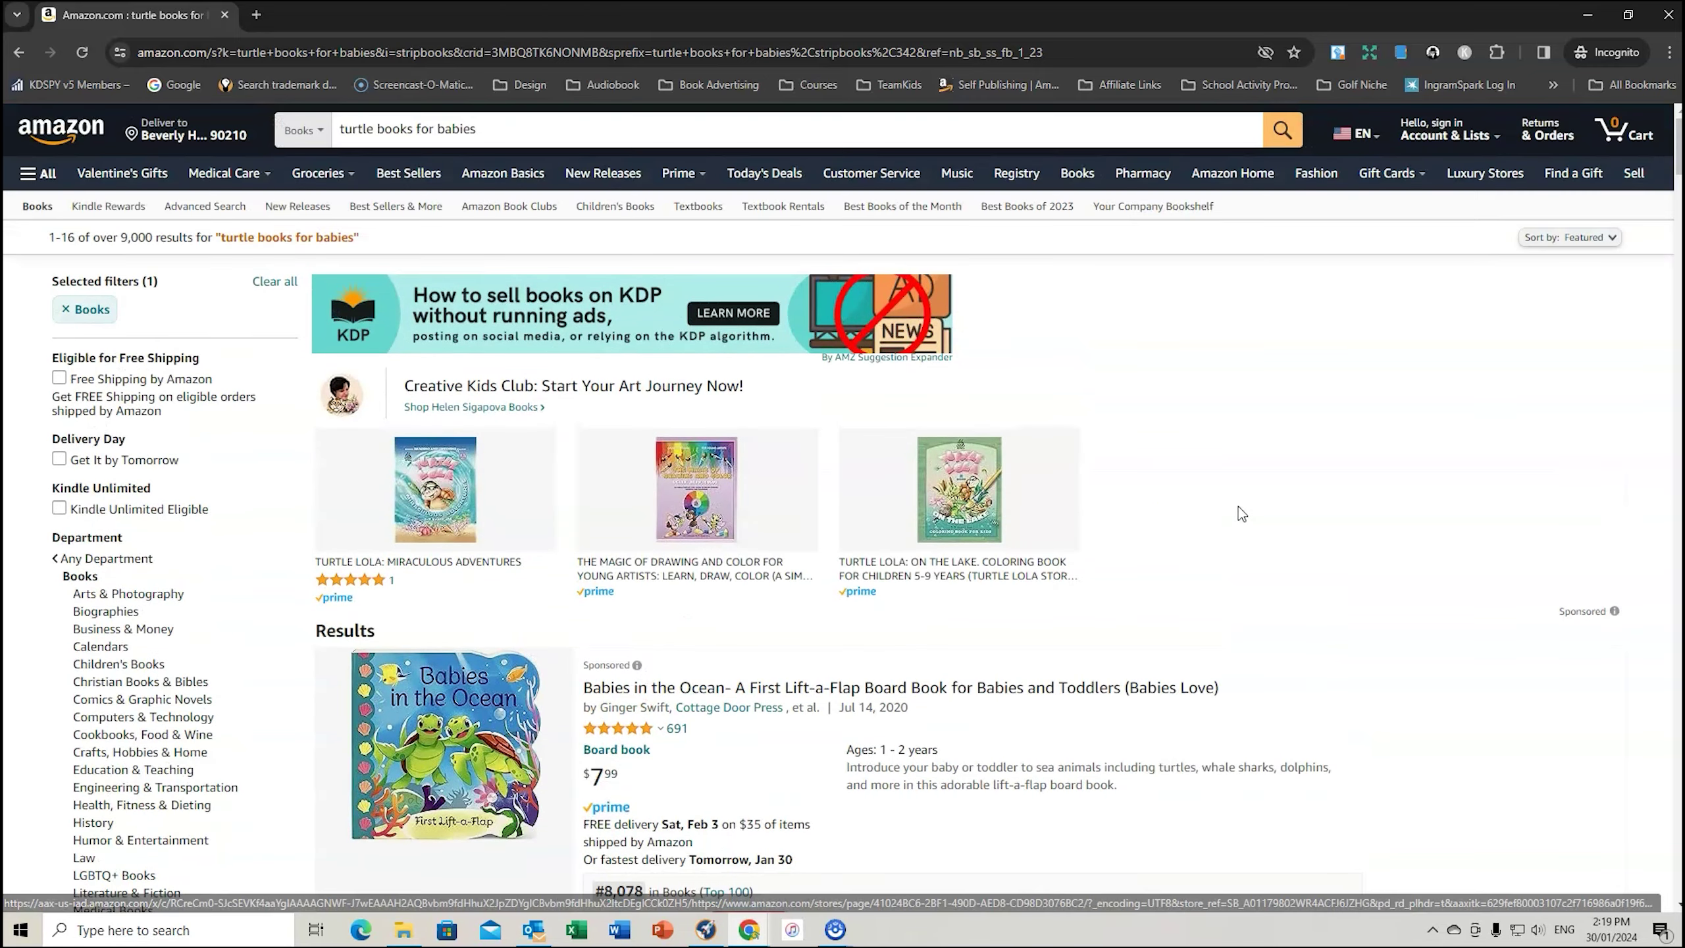
scroll(1239, 511, down, 5)
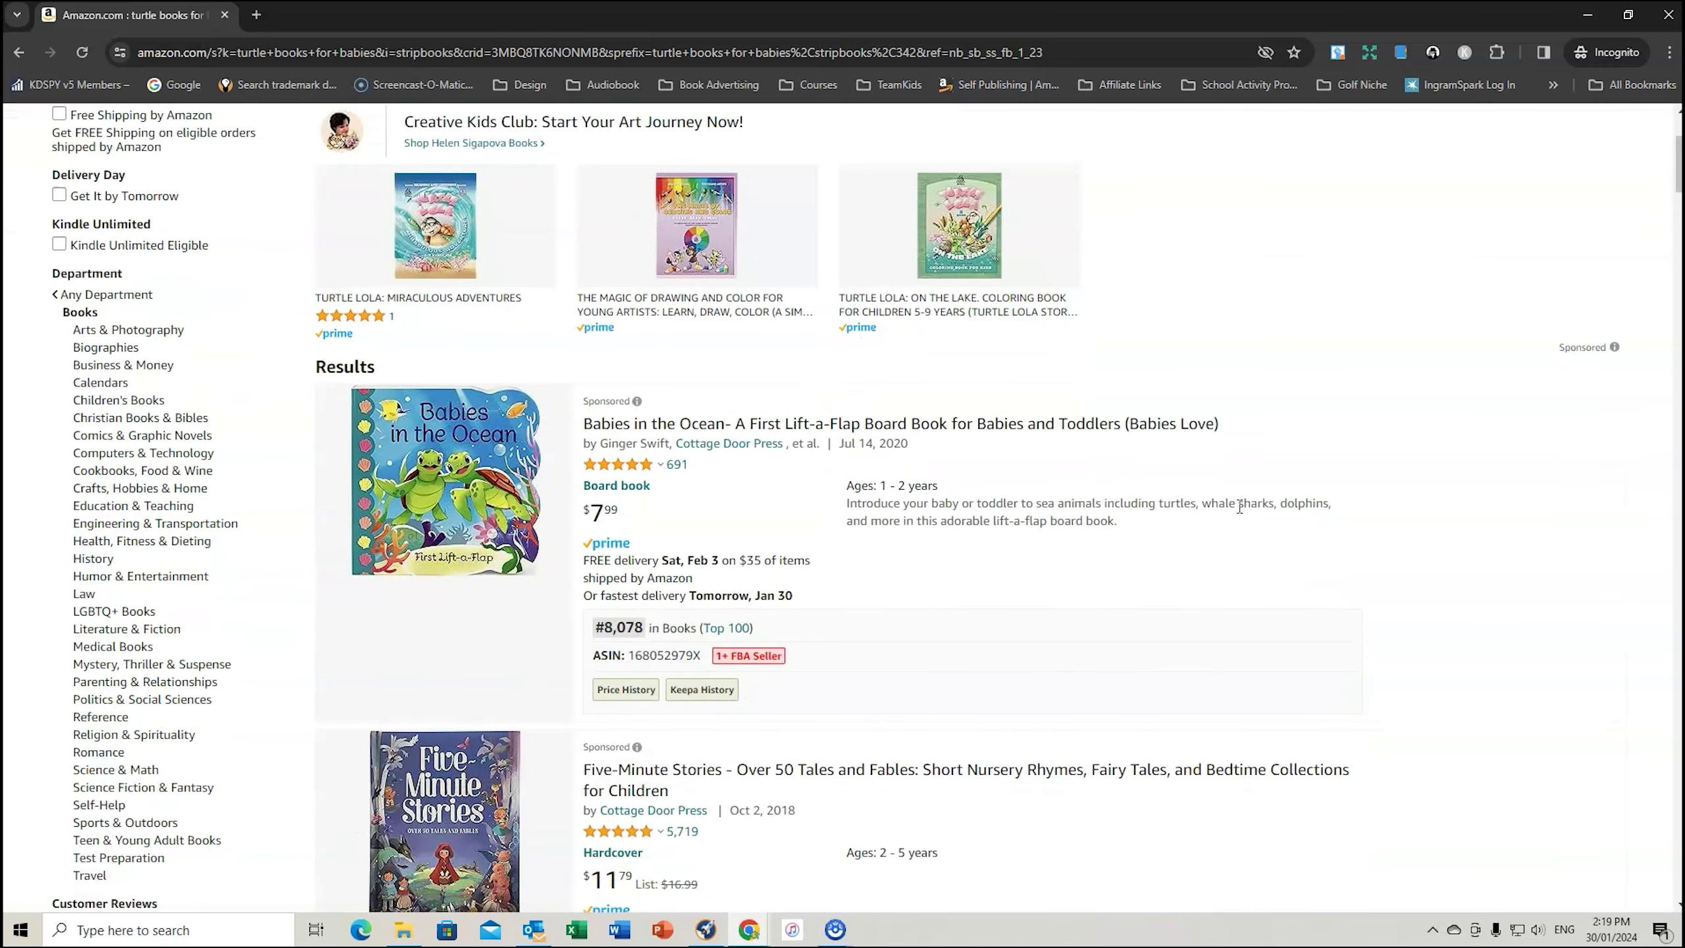
click(99, 401)
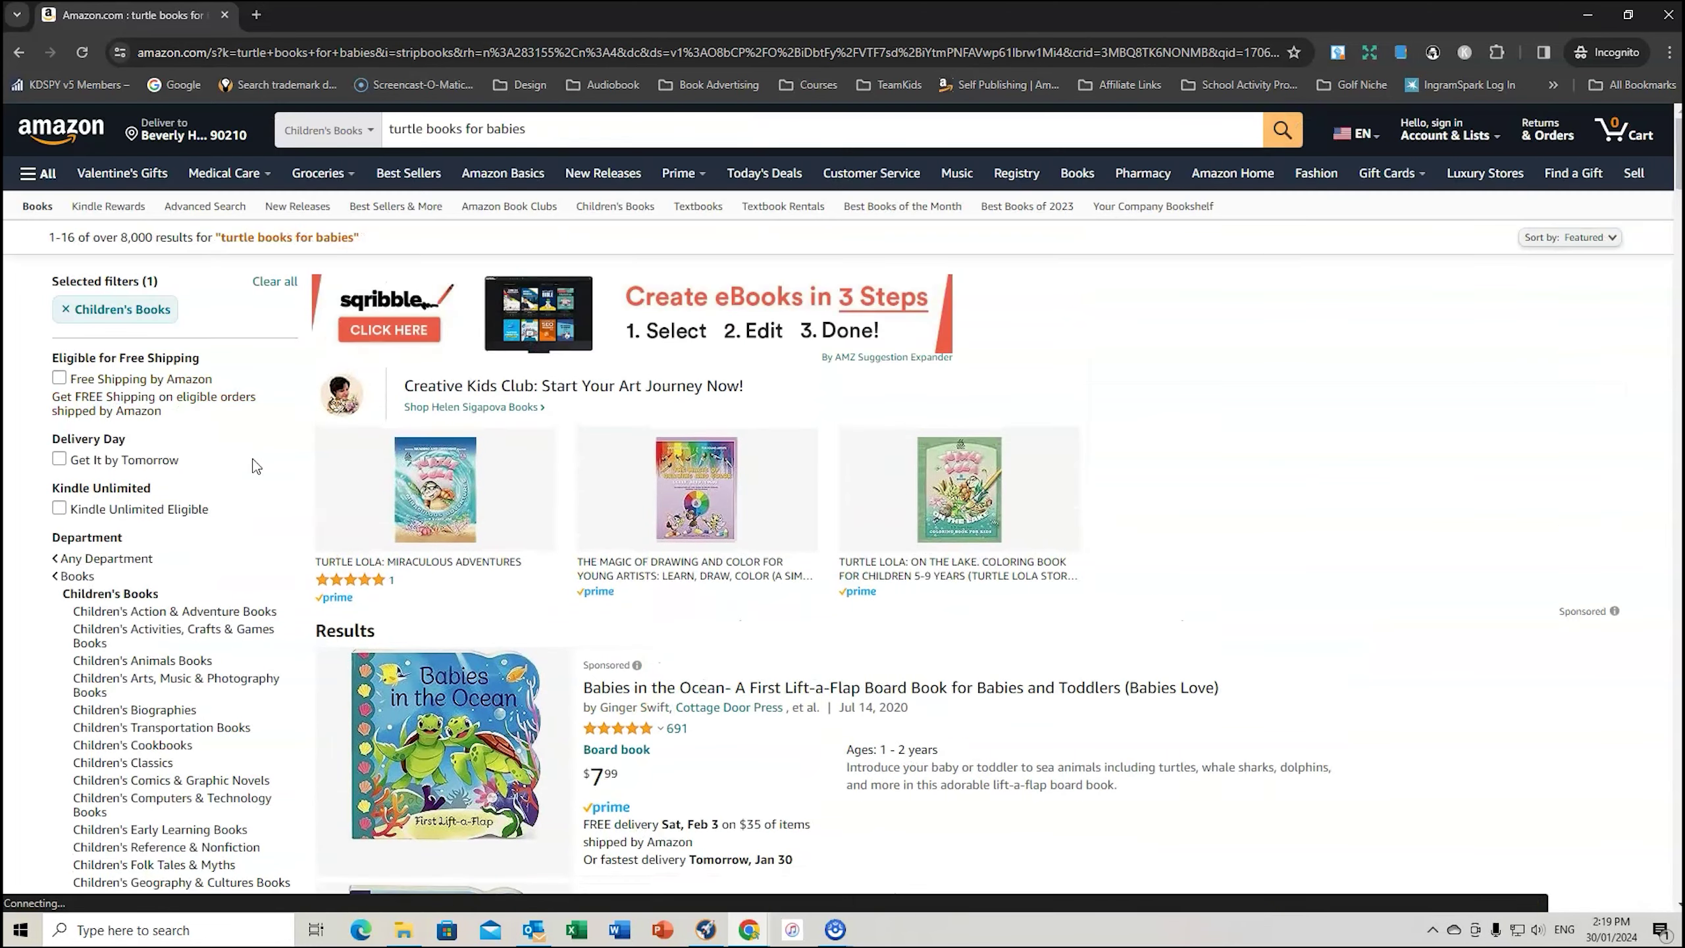
scroll(272, 365, down, 5)
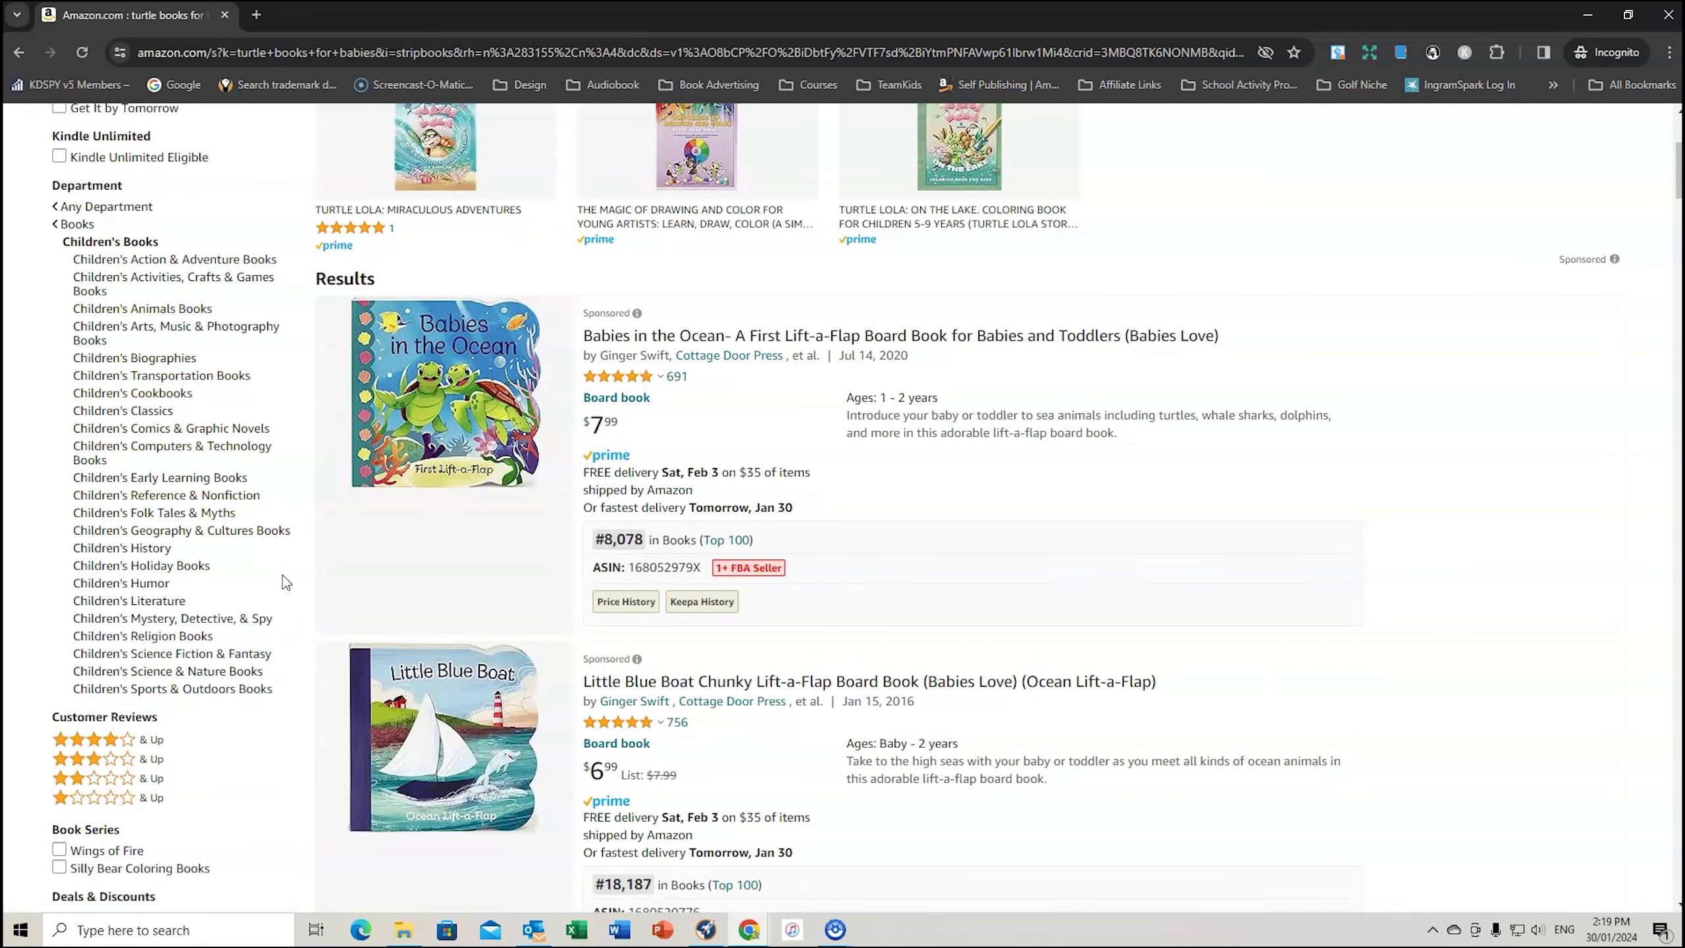
scroll(284, 576, up, 1)
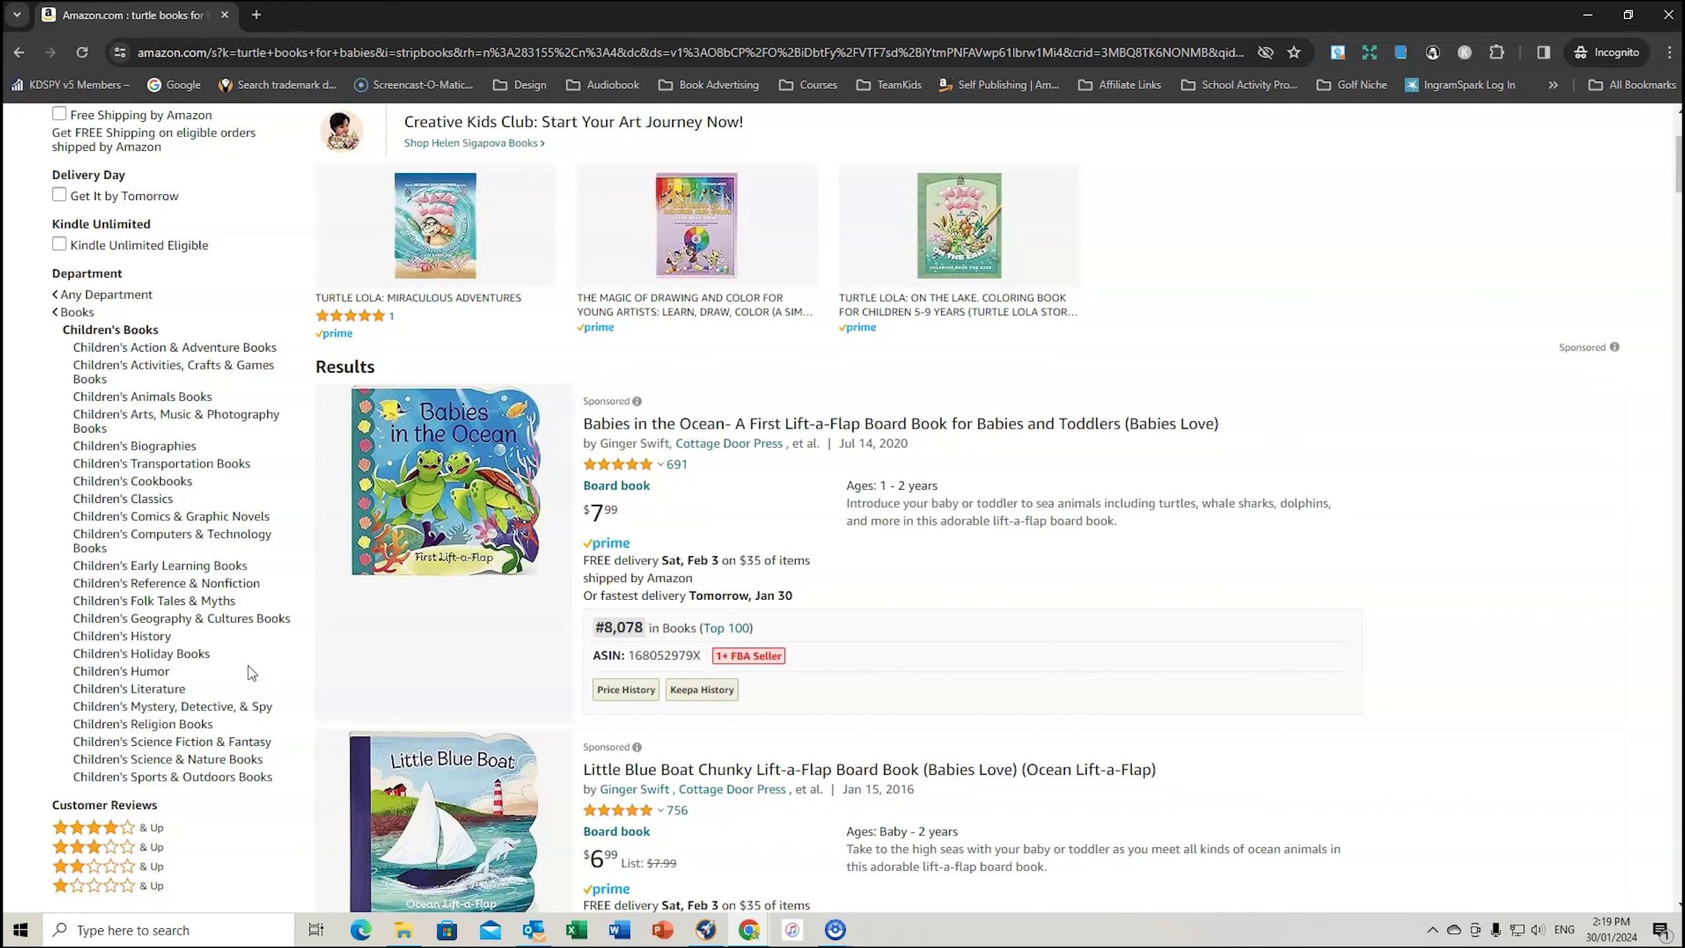
Narrow the results further to Children's Transportation Books and look over the listed books and subcategories.
click(174, 467)
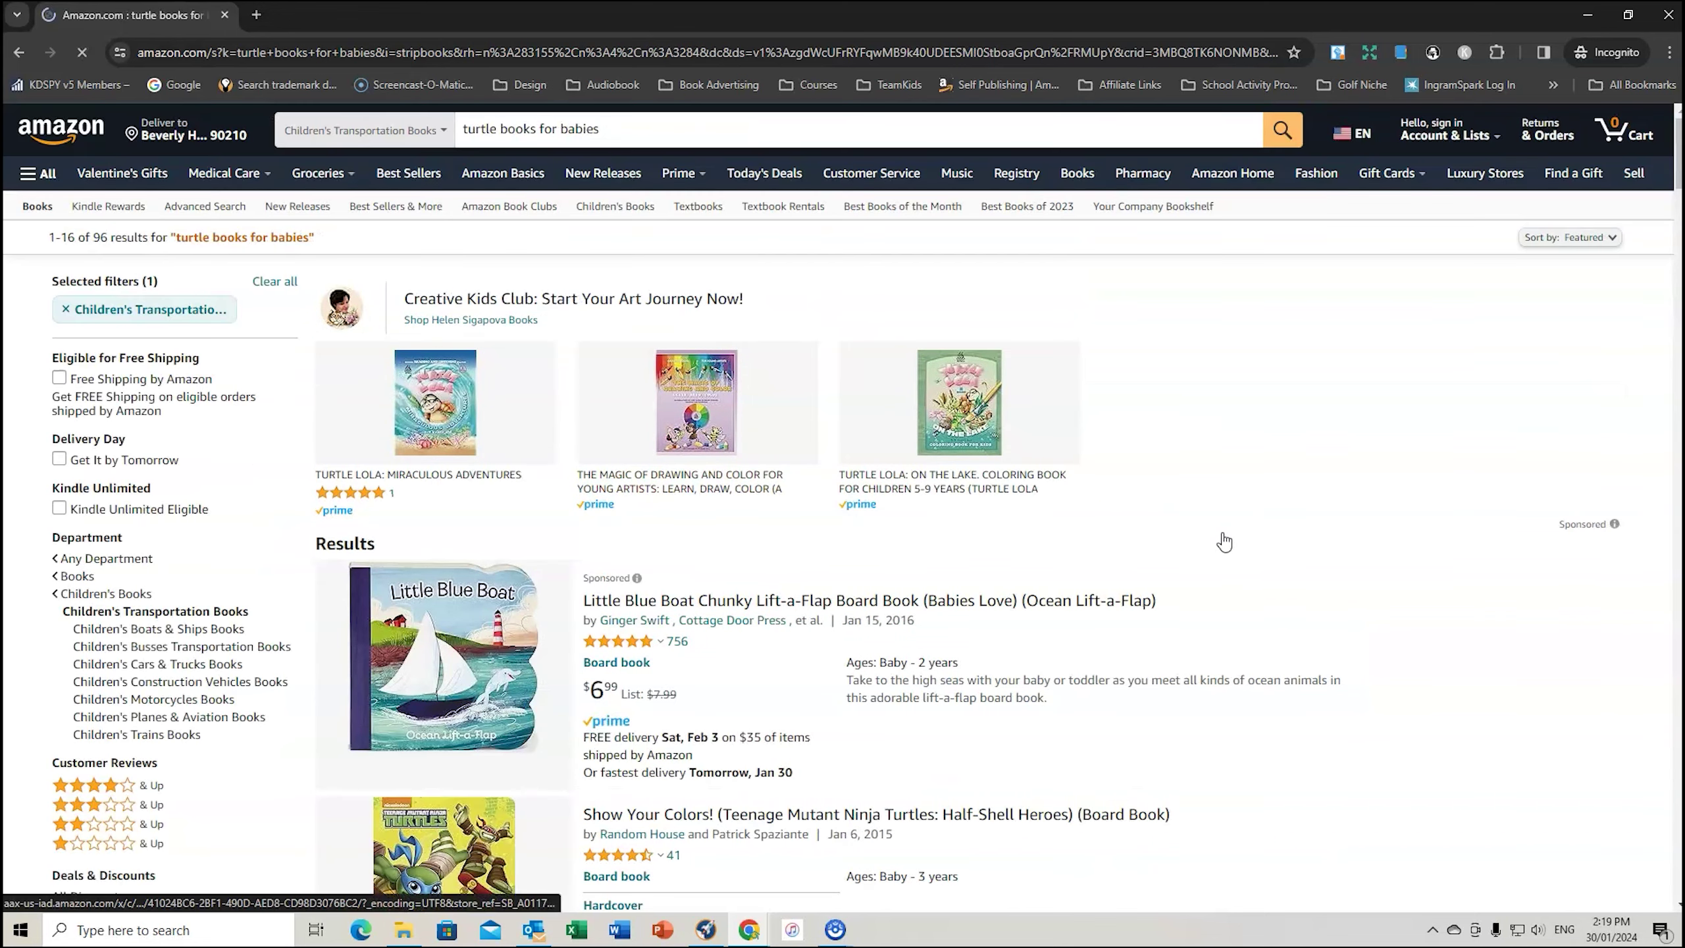
scroll(1226, 537, down, 5)
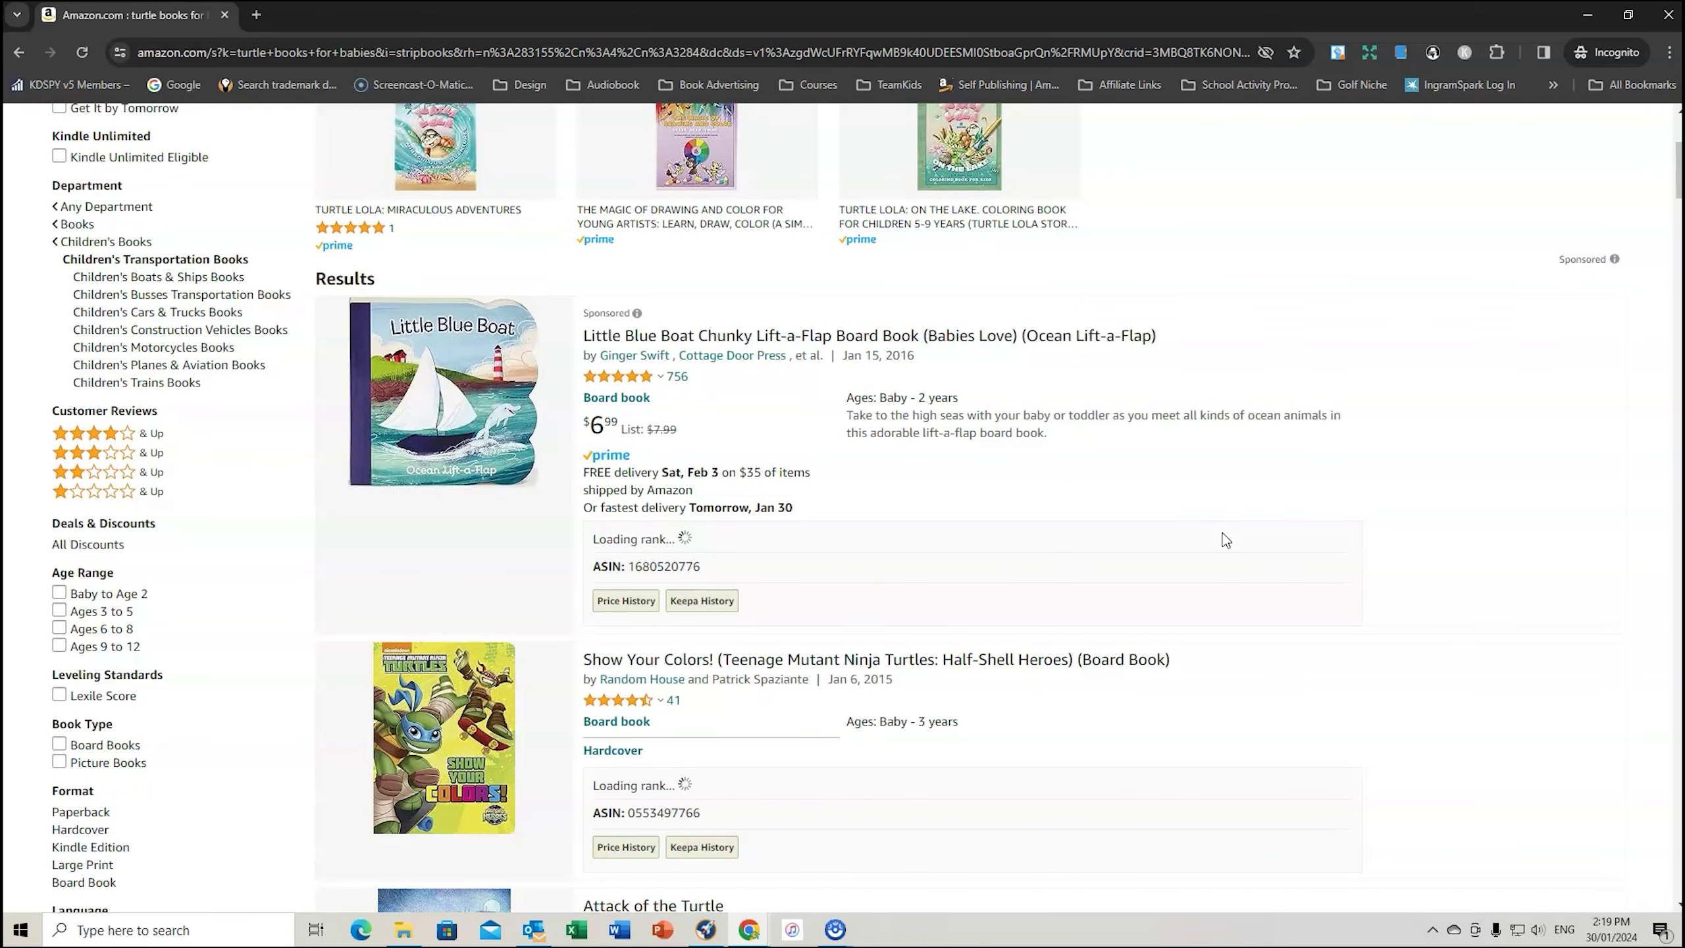
scroll(1226, 539, up, 5)
Search Children's Transportation Books for "earth movers" and look over the resulting books.
drag(630, 136, 462, 131)
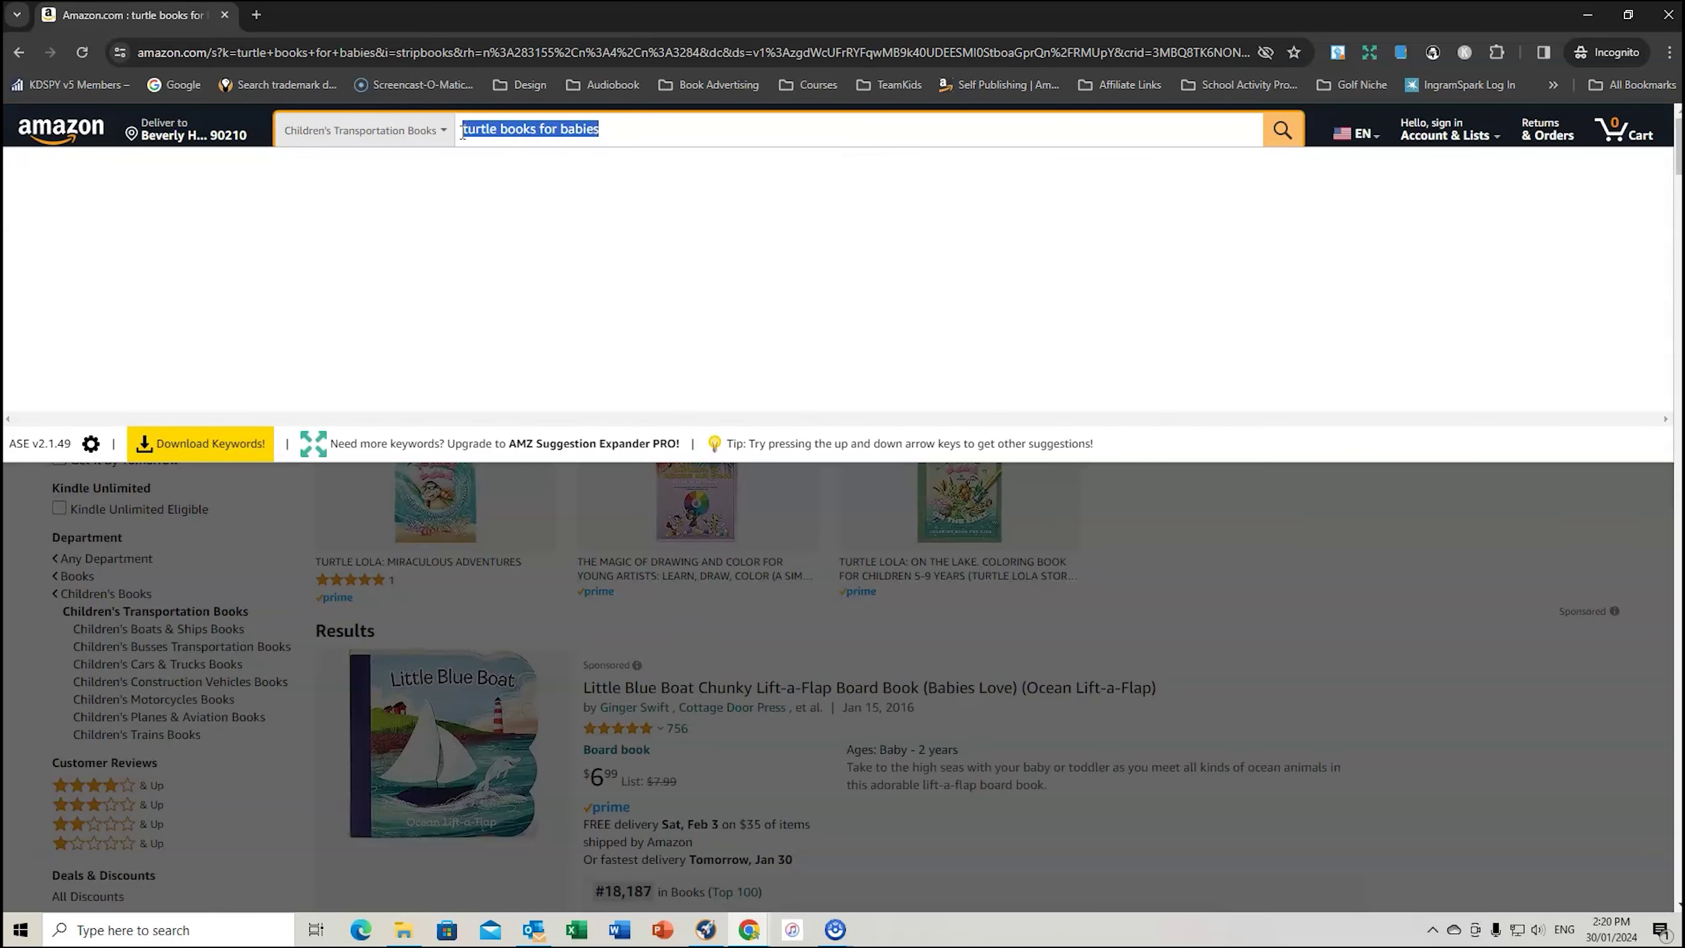
text(earth movers)
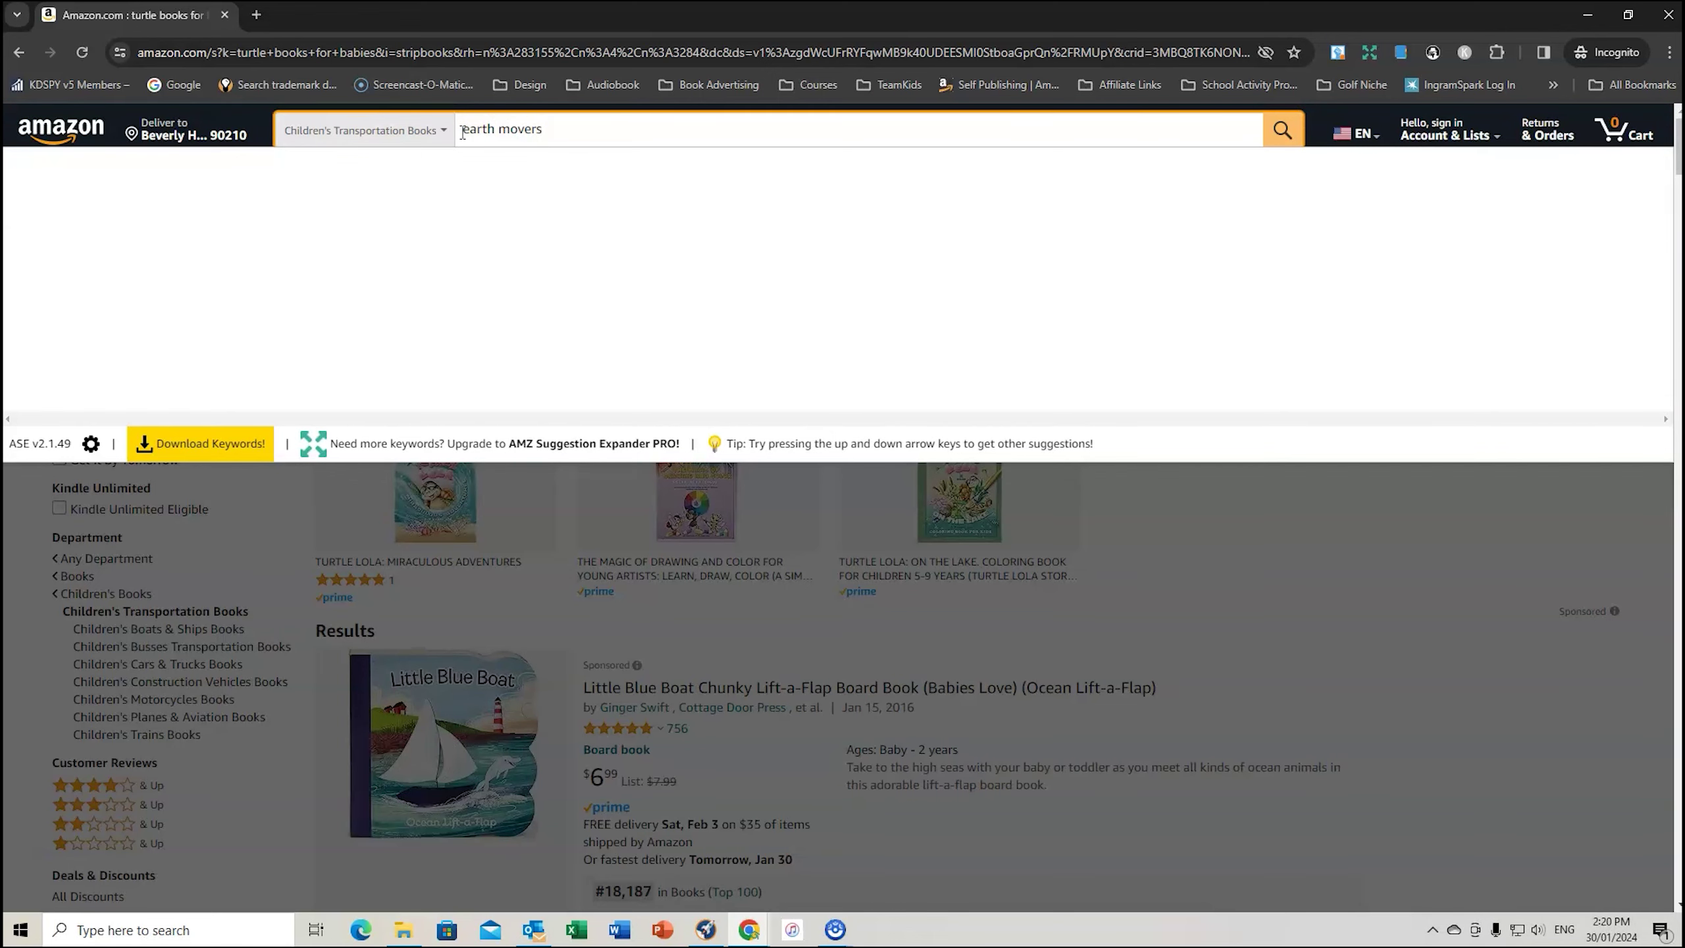
key(Return)
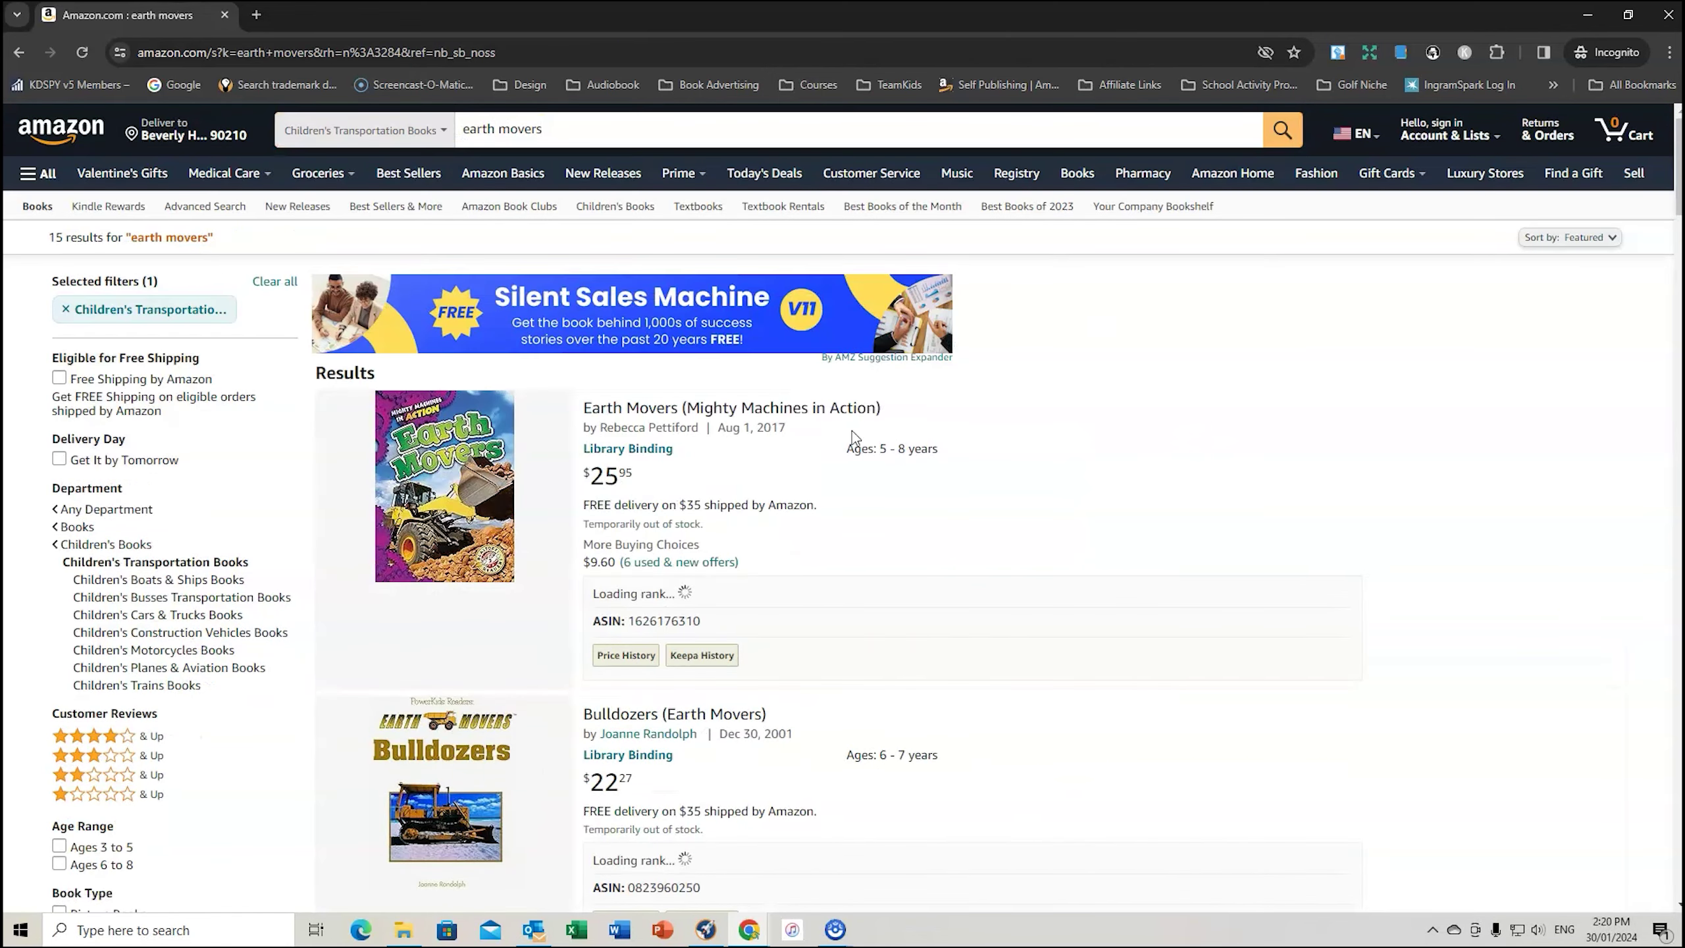
scroll(856, 435, down, 3)
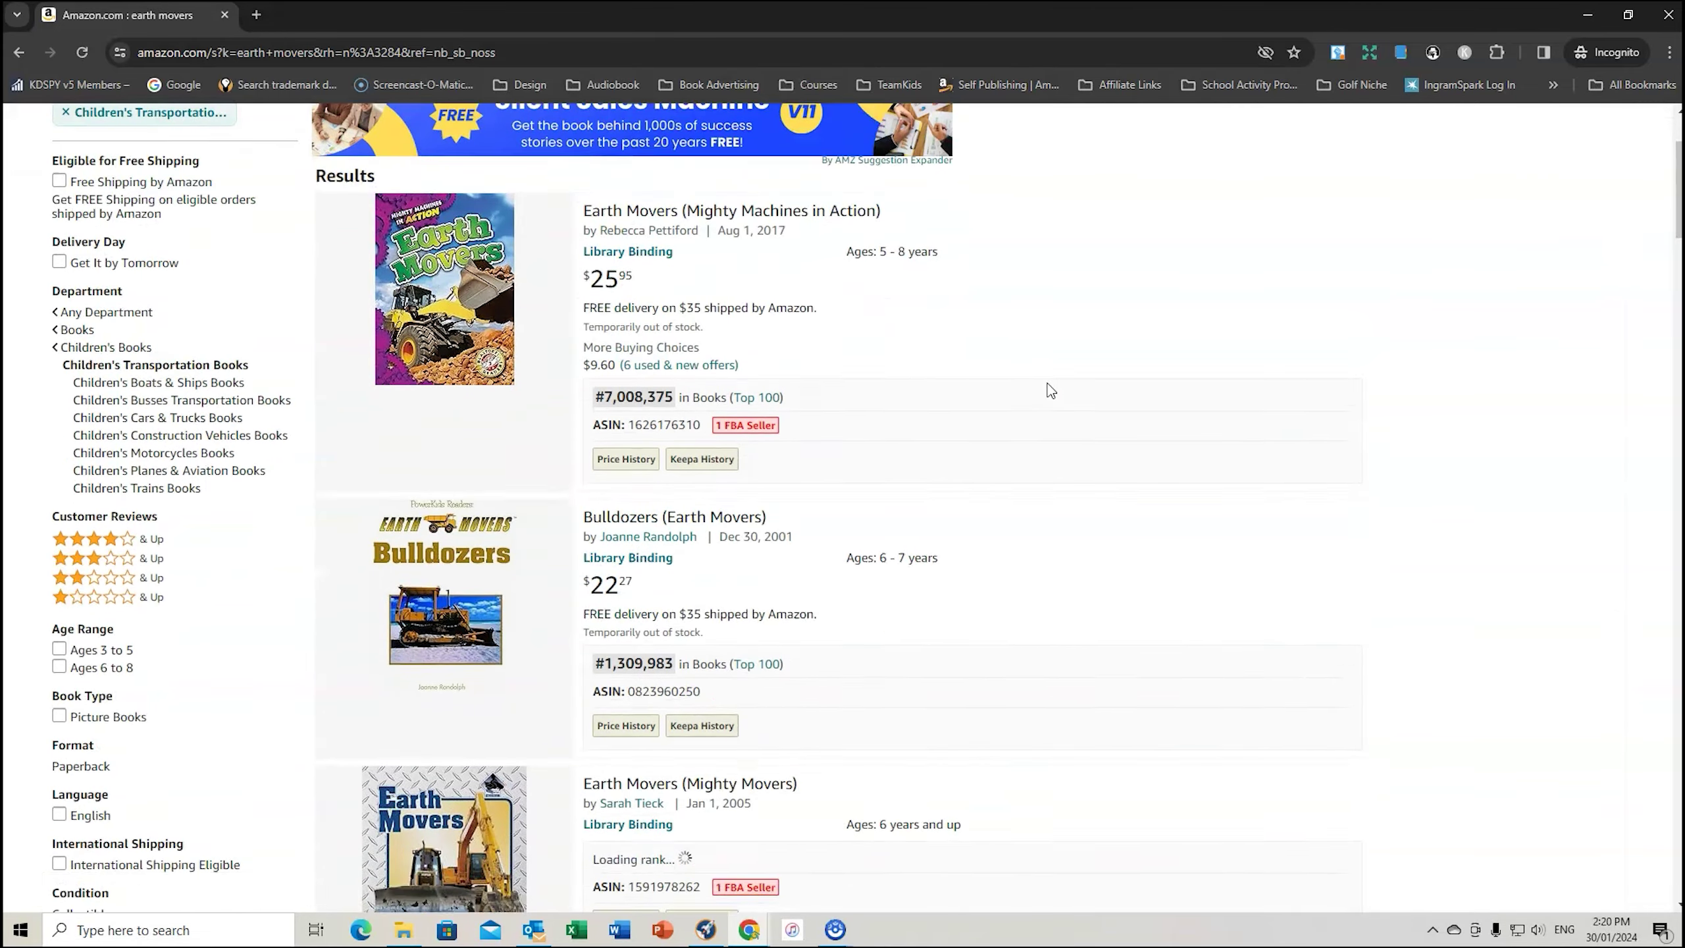
Skim the remaining "earth movers" books, then search Children's Transportation Books for "diggers".
scroll(1050, 391, down, 10)
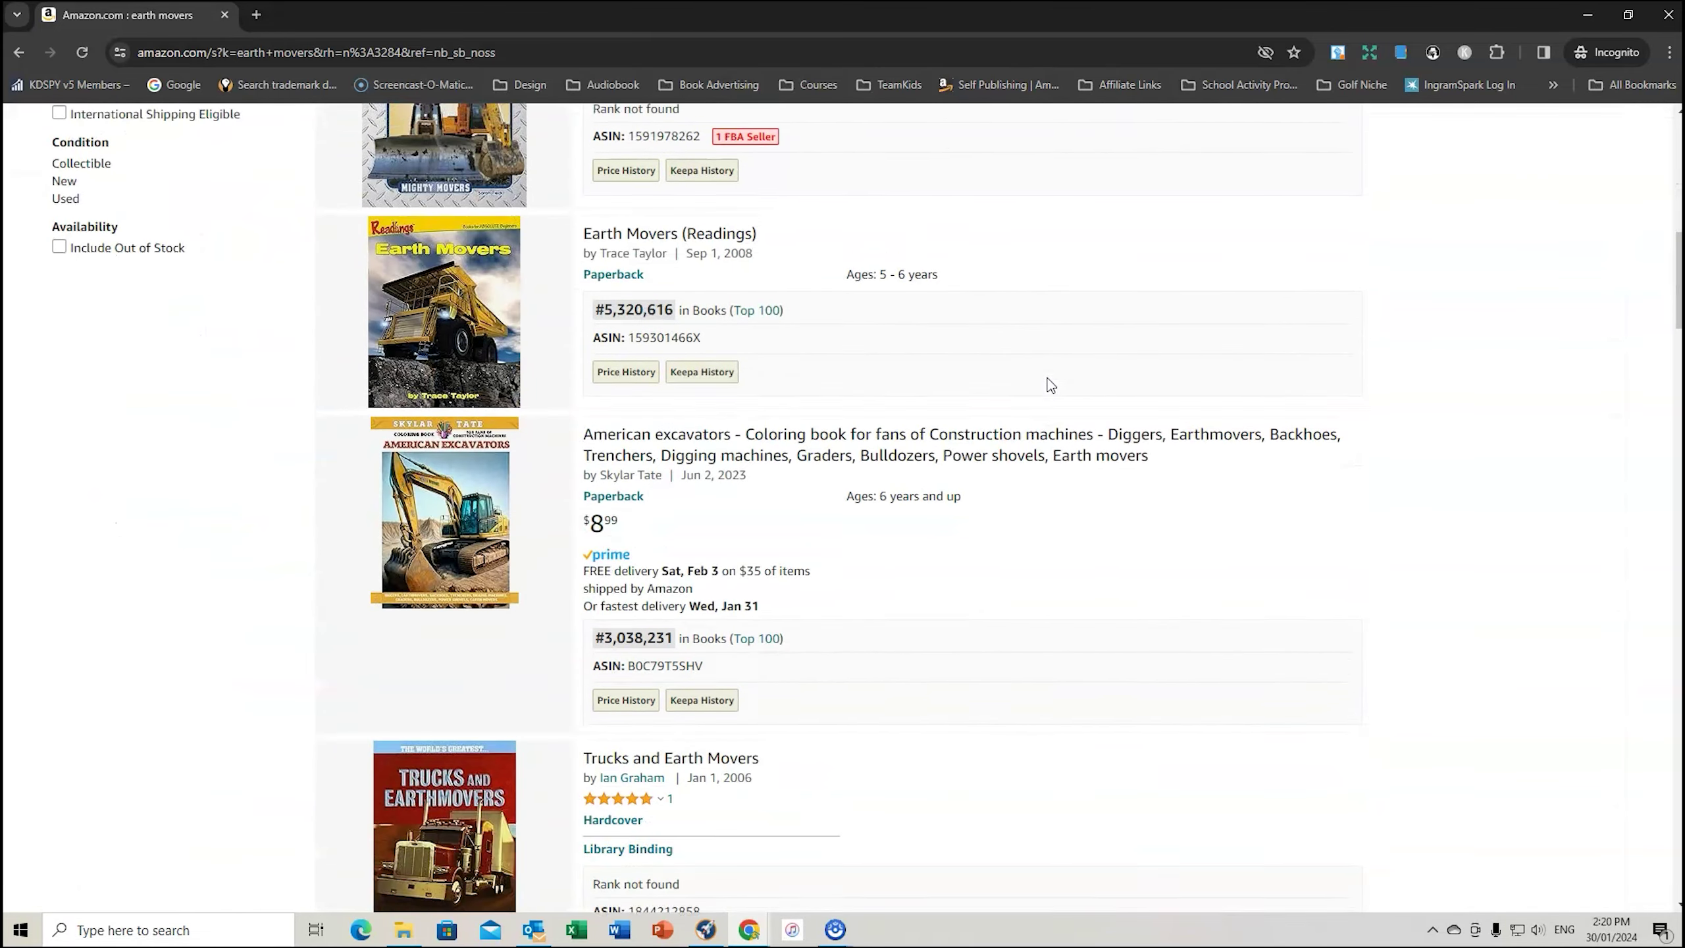
scroll(1050, 386, up, 13)
click(467, 127)
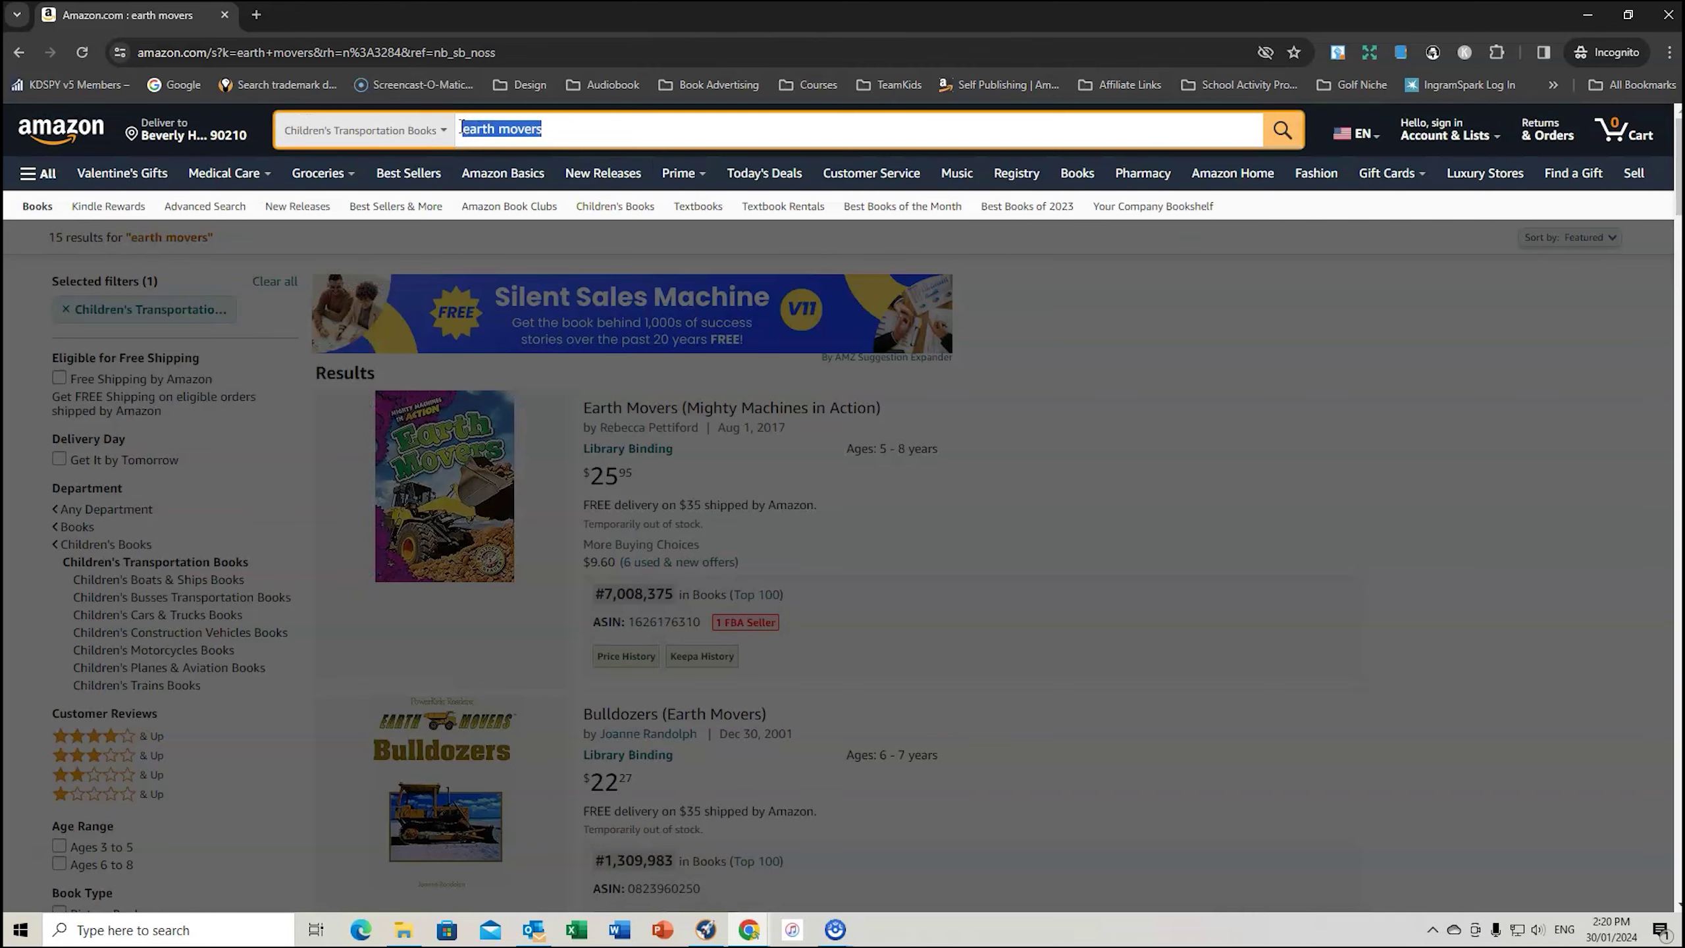
text(diggers)
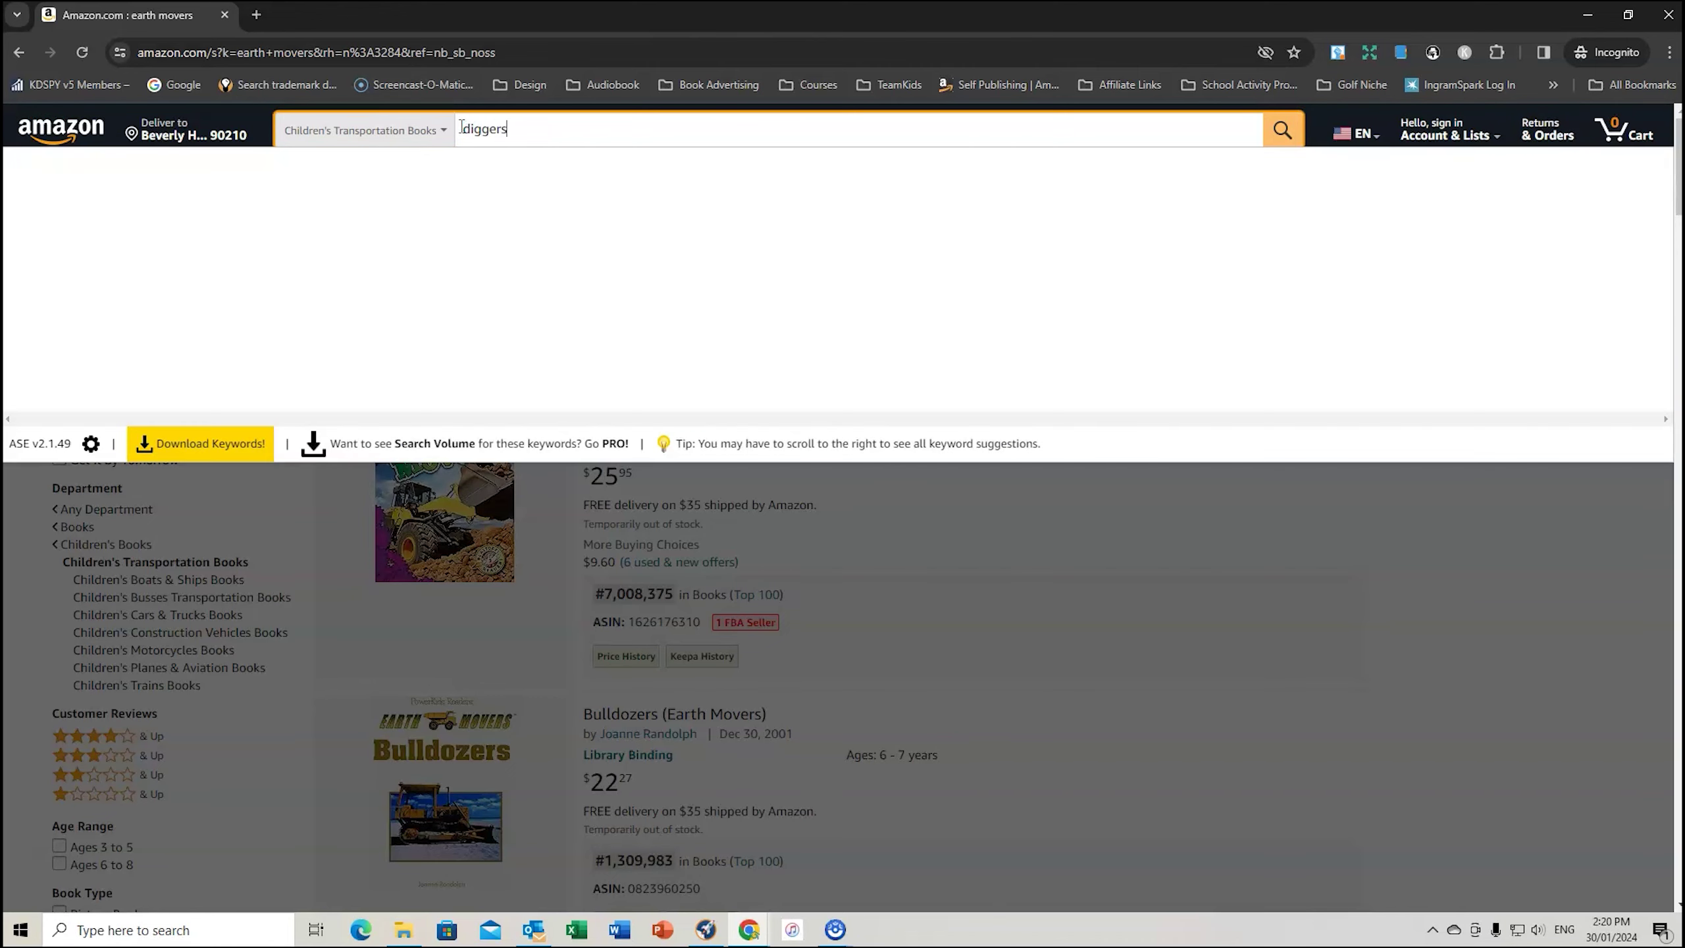
key(Return)
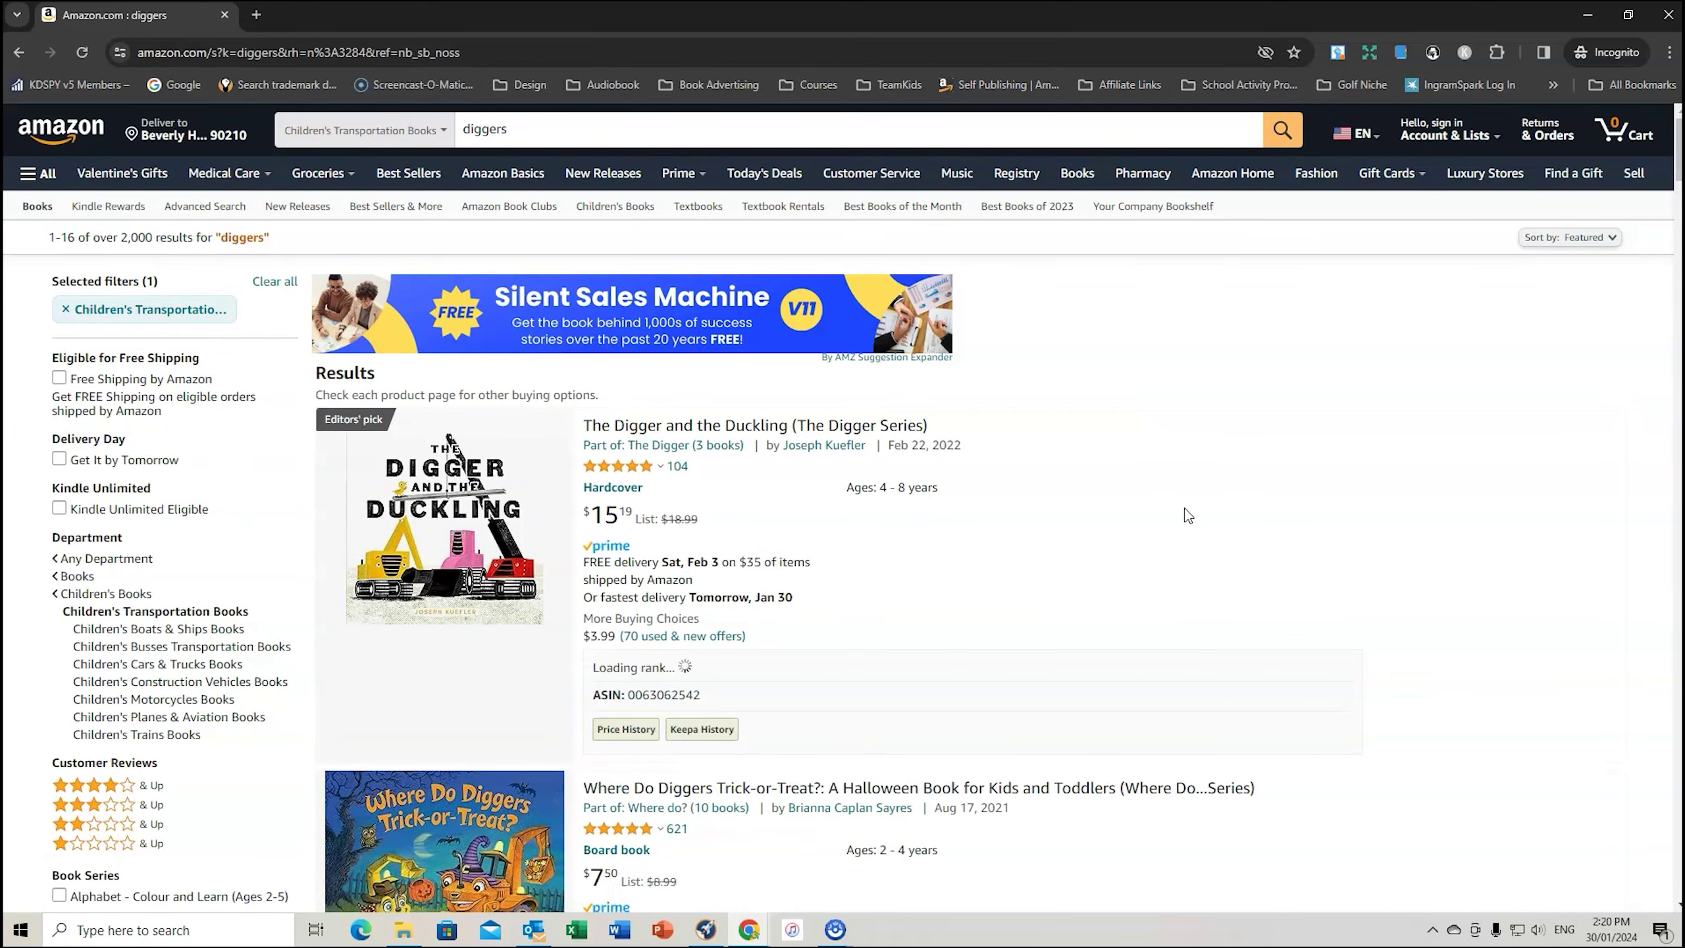
Look through the "diggers" results, examining the books' covers, review counts and sales ranks, including Digger Man's product details.
scroll(1187, 516, down, 3)
scroll(1253, 463, down, 4)
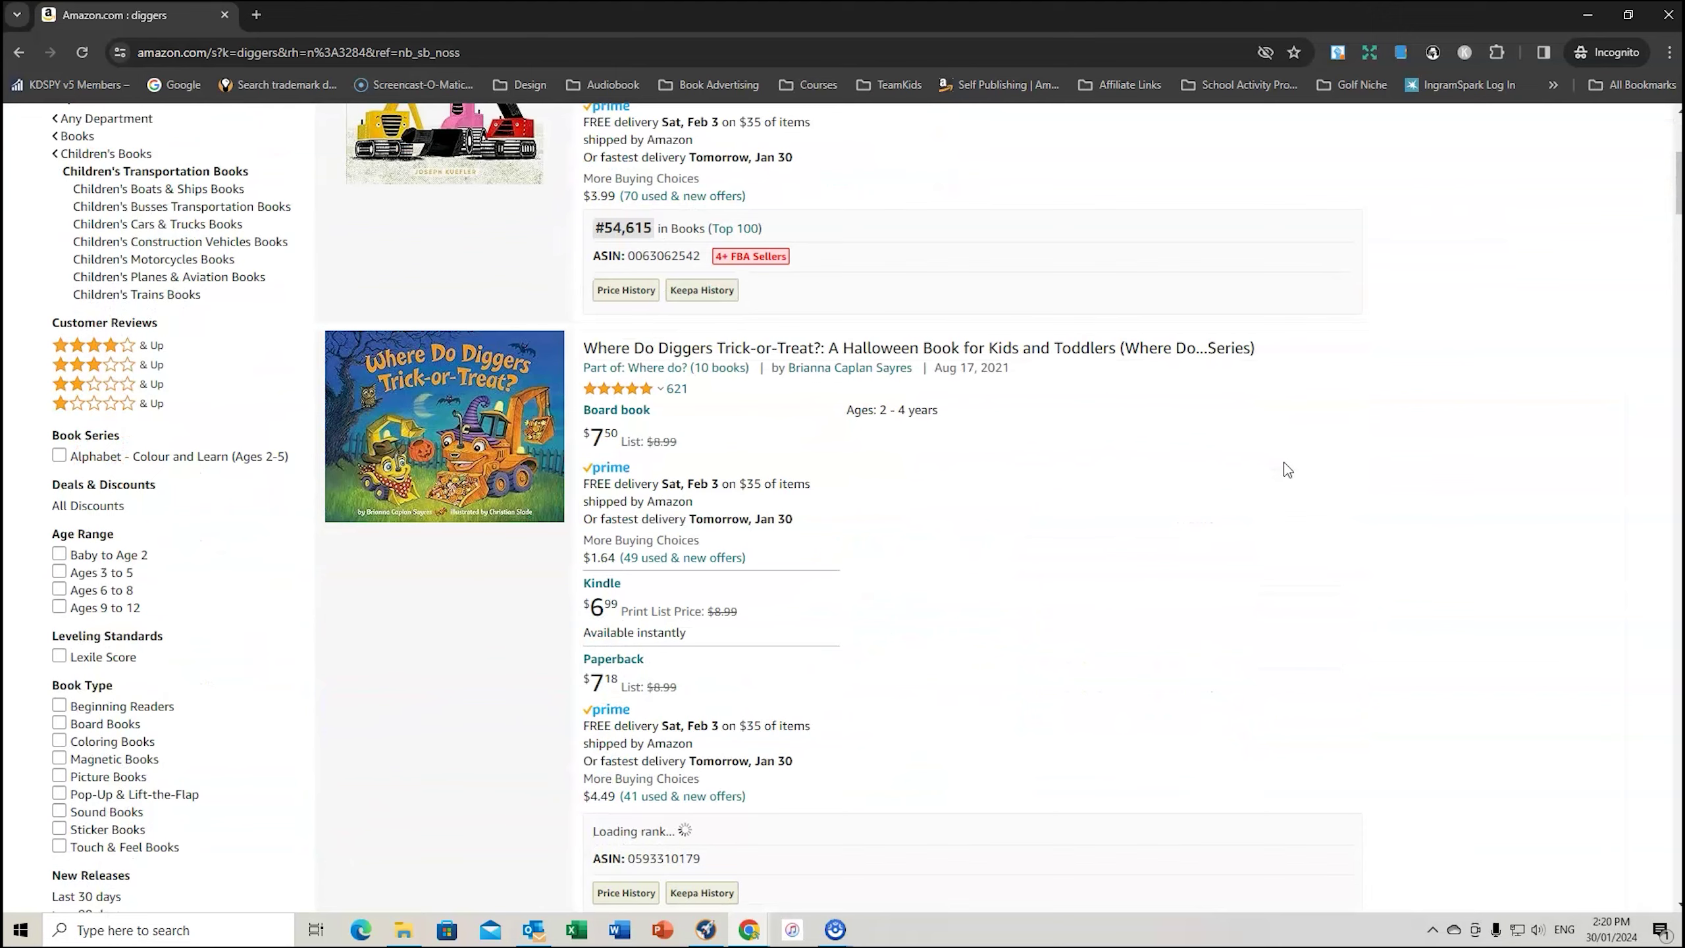
scroll(1063, 555, up, 4)
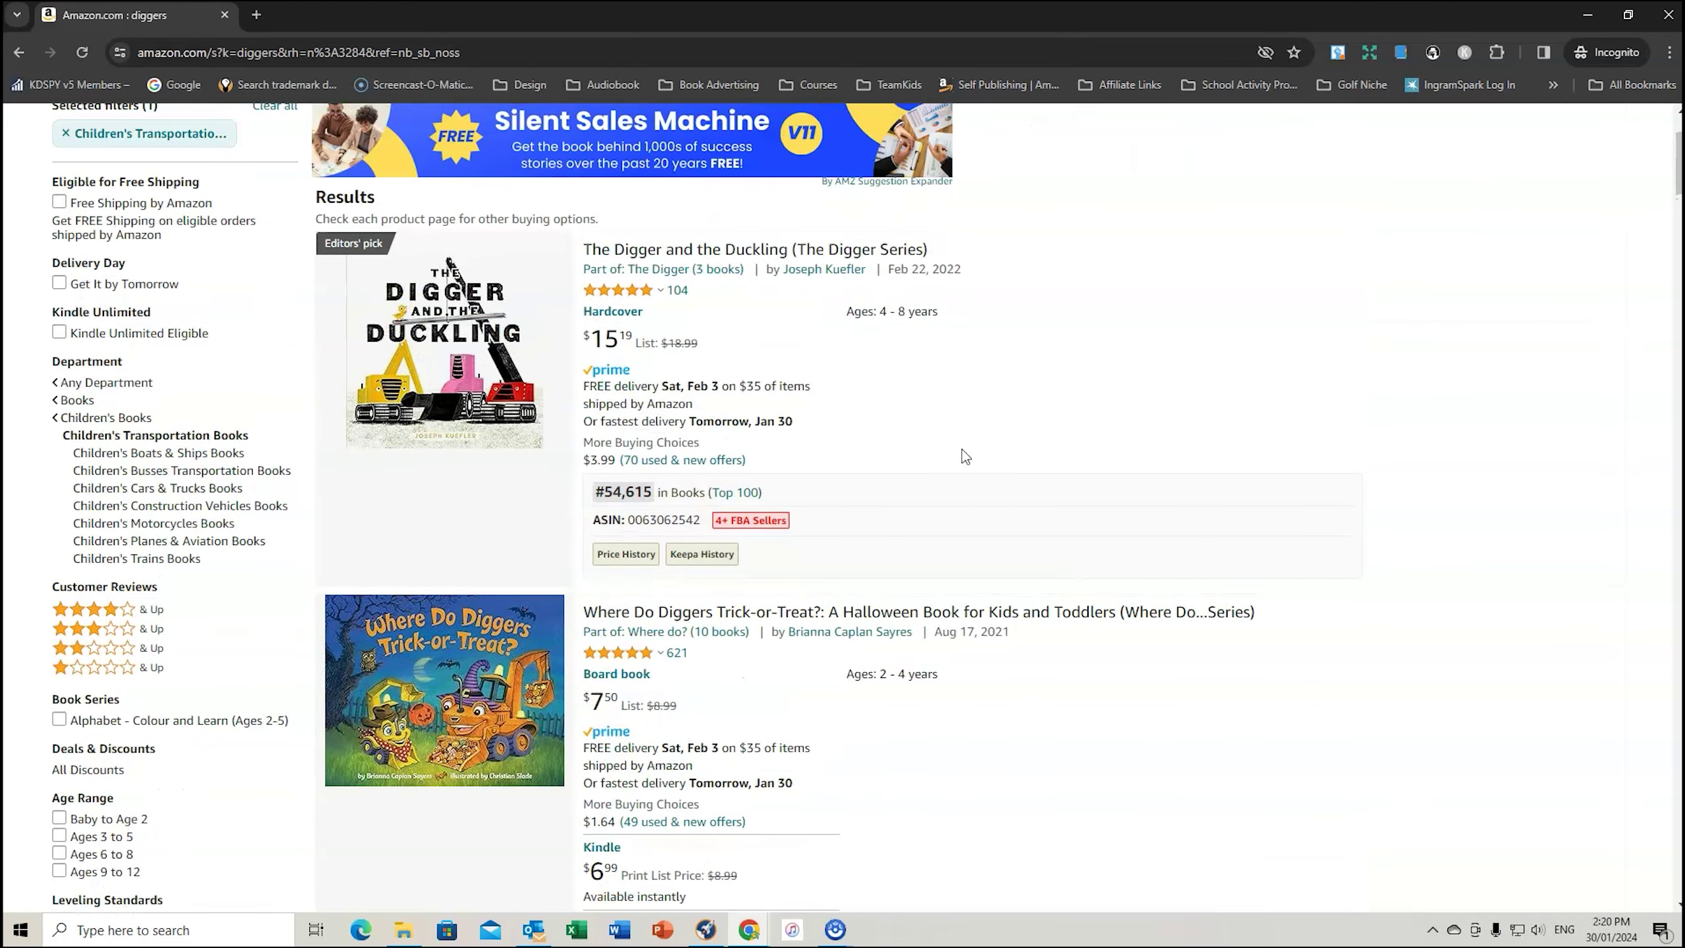
scroll(1074, 548, down, 4)
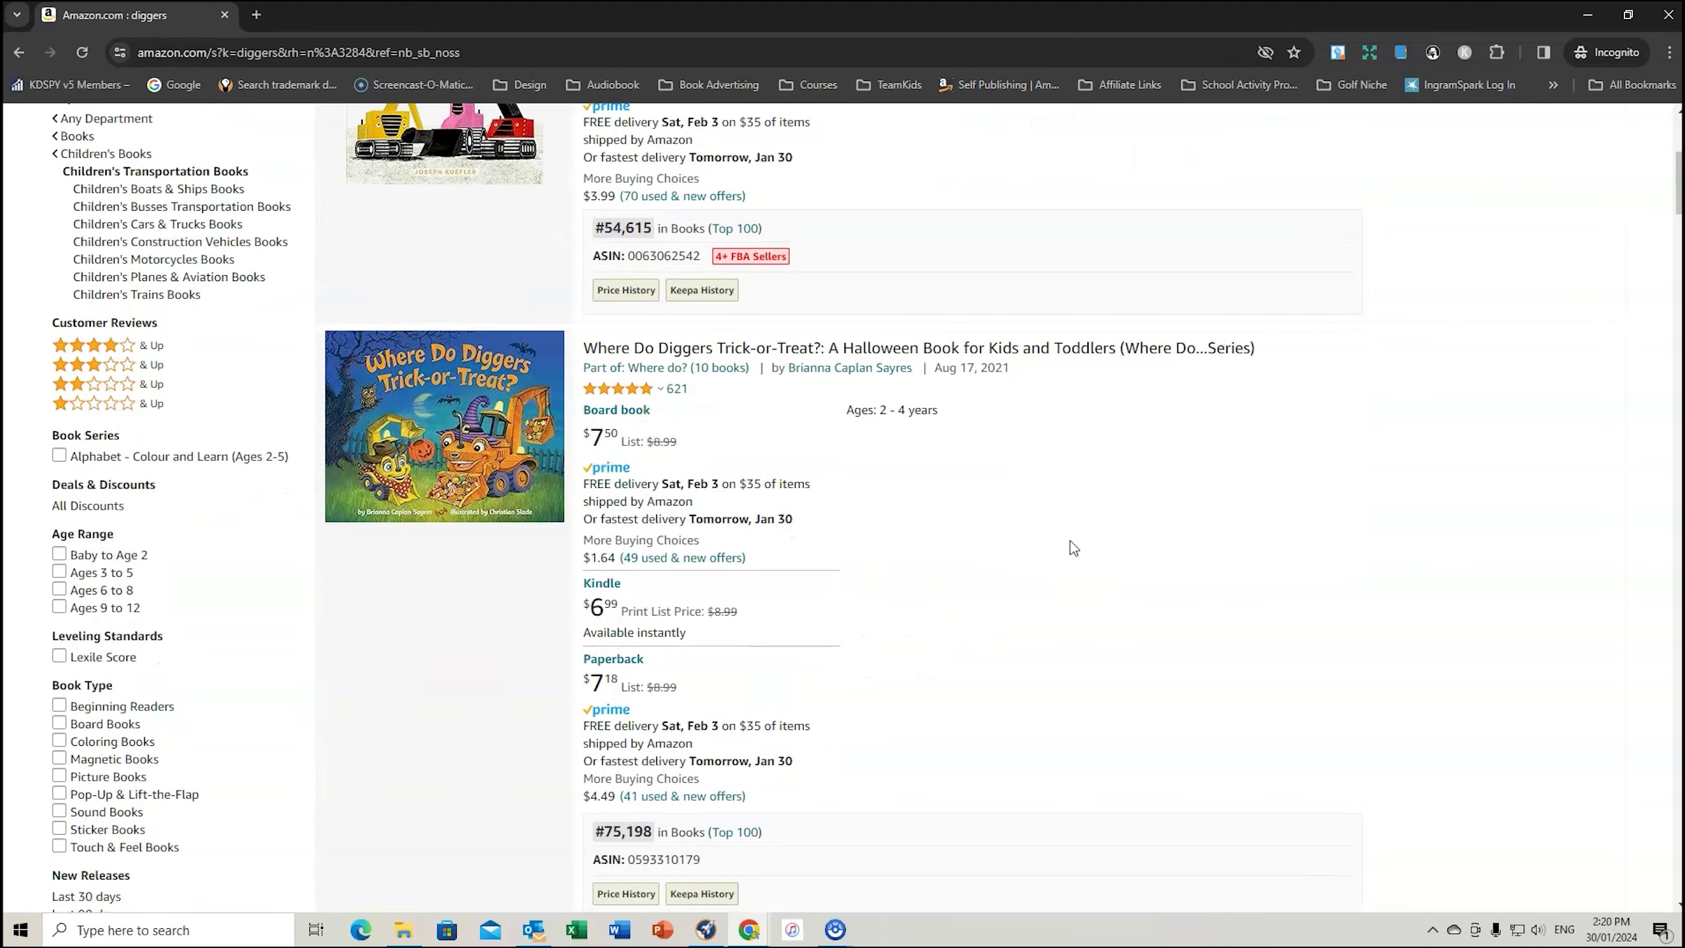
scroll(1070, 545, down, 9)
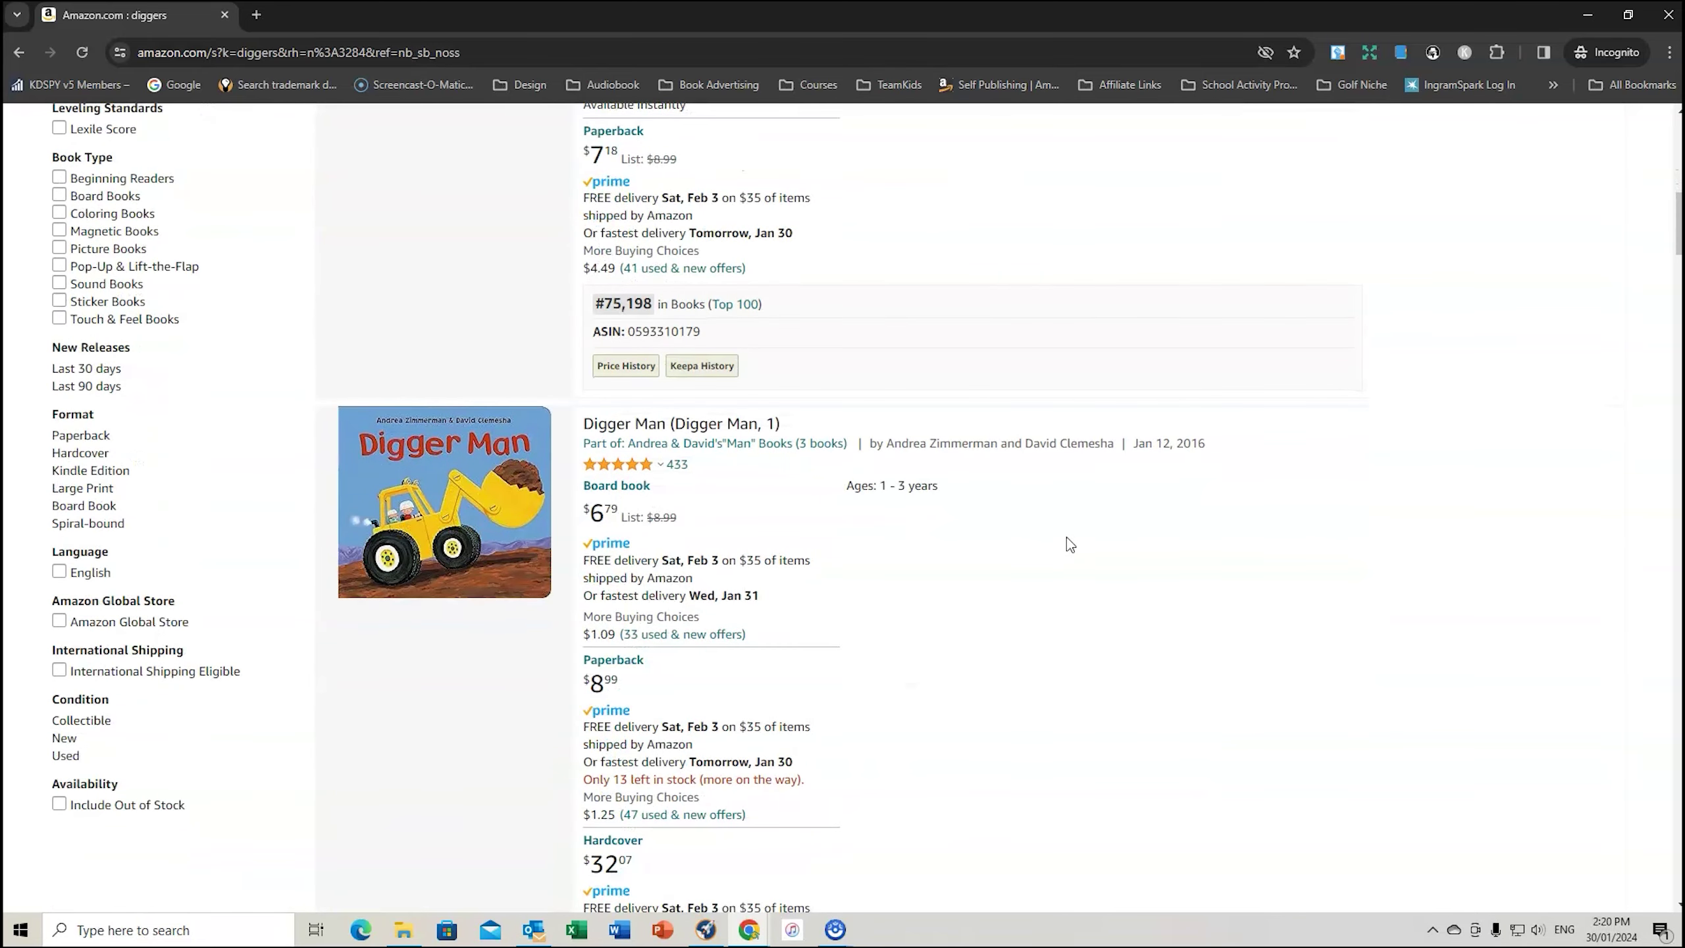
mouse_move(404, 418)
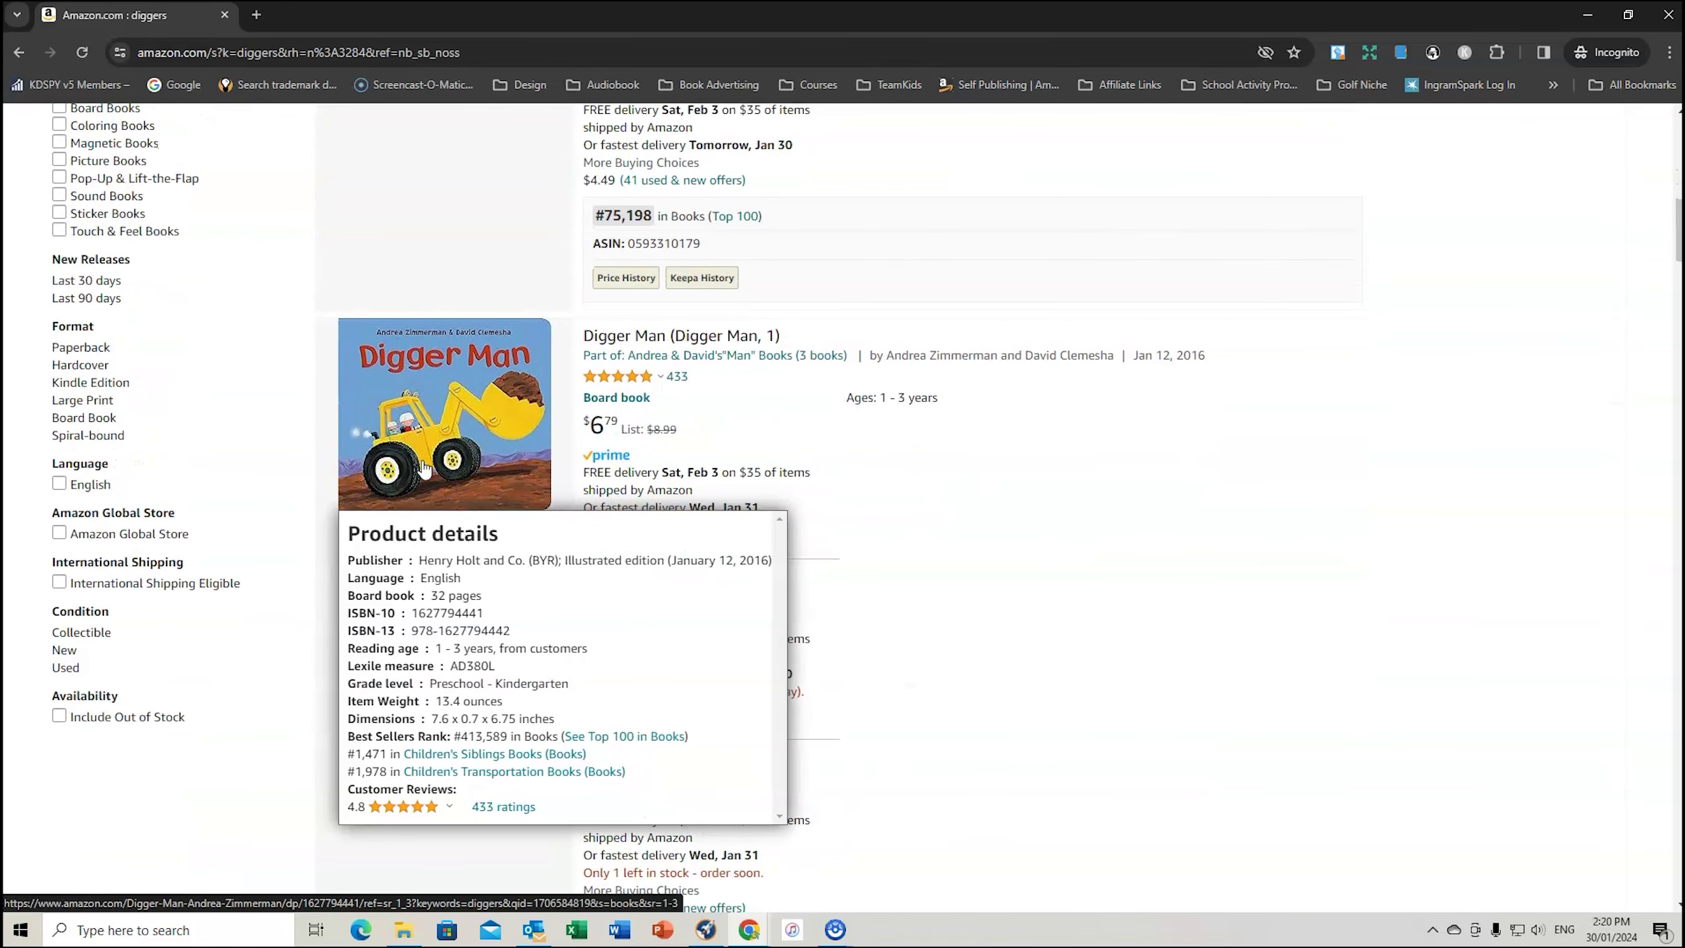
scroll(1287, 598, down, 20)
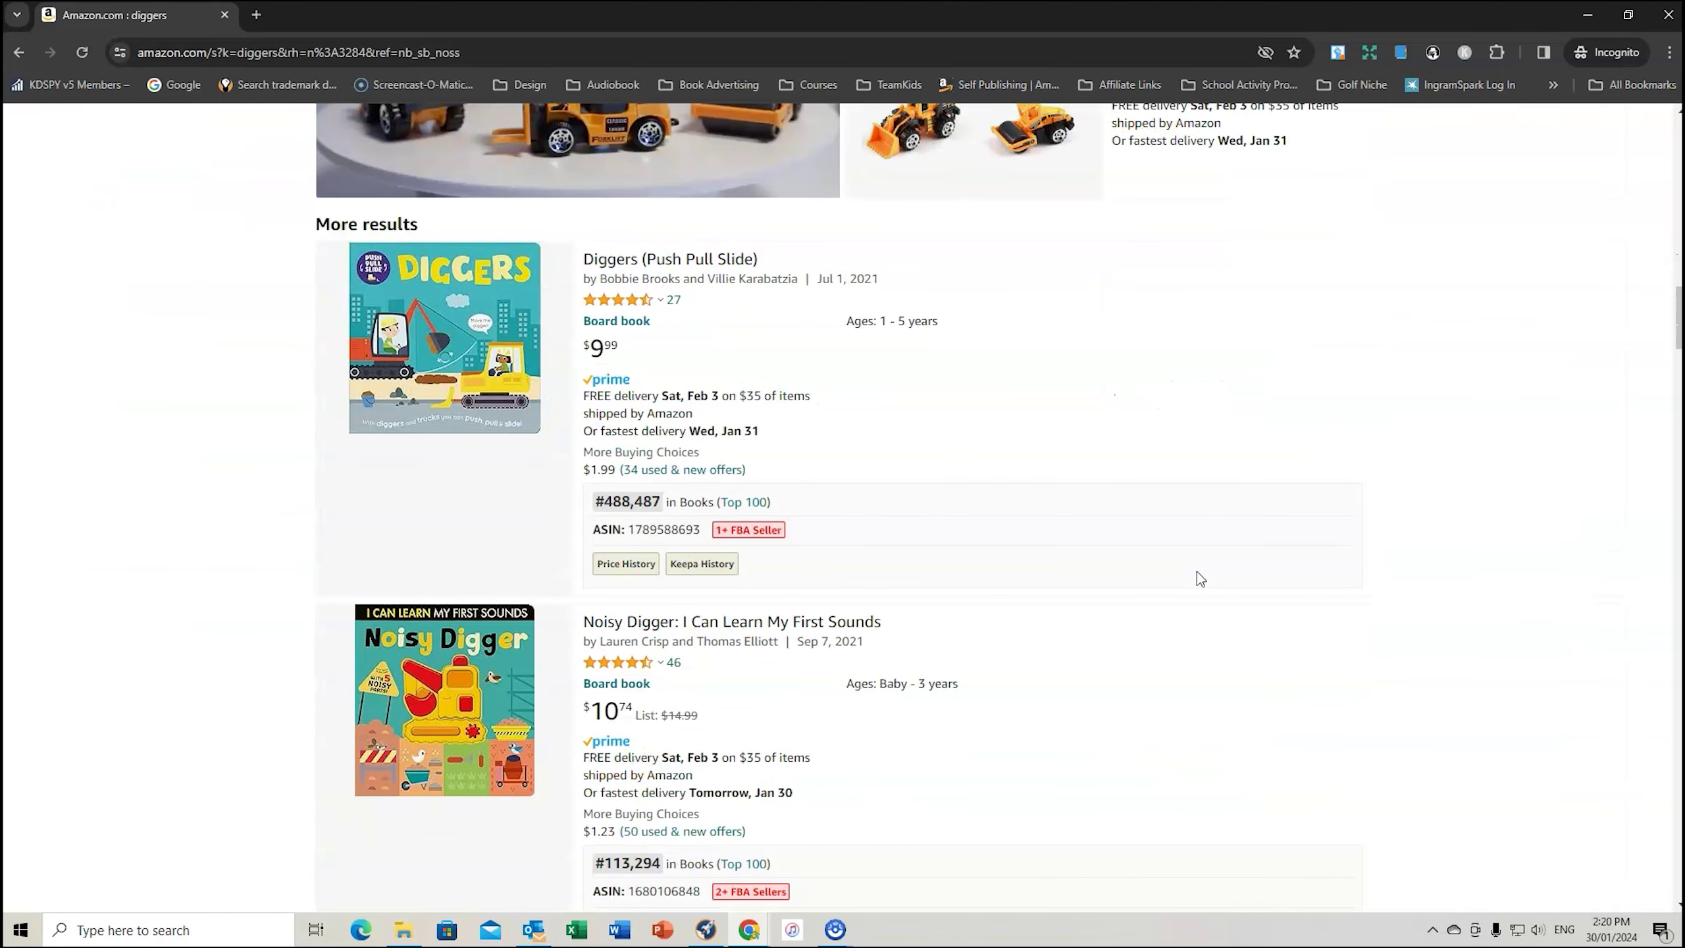
scroll(1118, 470, down, 4)
scroll(1121, 468, down, 4)
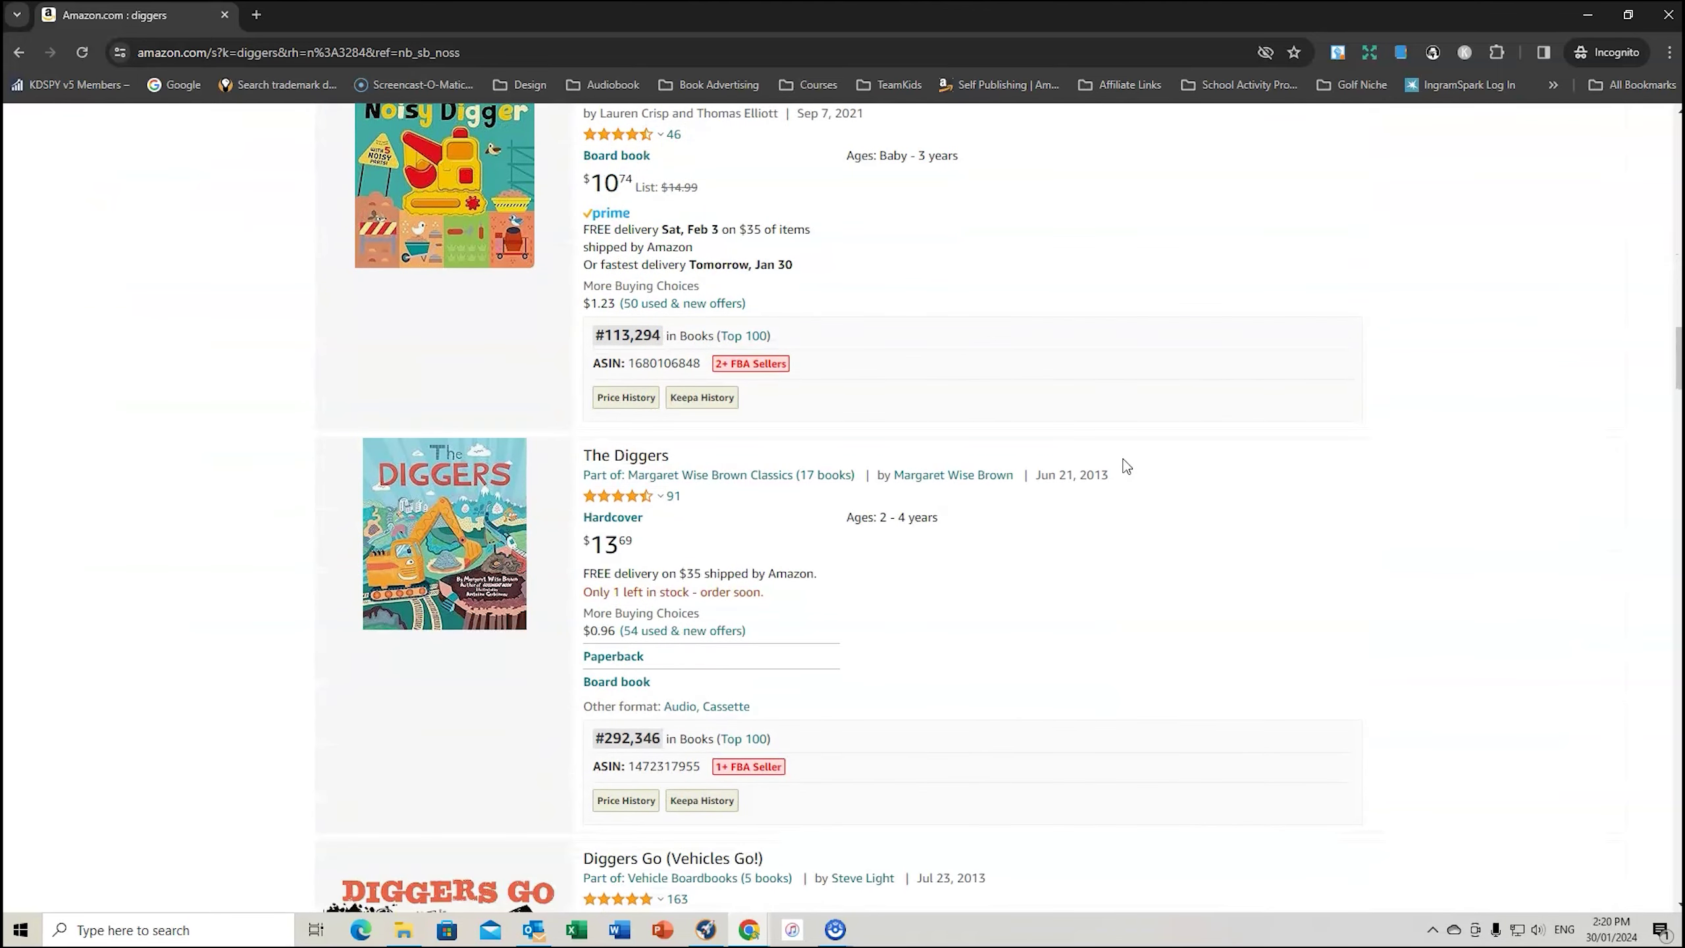
scroll(1120, 468, up, 3)
mouse_move(469, 325)
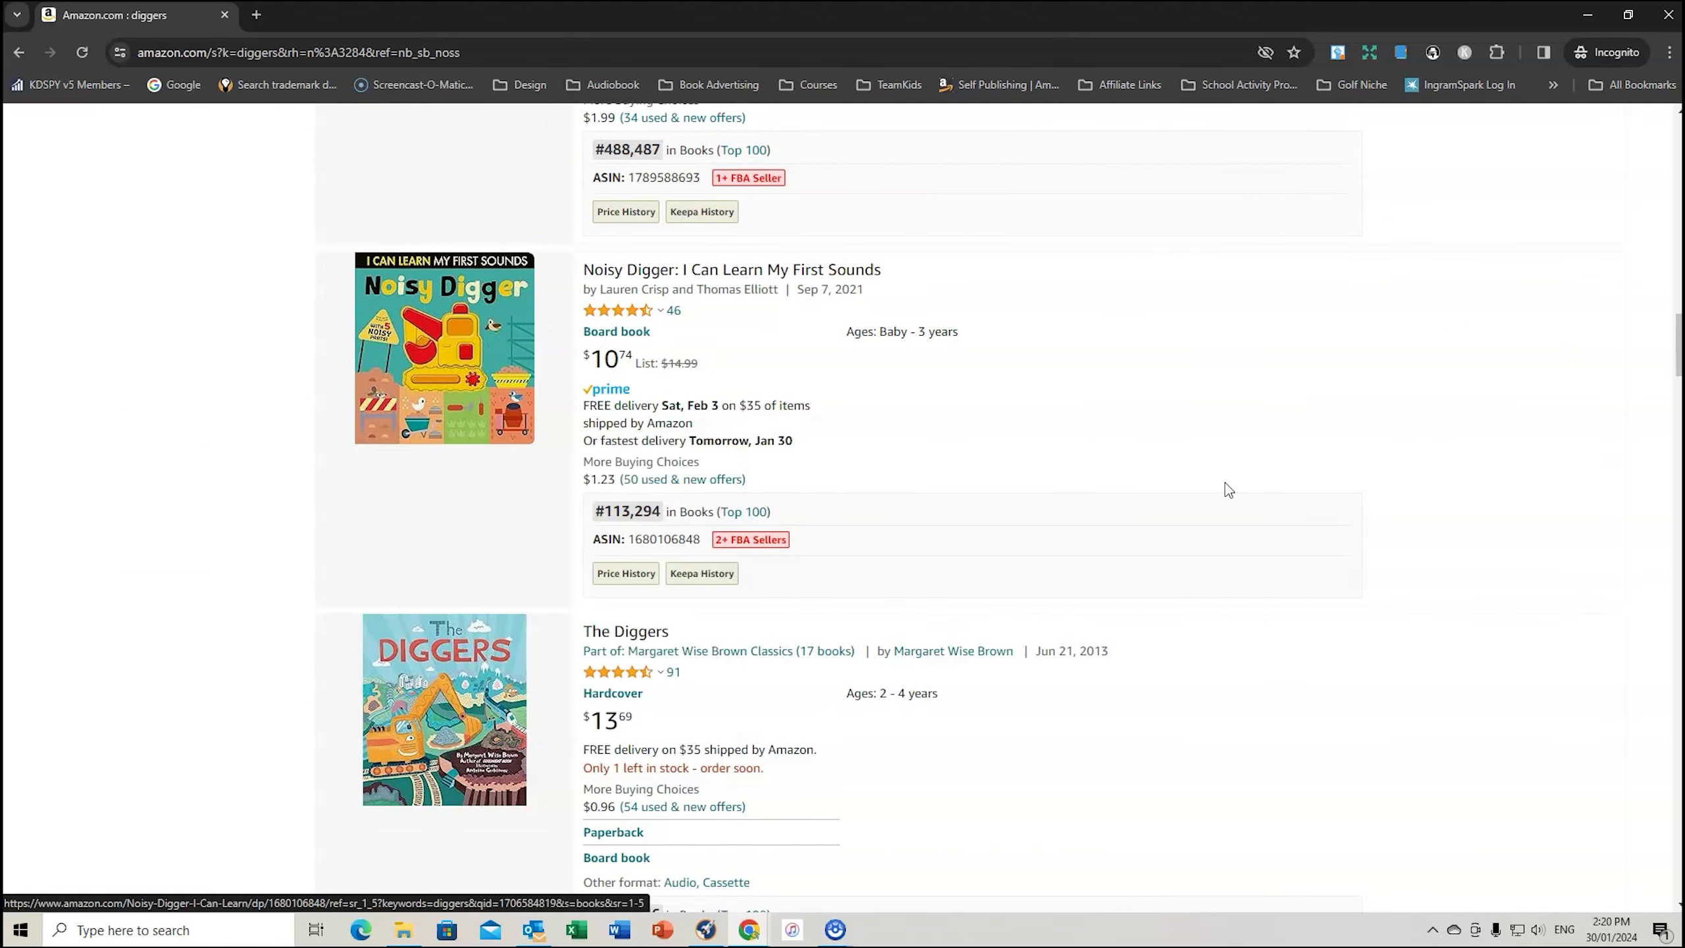
scroll(1228, 490, down, 8)
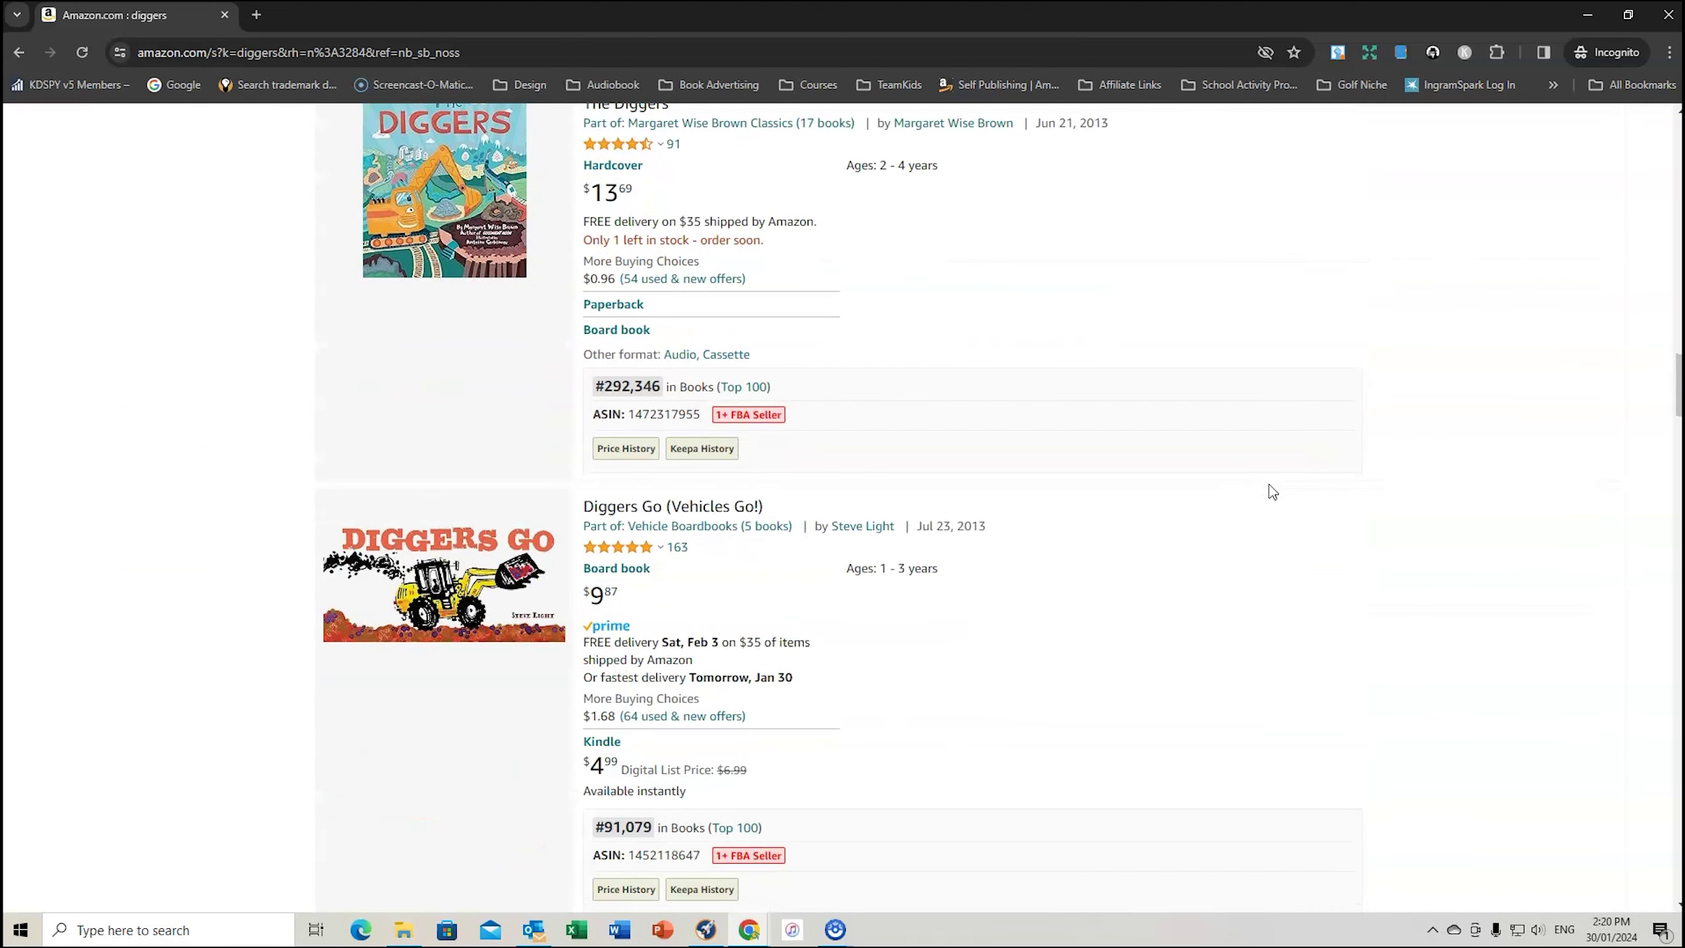
scroll(1267, 489, down, 20)
scroll(1264, 489, up, 4)
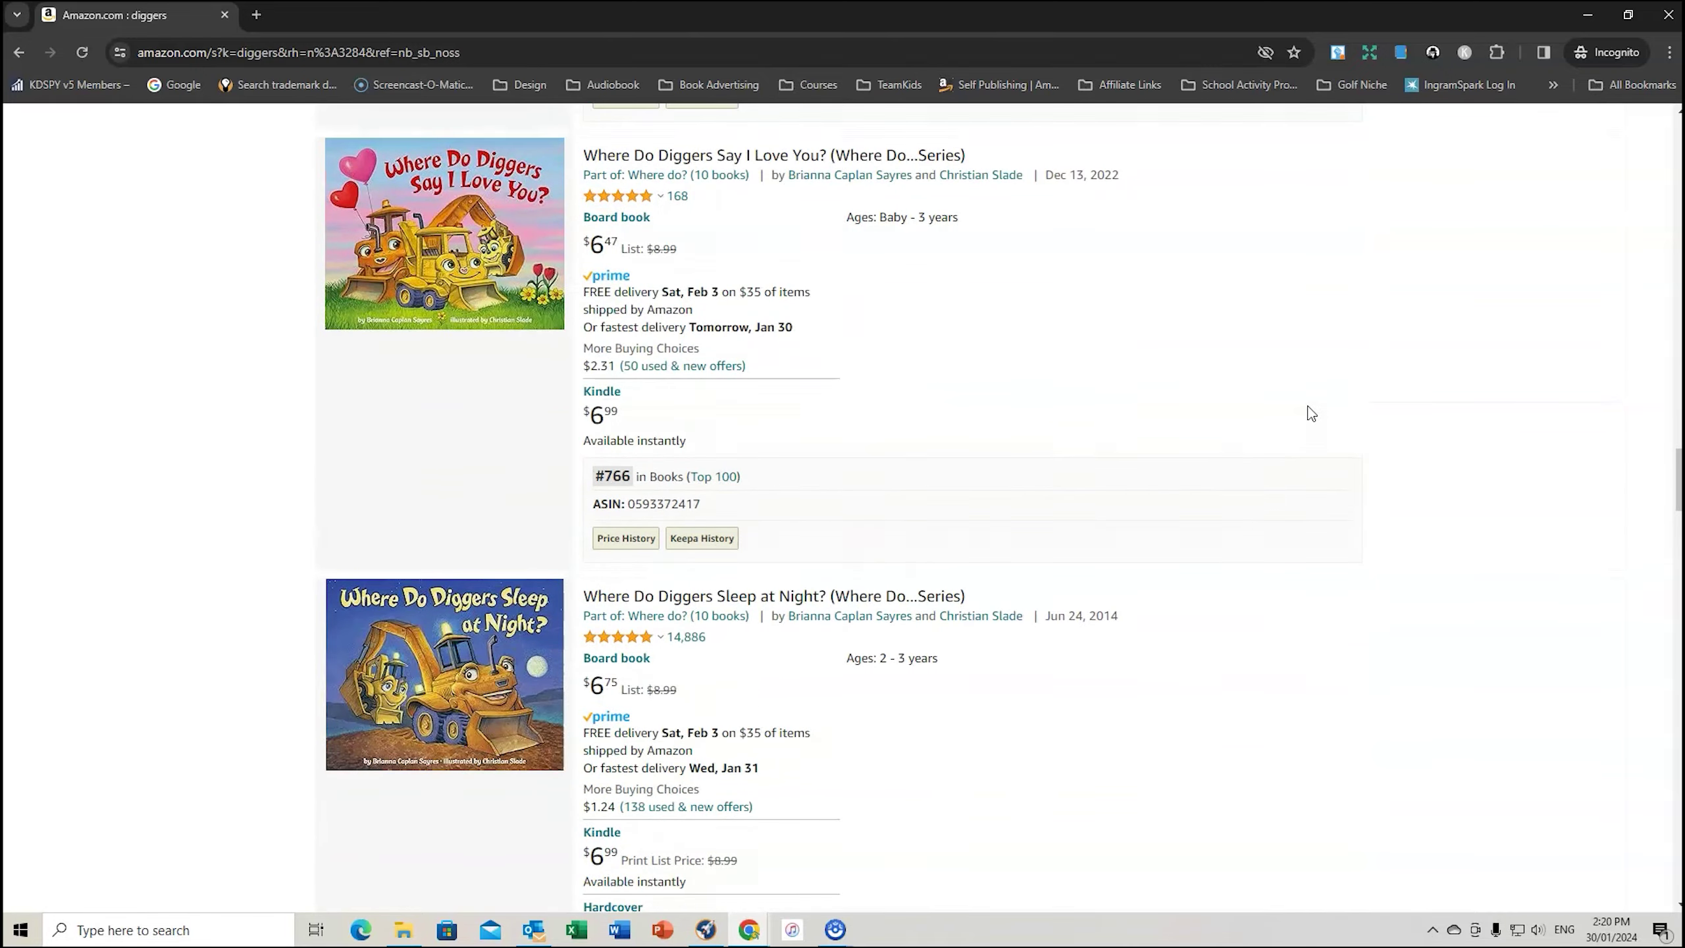
scroll(1312, 412, up, 20)
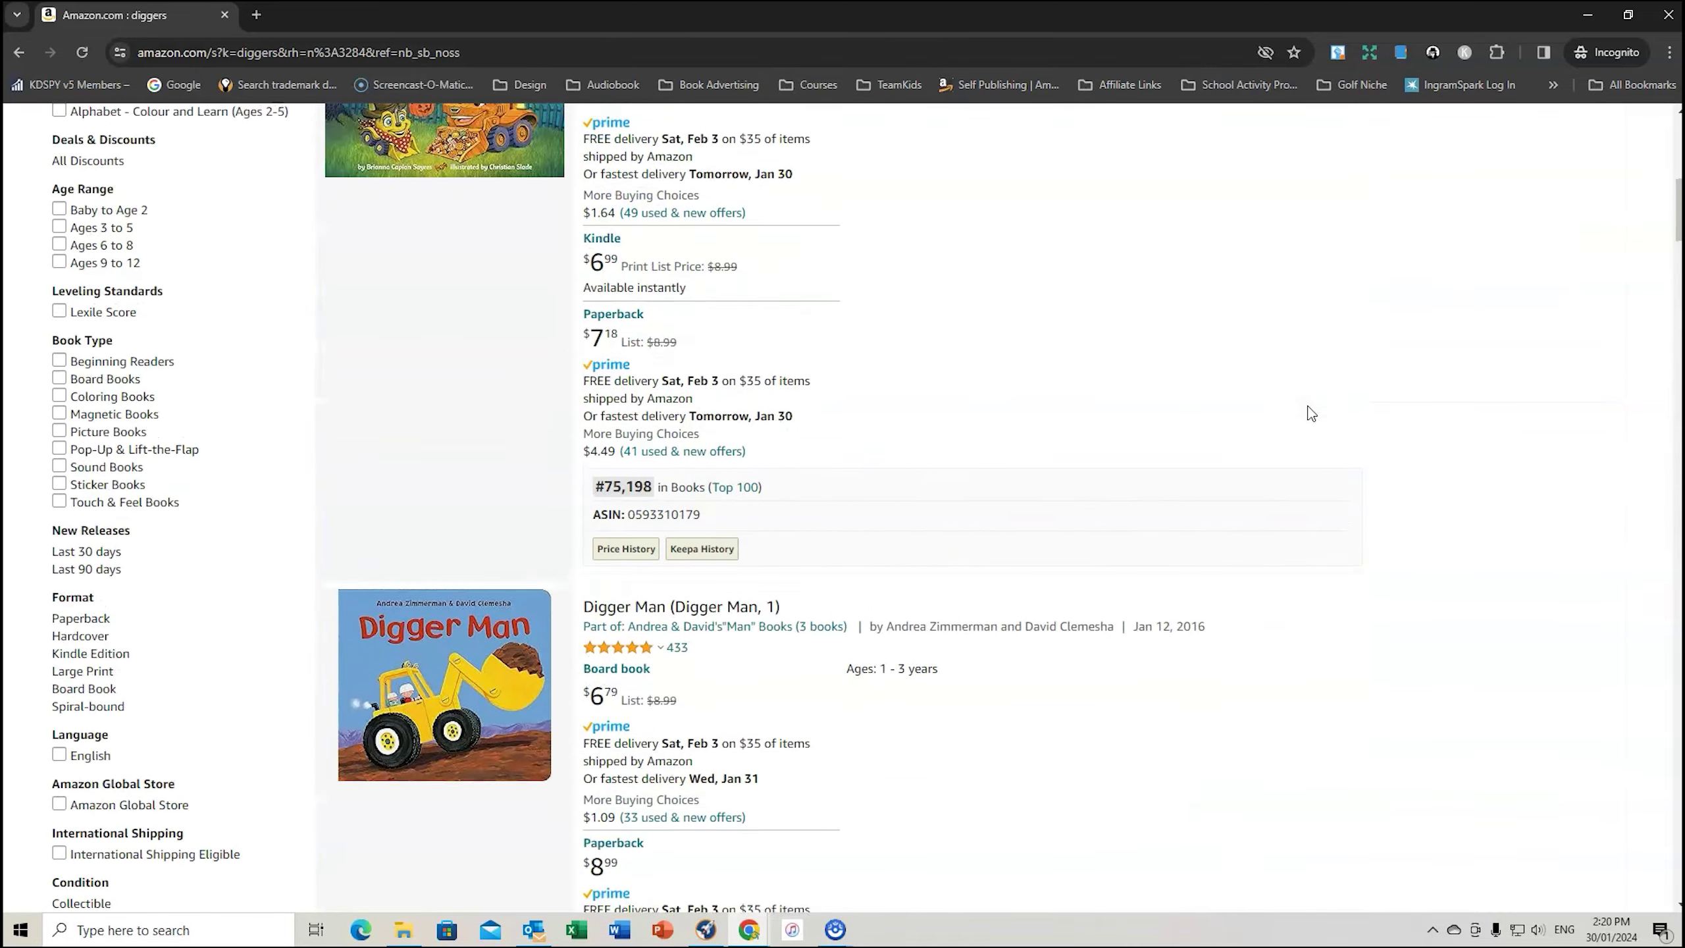
scroll(1311, 413, up, 13)
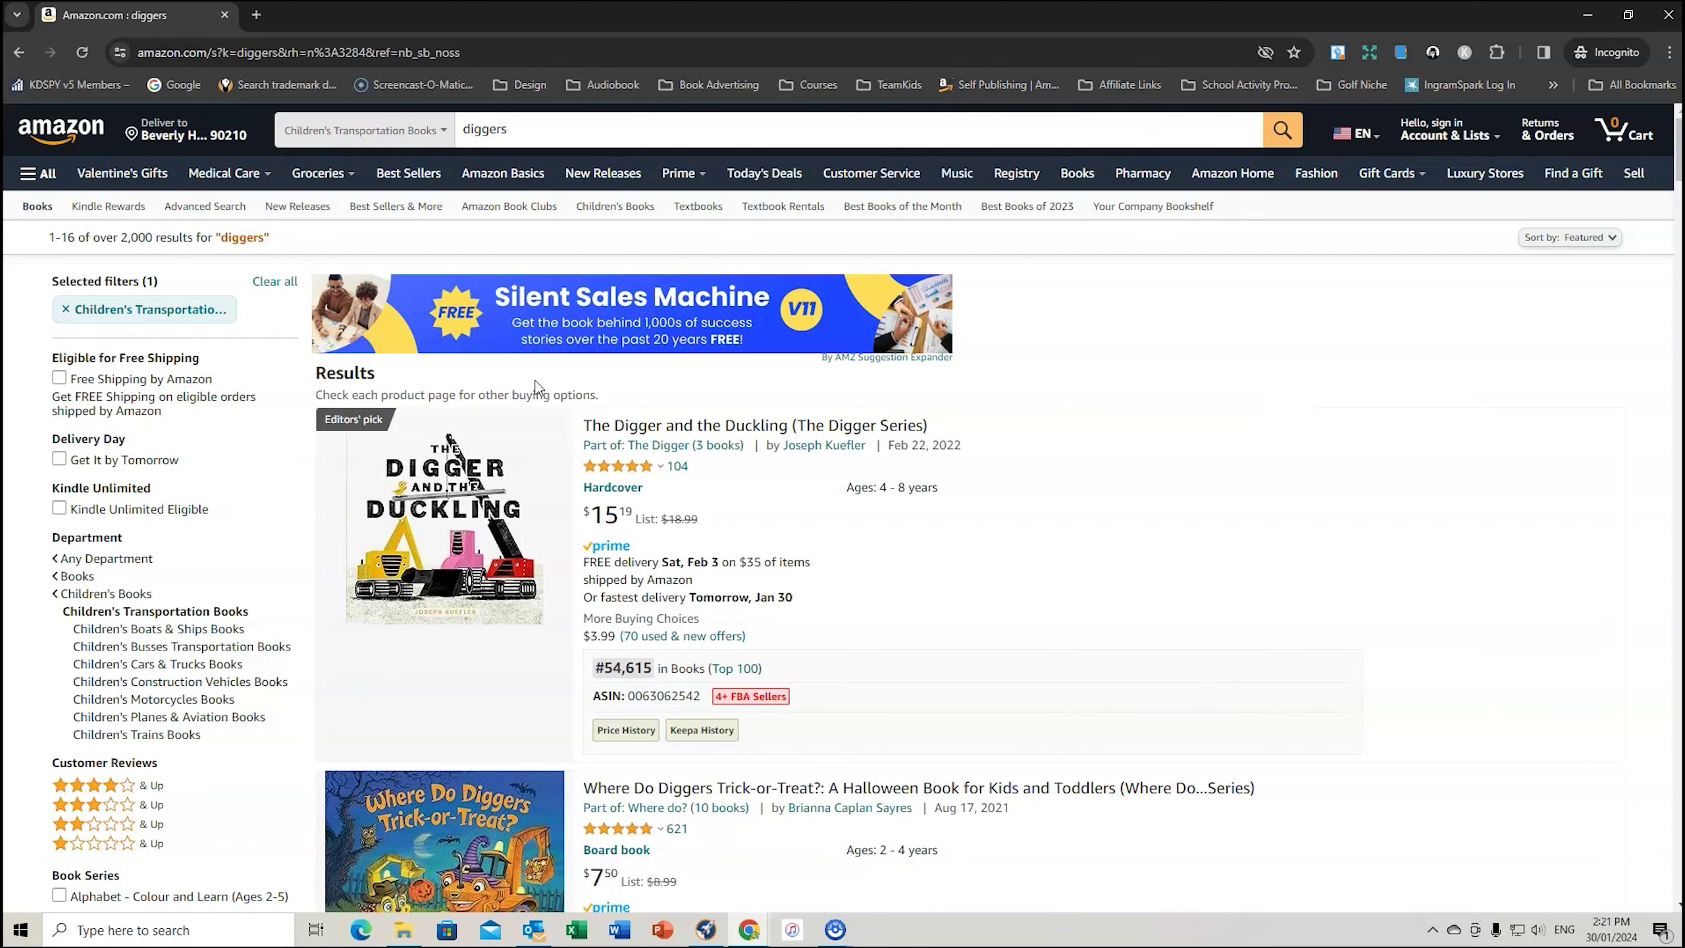
Go back to the "turtle books for babies" results for the whole Books department.
click(20, 53)
click(21, 53)
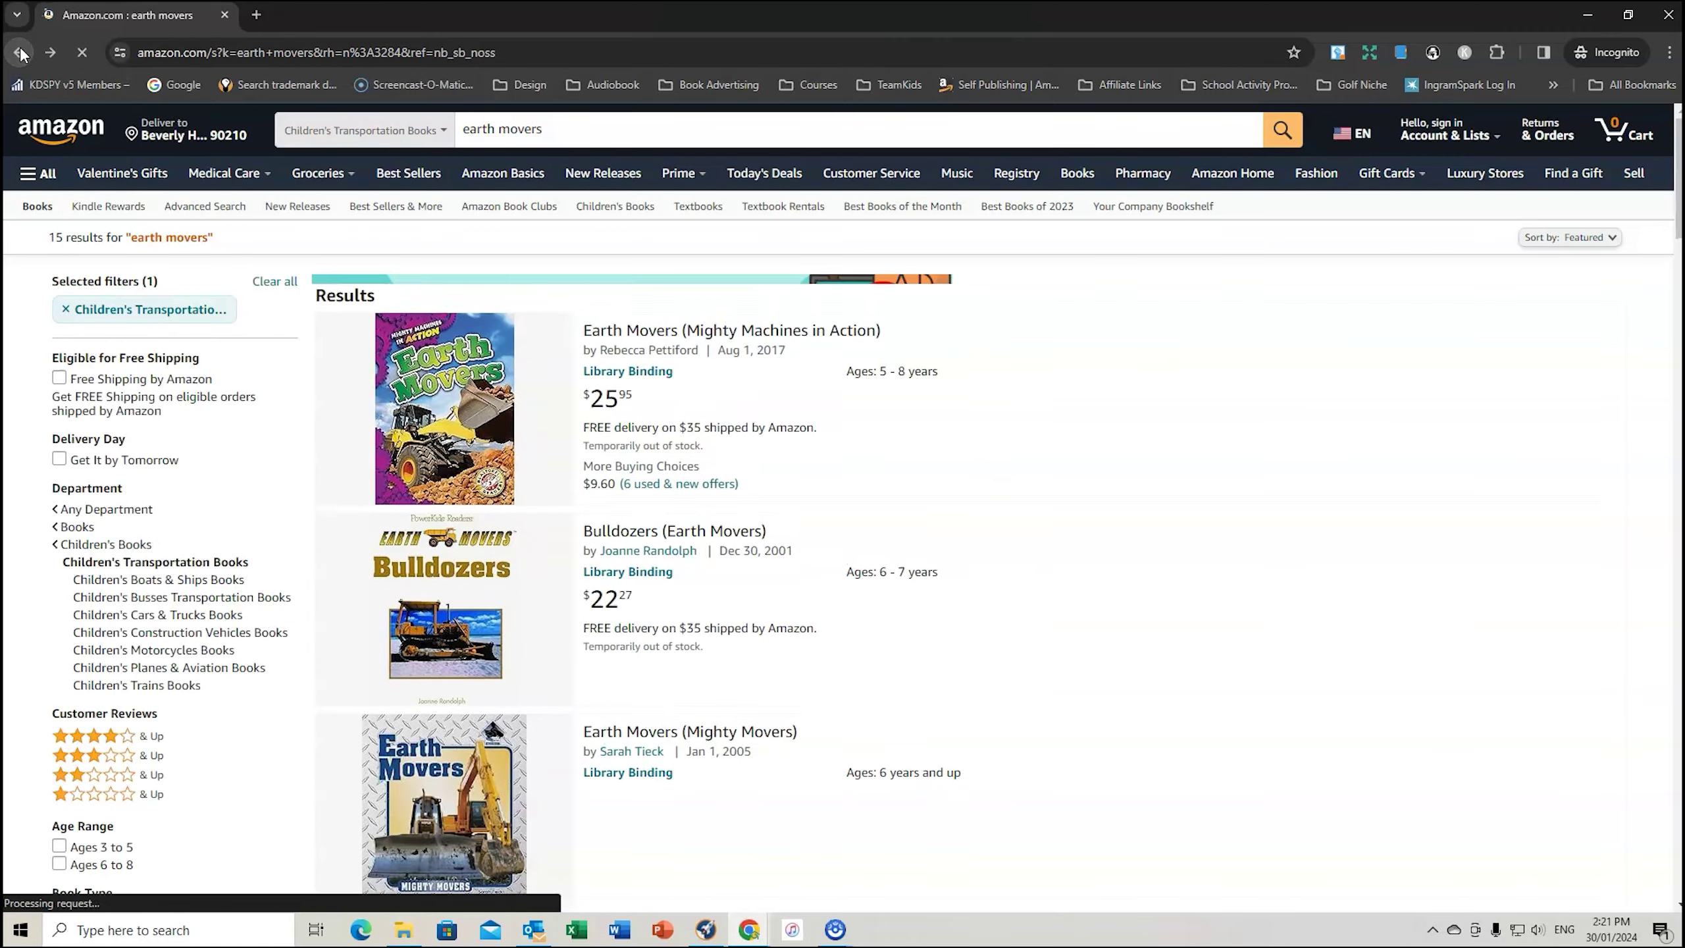
click(21, 53)
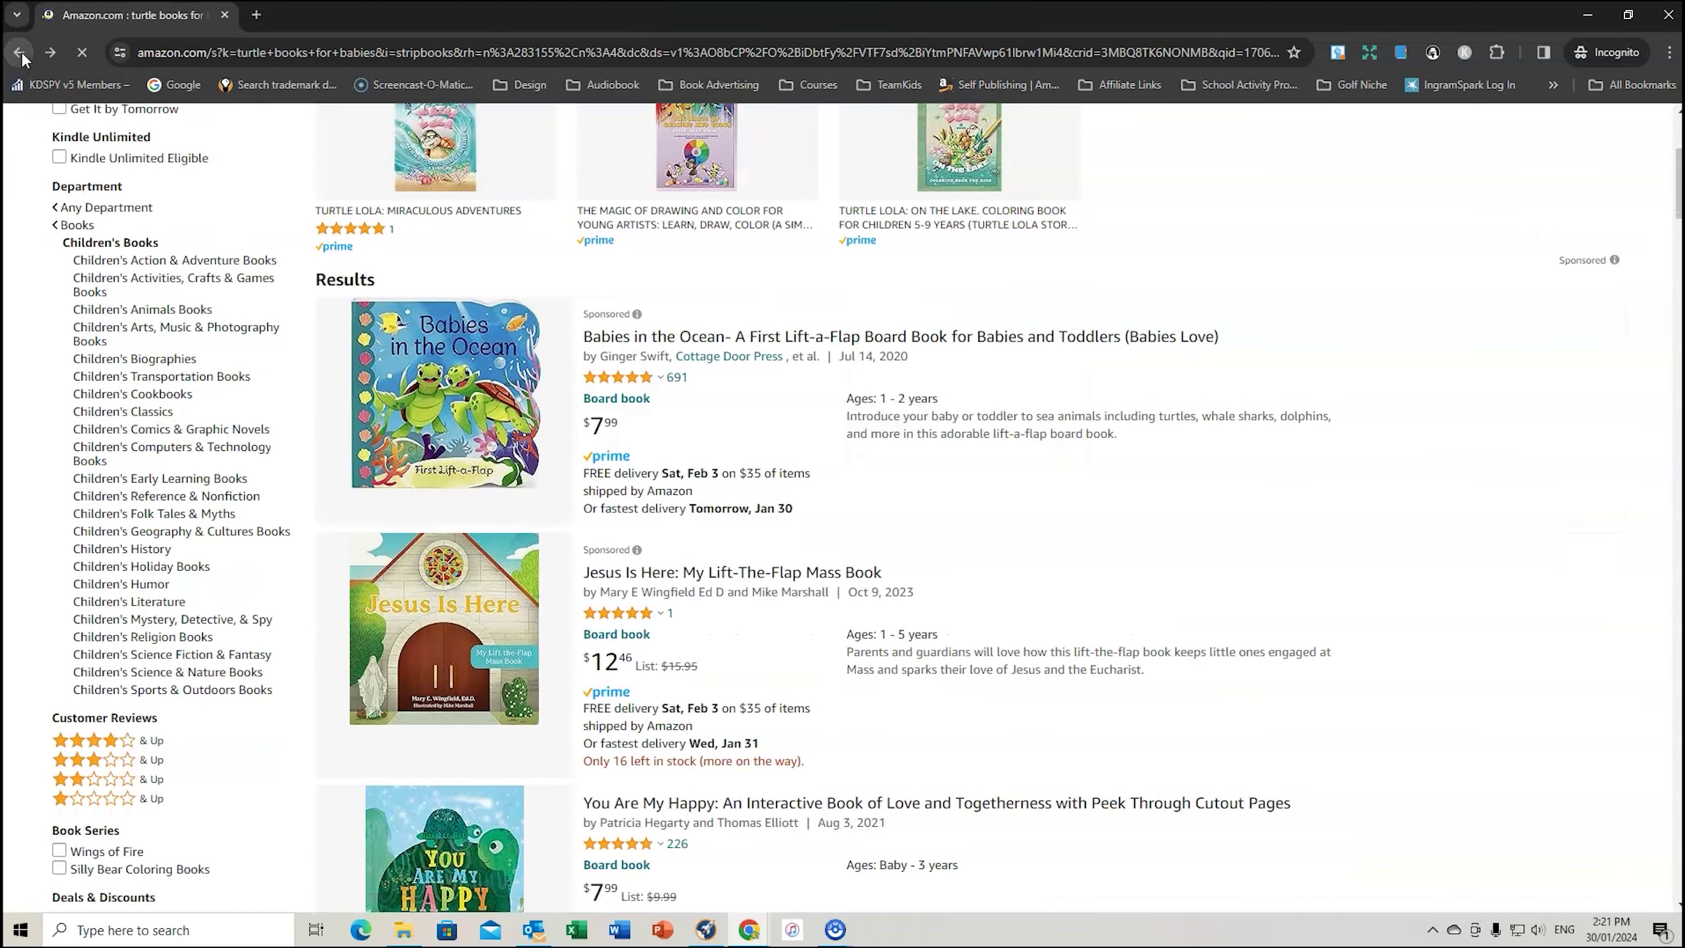
click(20, 54)
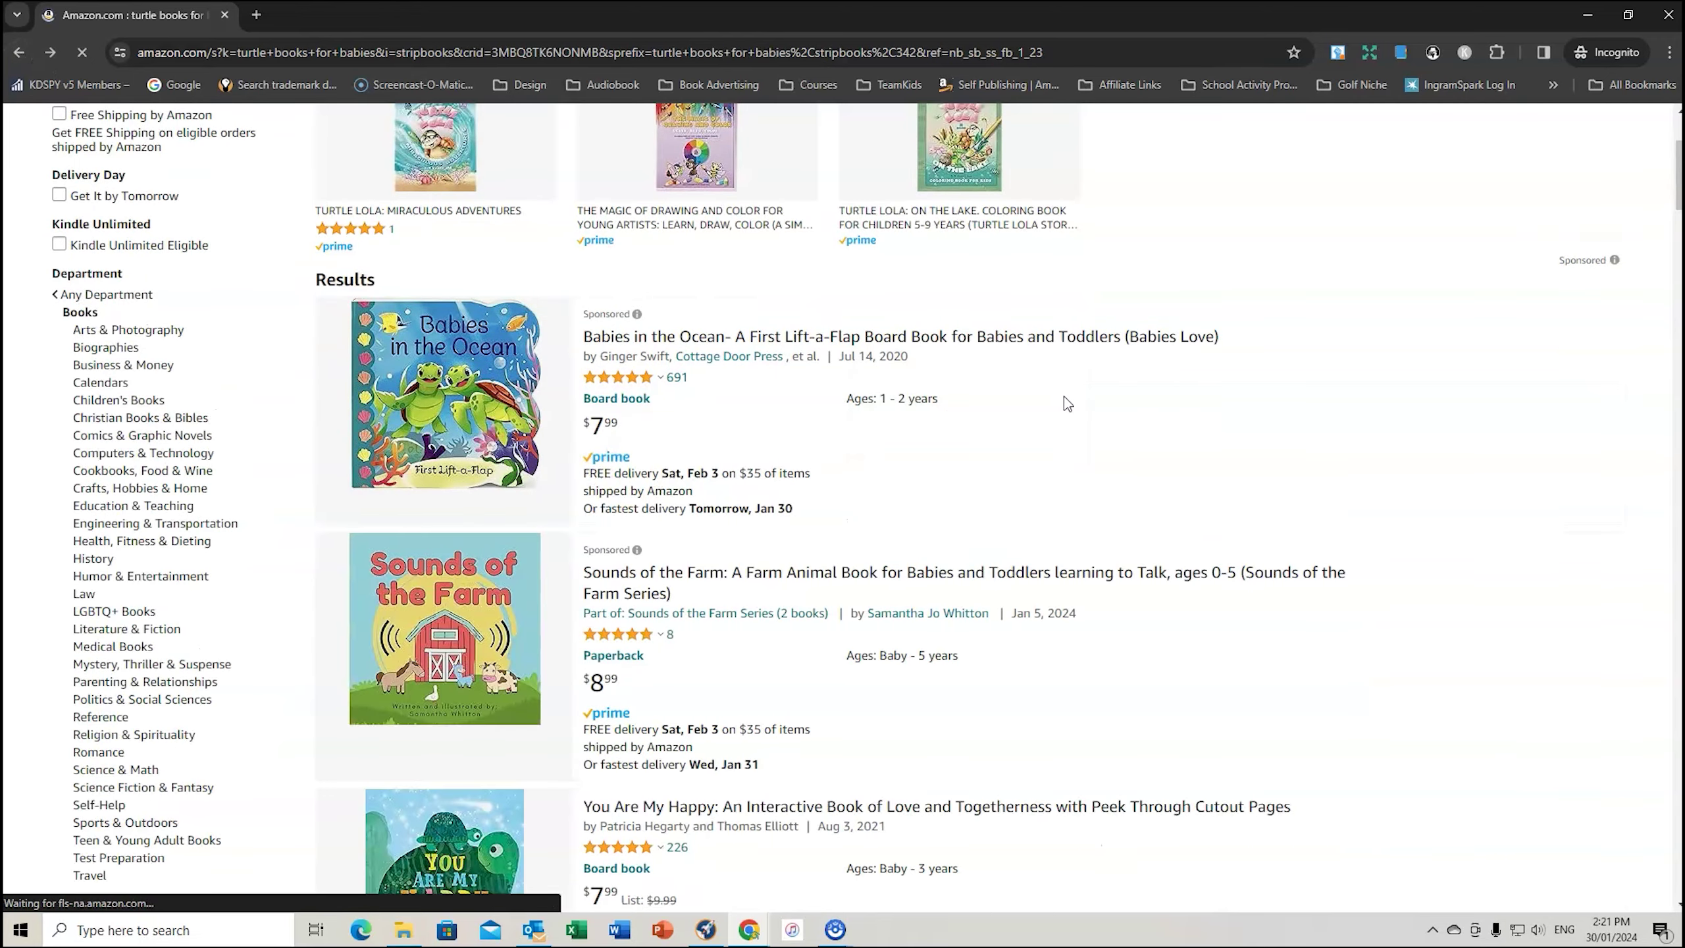
Look through the "turtle books for babies" listings, examining the competing books' formats, prices, review counts and sales ranks.
scroll(1067, 403, down, 10)
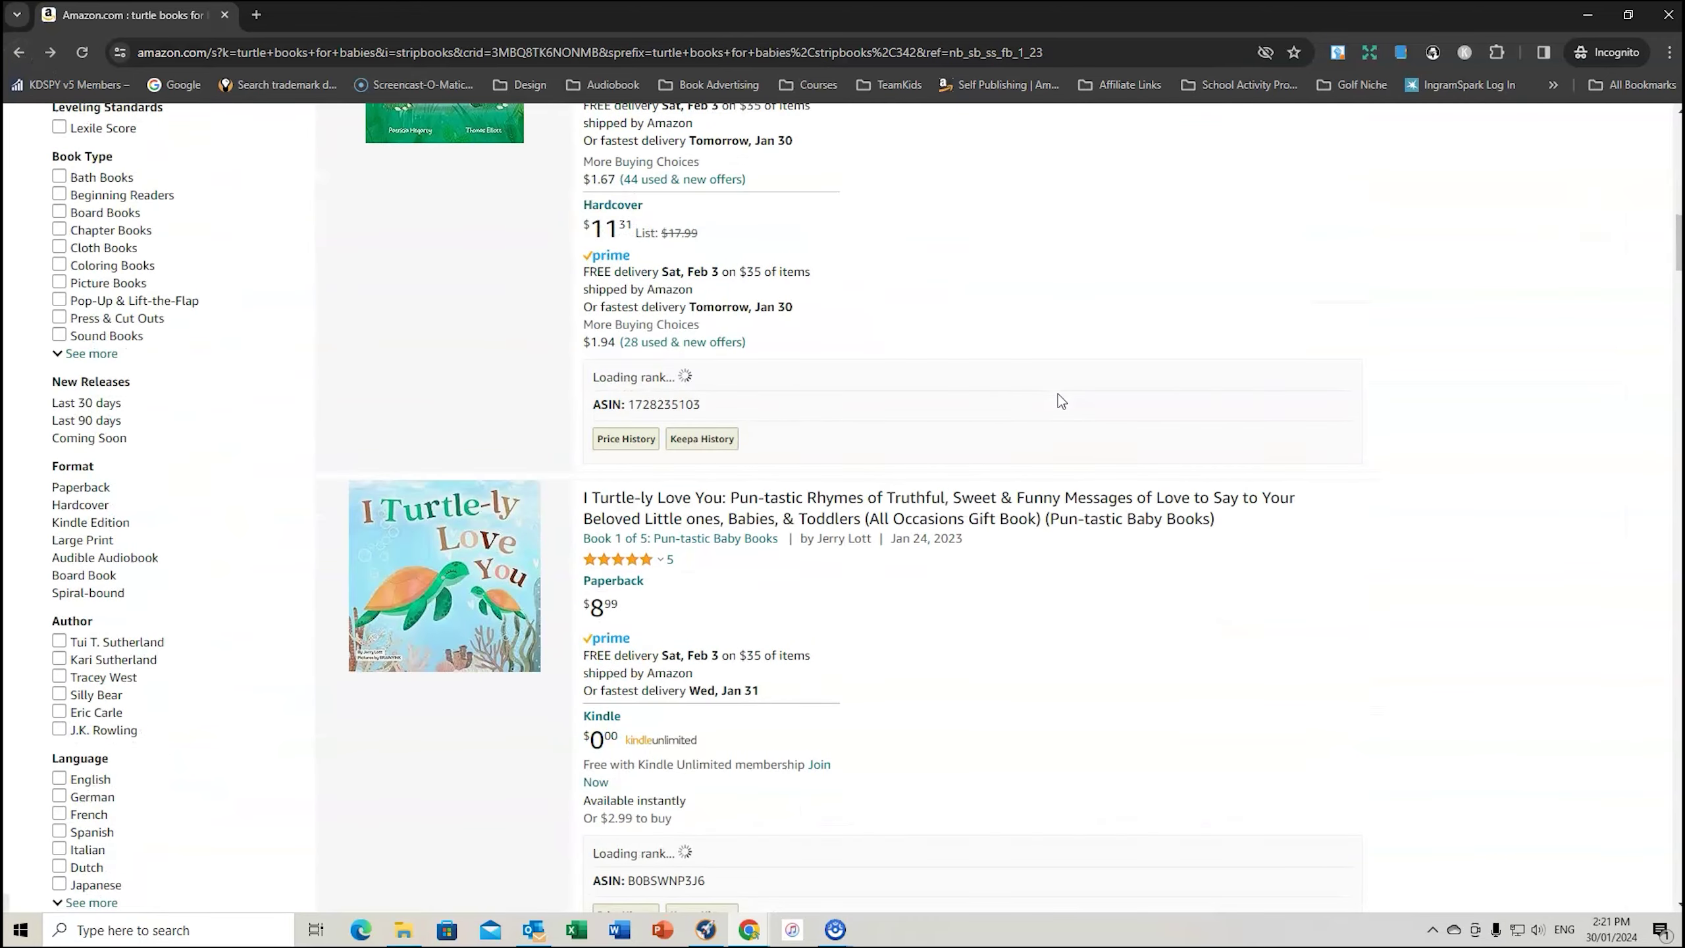
scroll(1062, 401, down, 8)
scroll(1062, 398, down, 13)
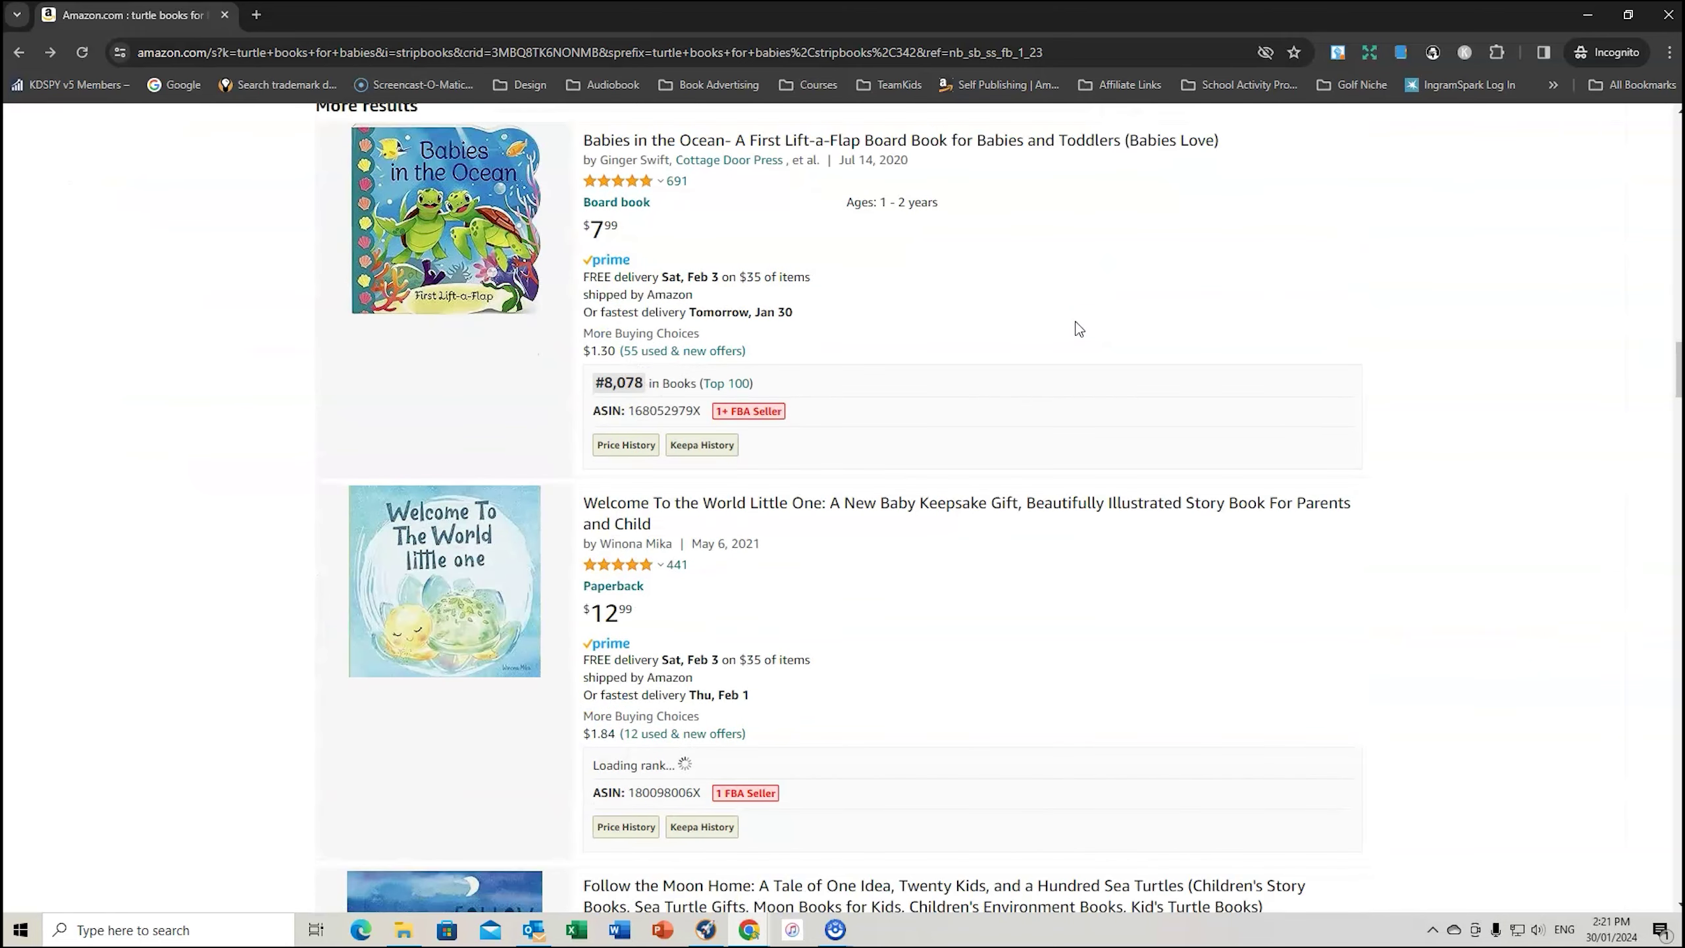
scroll(1080, 329, down, 5)
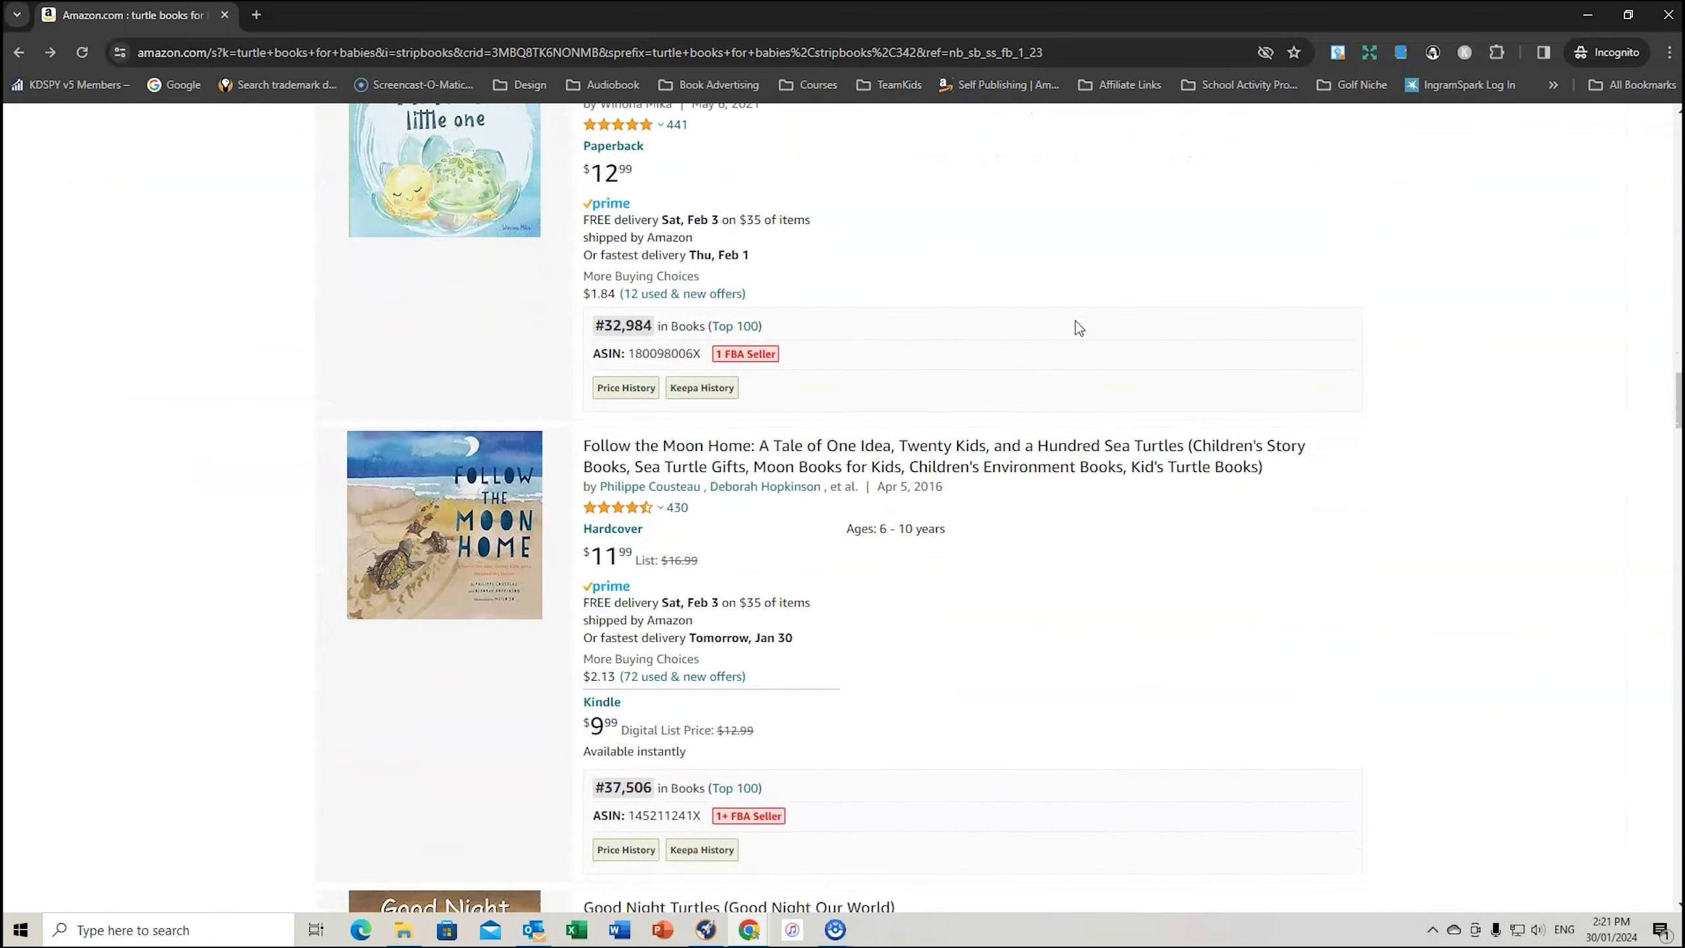
scroll(1079, 329, down, 2)
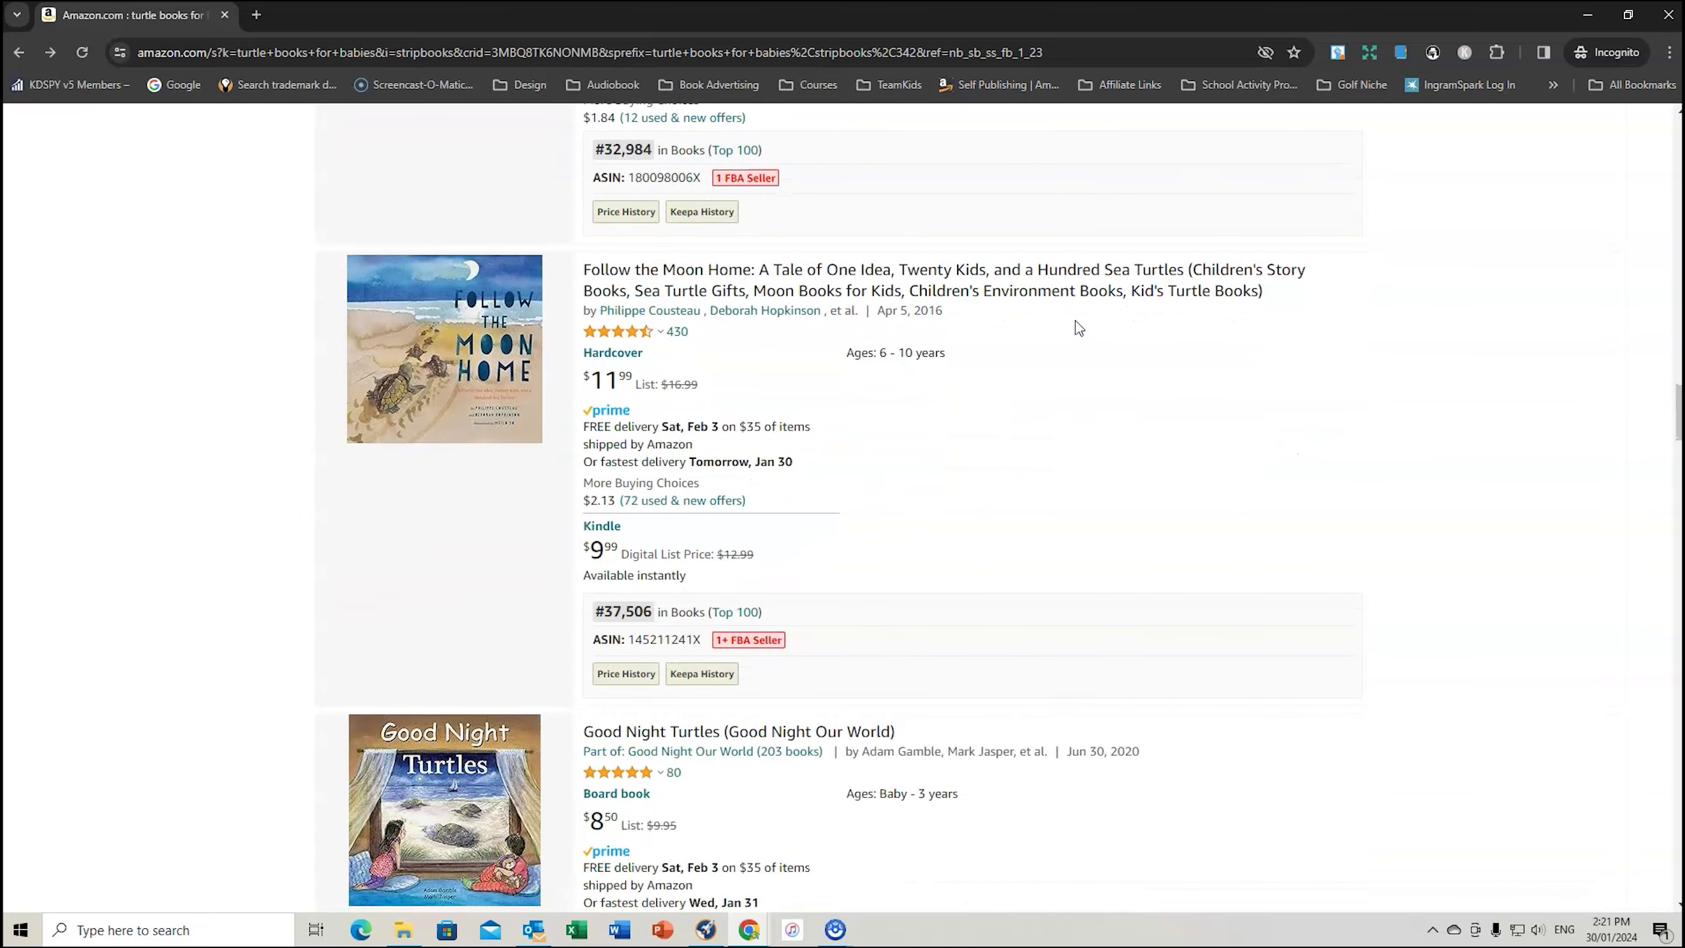
scroll(1079, 330, down, 12)
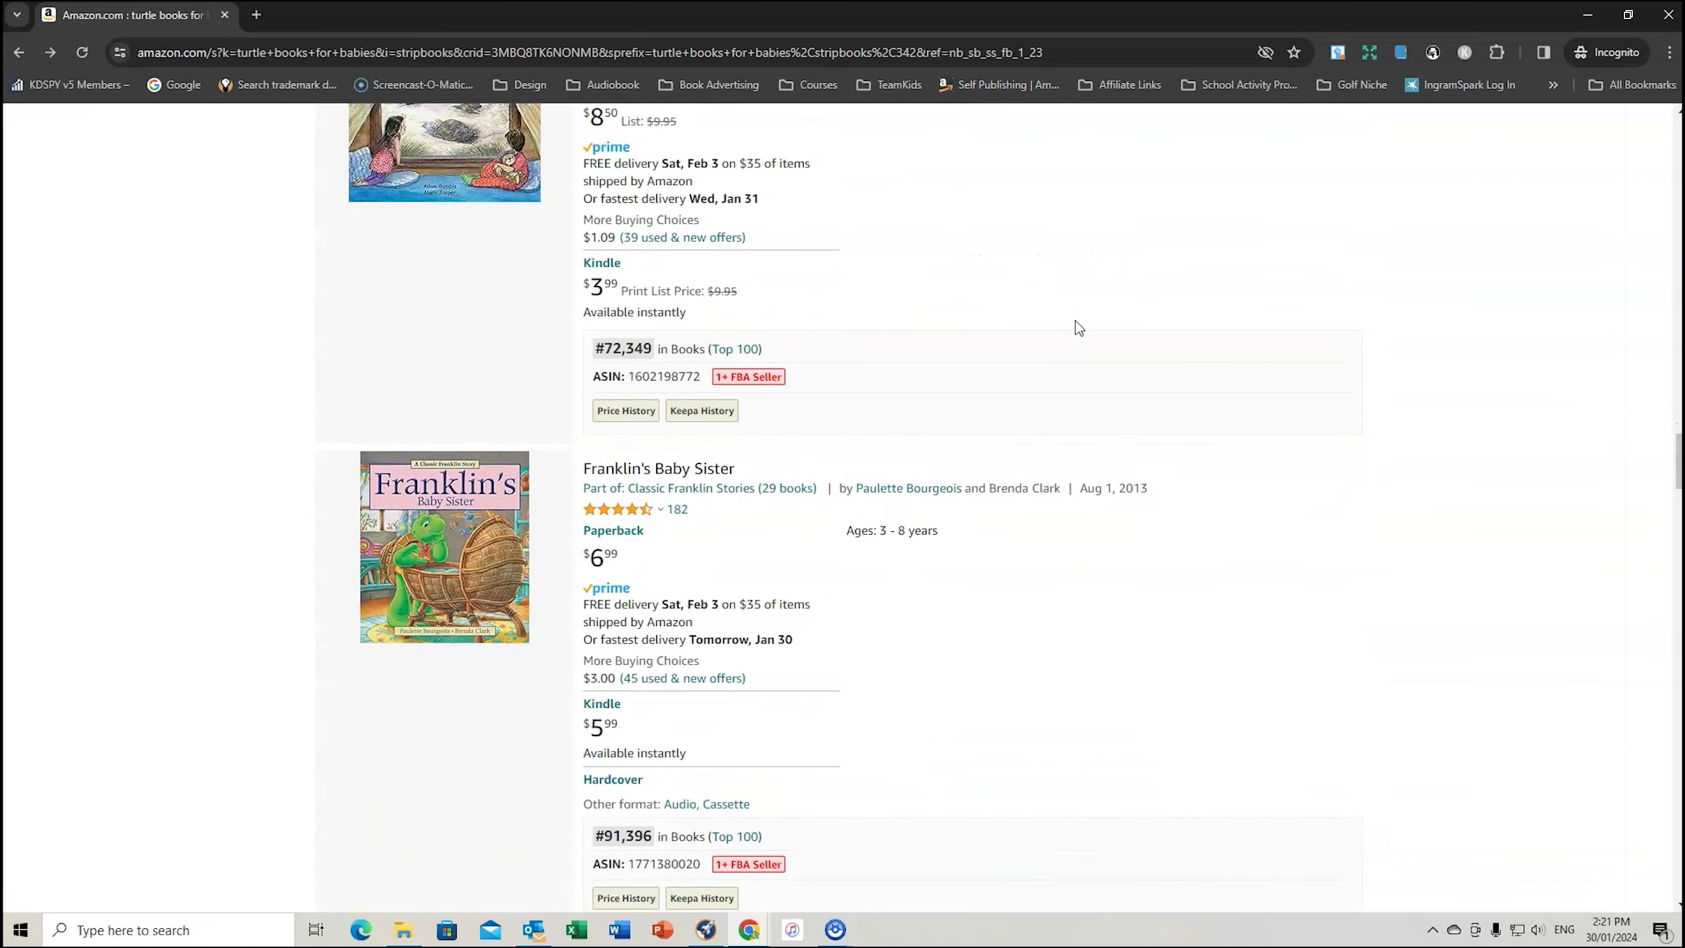
scroll(1079, 329, down, 12)
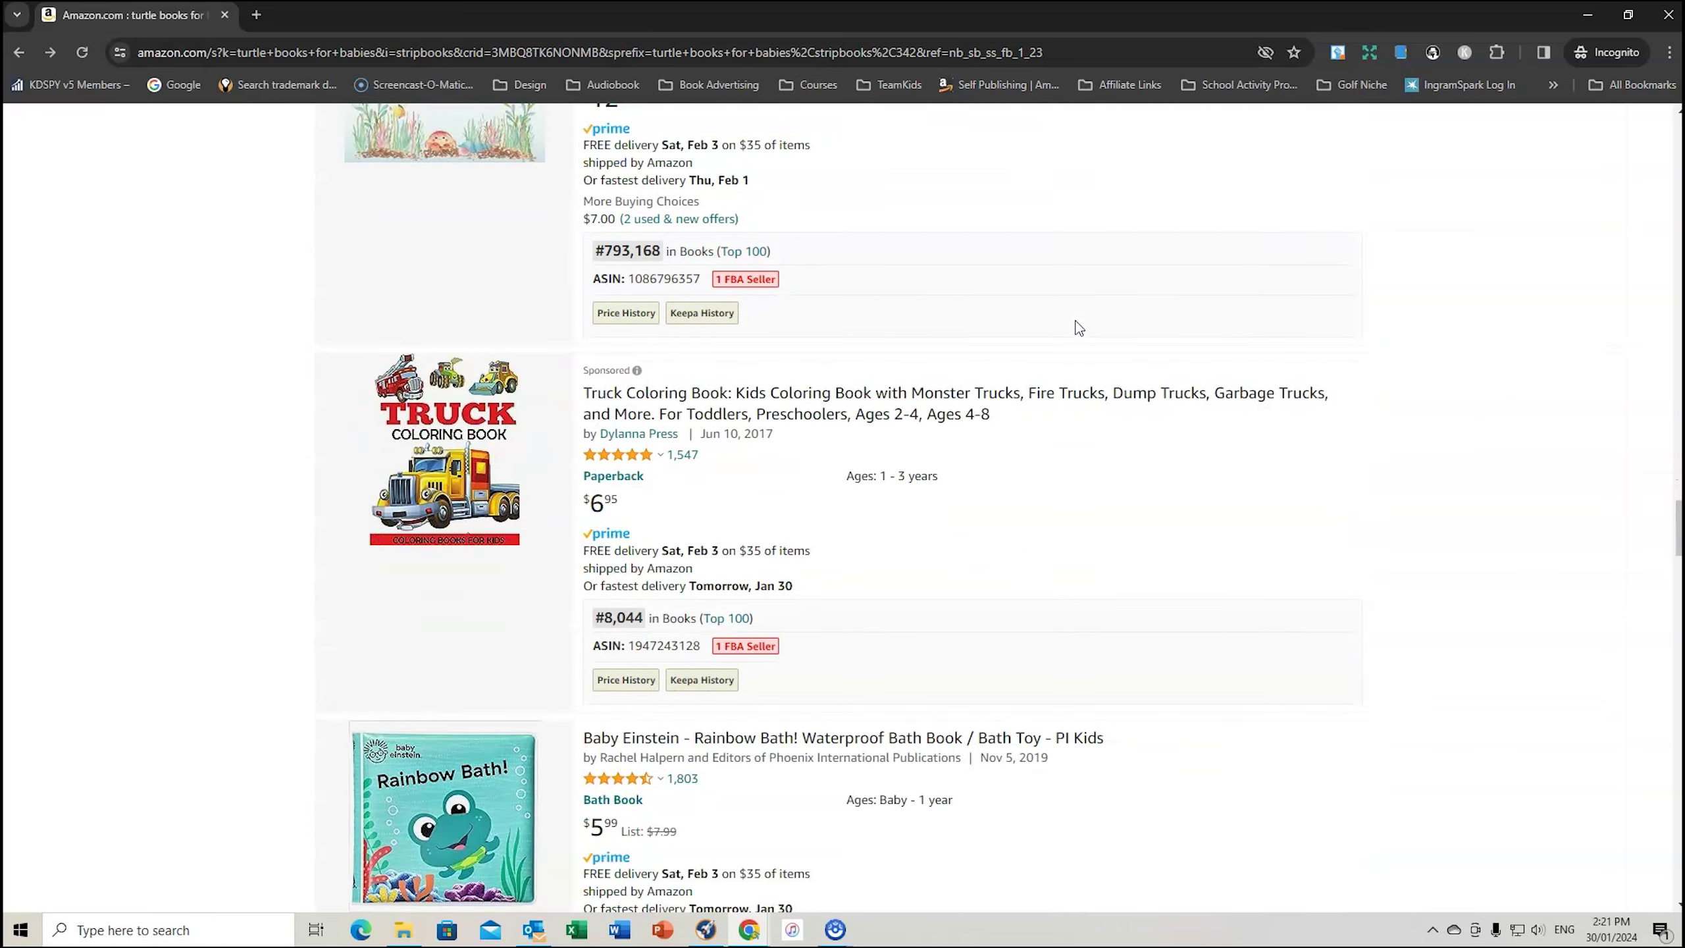
scroll(1080, 329, down, 4)
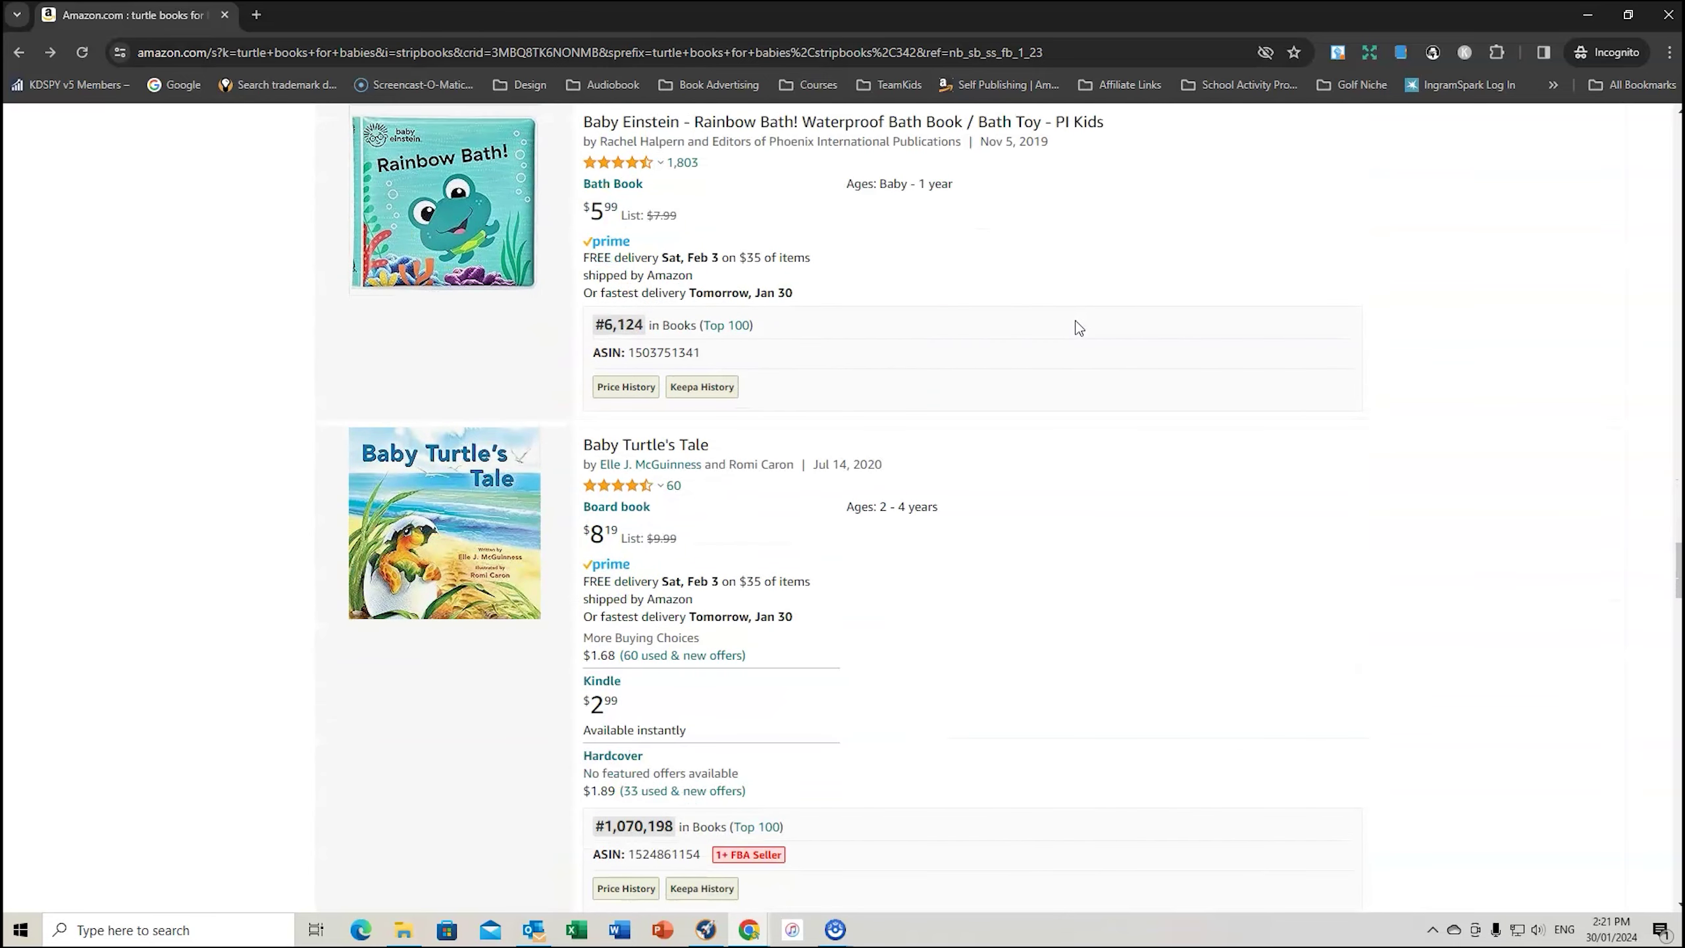
scroll(1080, 329, down, 10)
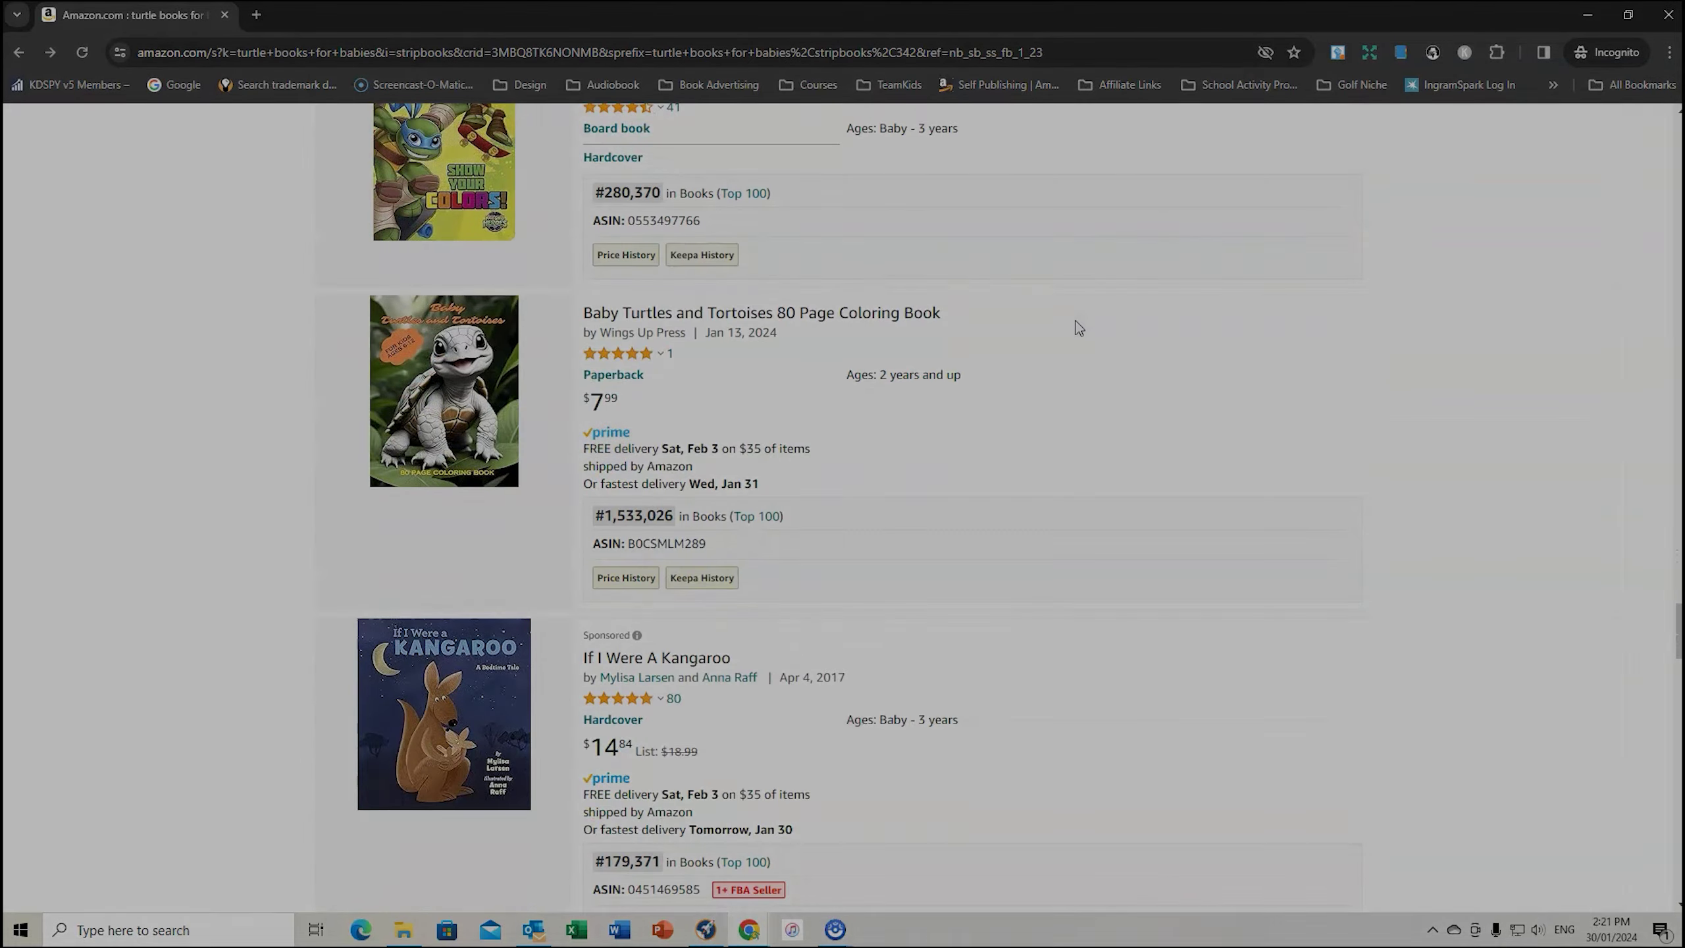